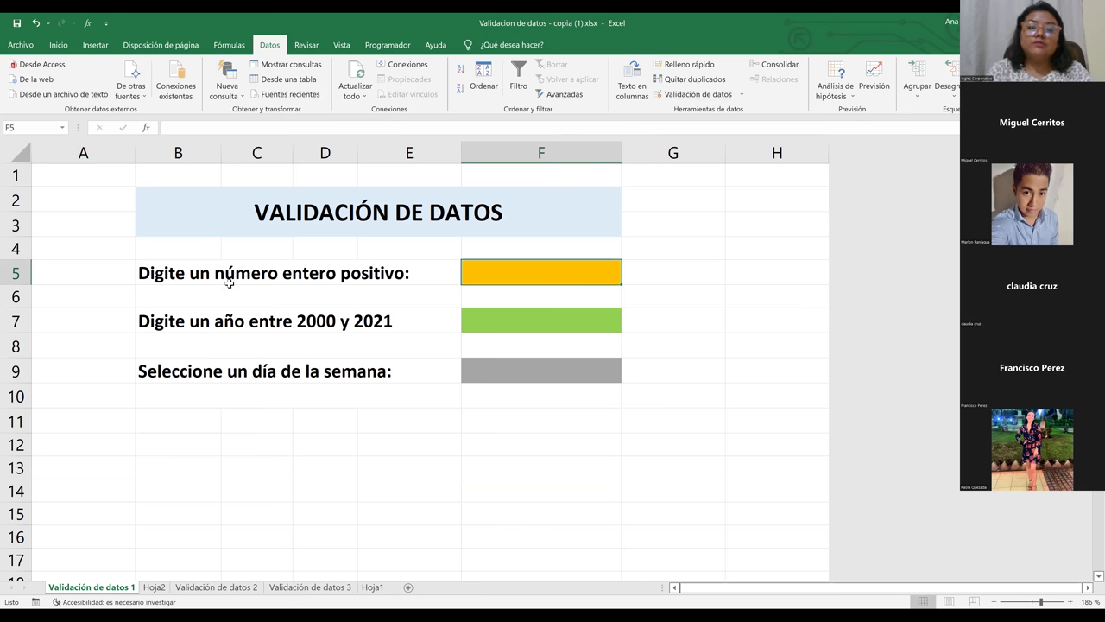
# Step: Open data validation for the orange input cell F5 and restrict its entries to whole numbers (Número entero)
pyautogui.click(151, 273)
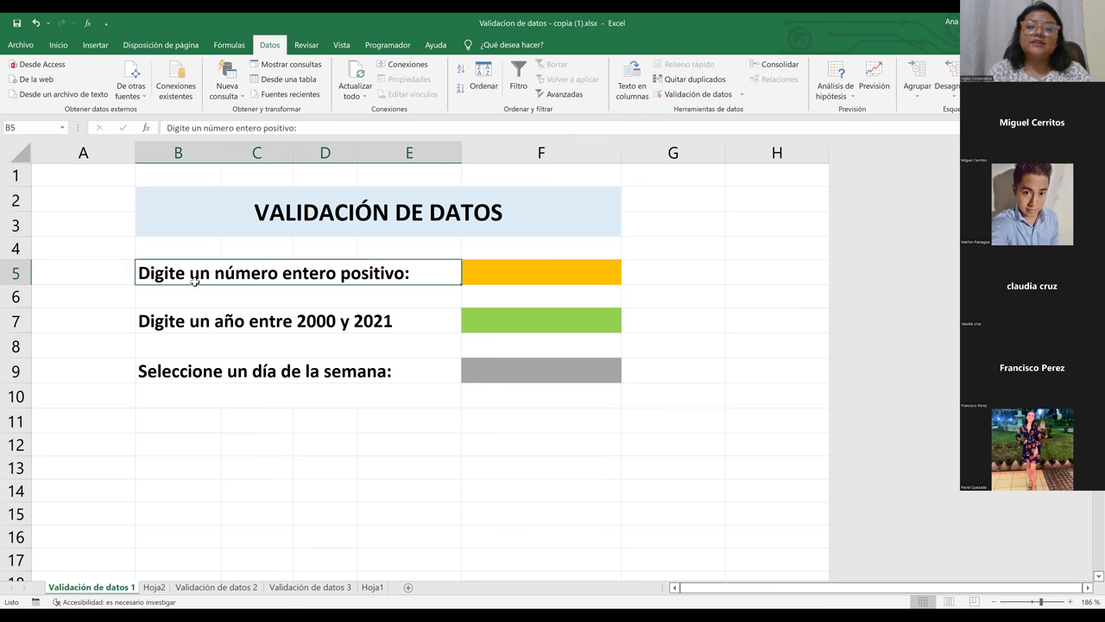
pyautogui.click(518, 278)
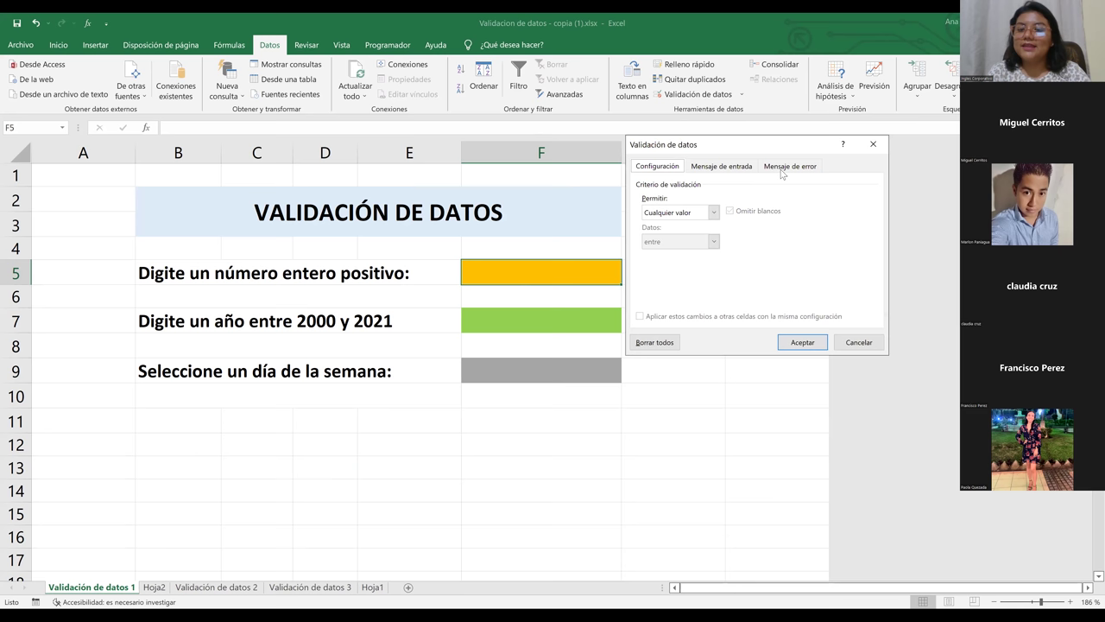
pyautogui.click(782, 170)
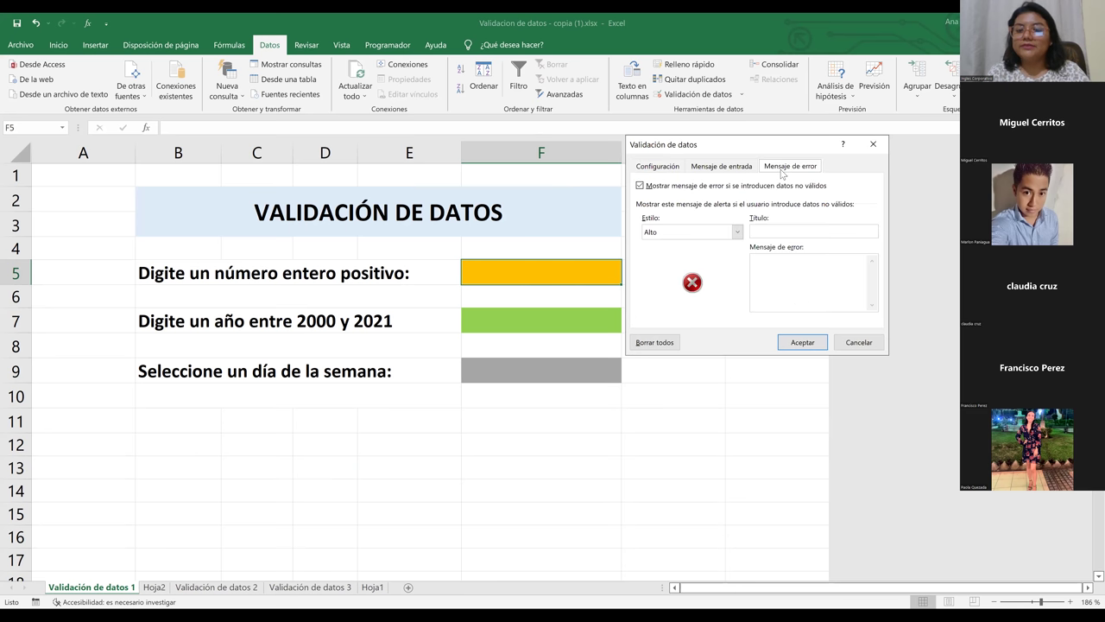
pyautogui.click(653, 170)
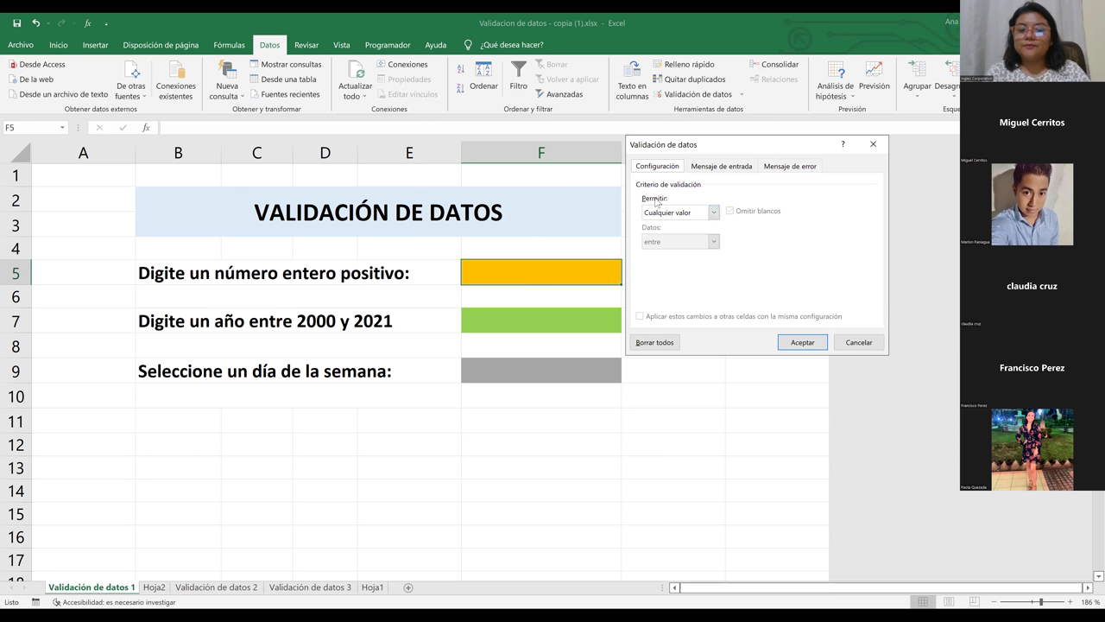
pyautogui.click(713, 214)
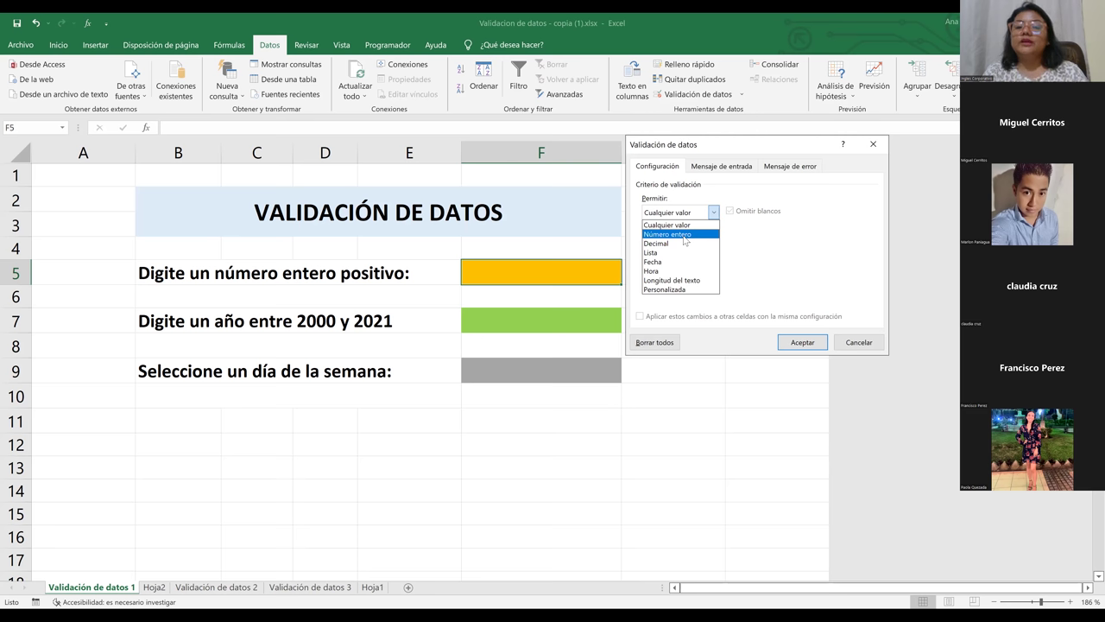
pyautogui.click(683, 237)
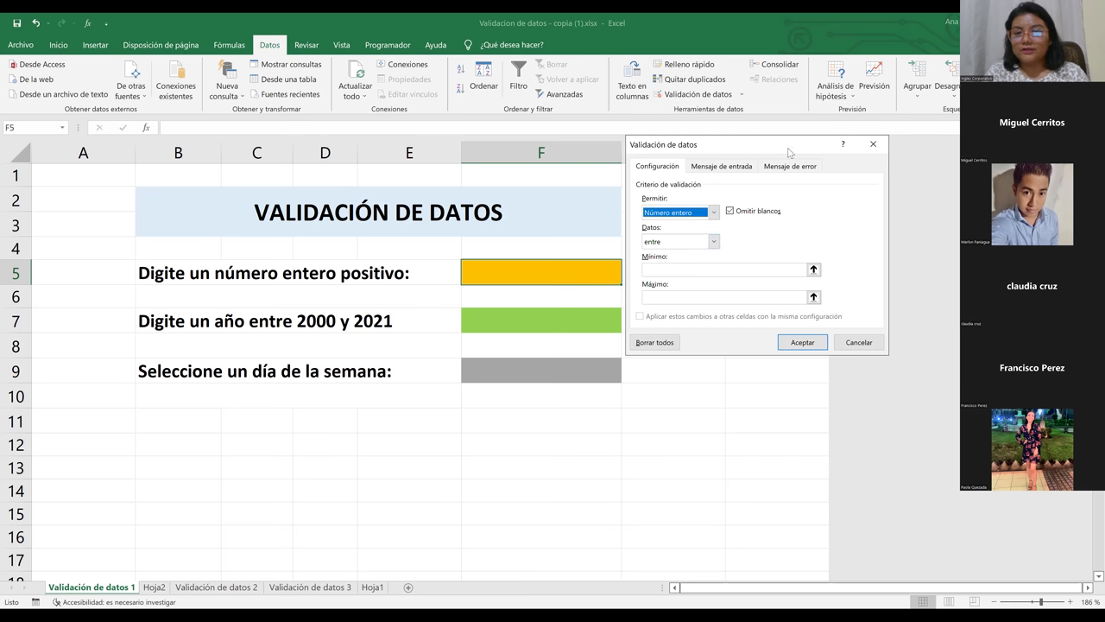
pyautogui.moveTo(791, 148); pyautogui.dragTo(820, 134)
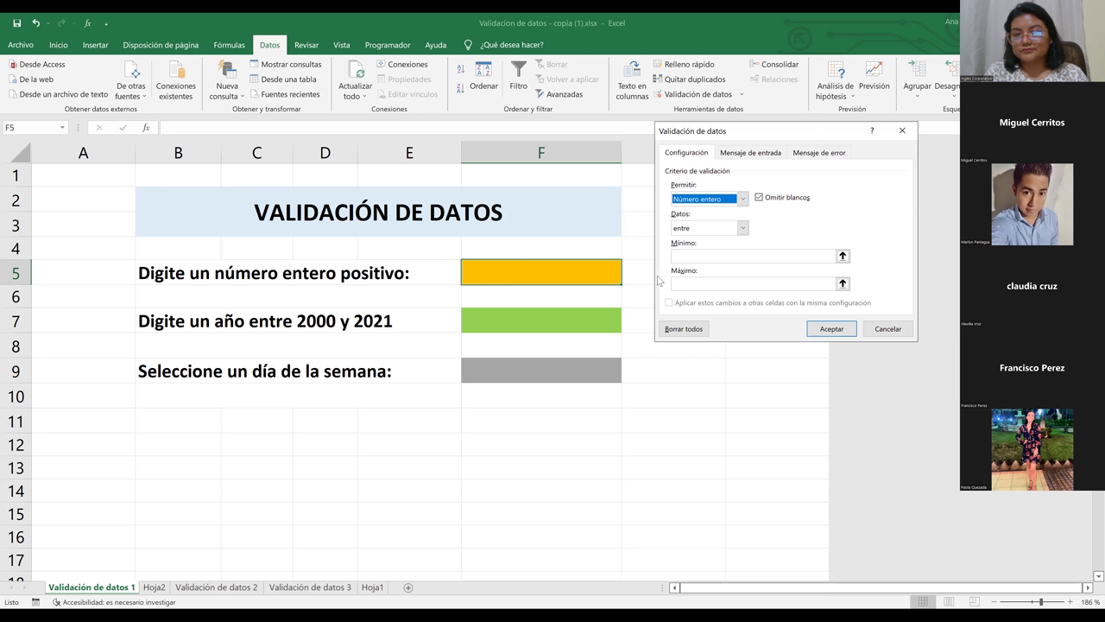
# Step: Examine the allowed data types and the comparison conditions available for the validation rule, keeping Número entero and entre
pyautogui.click(743, 199)
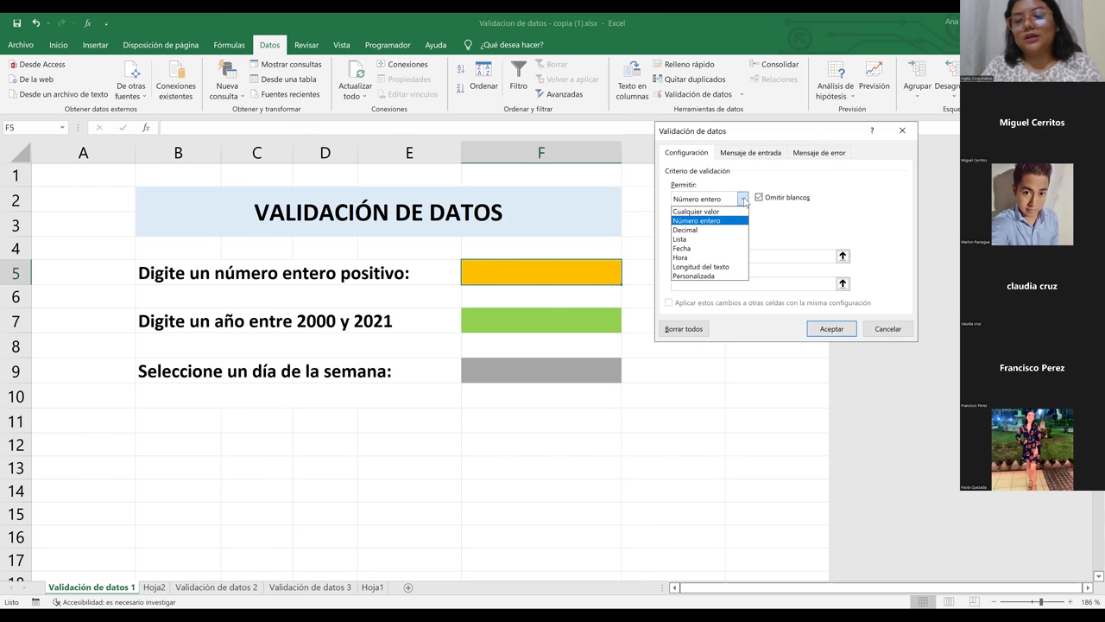
pyautogui.click(742, 199)
pyautogui.click(742, 227)
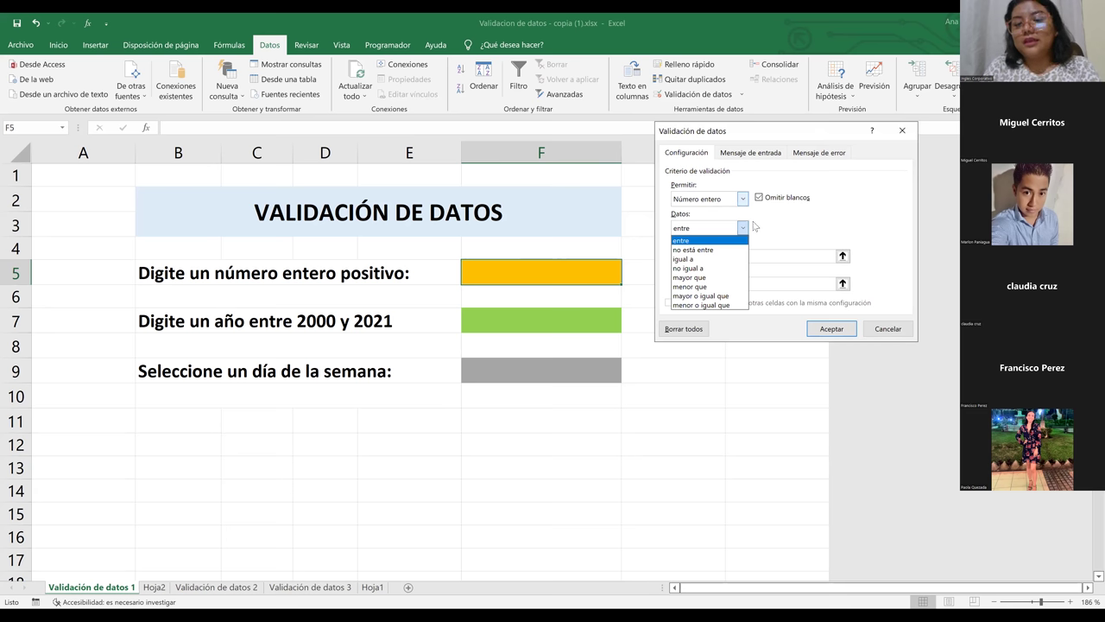
pyautogui.click(681, 226)
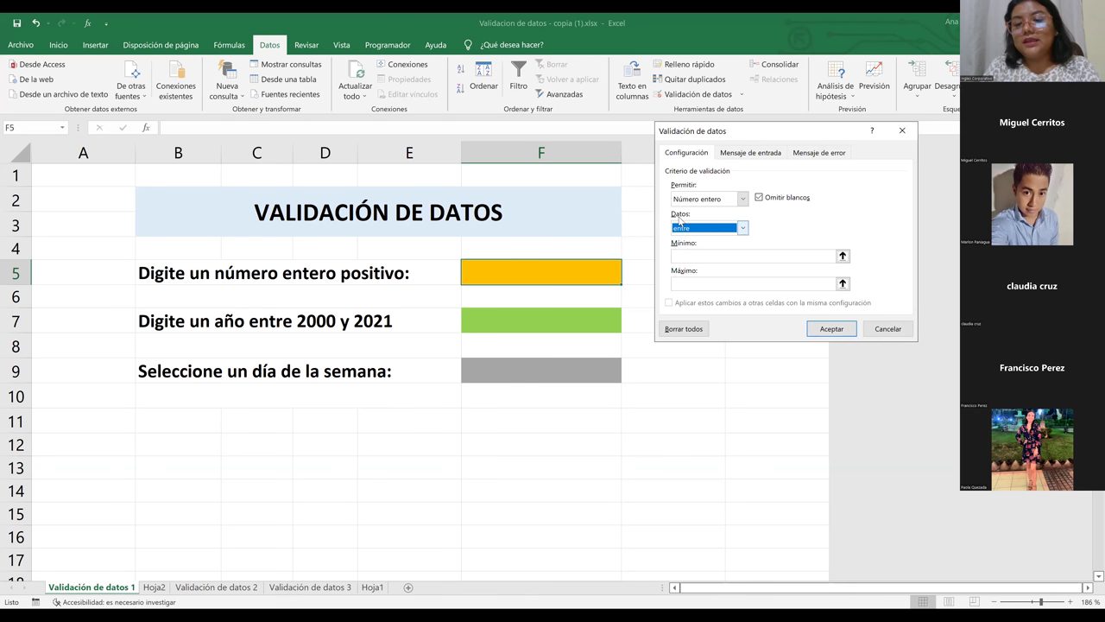
pyautogui.click(741, 229)
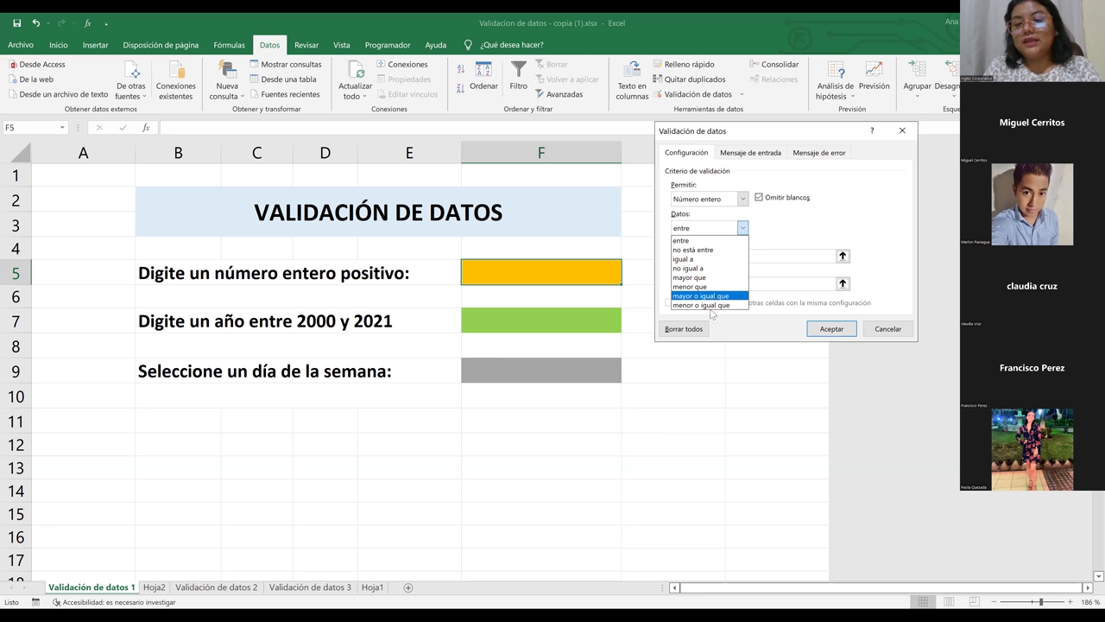
pyautogui.press('Down')
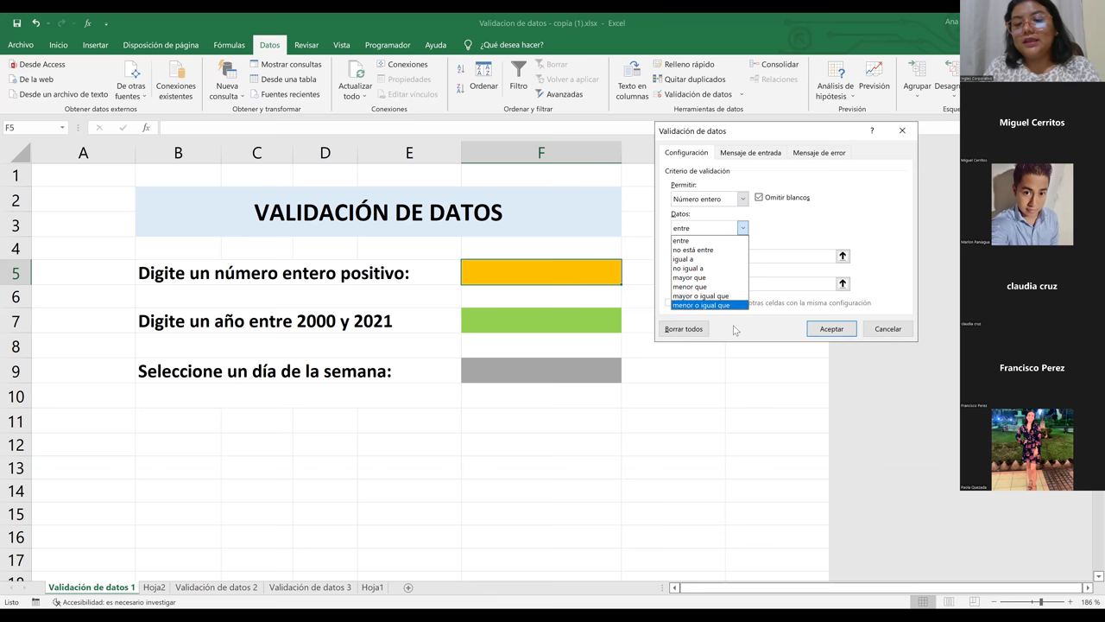
pyautogui.press('Escape')
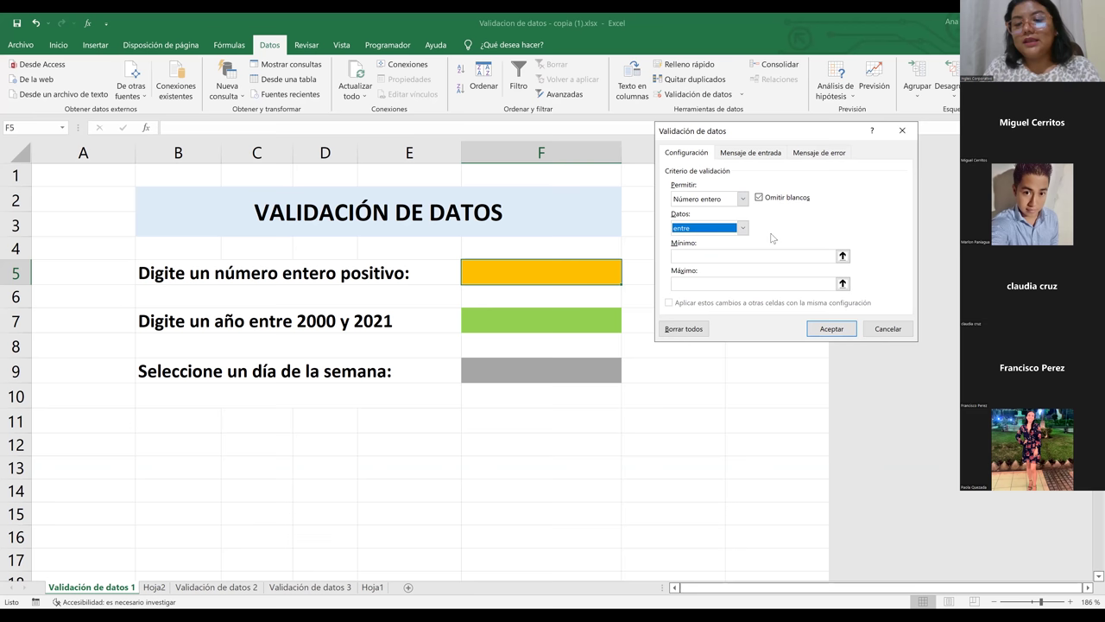
# Step: Set the whole-number rule's minimum to 0 and its maximum to 25
pyautogui.click(700, 257)
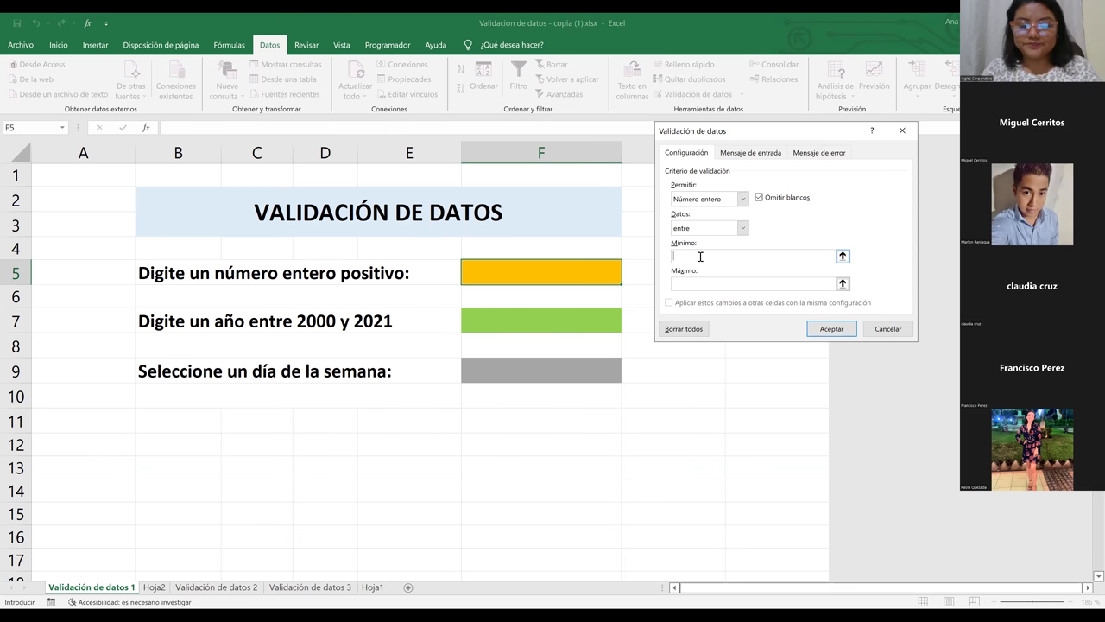
pyautogui.write('0')
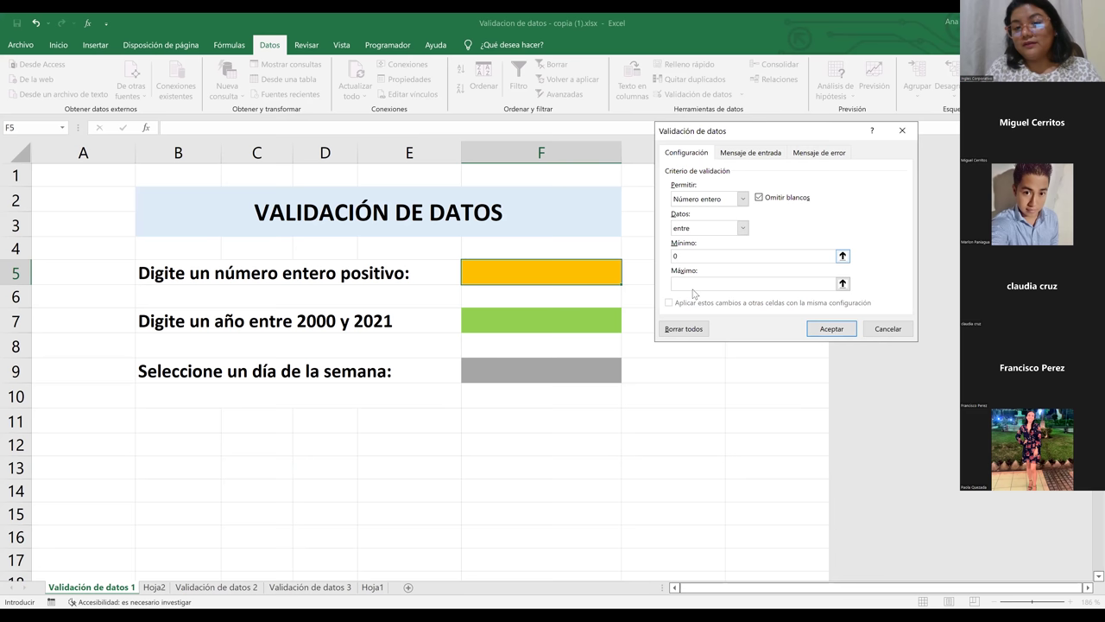
pyautogui.press('Tab')
pyautogui.write('25')
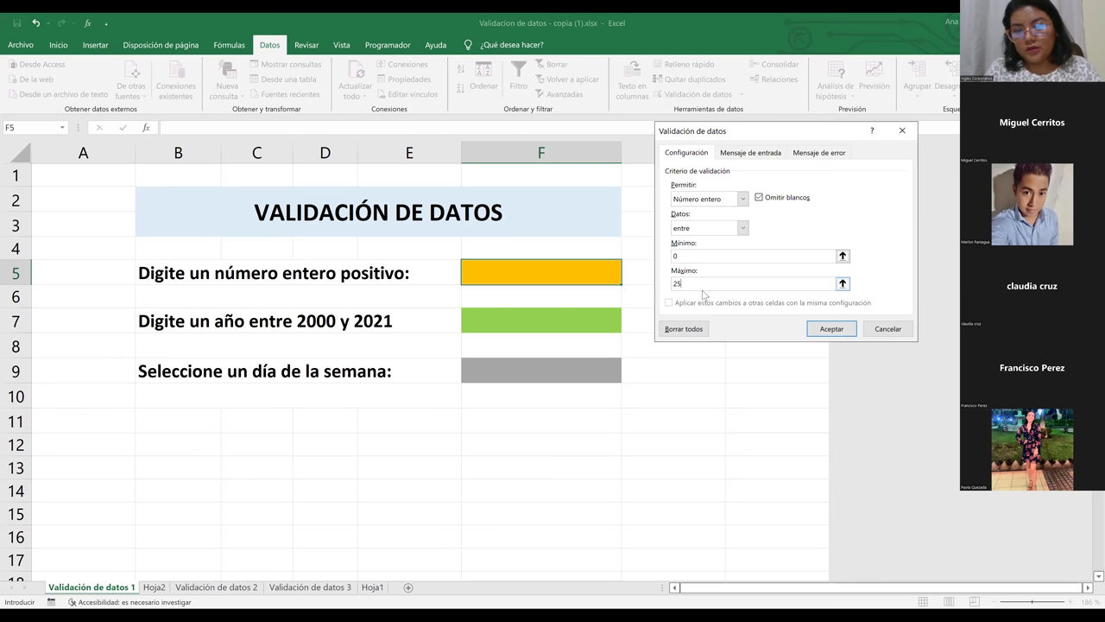
# Step: Set the rule's minimum to 10 and maximum to 99, and apply the validation to cell F5
pyautogui.click(690, 258)
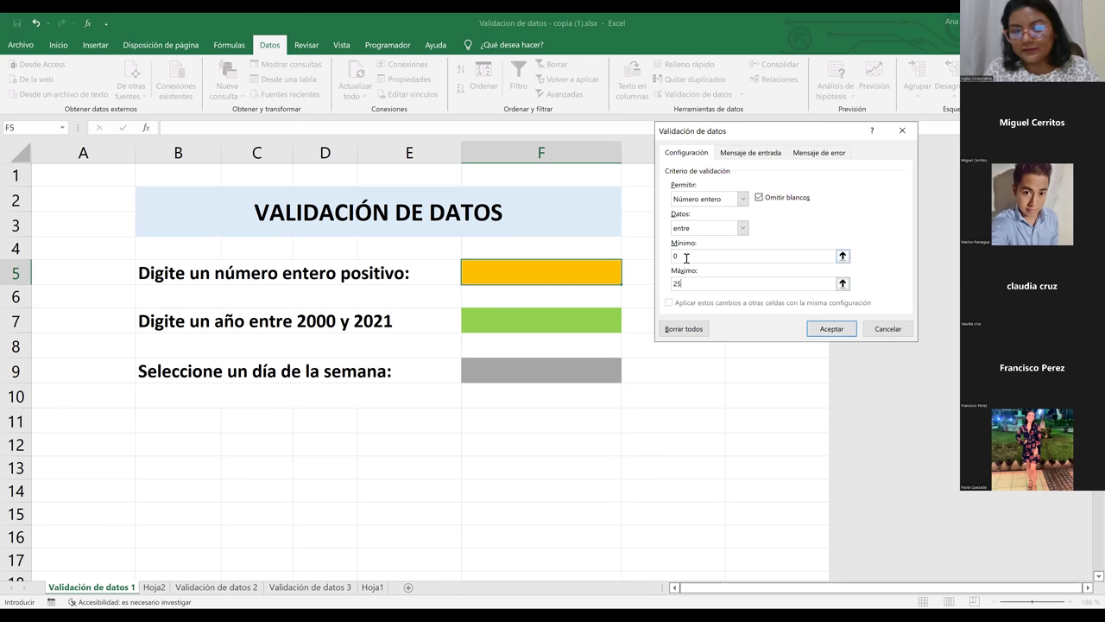
pyautogui.doubleClick(674, 257)
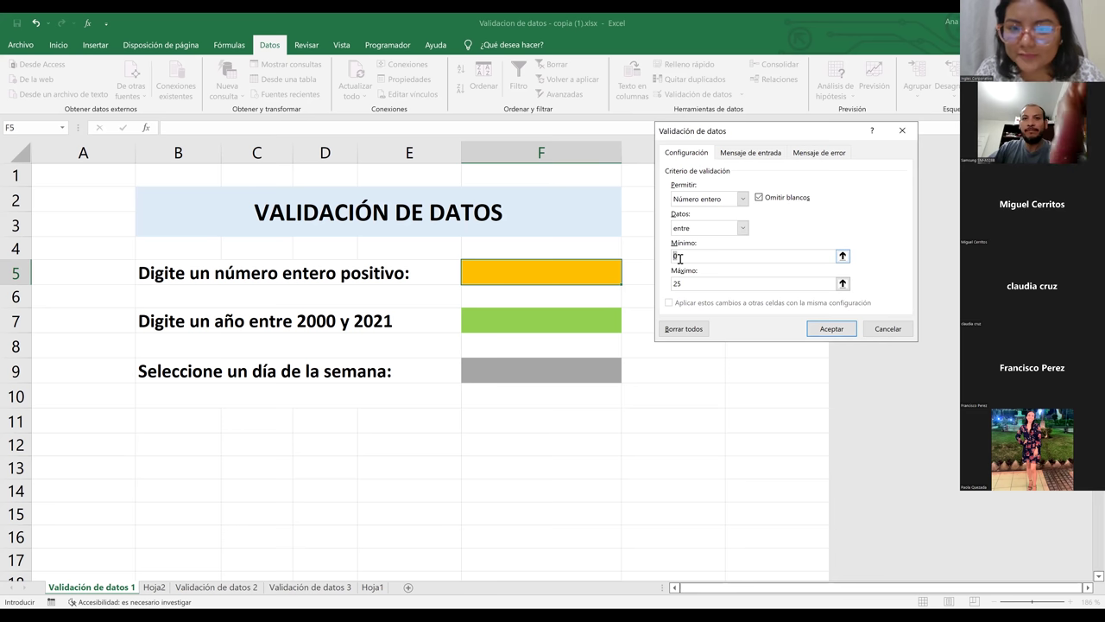
pyautogui.press('BackSpace')
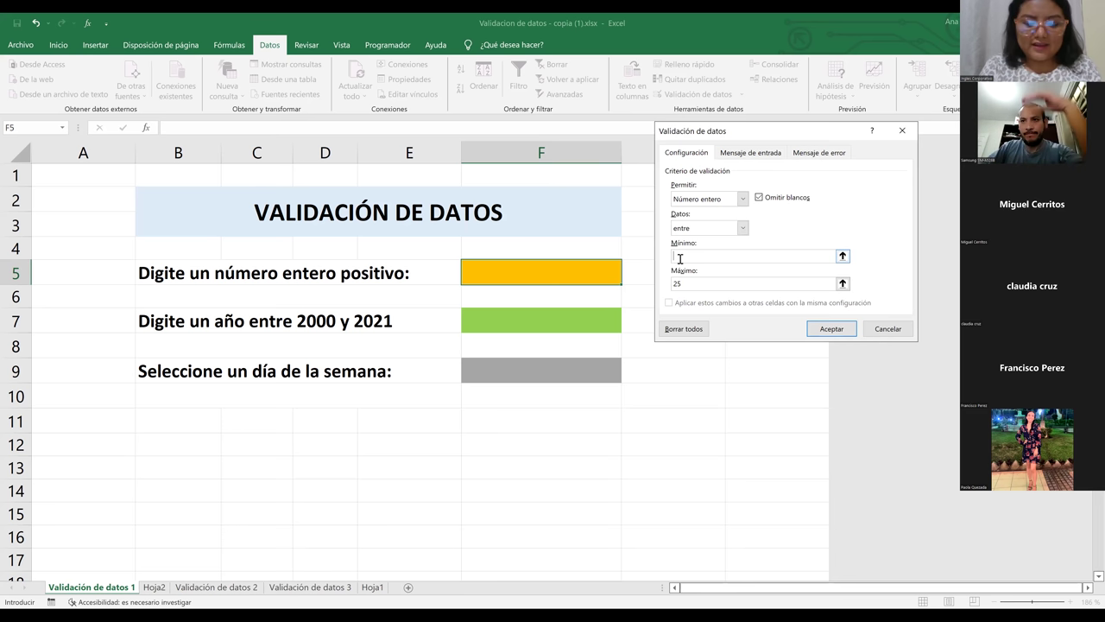
pyautogui.write('10')
pyautogui.click(690, 282)
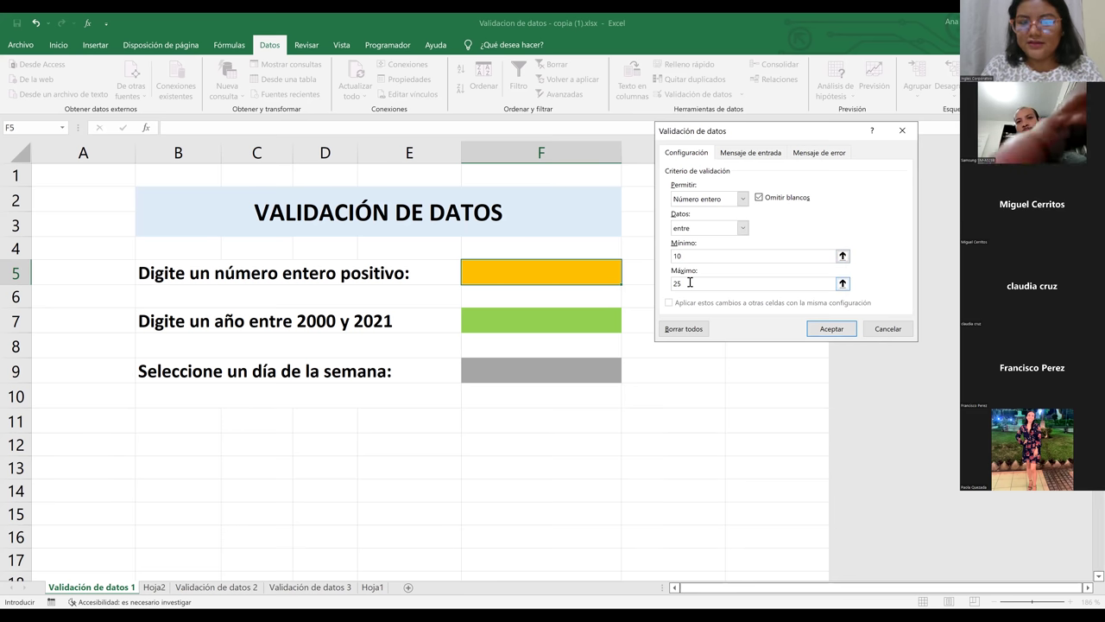
pyautogui.write('2')
pyautogui.press('BackSpace')
pyautogui.write('99')
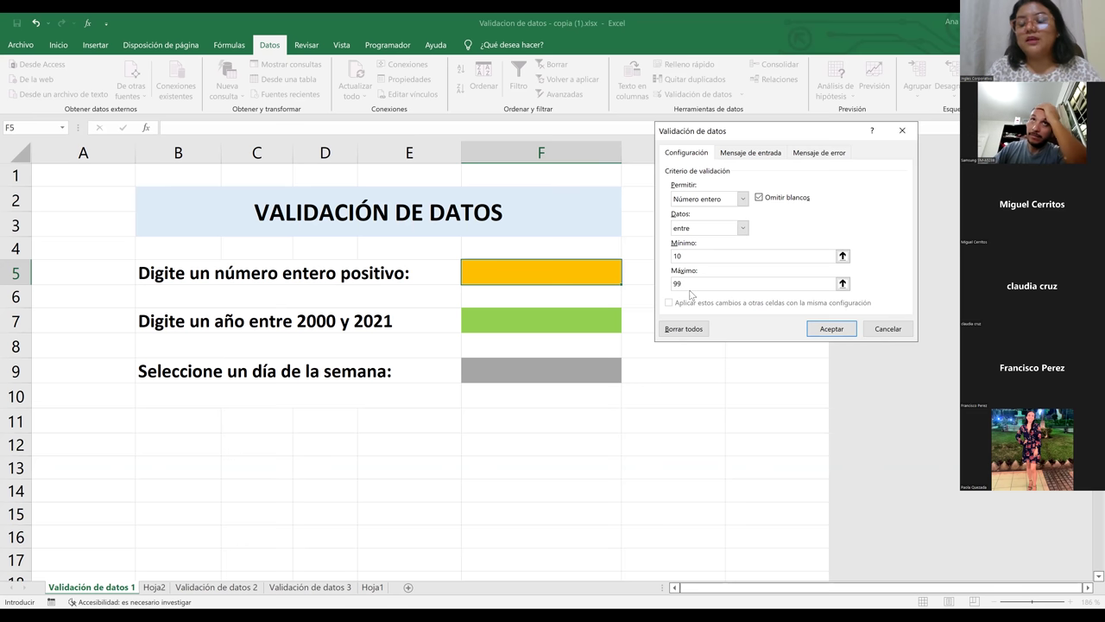
pyautogui.click(831, 331)
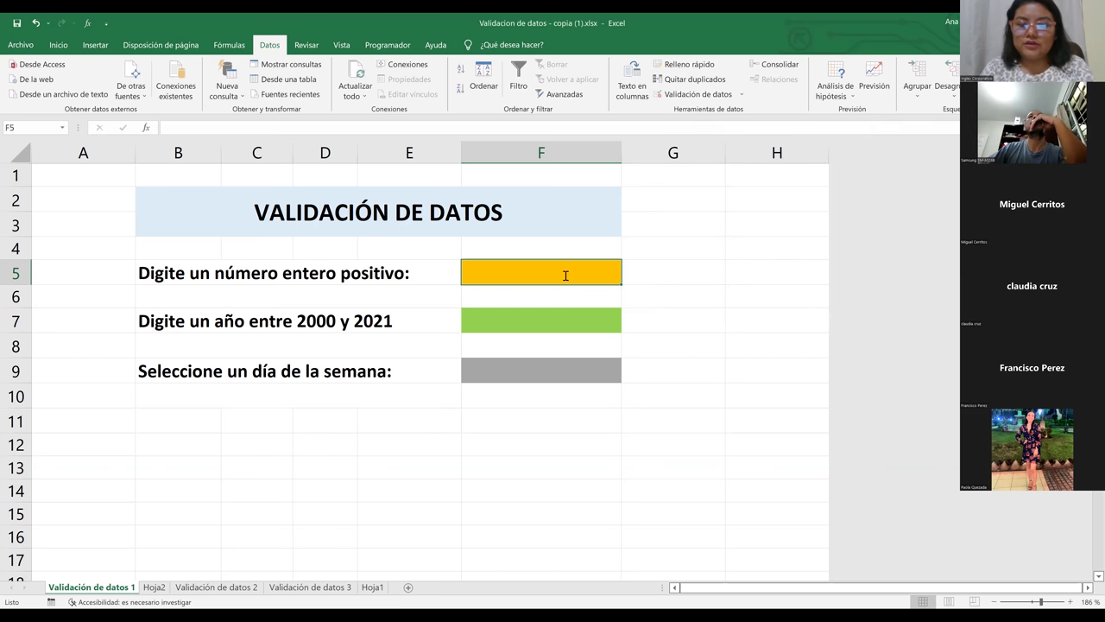
# Step: Test the validation in cell F5 by trying the value 2, and replace it with 66
pyautogui.write('2')
pyautogui.press('Return')
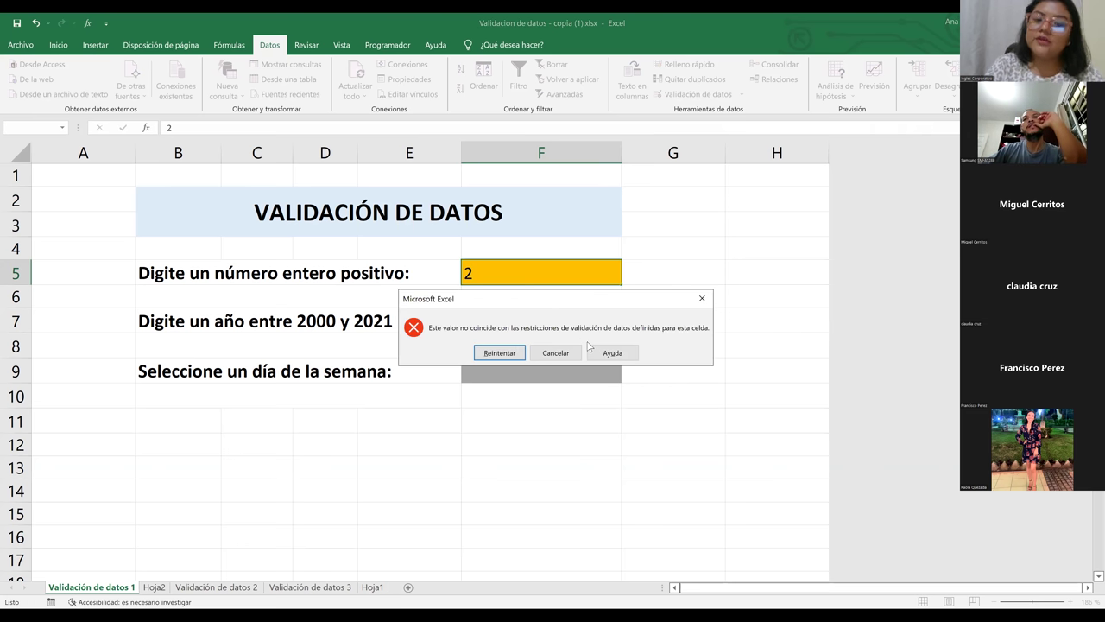
pyautogui.click(500, 354)
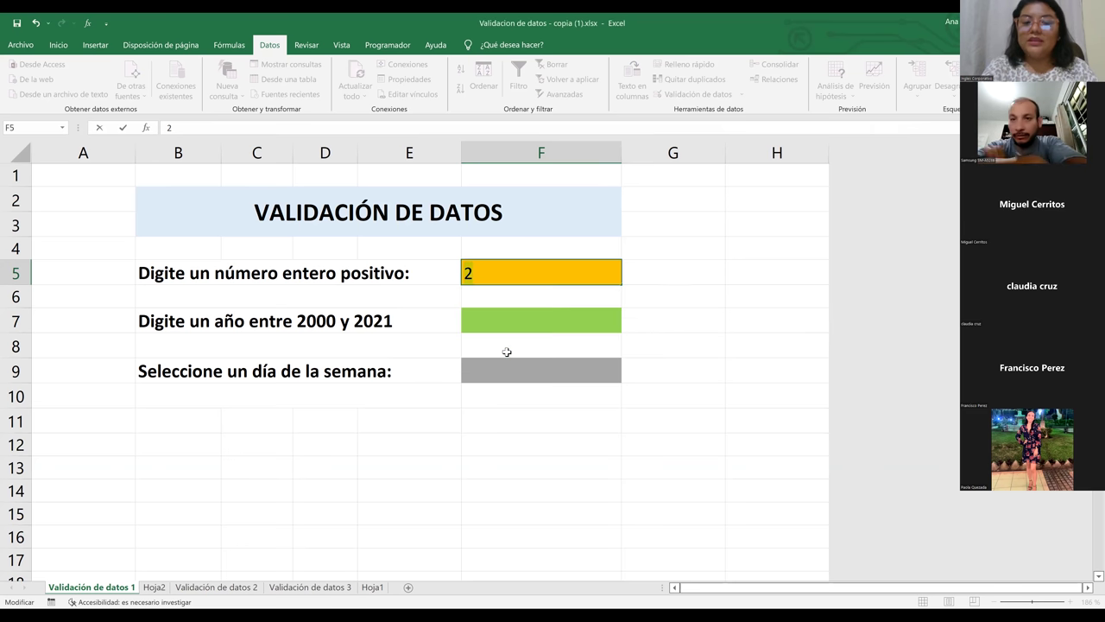
pyautogui.press('BackSpace')
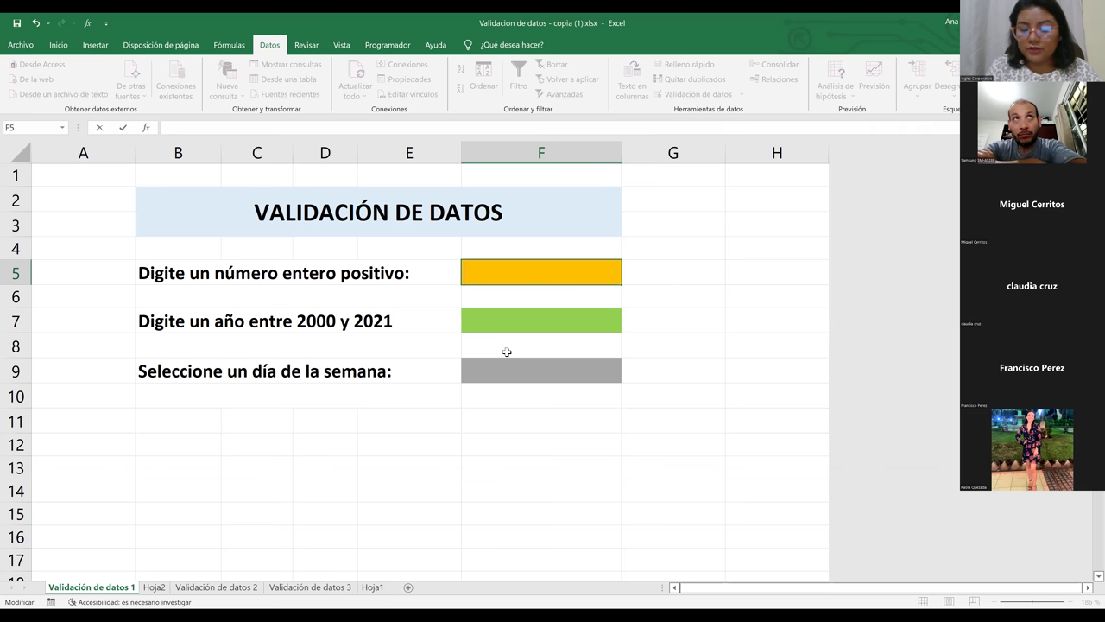
pyautogui.write('66')
pyautogui.press('Return')
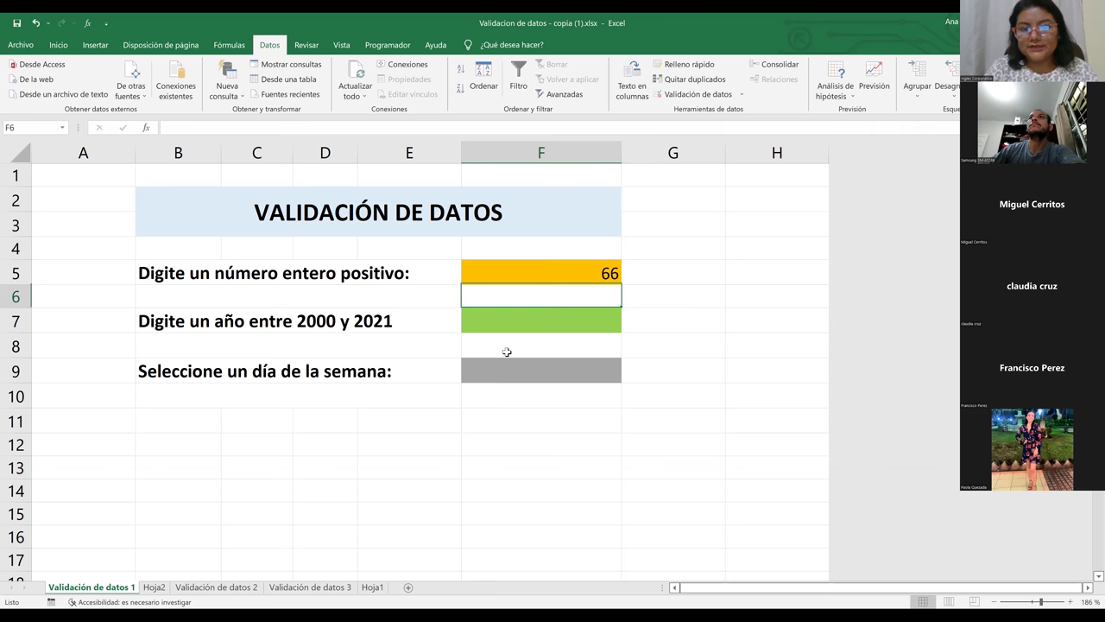
# Step: Give cell F5's data validation the input message "Ingrese valores entre 10 ó 99", leaving its title empty
pyautogui.click(587, 279)
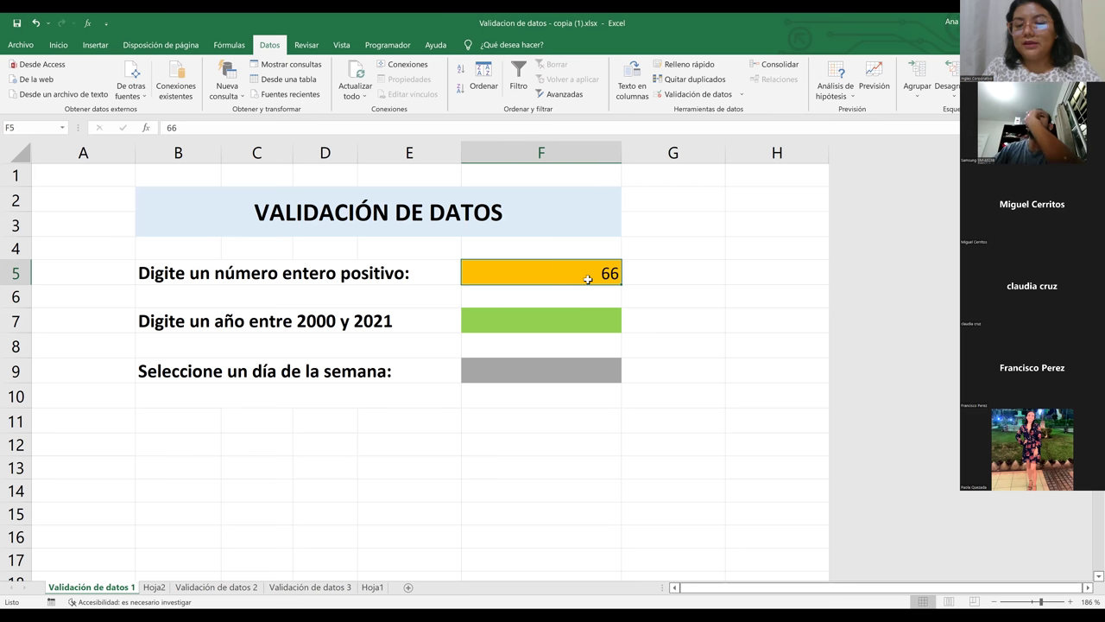
pyautogui.click(692, 97)
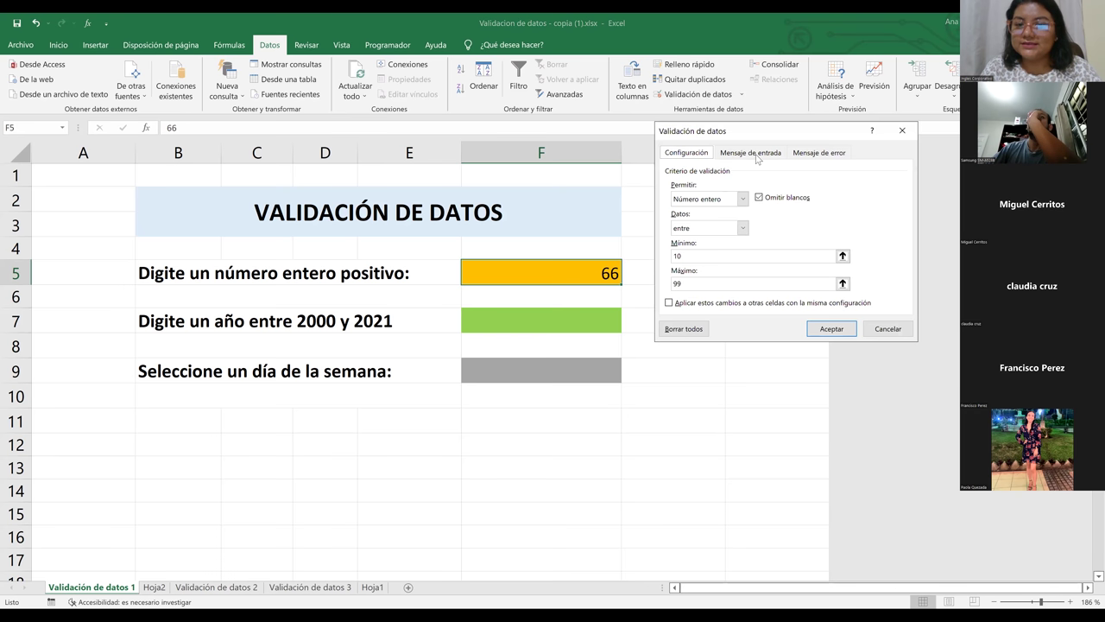
pyautogui.click(752, 153)
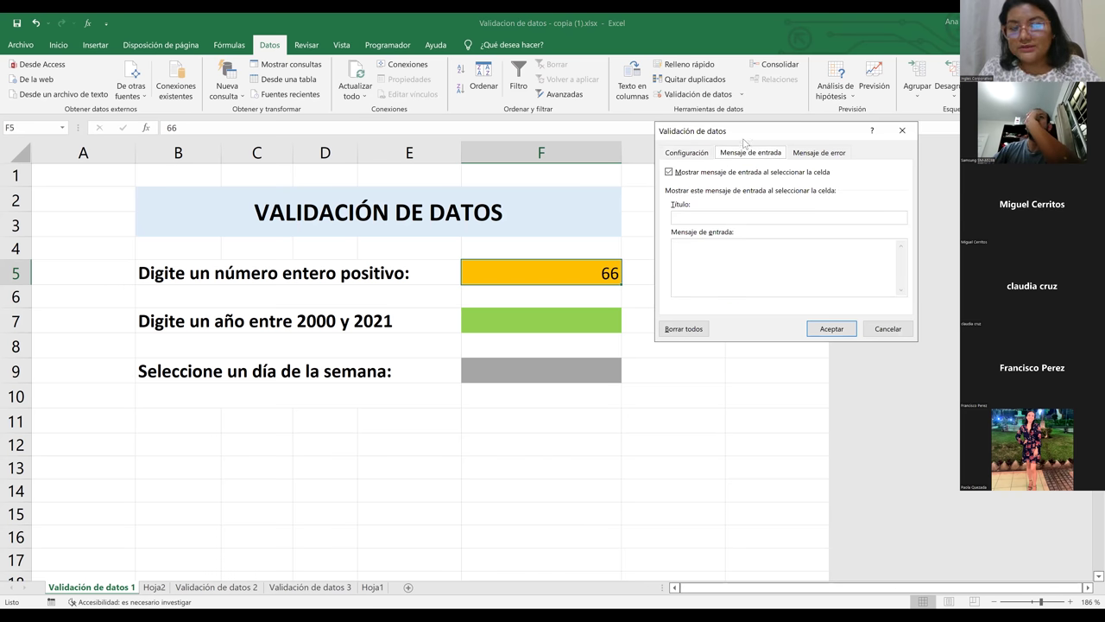
pyautogui.click(691, 215)
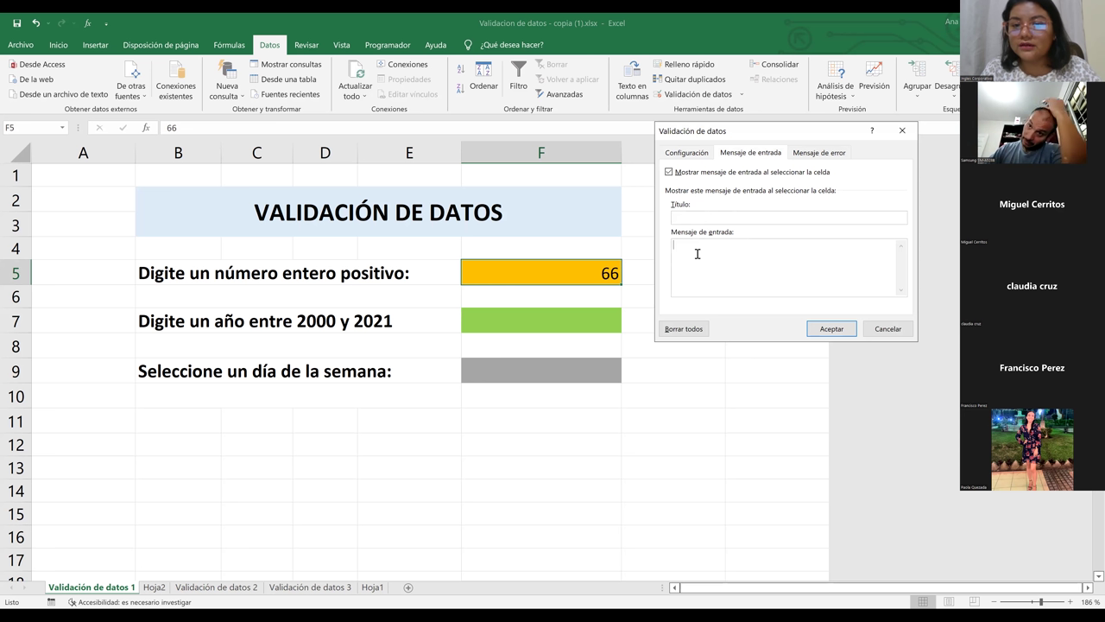
pyautogui.click(700, 250)
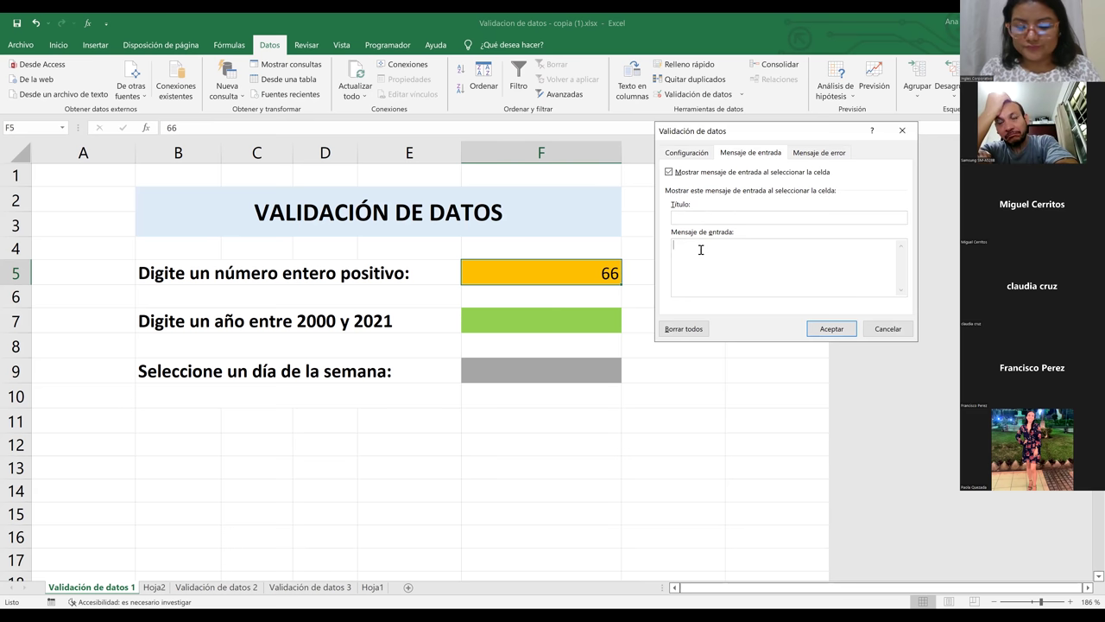
pyautogui.write('Ingrese valores ent')
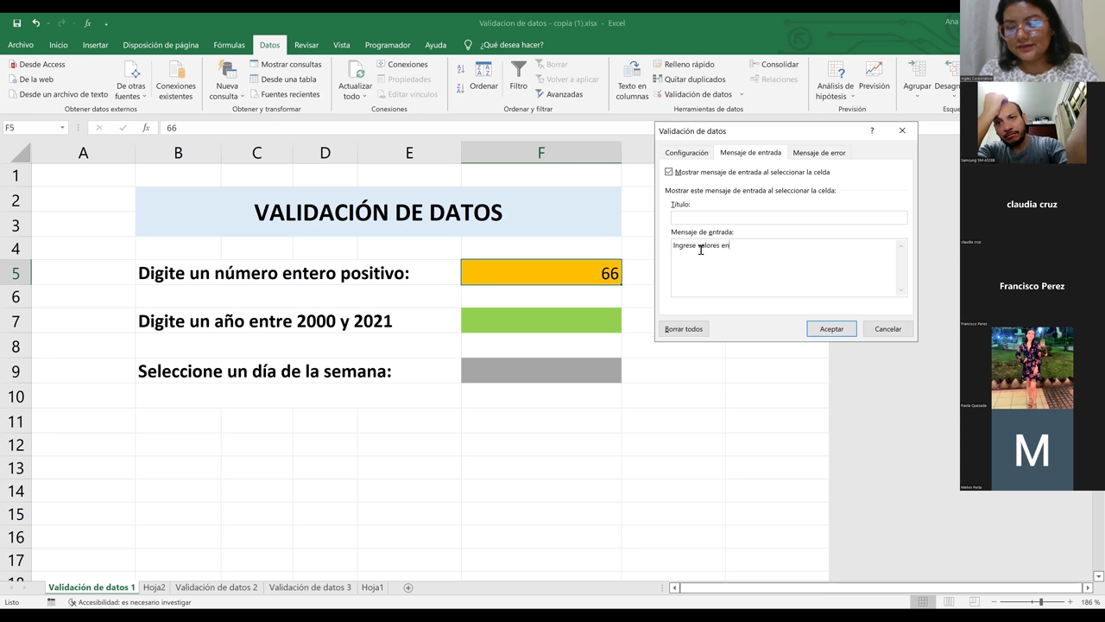
pyautogui.write('tre')
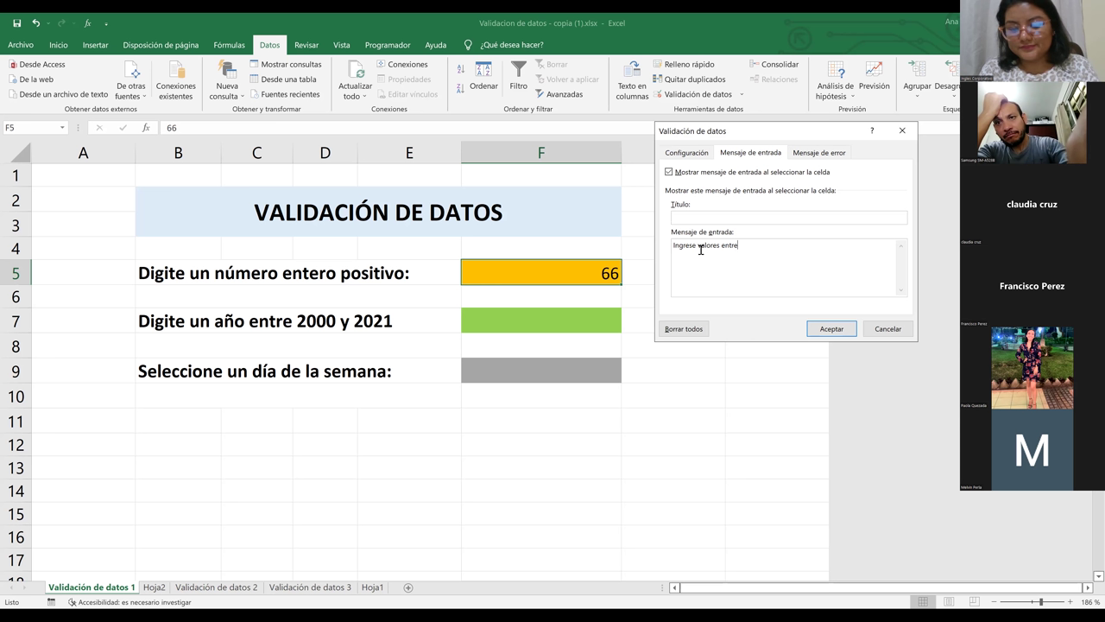
pyautogui.write(' 10')
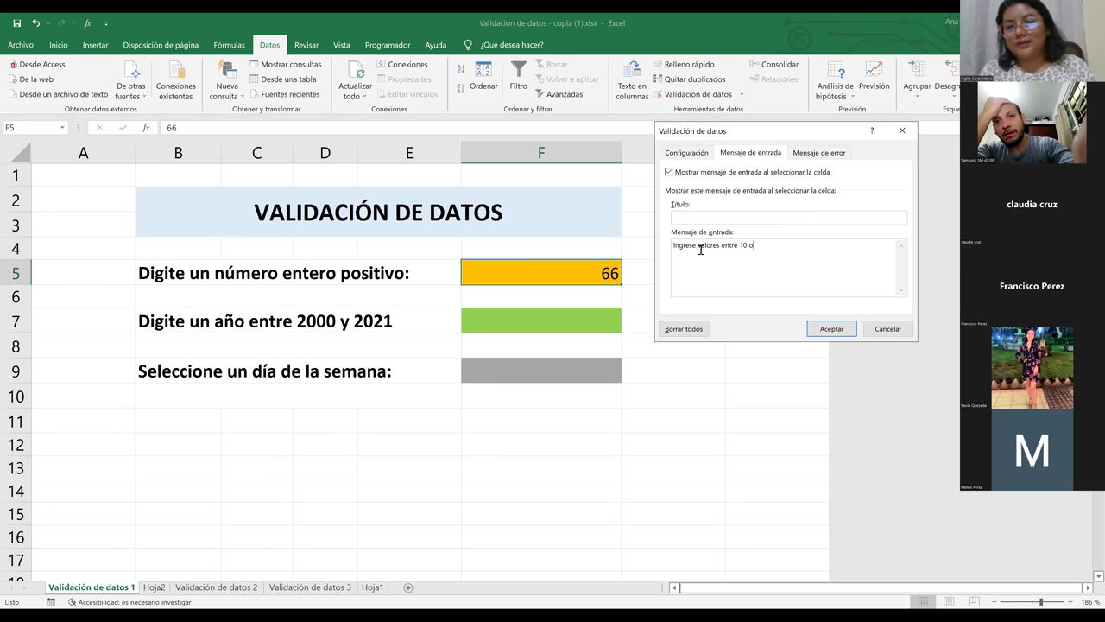
pyautogui.write('o 99')
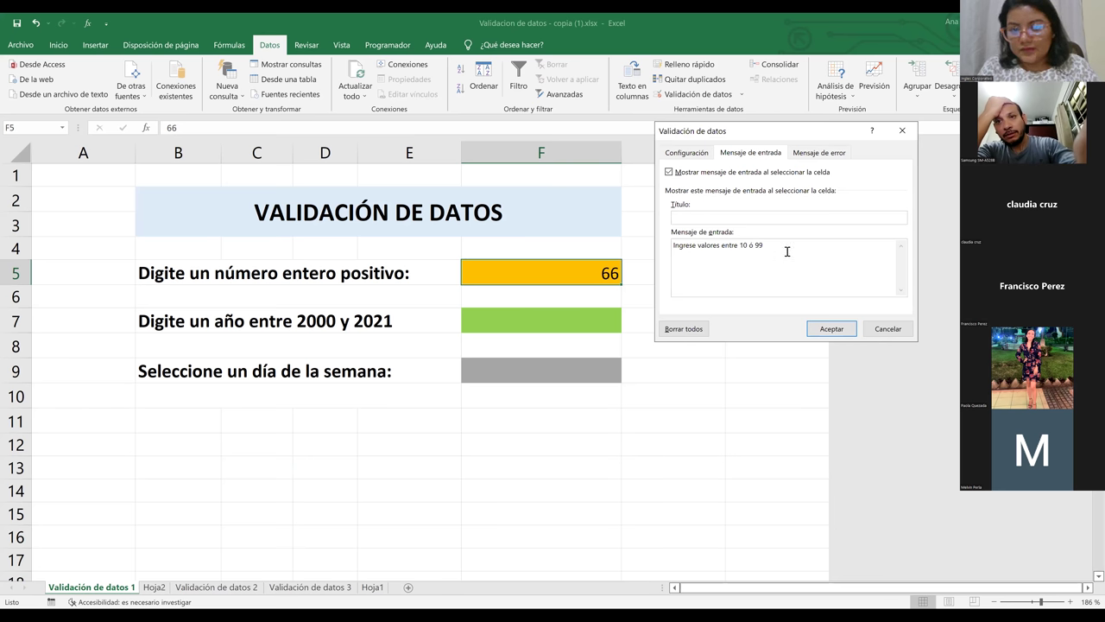
# Step: Re-enter the "ó" in cell F5's input message so it reads "Ingrese valores entre 10 ó 99", and apply the validation
pyautogui.click(752, 245)
pyautogui.press('BackSpace')
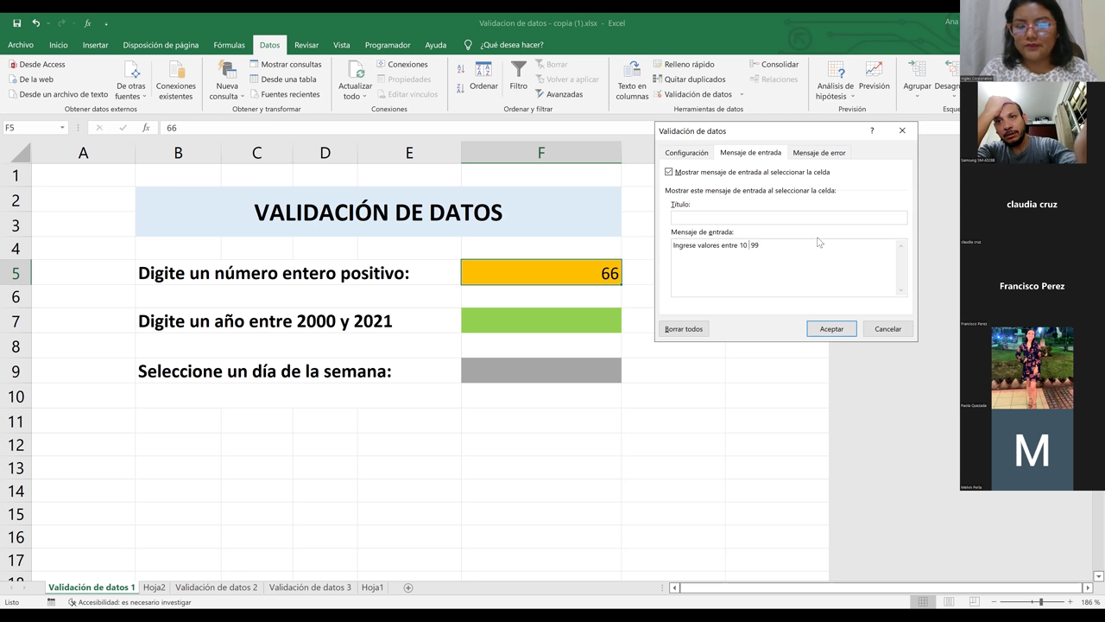
pyautogui.press('BackSpace')
pyautogui.write('o')
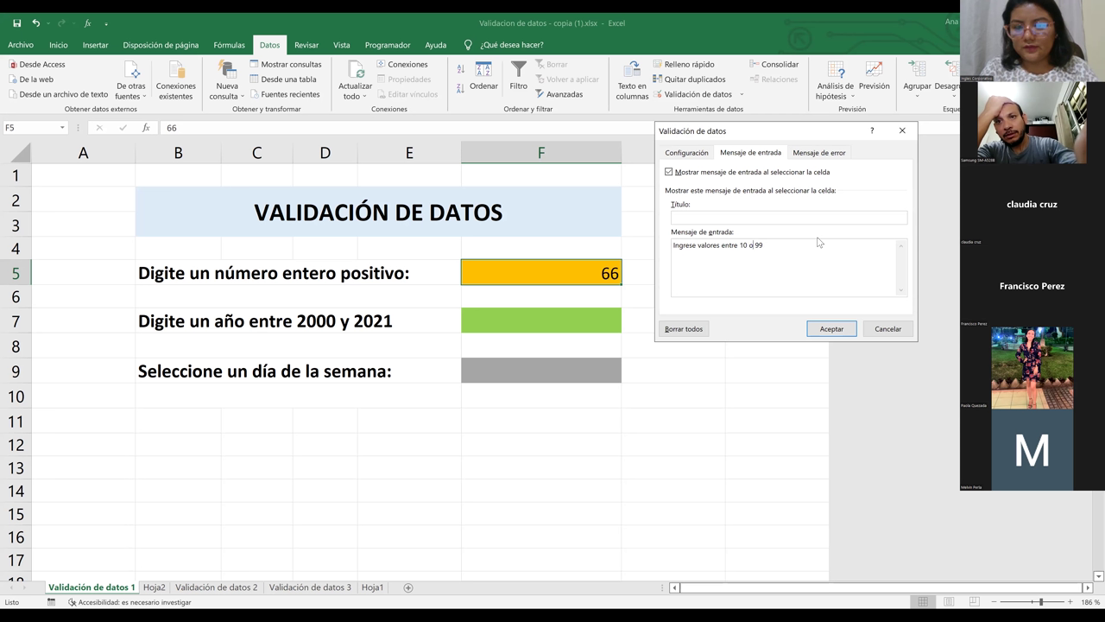
pyautogui.press('BackSpace')
pyautogui.write('ó')
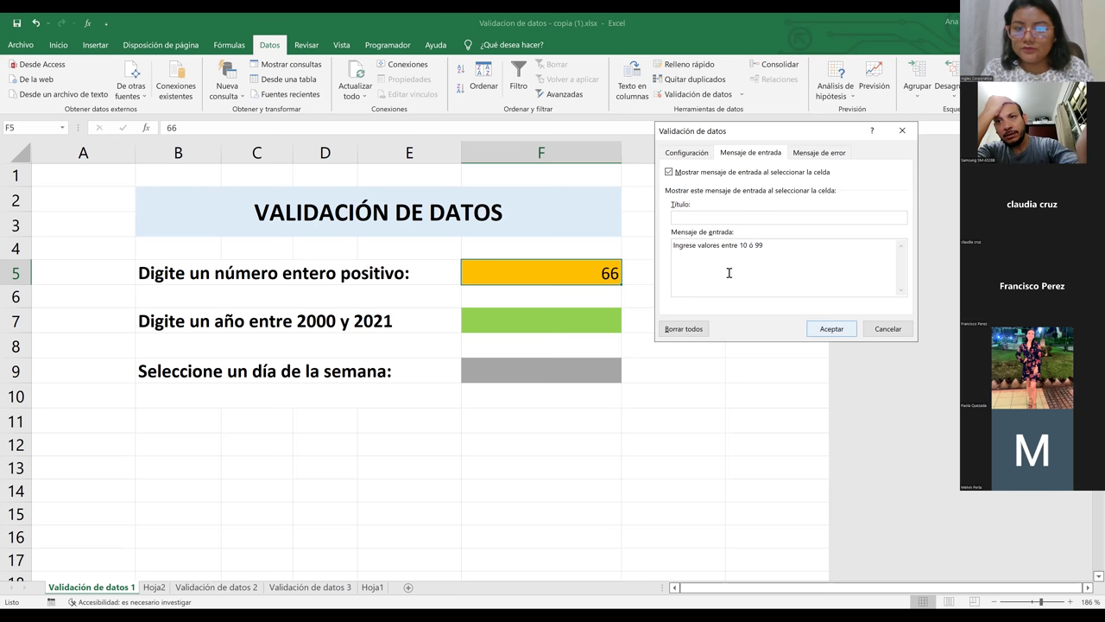
pyautogui.click(830, 329)
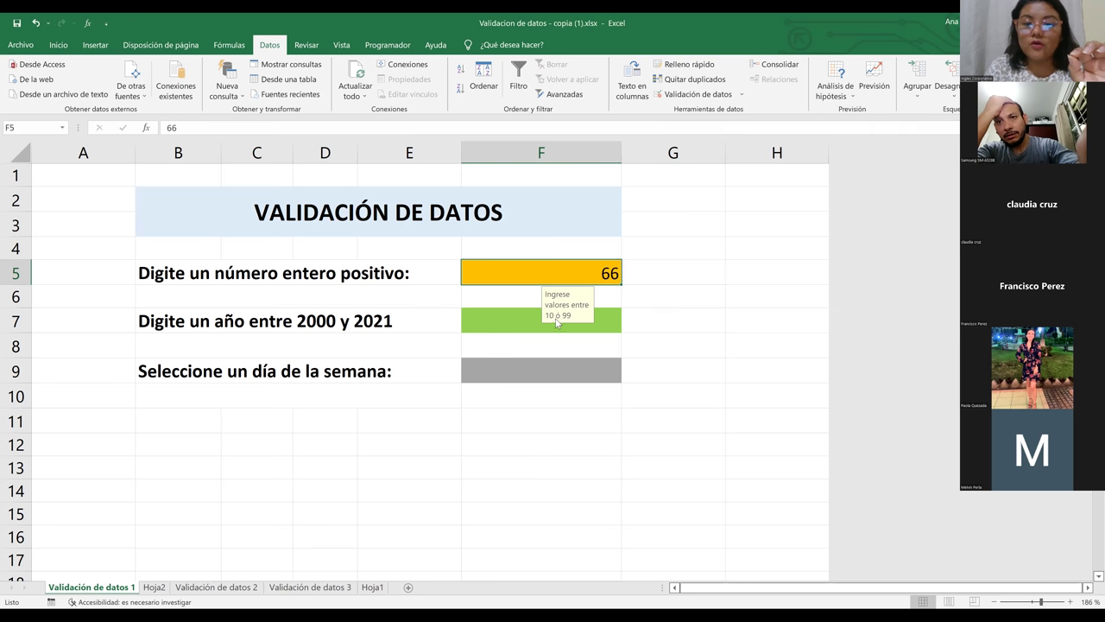
# Step: Clear cell F5, test its validation with the value 100, and discard that entry
pyautogui.press('Delete')
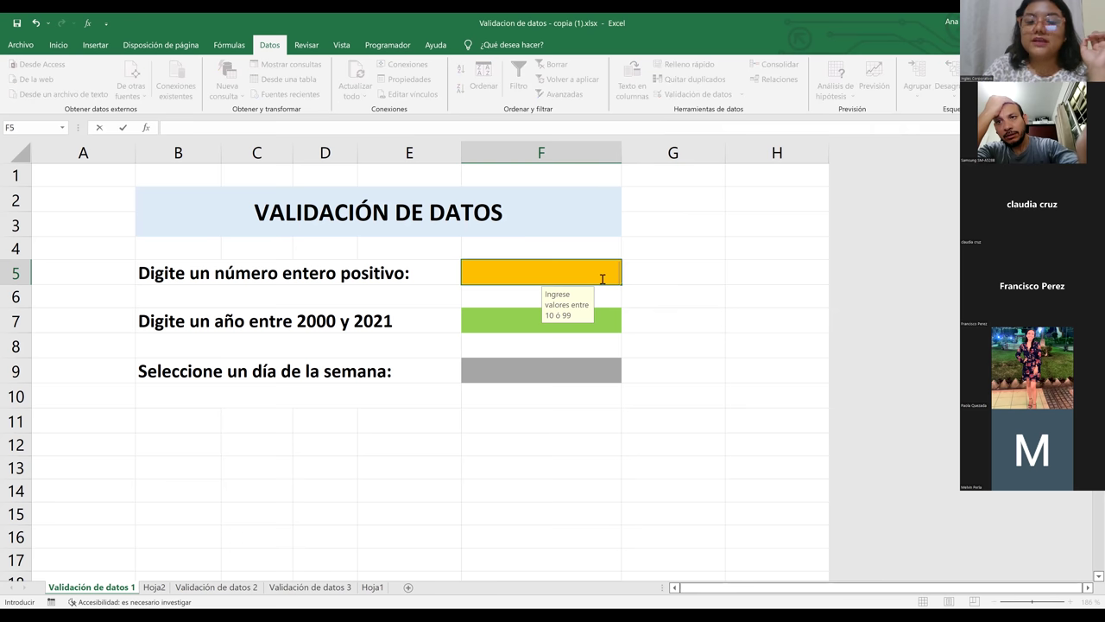
pyautogui.click(696, 300)
pyautogui.moveTo(696, 300); pyautogui.dragTo(578, 266)
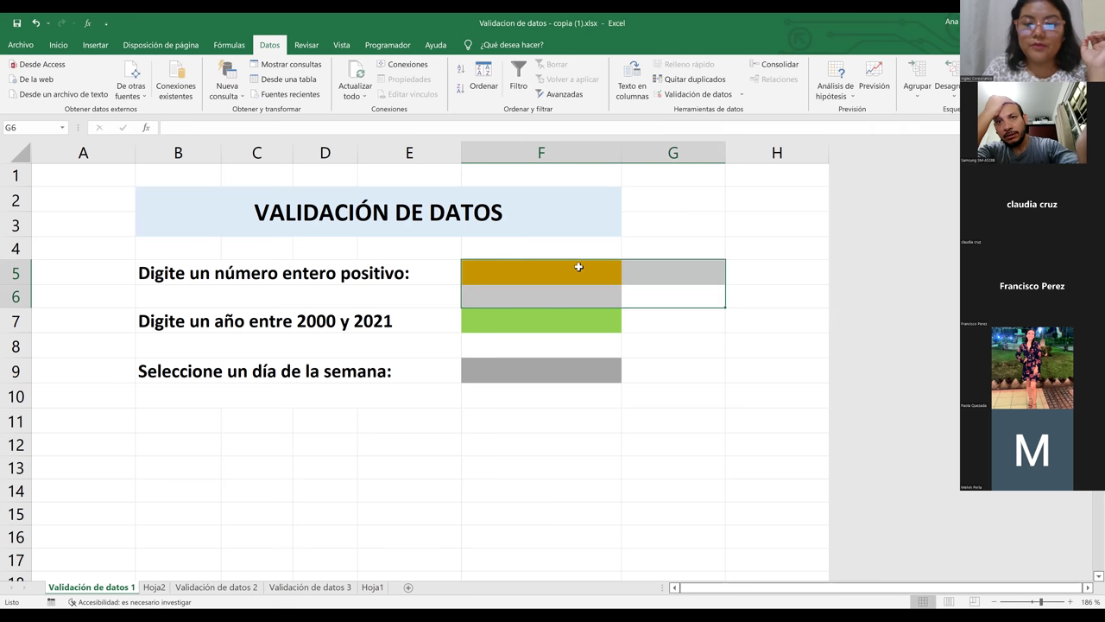
pyautogui.click(578, 267)
pyautogui.write('100')
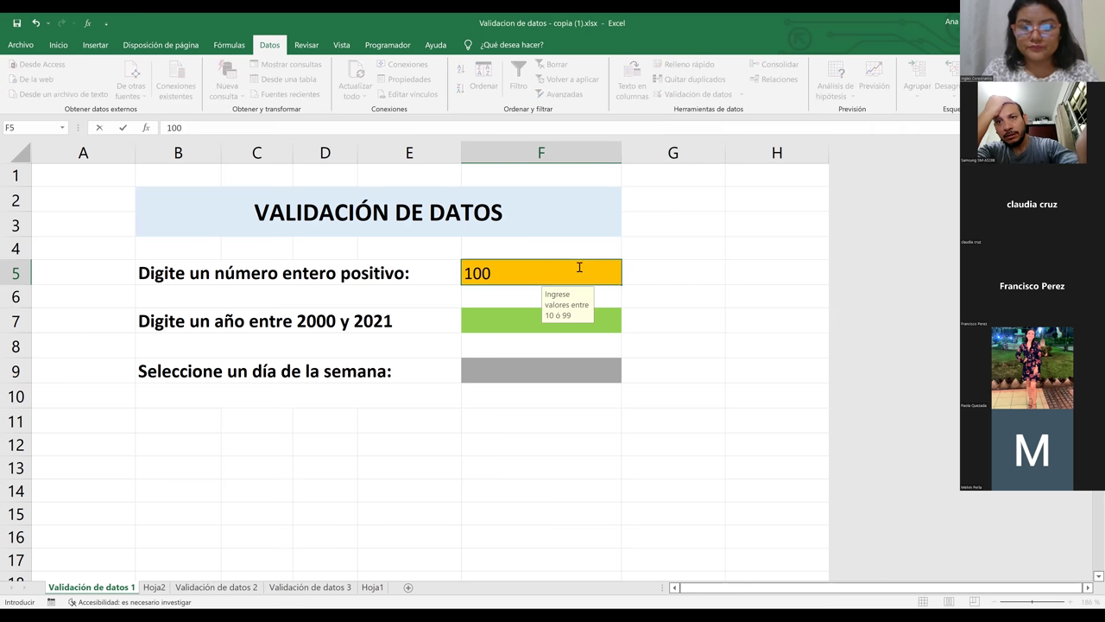
pyautogui.click(478, 346)
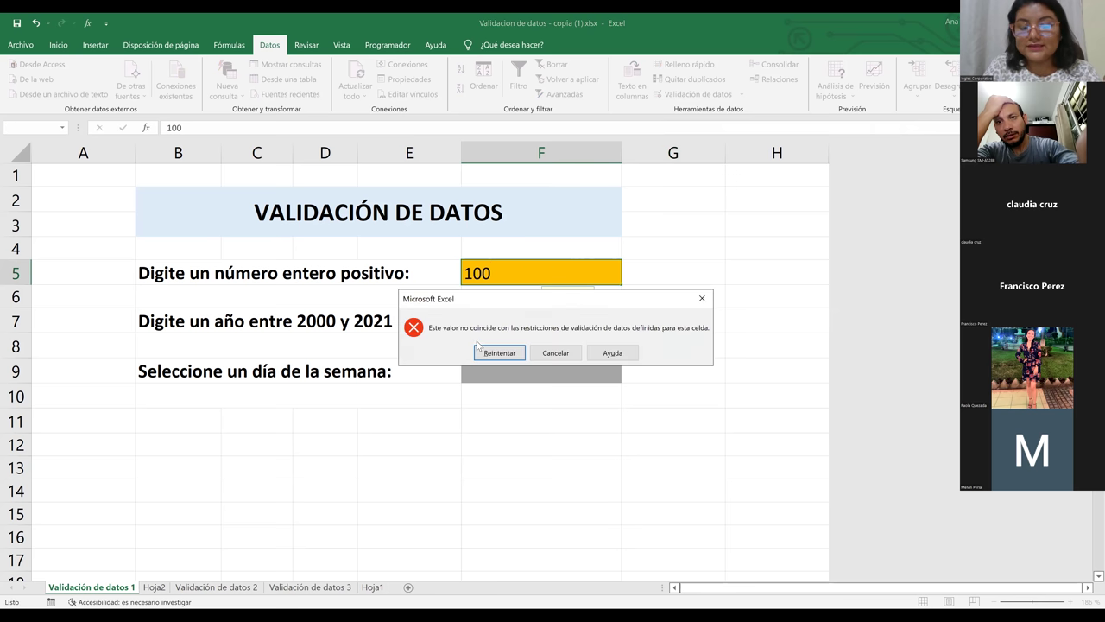
pyautogui.click(566, 355)
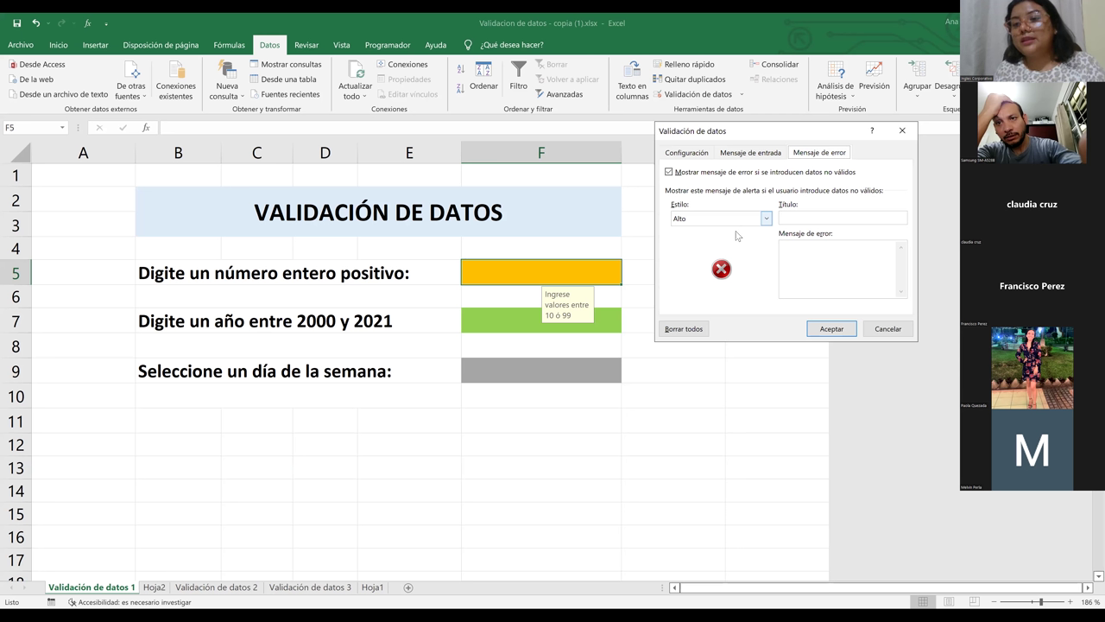
# Step: Write "Valor fuera de rango" as the error message of cell F5's data validation, keeping the Alto style
pyautogui.press('Tab')
pyautogui.press('Tab')
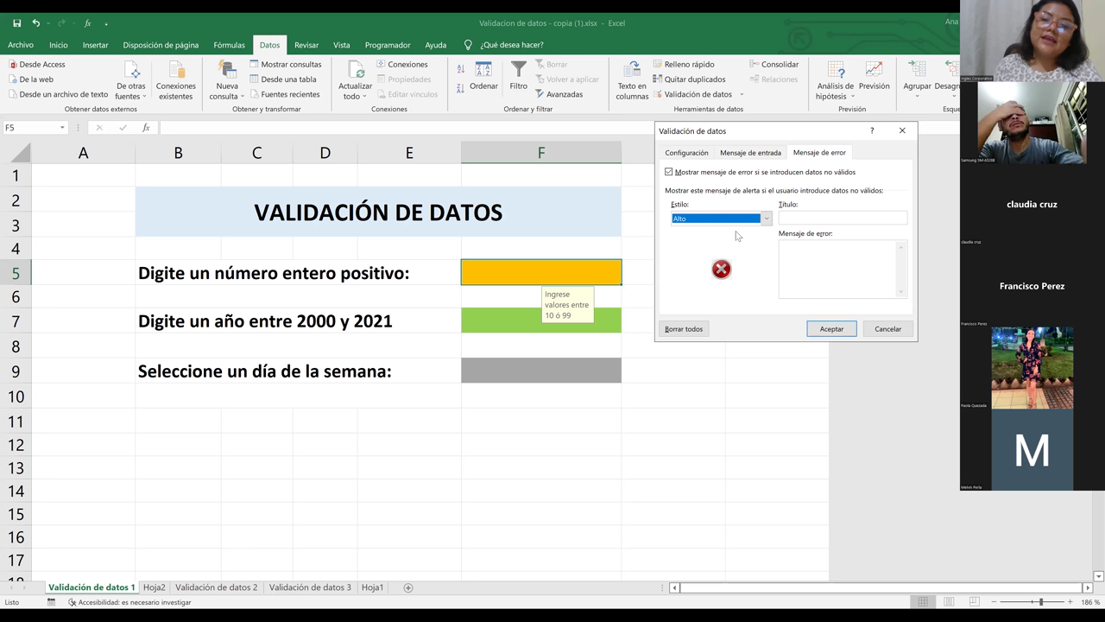
pyautogui.click(816, 251)
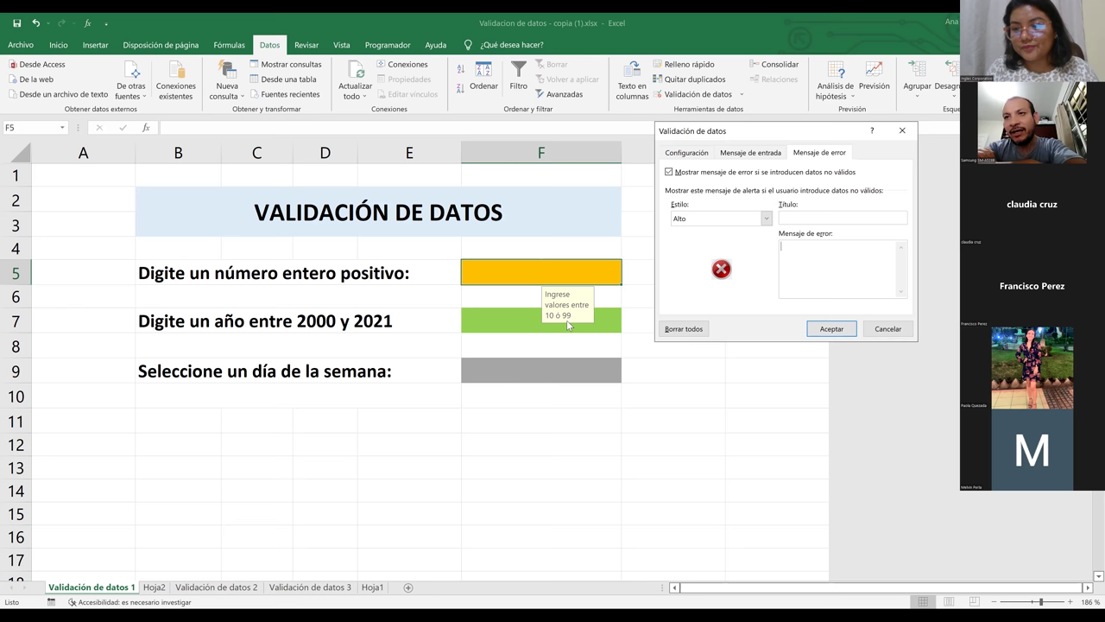
pyautogui.write('Valor fuera')
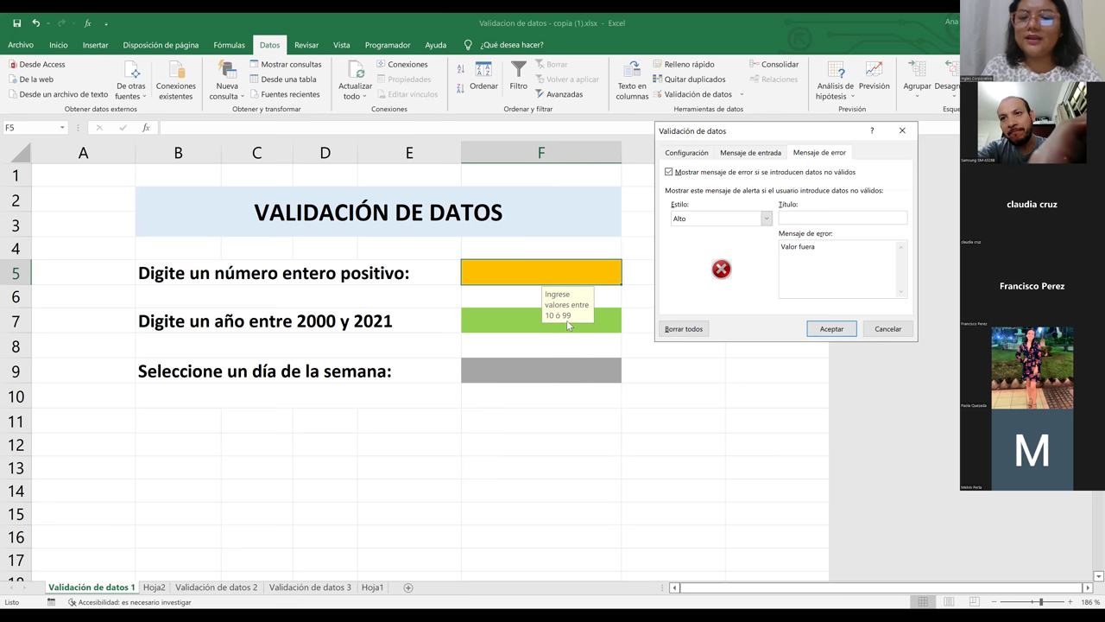
pyautogui.write('de rango')
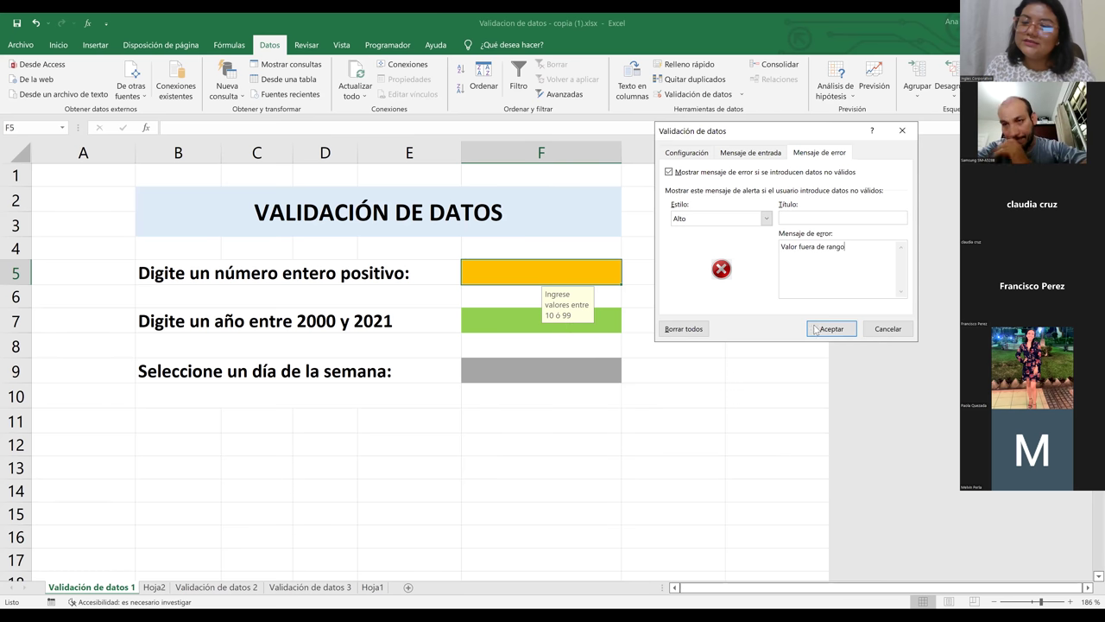
# Step: Title the error alert "Error al registrar datos" and apply the validation to cell F5
pyautogui.click(812, 217)
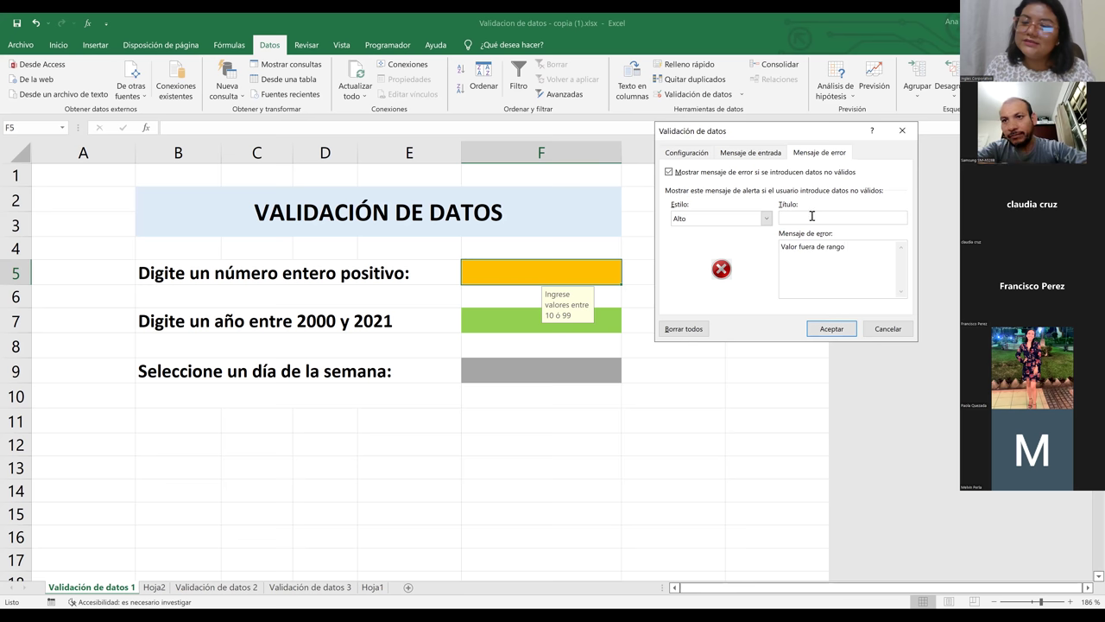
pyautogui.write('A')
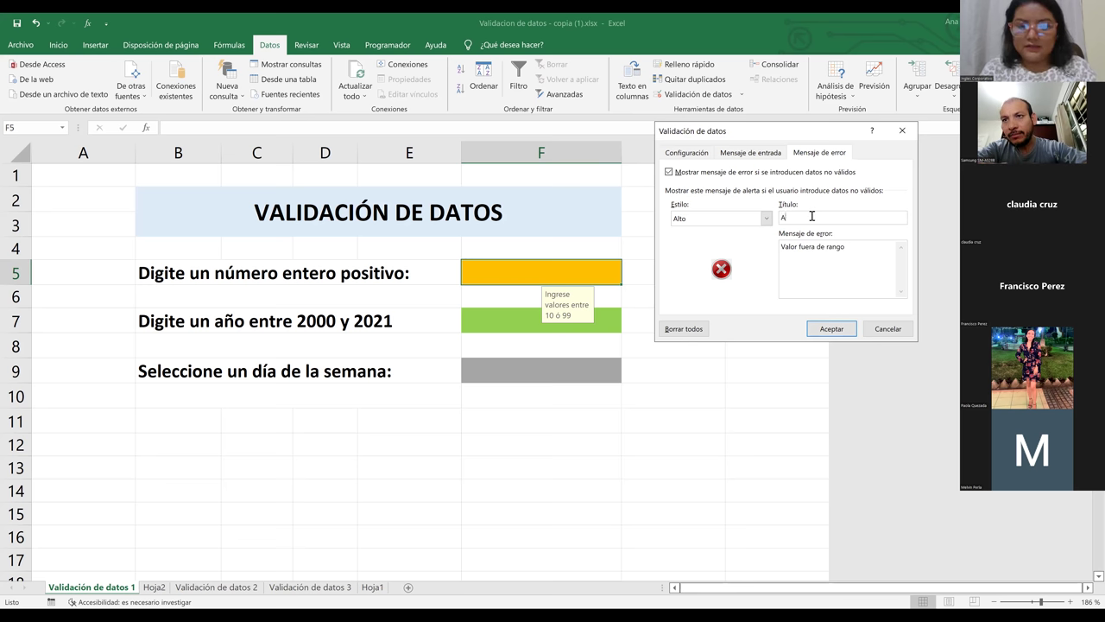
pyautogui.press('BackSpace')
pyautogui.write('E')
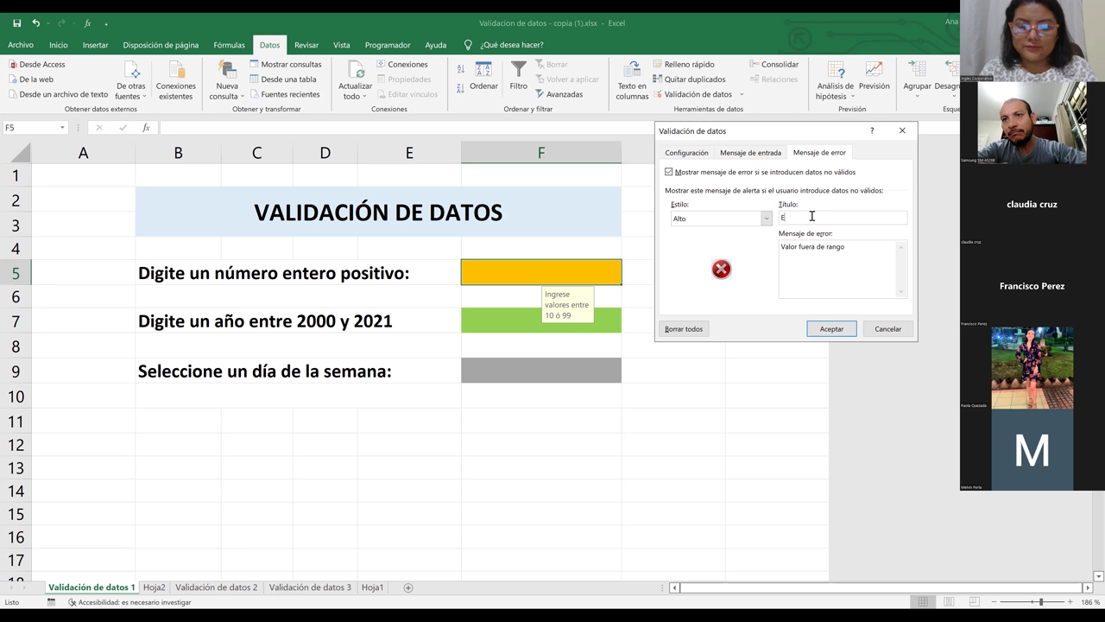
pyautogui.write('rror')
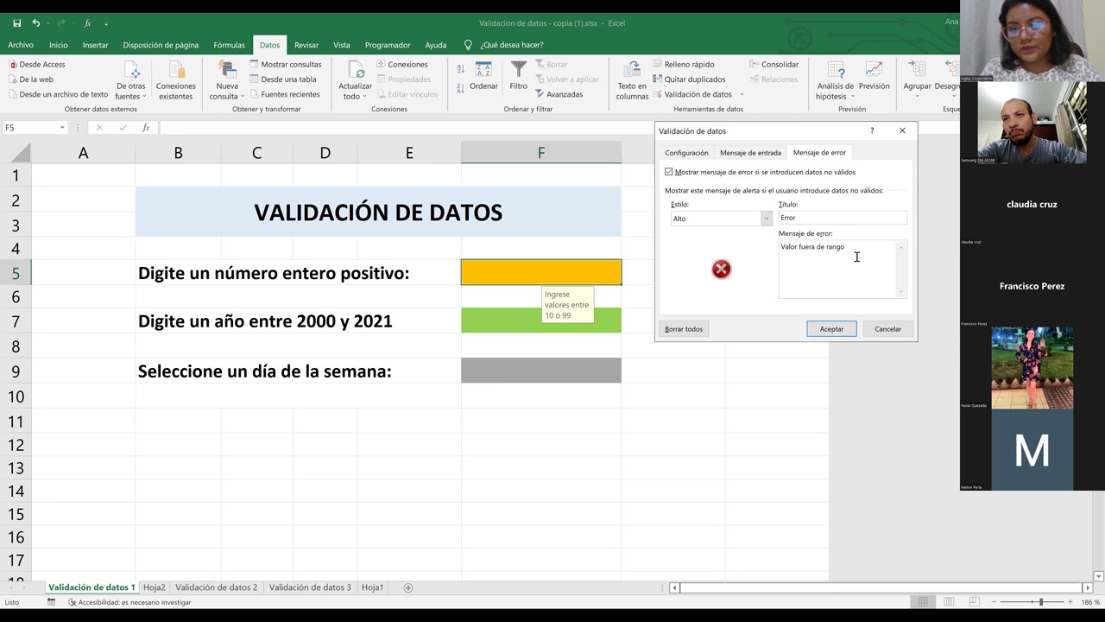
pyautogui.write(' al re')
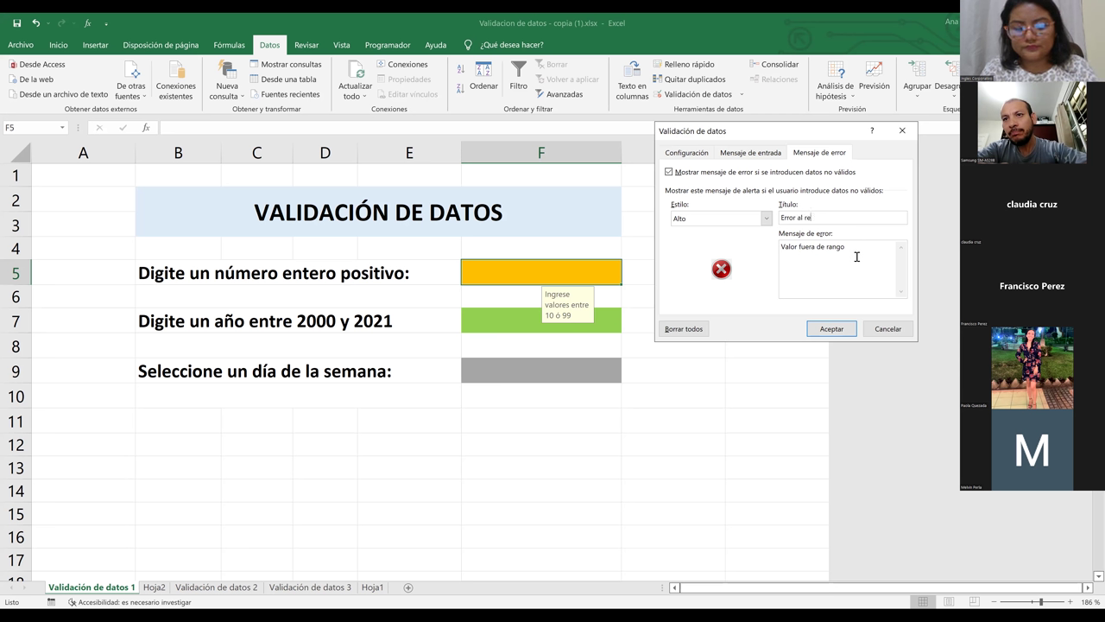
pyautogui.write('gistrar datos')
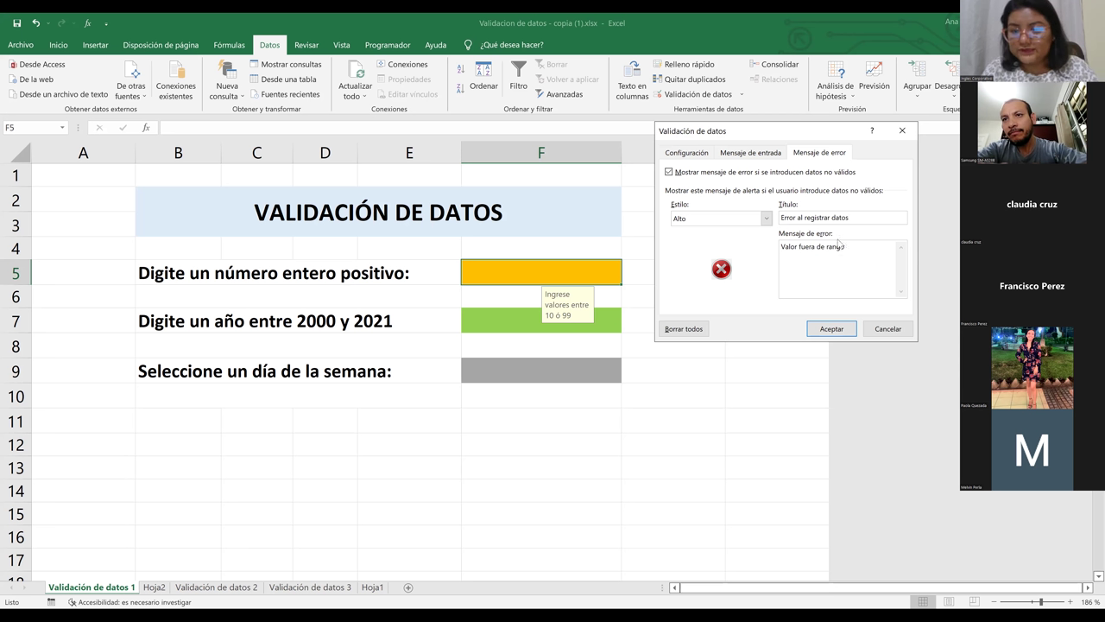
pyautogui.click(852, 265)
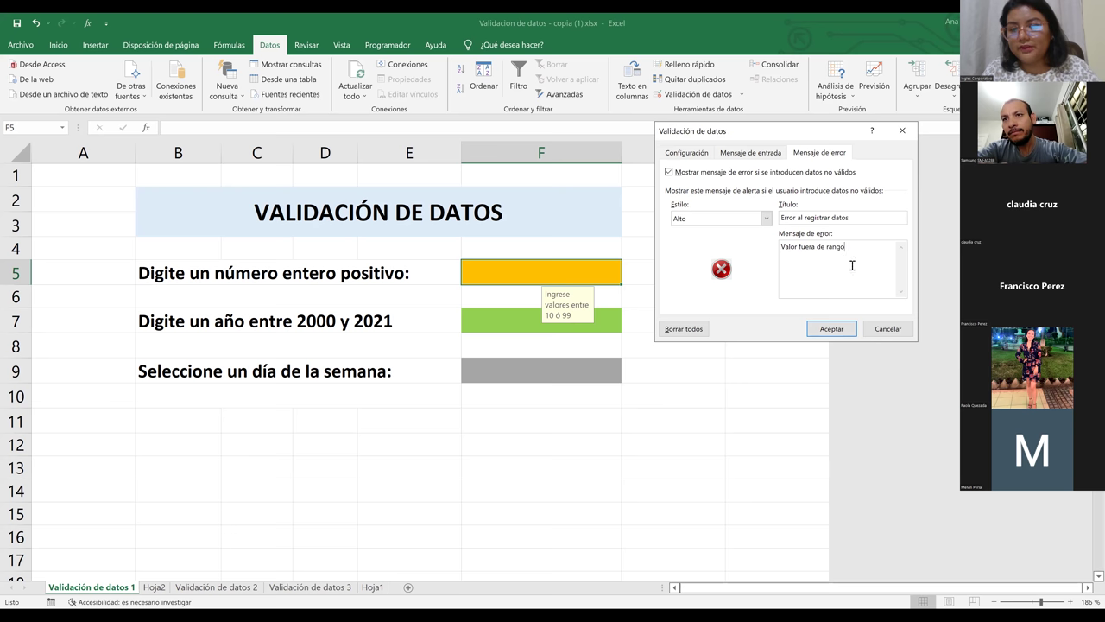
pyautogui.click(836, 330)
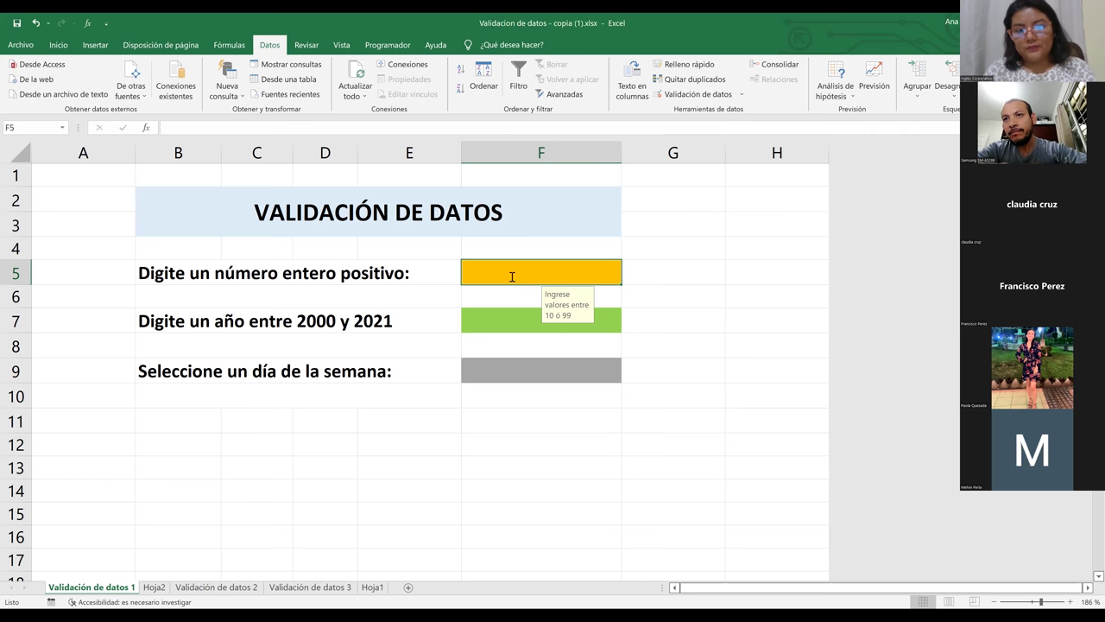
# Step: Test cell F5's custom error alert with the values 200 and 5, and cancel the entry
pyautogui.write('200')
pyautogui.press('Return')
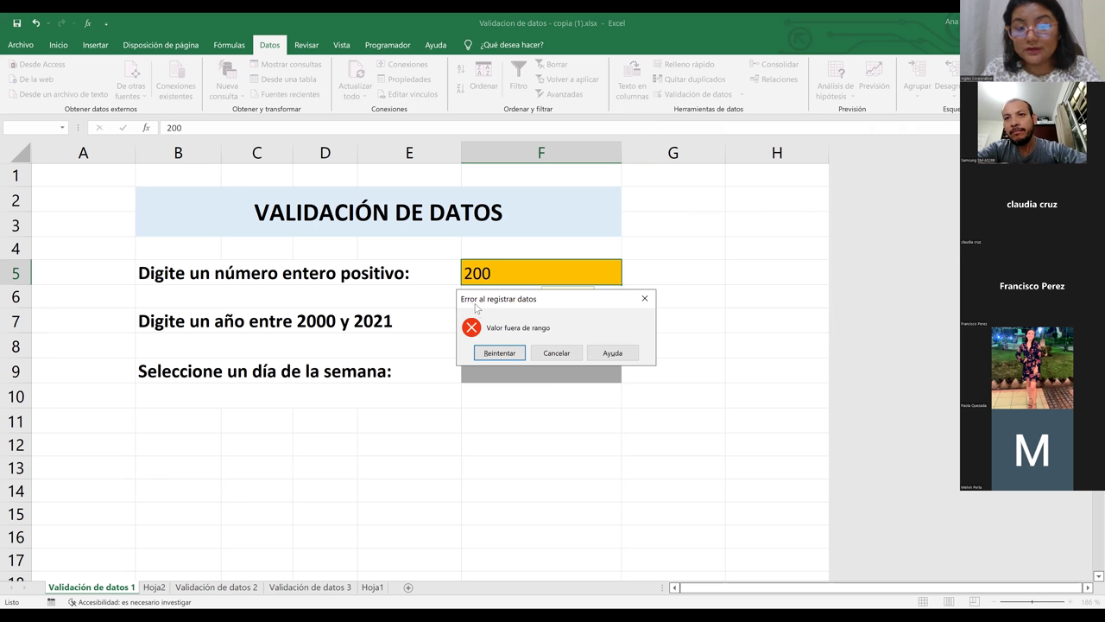
pyautogui.click(511, 354)
pyautogui.write('5')
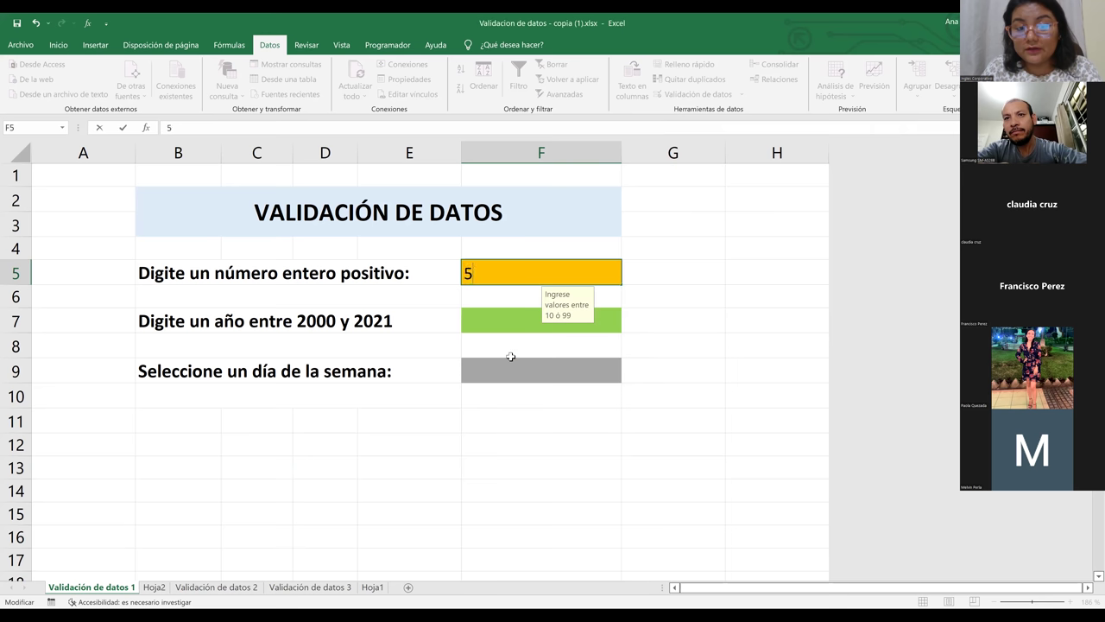
pyautogui.press('Return')
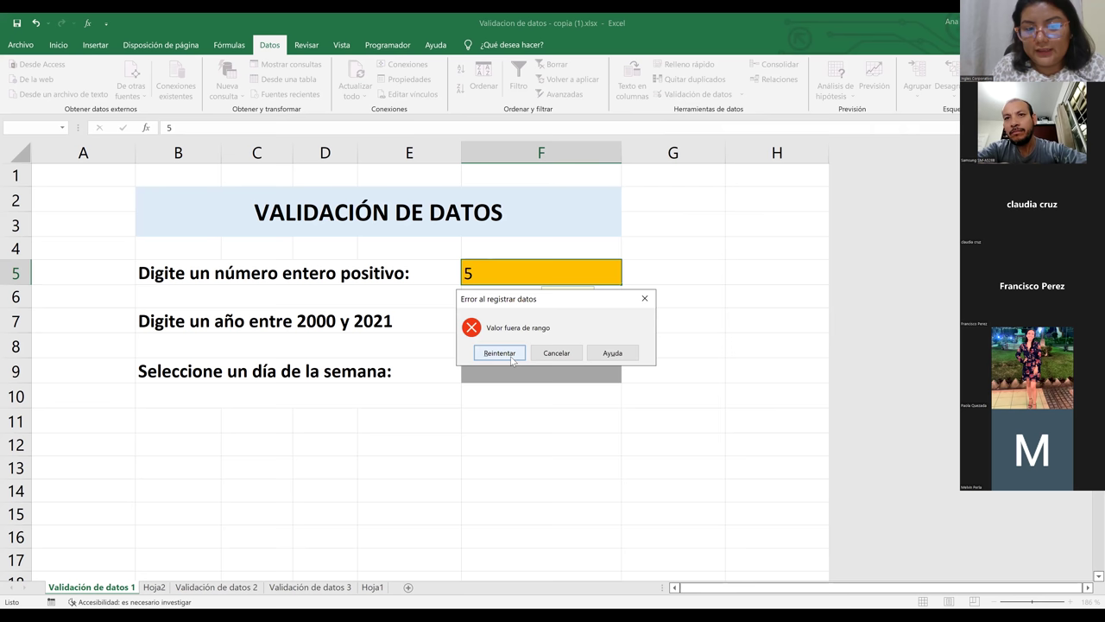
pyautogui.click(558, 356)
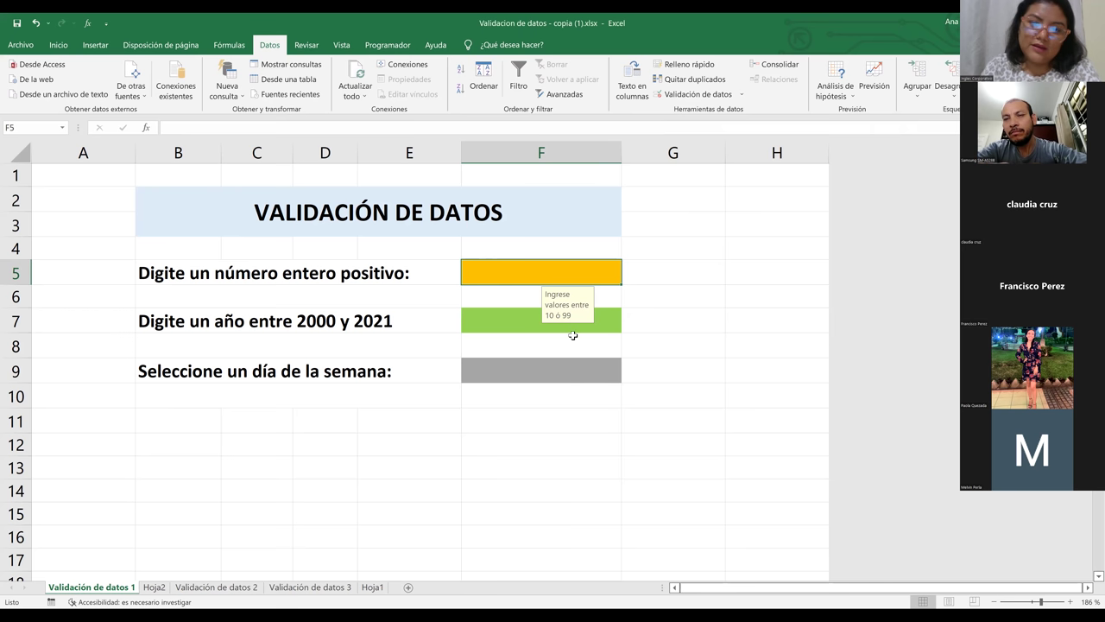
# Step: Check cell F5's input message by moving the selection between it and neighbouring empty cells
pyautogui.click(631, 294)
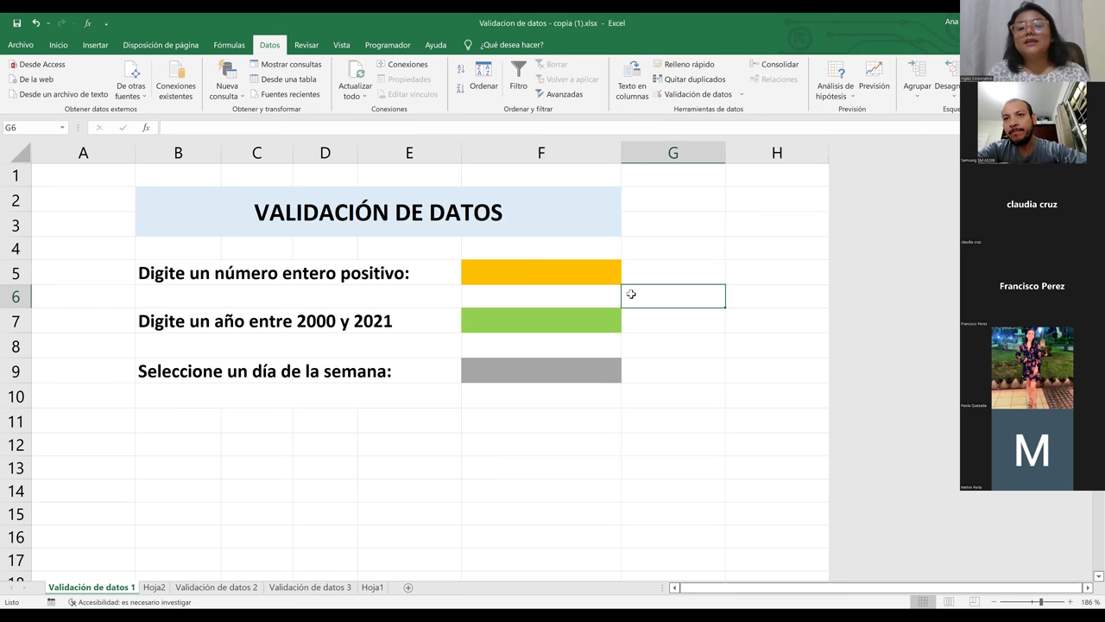
pyautogui.click(582, 278)
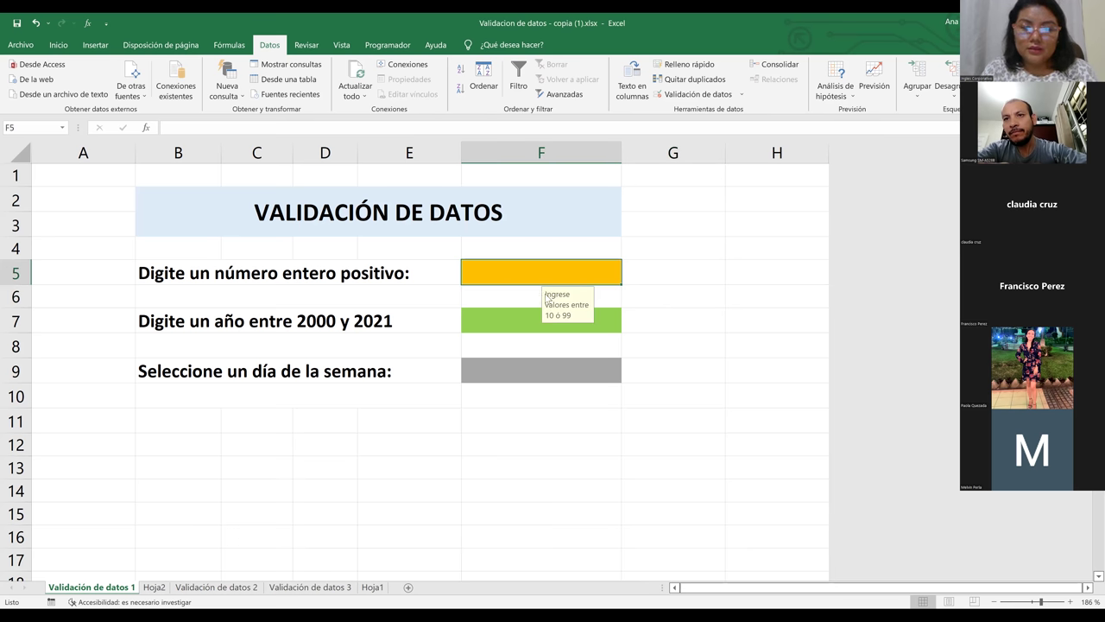
pyautogui.click(664, 286)
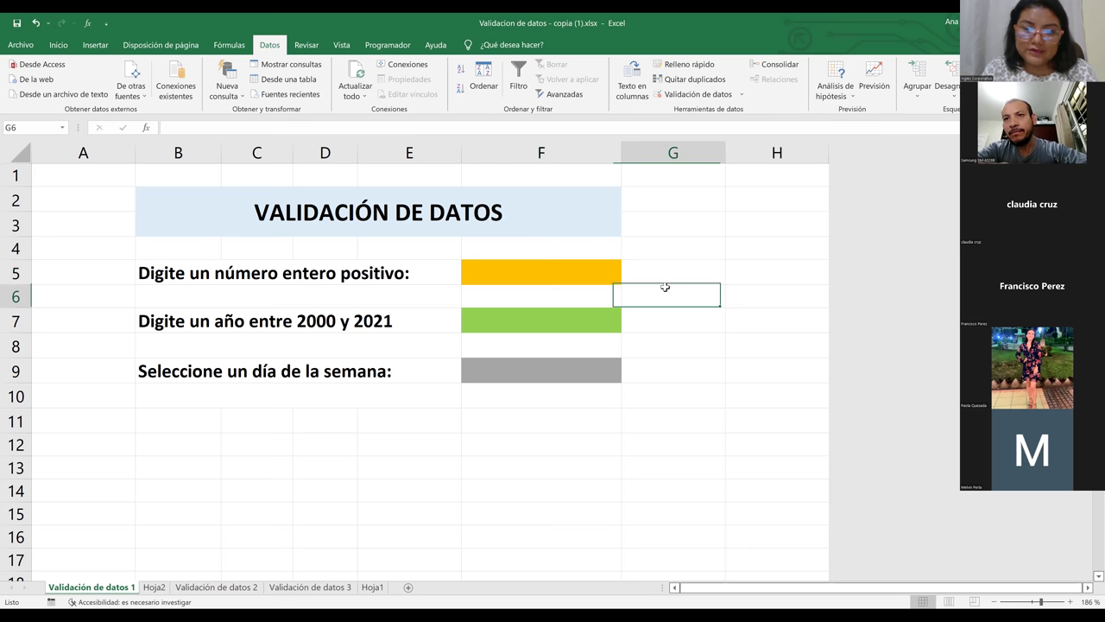
pyautogui.click(575, 271)
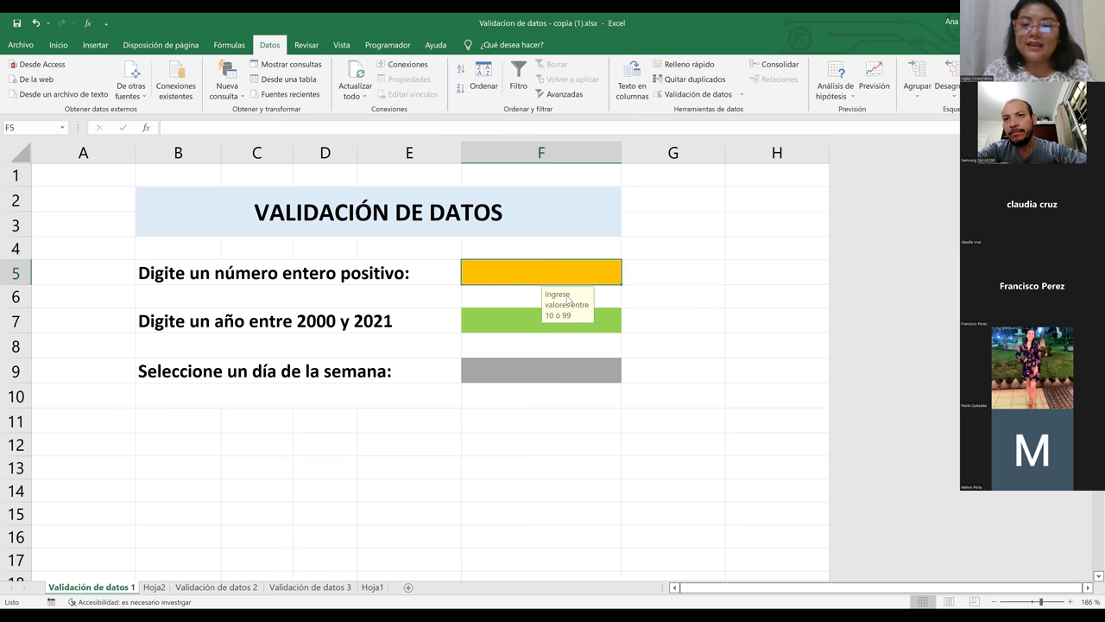
pyautogui.click(639, 317)
# Step: Start a data validation rule for cell F7 that allows only Fecha values with the condition "entre"
pyautogui.click(561, 317)
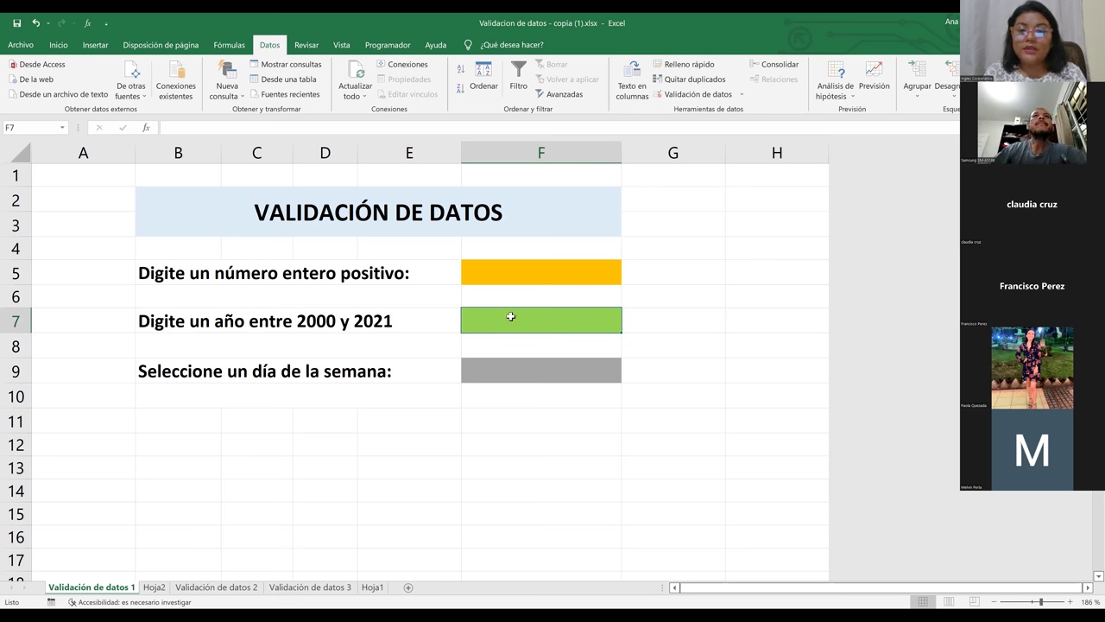
pyautogui.click(682, 100)
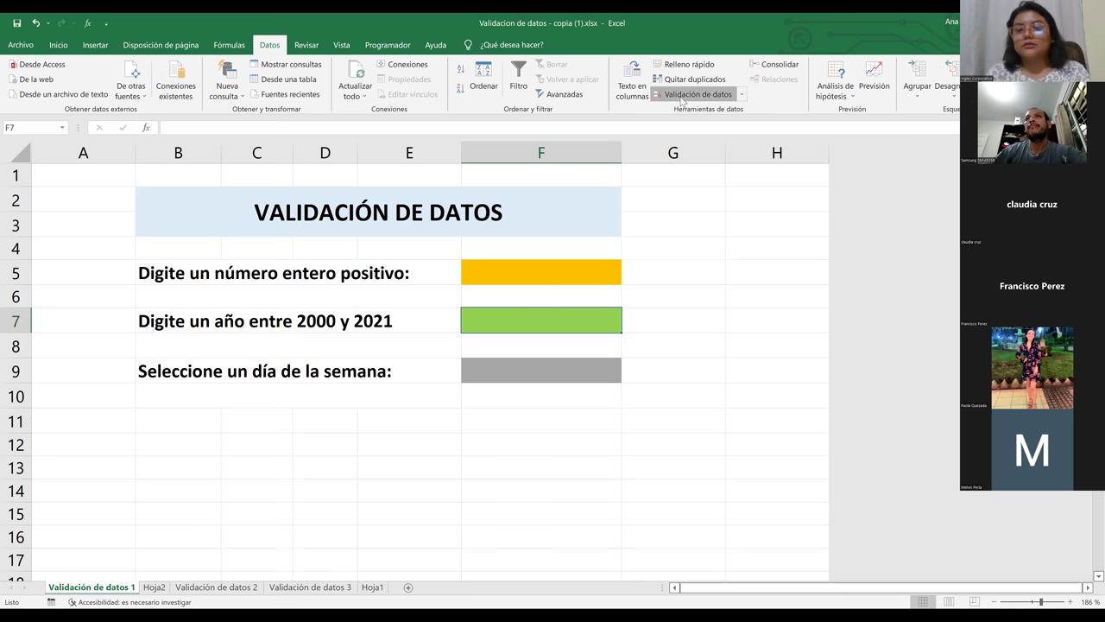
pyautogui.click(686, 153)
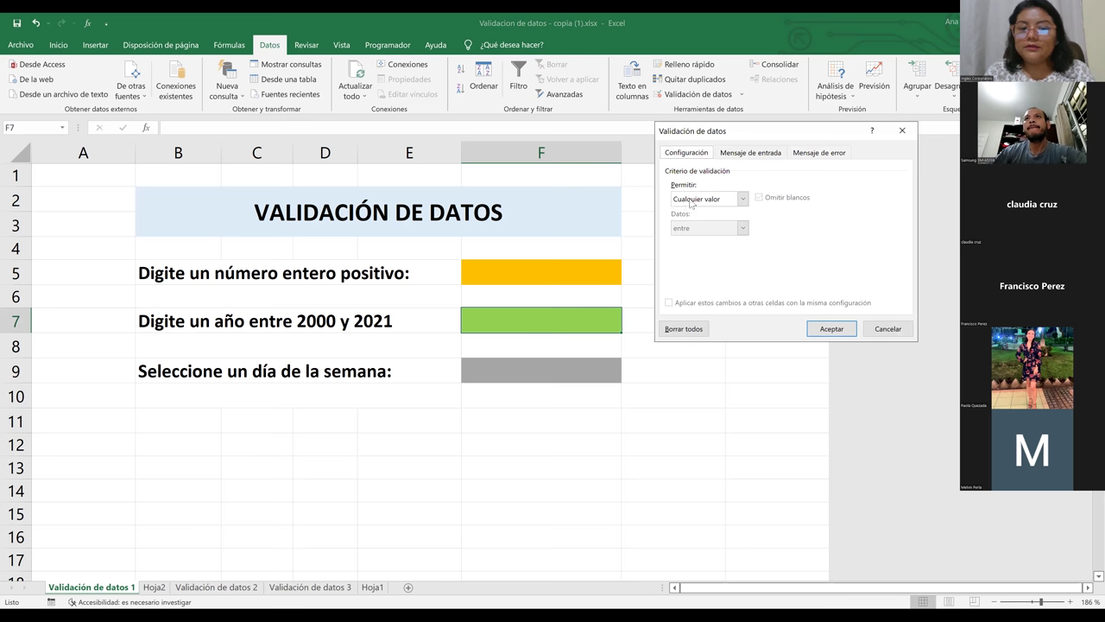
pyautogui.click(741, 199)
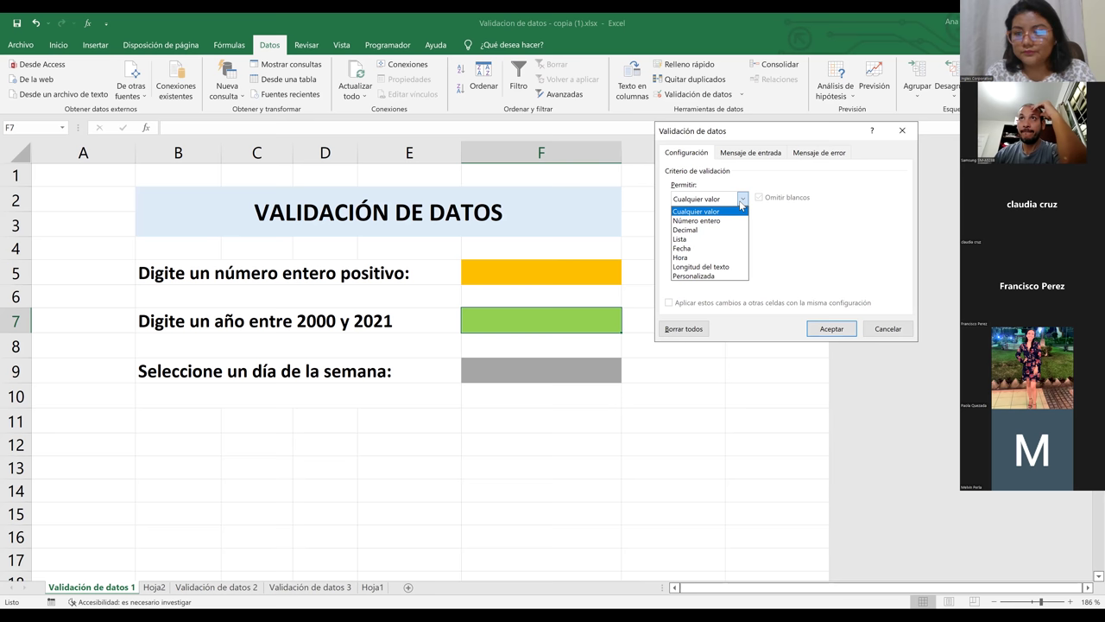
pyautogui.click(690, 249)
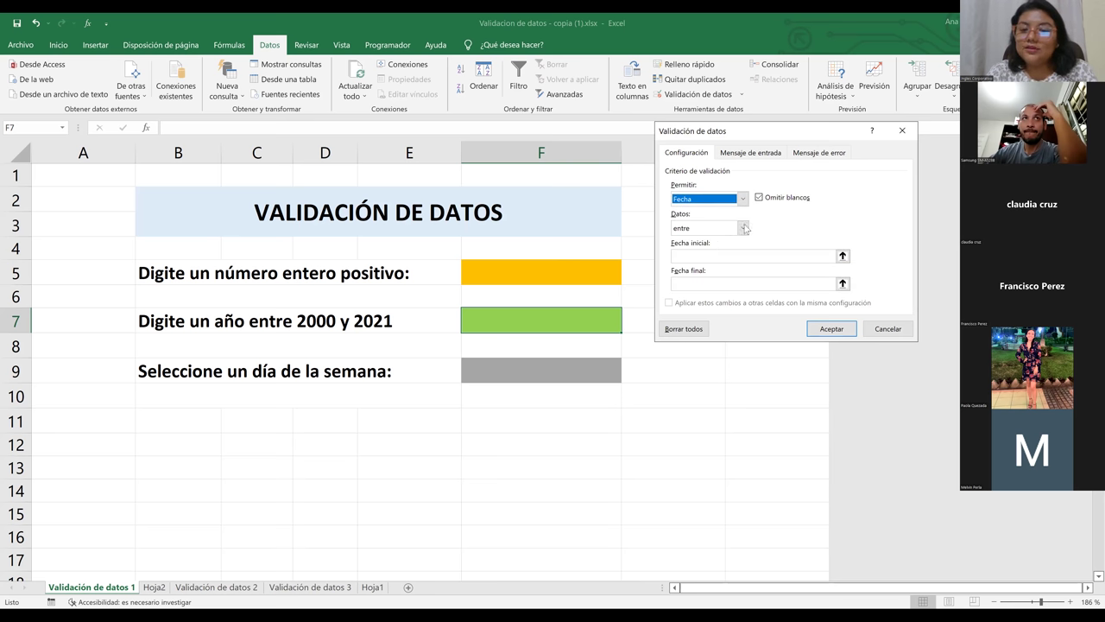
pyautogui.click(744, 228)
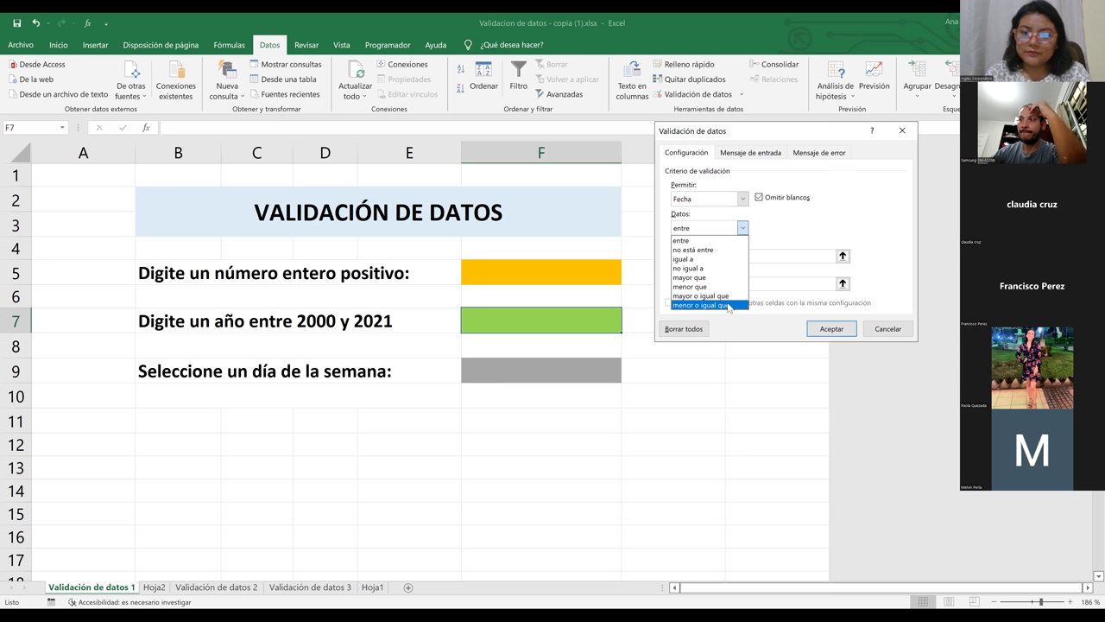
pyautogui.click(708, 242)
# Step: Set the start date of cell F7's validation to 1/1/2000 and the end date to 31/12/2021
pyautogui.click(707, 254)
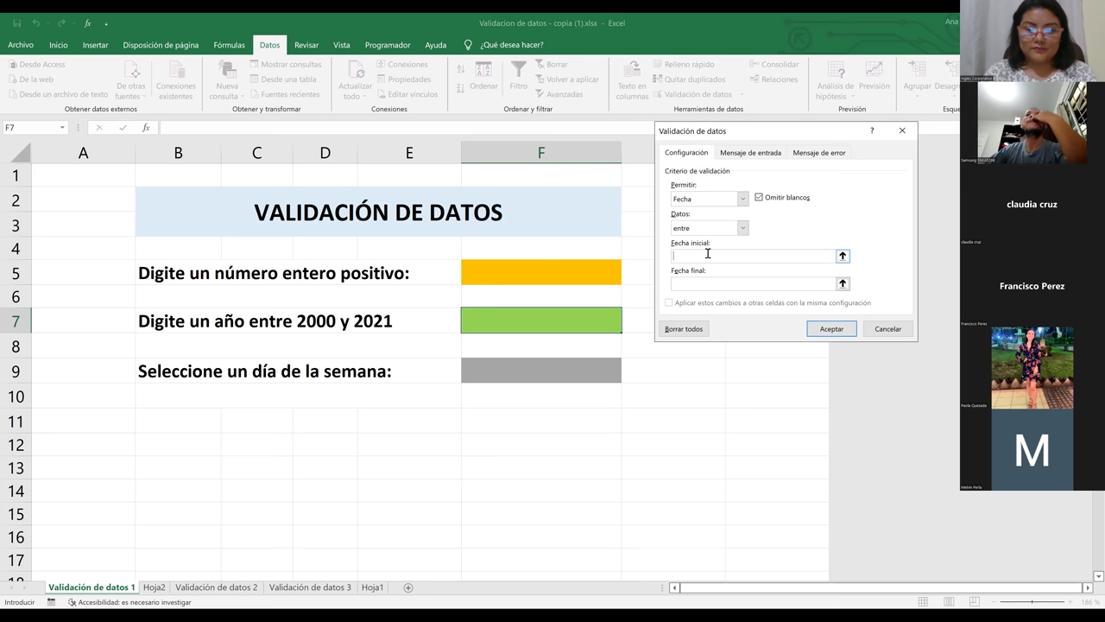
pyautogui.write('1')
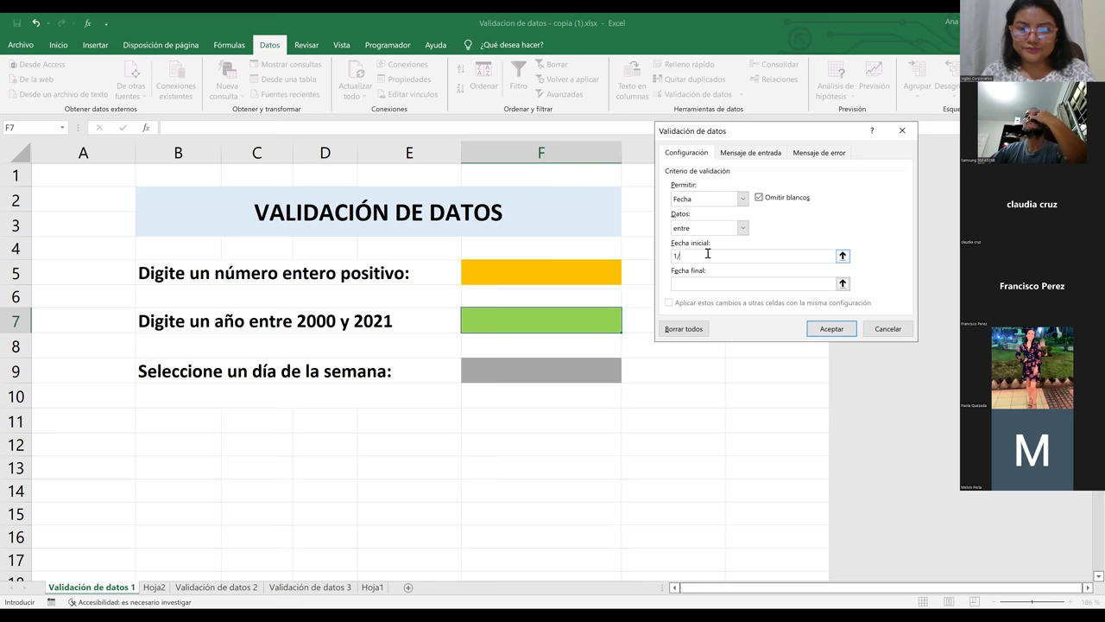
pyautogui.write('/1/')
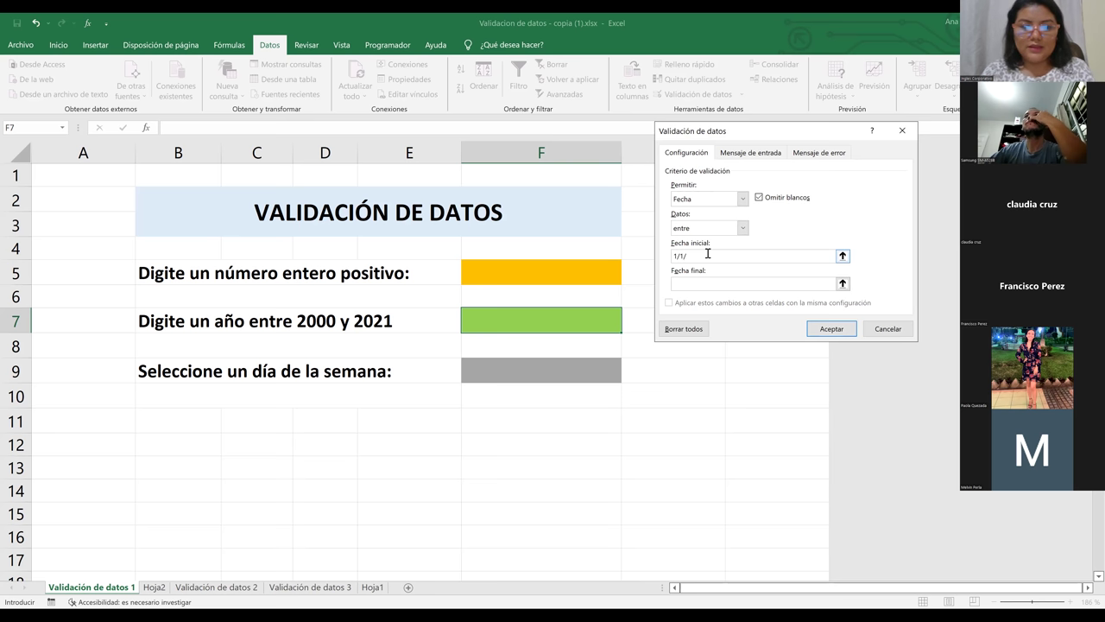
pyautogui.write('2000')
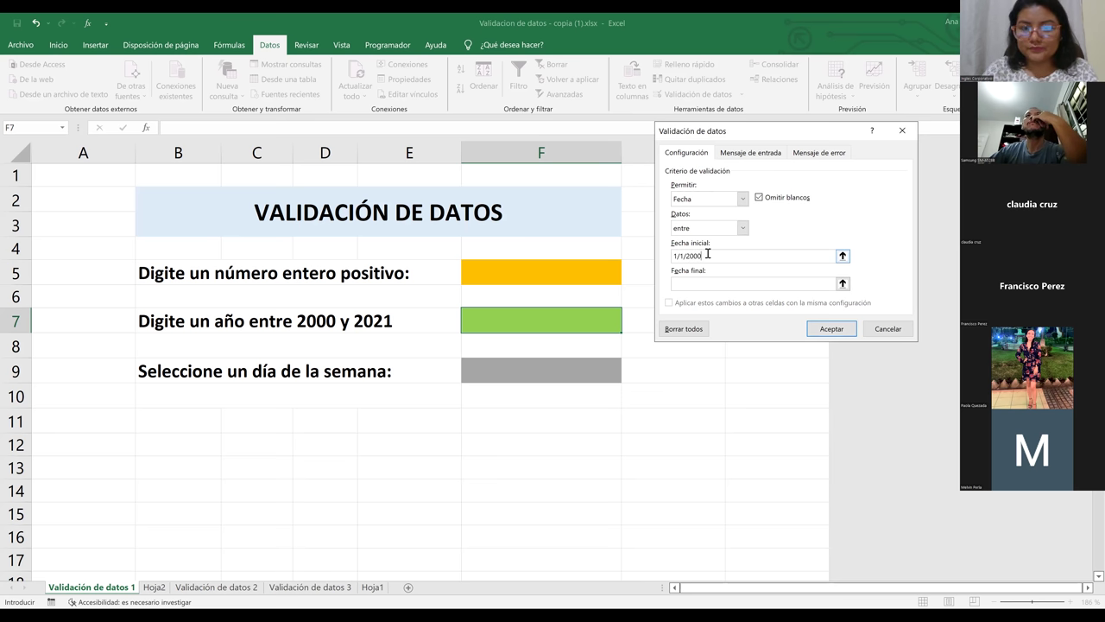
pyautogui.click(704, 286)
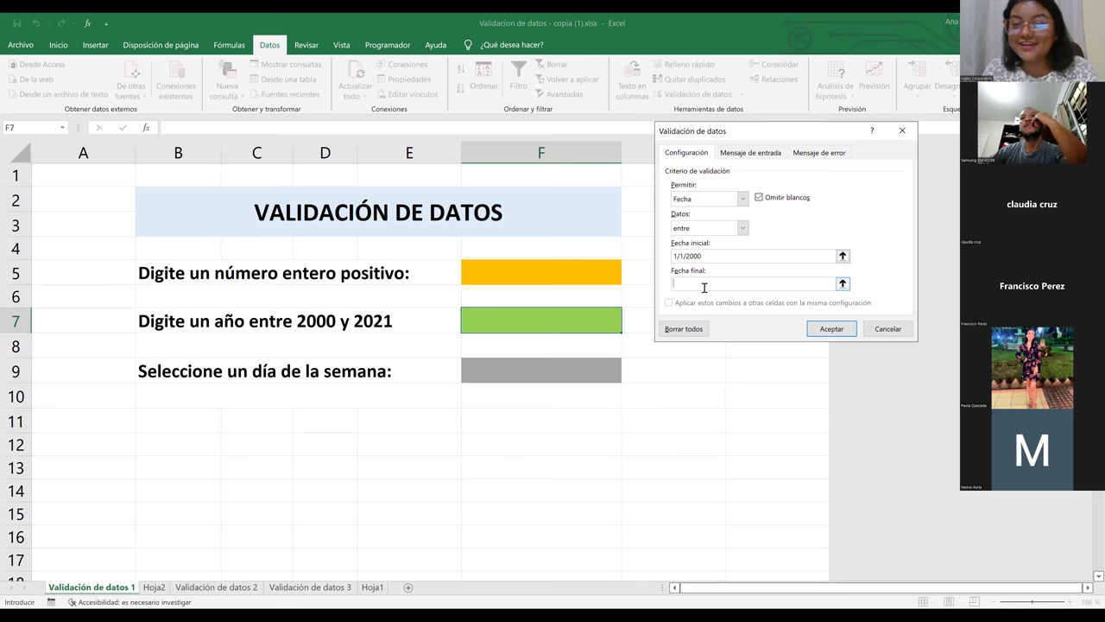
pyautogui.write('1')
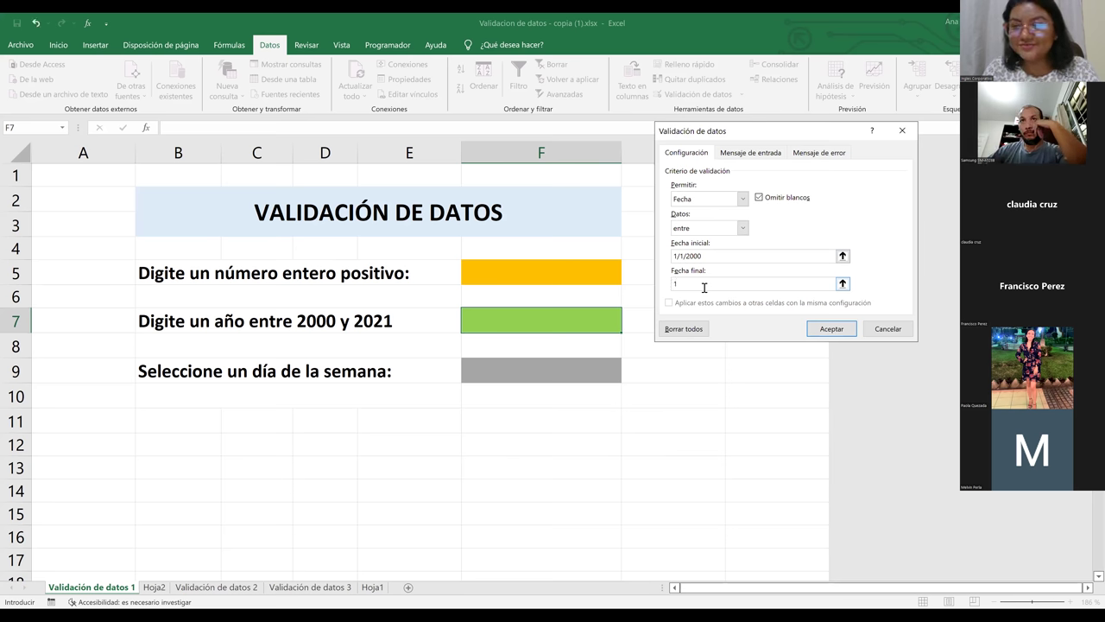
pyautogui.press('BackSpace')
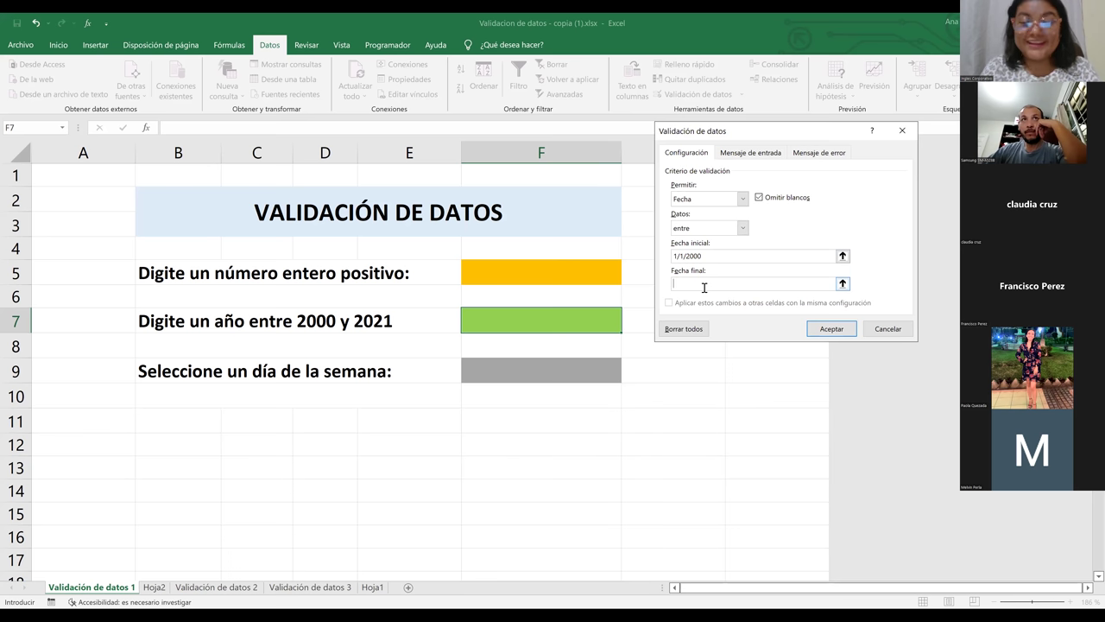
pyautogui.write('31')
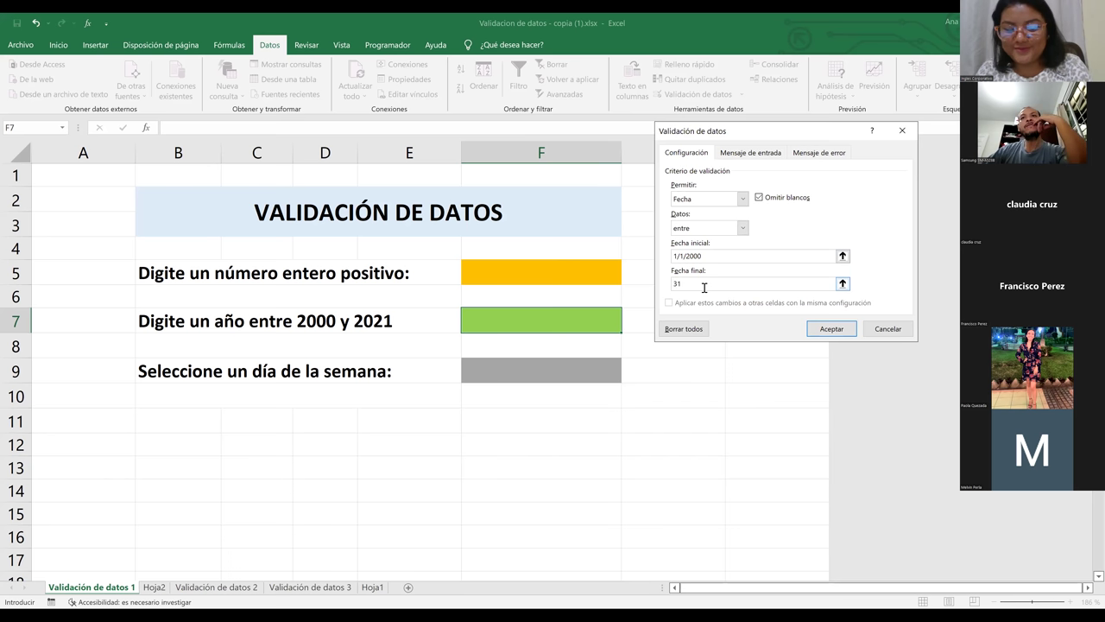
pyautogui.write('/12')
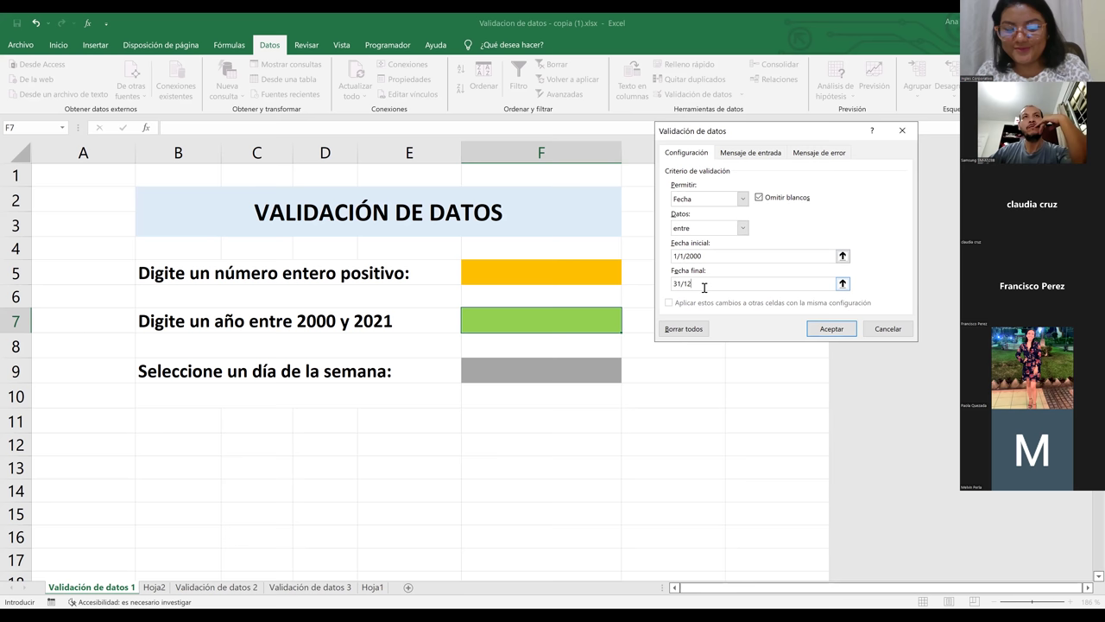
pyautogui.write('/2021')
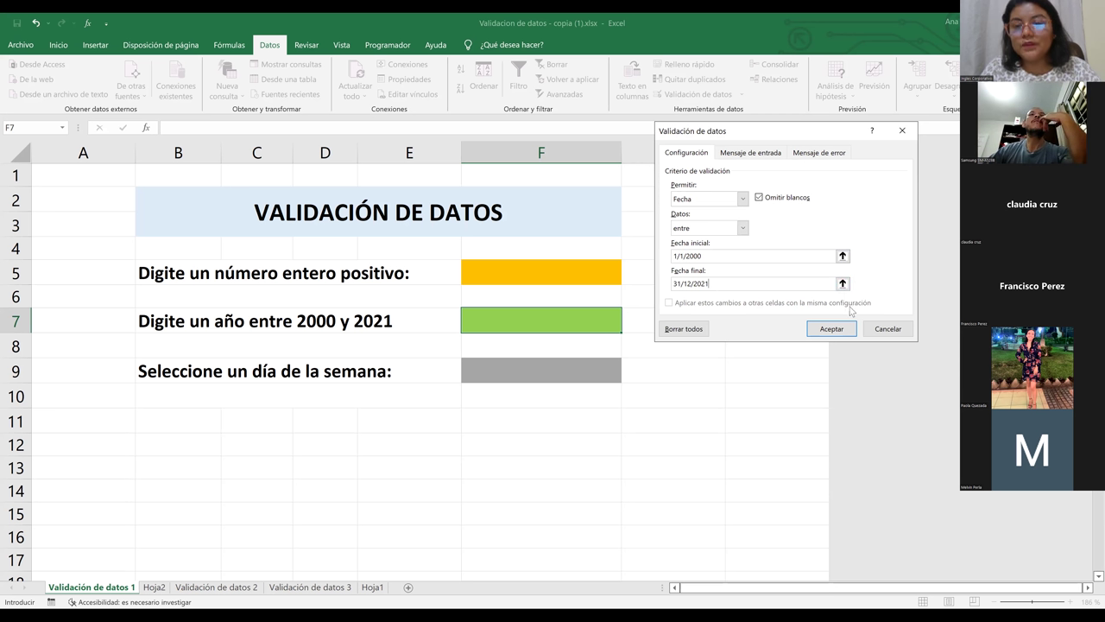
# Step: Write "Seleccione una fecha entre los años 2000 y 2021" as cell F7's error message and apply the validation
pyautogui.click(756, 158)
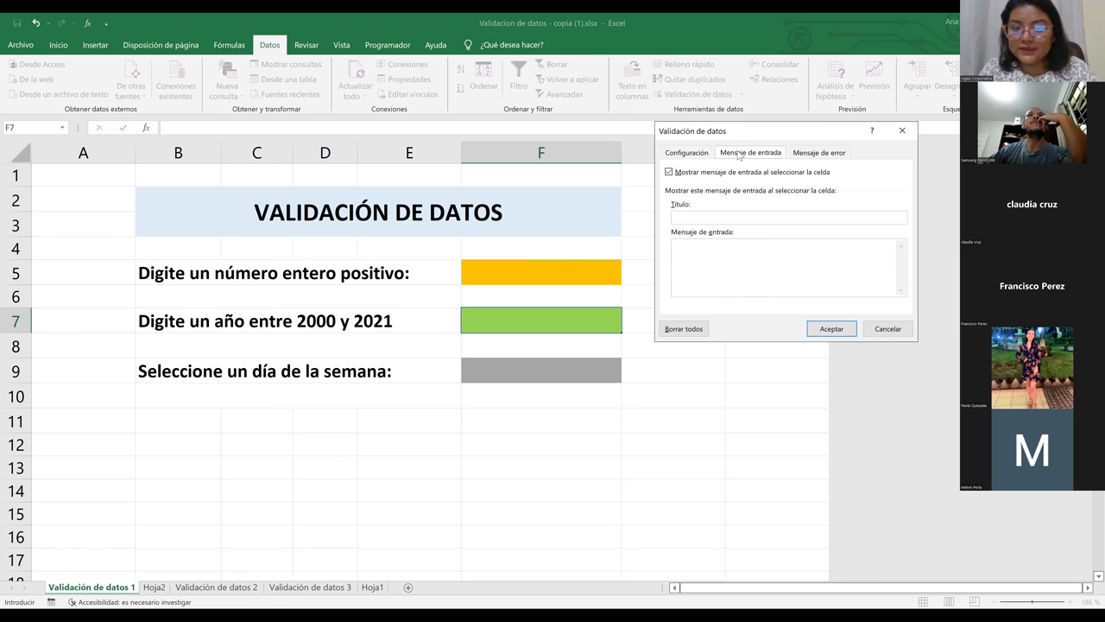
pyautogui.click(812, 155)
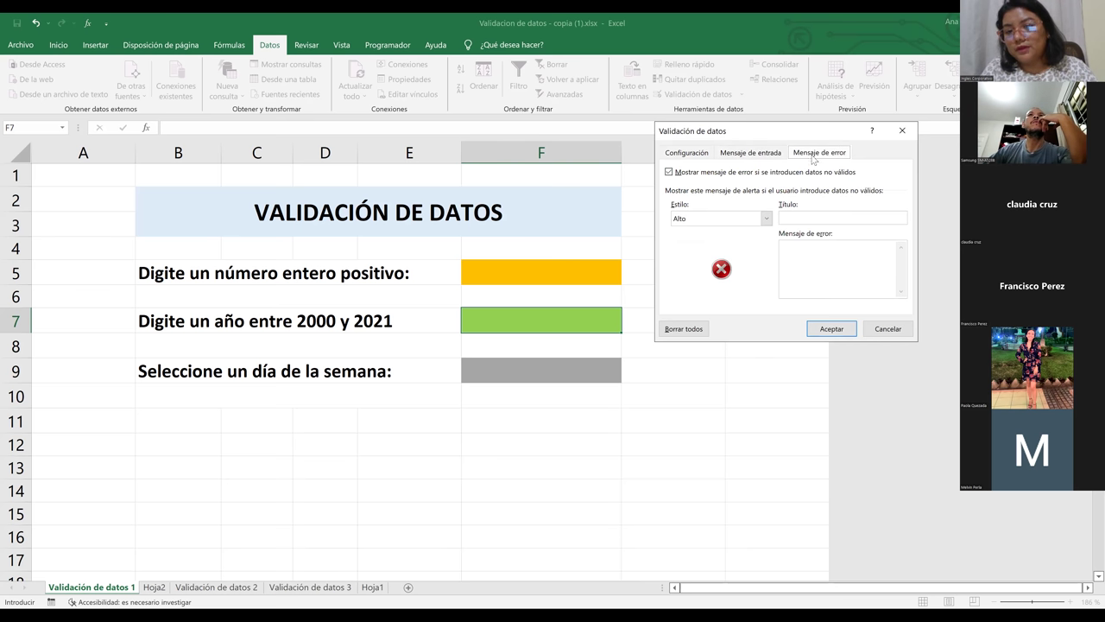
pyautogui.click(820, 257)
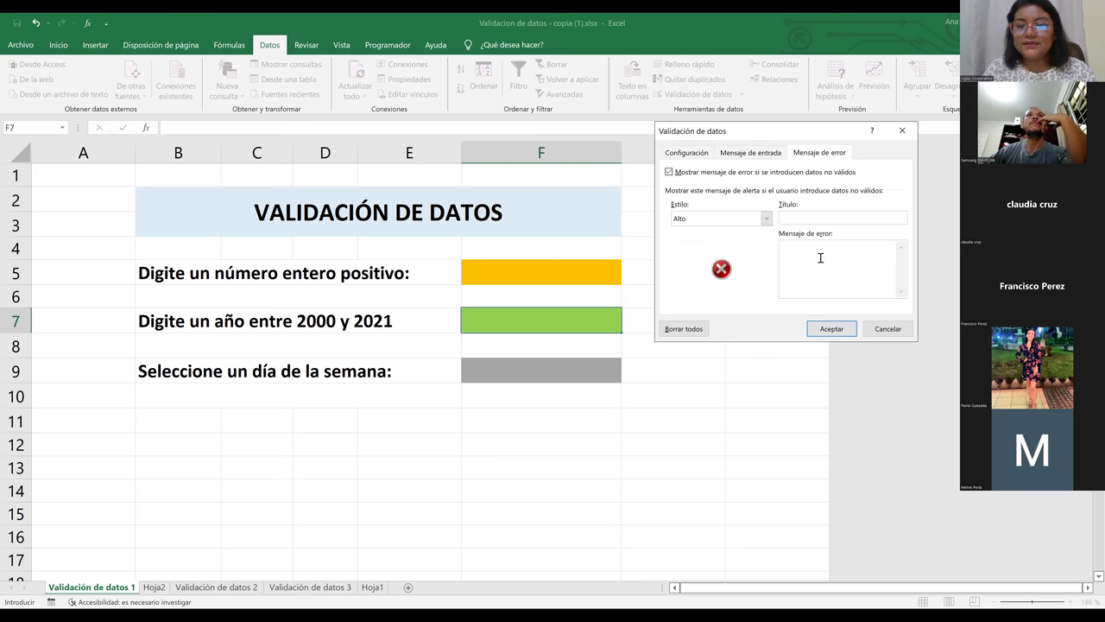
pyautogui.write('Sel')
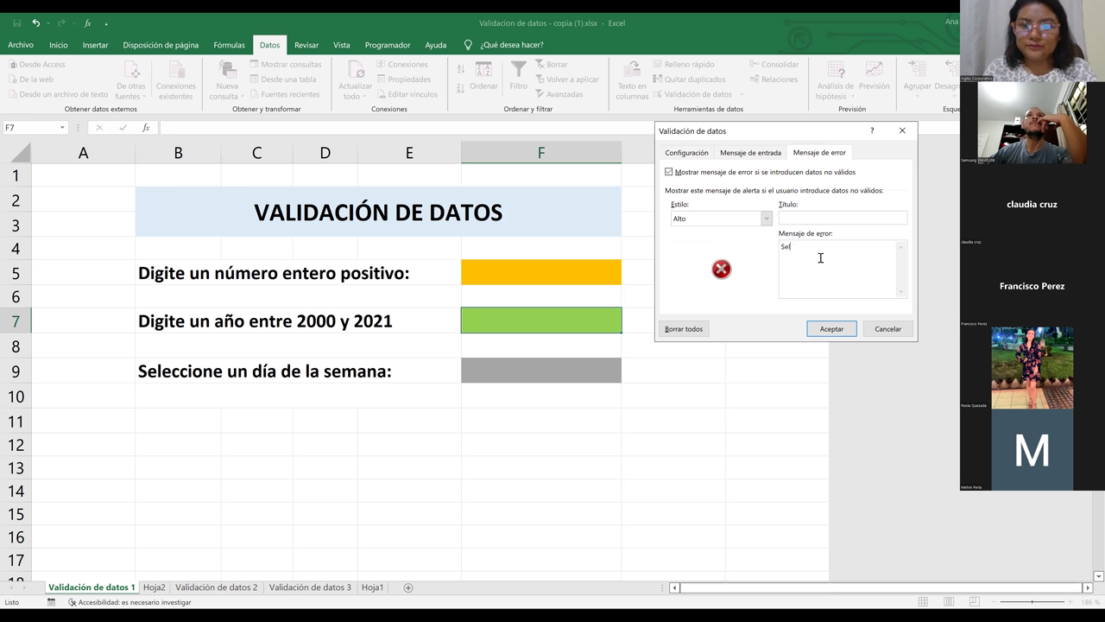
pyautogui.write('eccione una g')
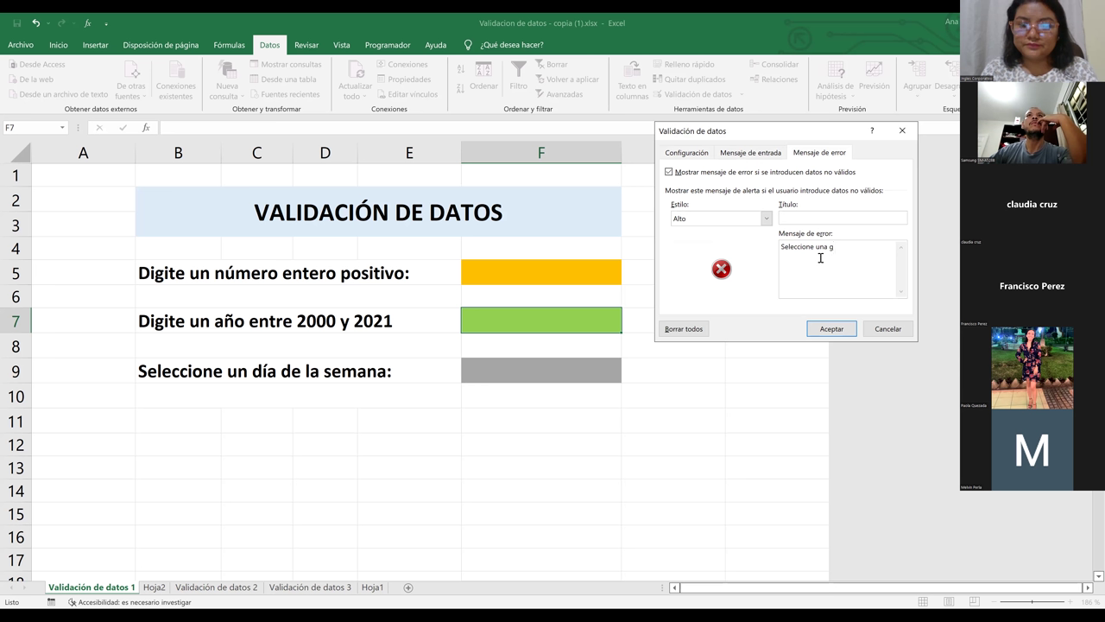
pyautogui.press('BackSpace')
pyautogui.write('fecha ent')
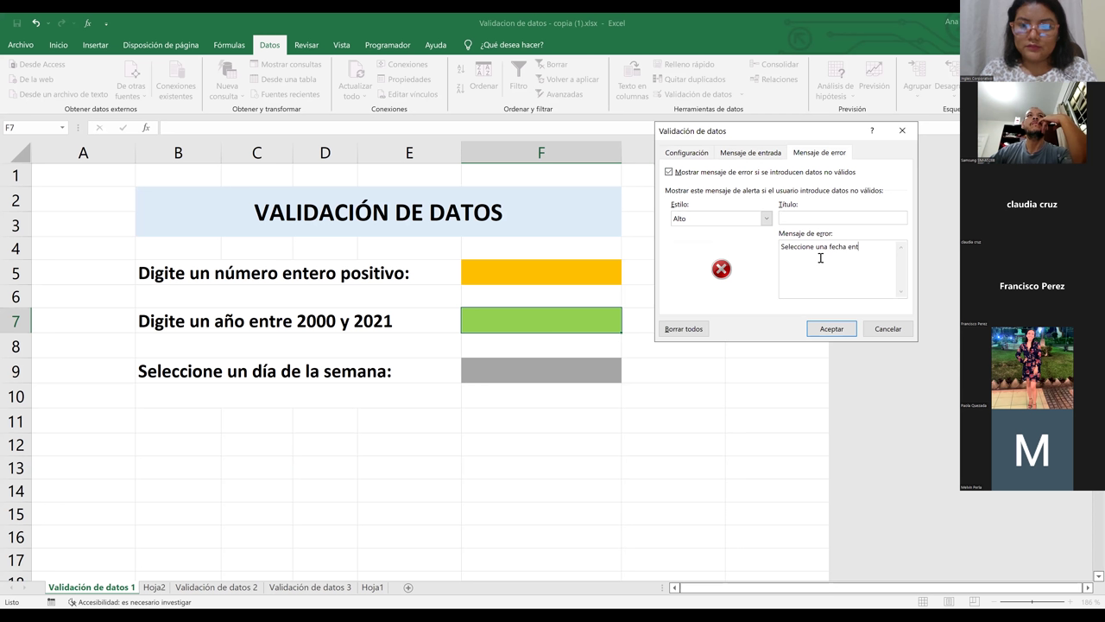
pyautogui.write('re')
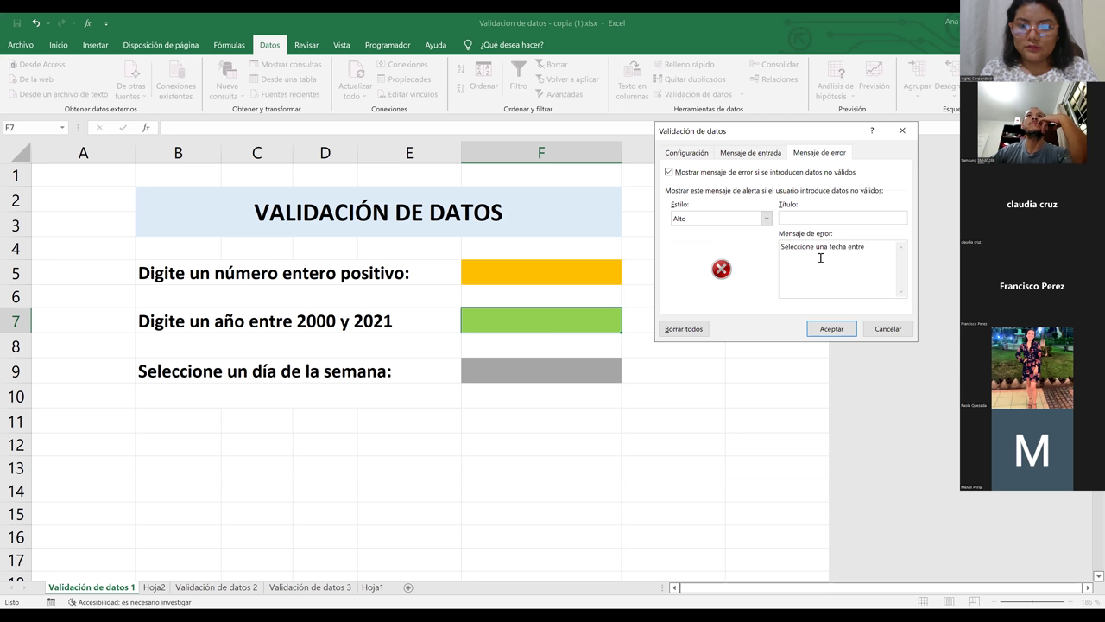
pyautogui.write(' los a')
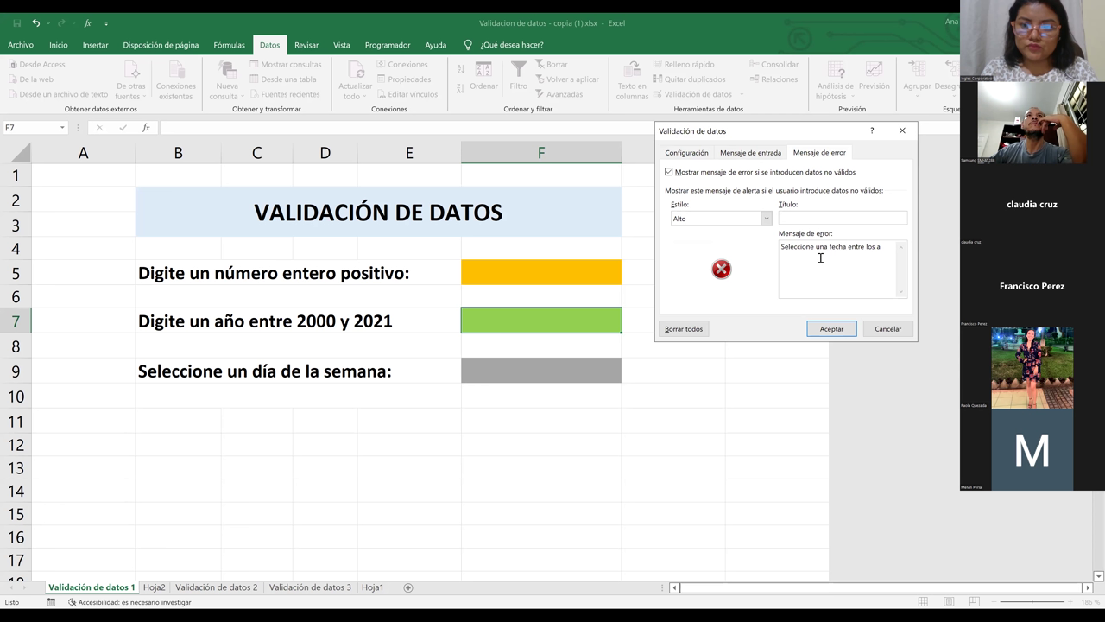
pyautogui.write('ños')
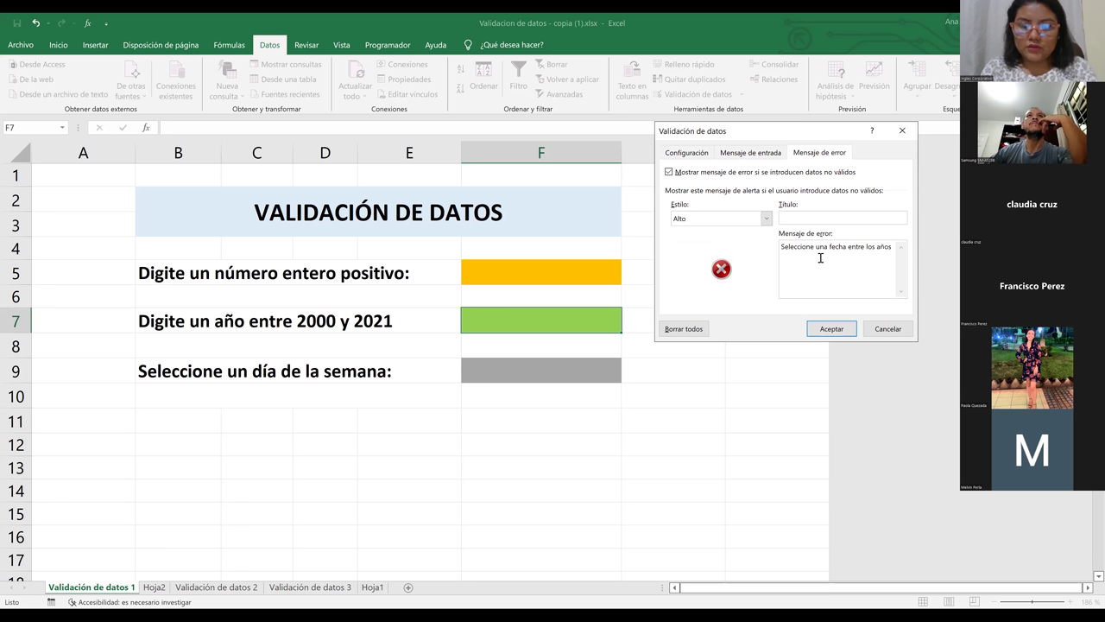
pyautogui.write(' 2000 y 2021')
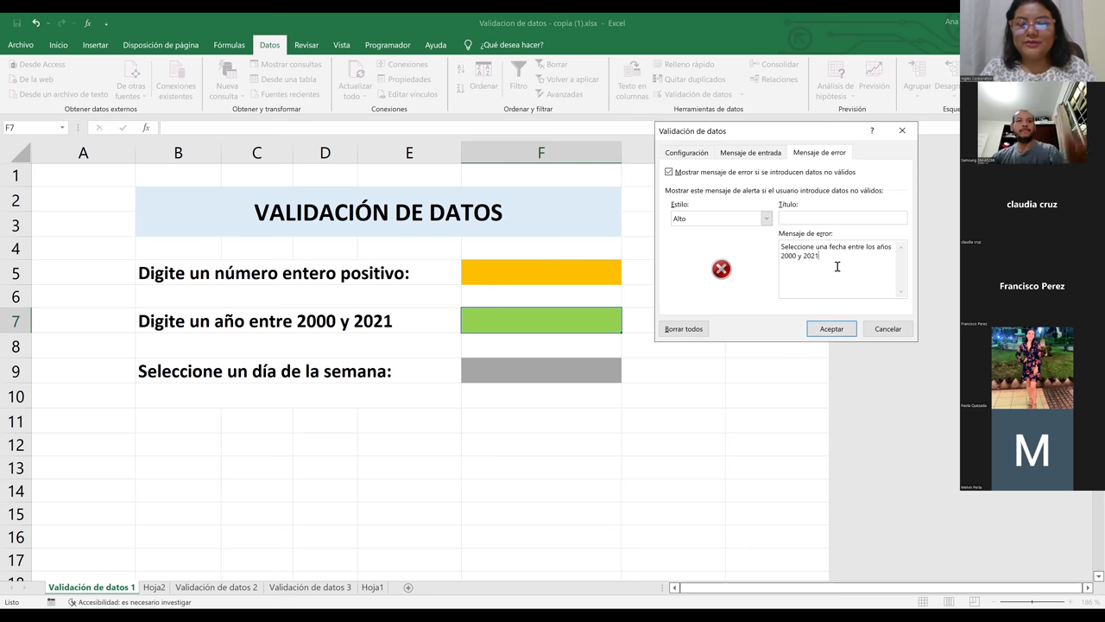
pyautogui.click(830, 328)
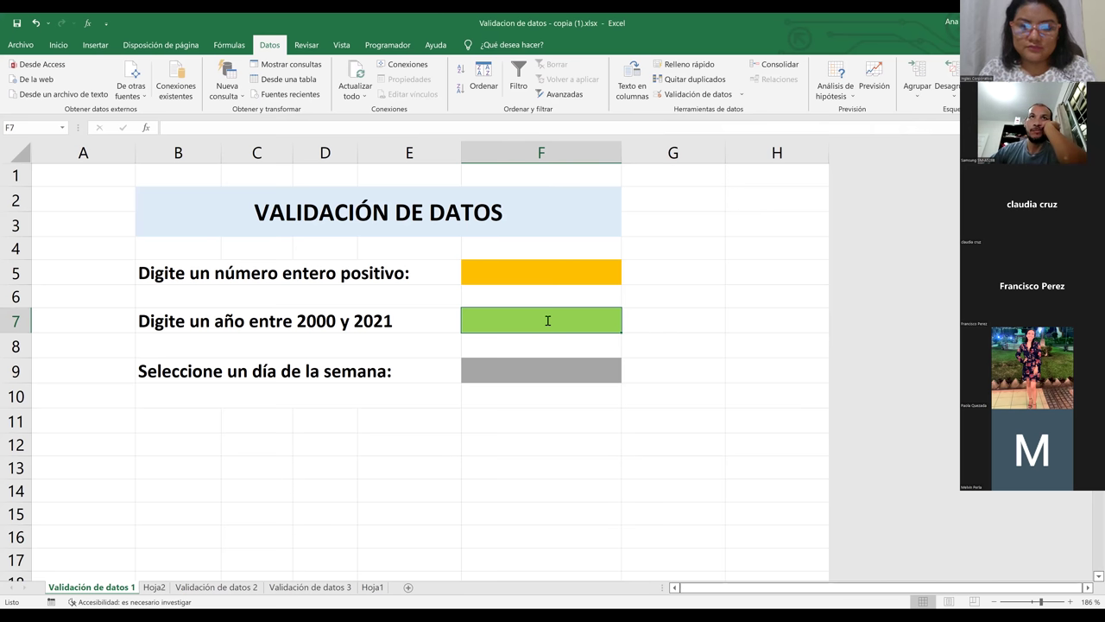
# Step: Test cell F7's date validation with the out-of-range date 1/4/1989 and choose to retry the entry
pyautogui.write('1/4&')
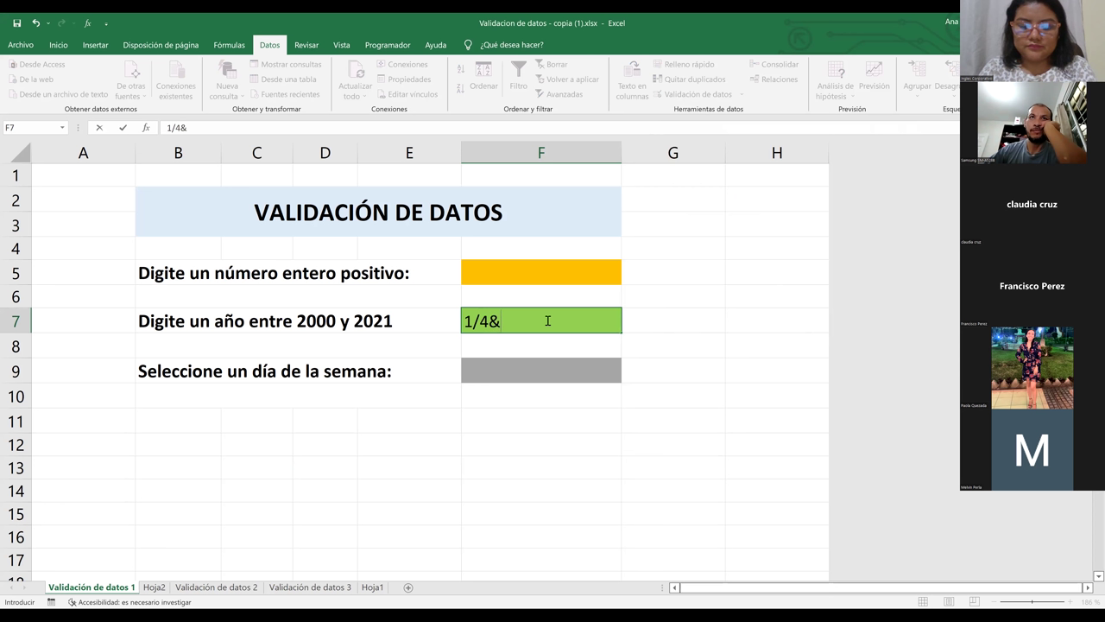
pyautogui.press('BackSpace')
pyautogui.write('/1')
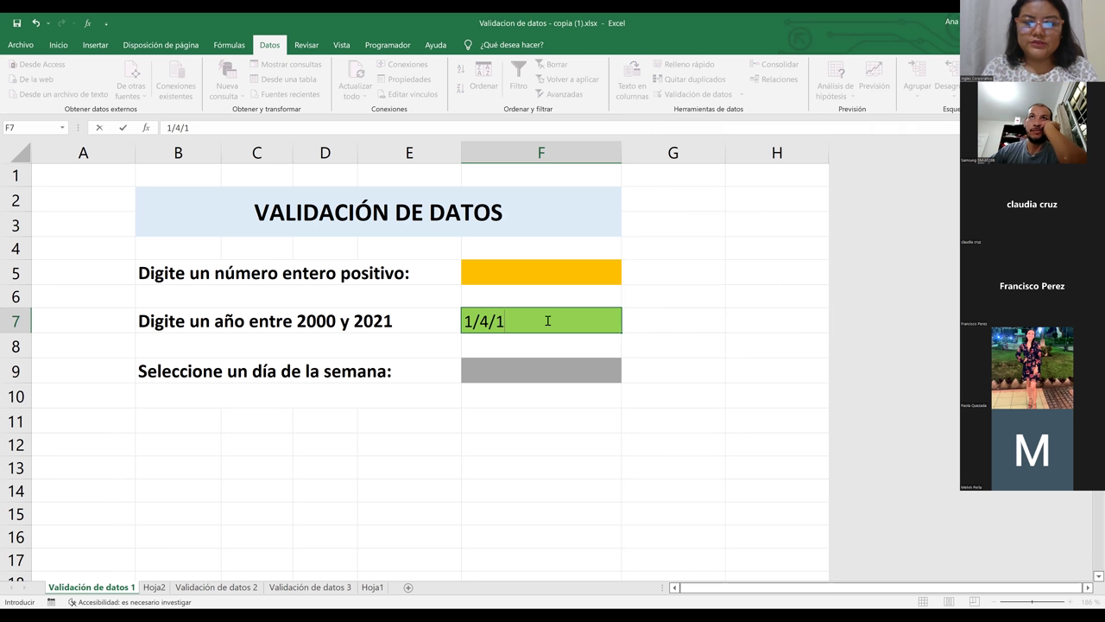
pyautogui.write('989')
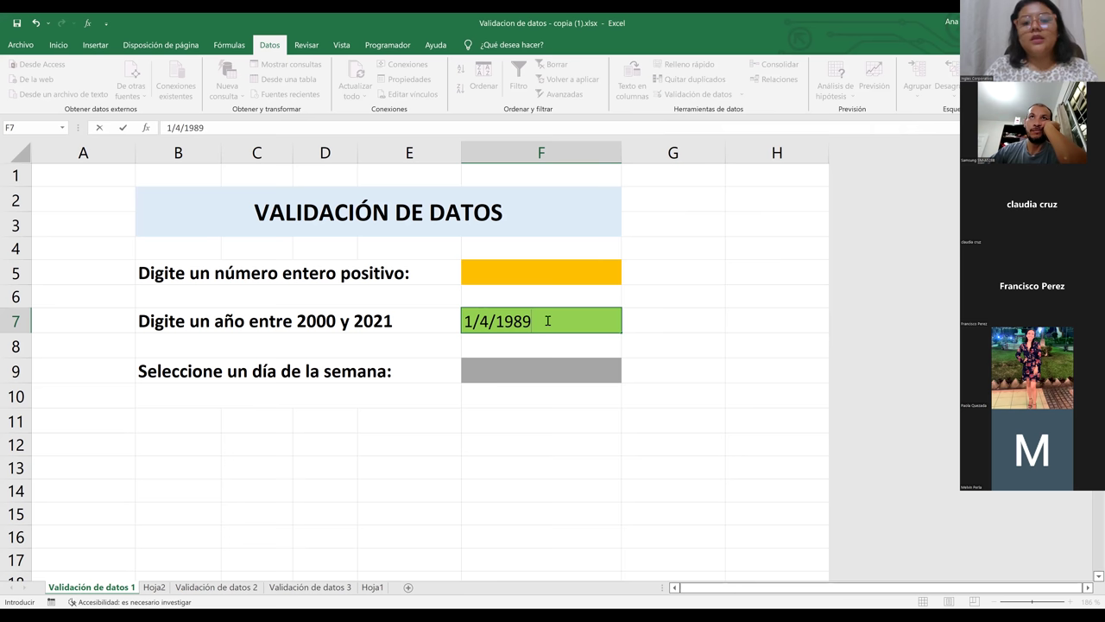
pyautogui.press('Return')
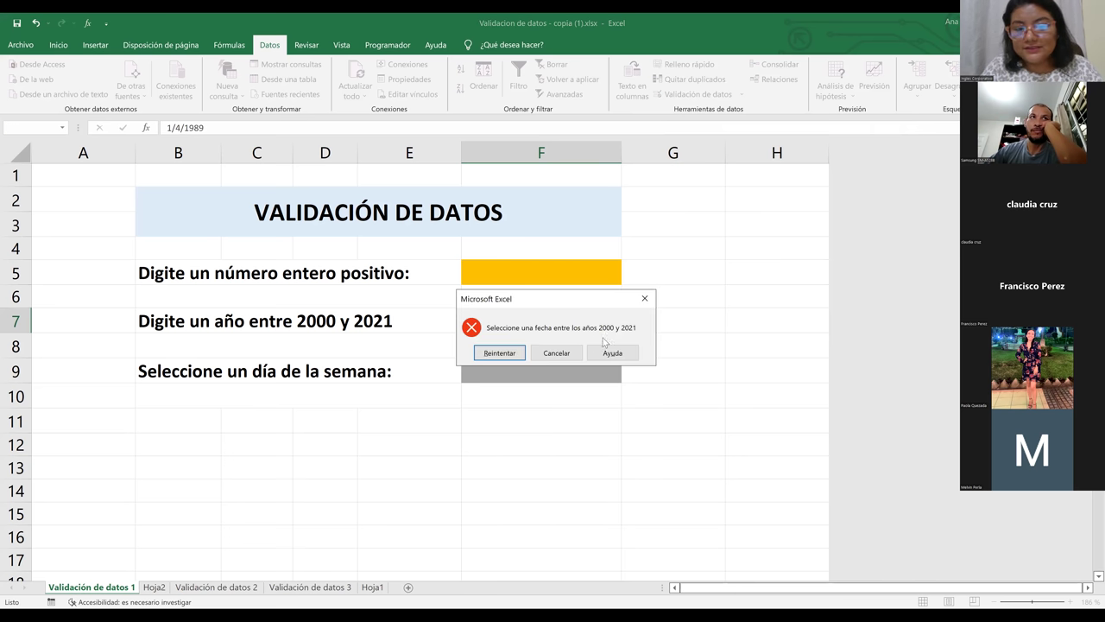
pyautogui.click(500, 352)
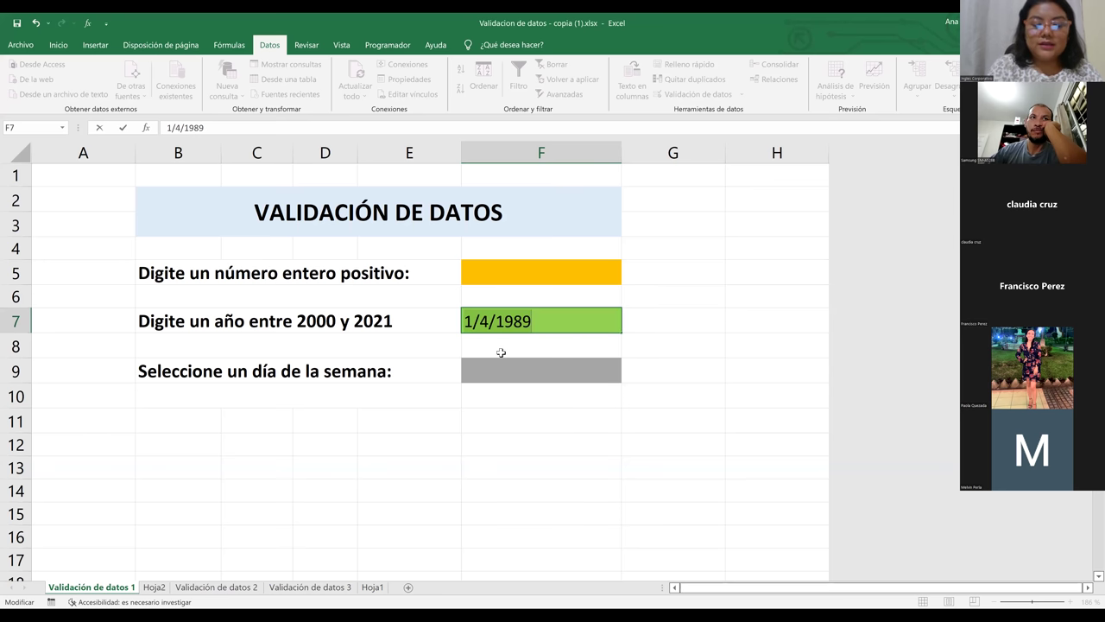
# Step: Replace the rejected entry in cell F7 with the in-range date 02/11/2021 to test the date validation
pyautogui.press('BackSpace')
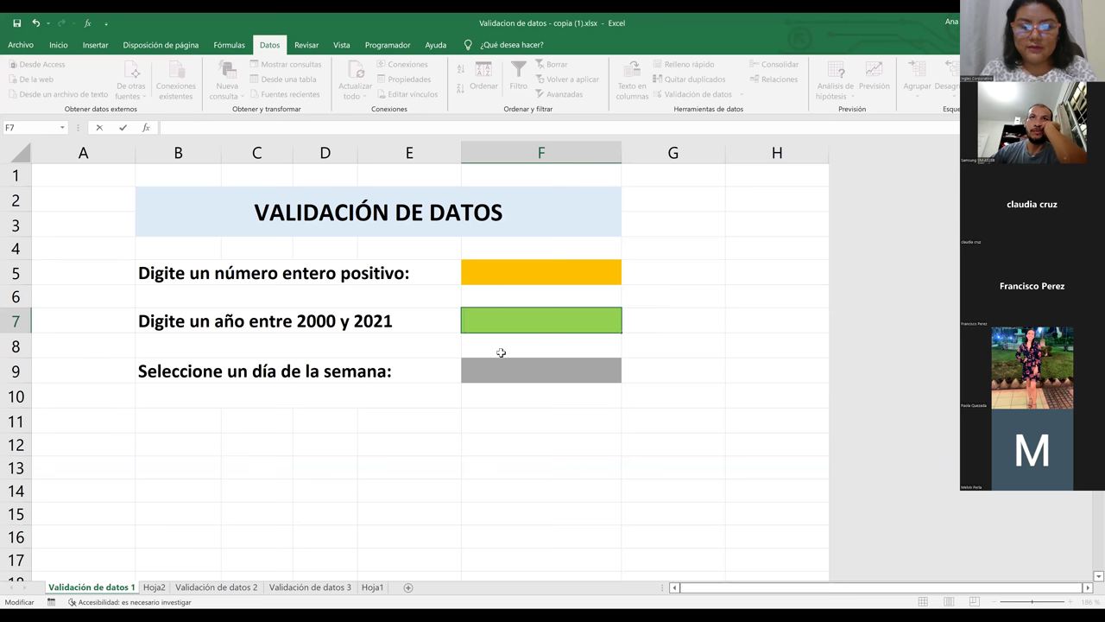
pyautogui.write('2')
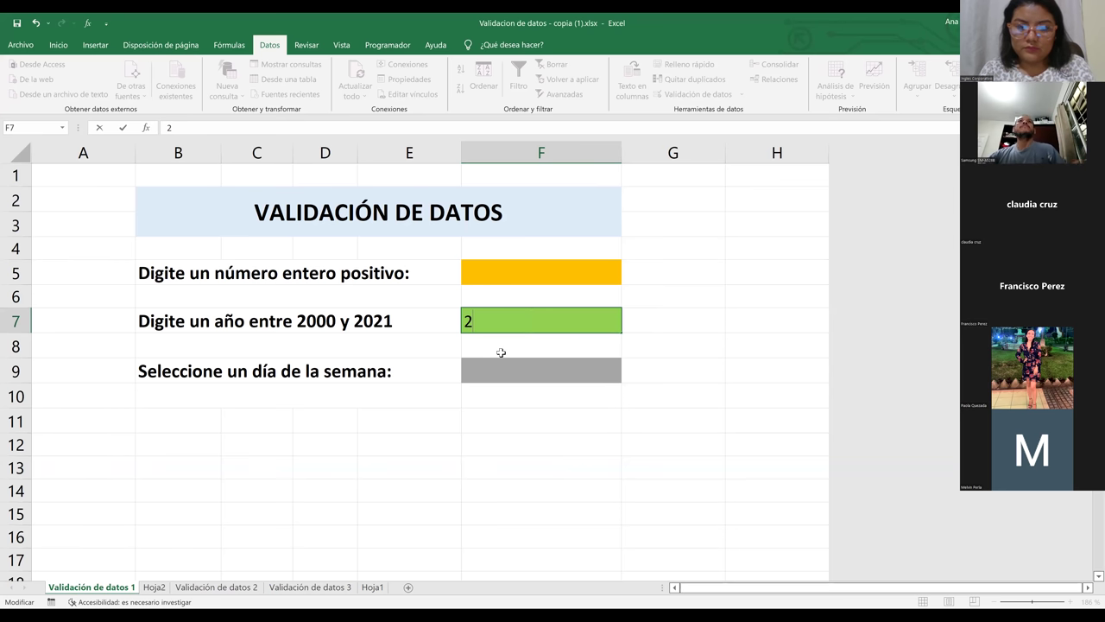
pyautogui.write('/11&')
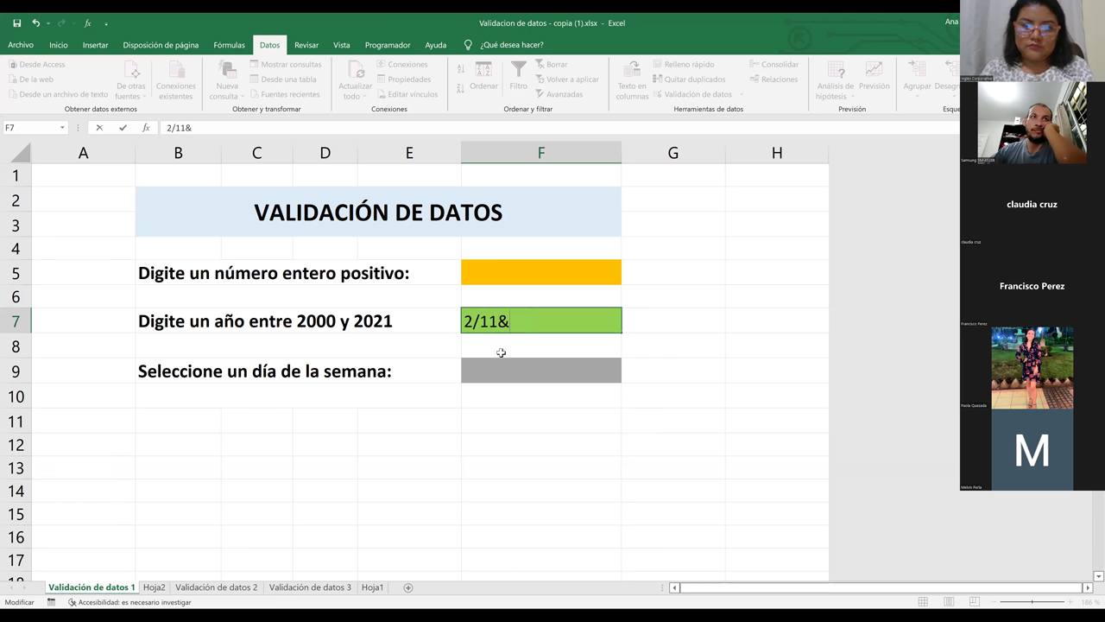
pyautogui.press('Return')
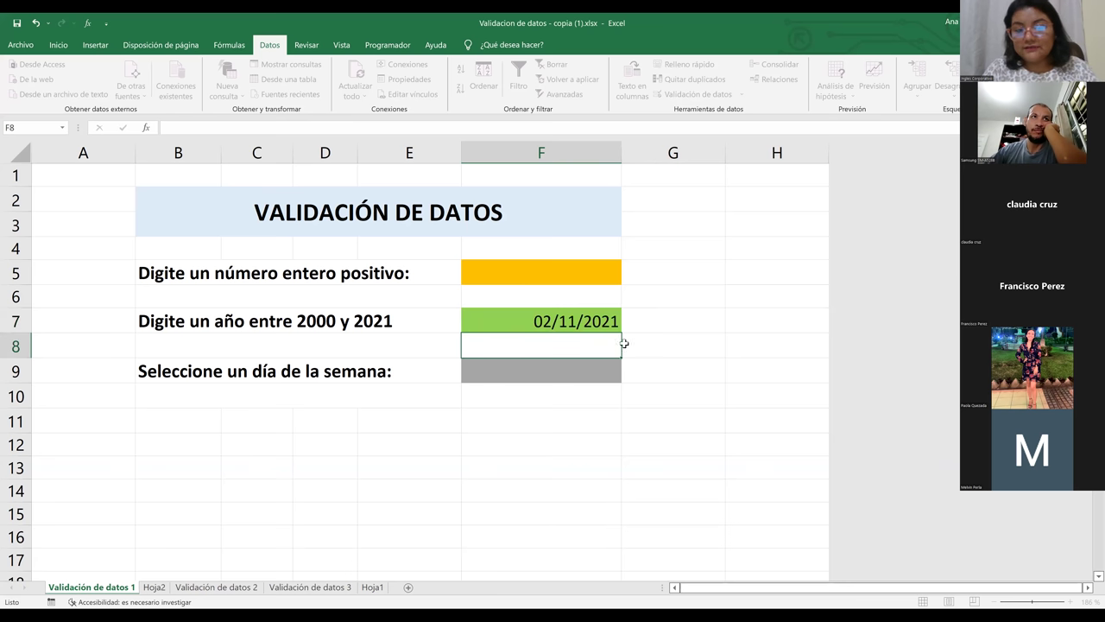
pyautogui.click(650, 340)
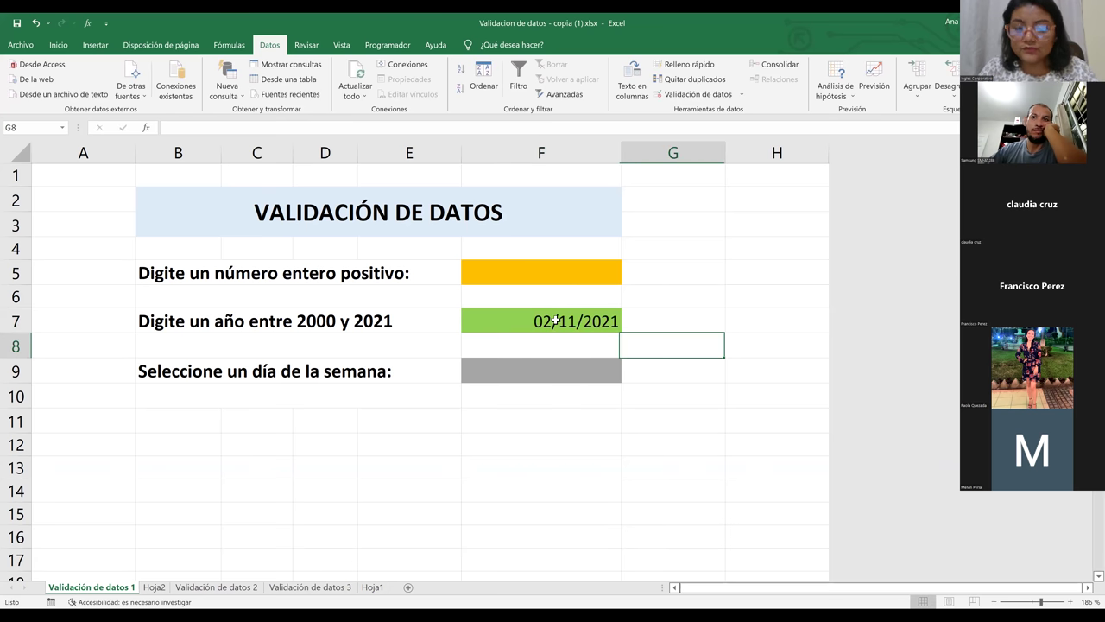
pyautogui.click(555, 320)
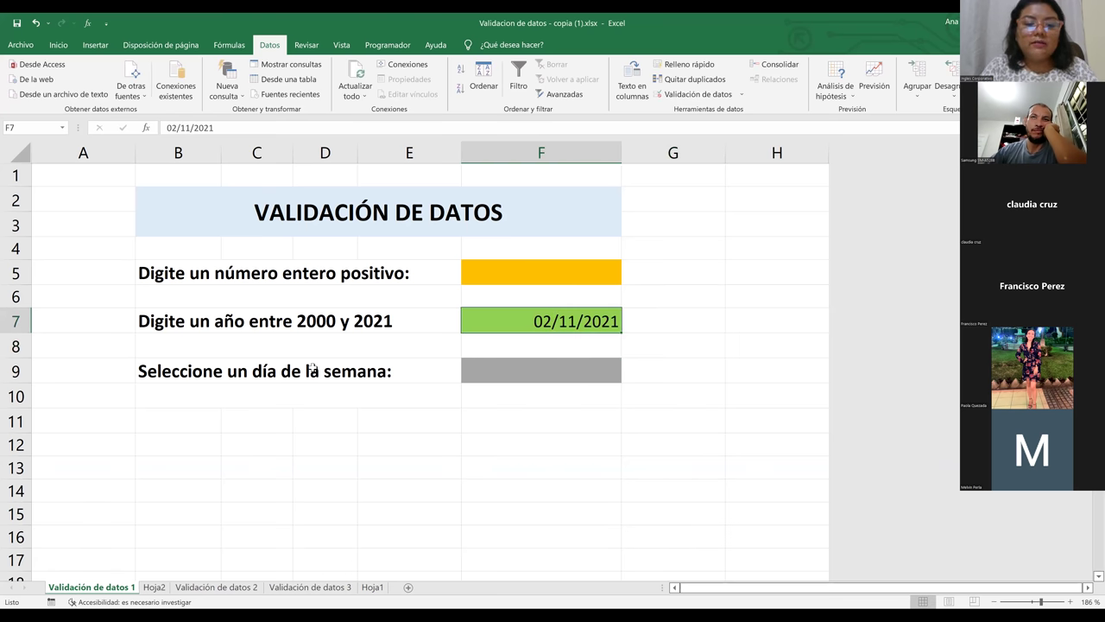
# Step: Start a data validation rule for cell F9, beside "Seleccione un día de la semana:", that allows only values from a Lista
pyautogui.click(369, 372)
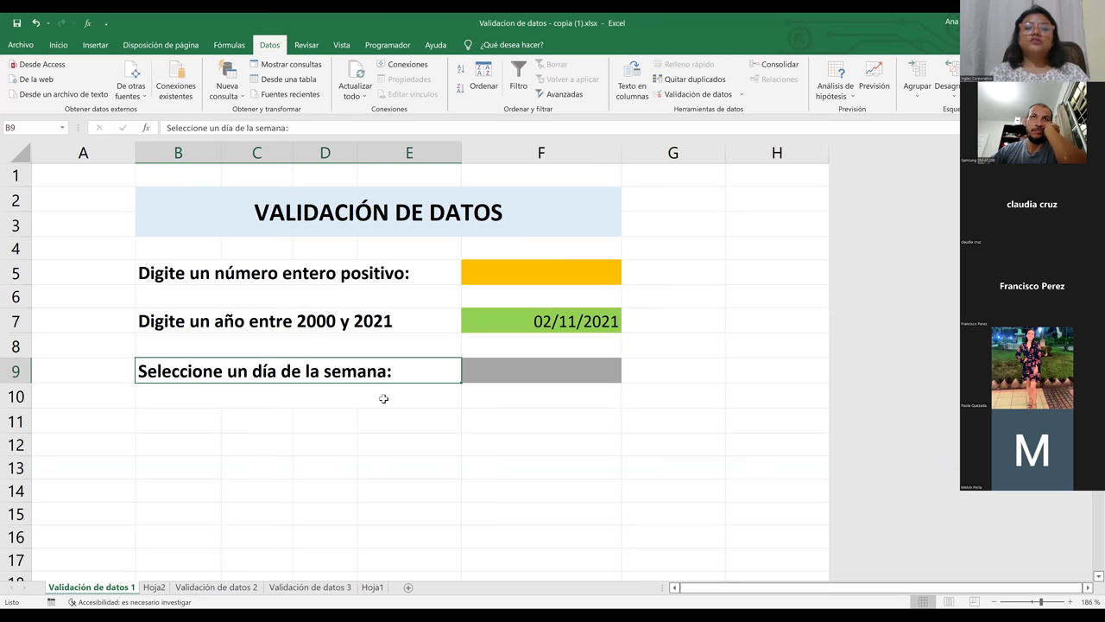
pyautogui.click(545, 368)
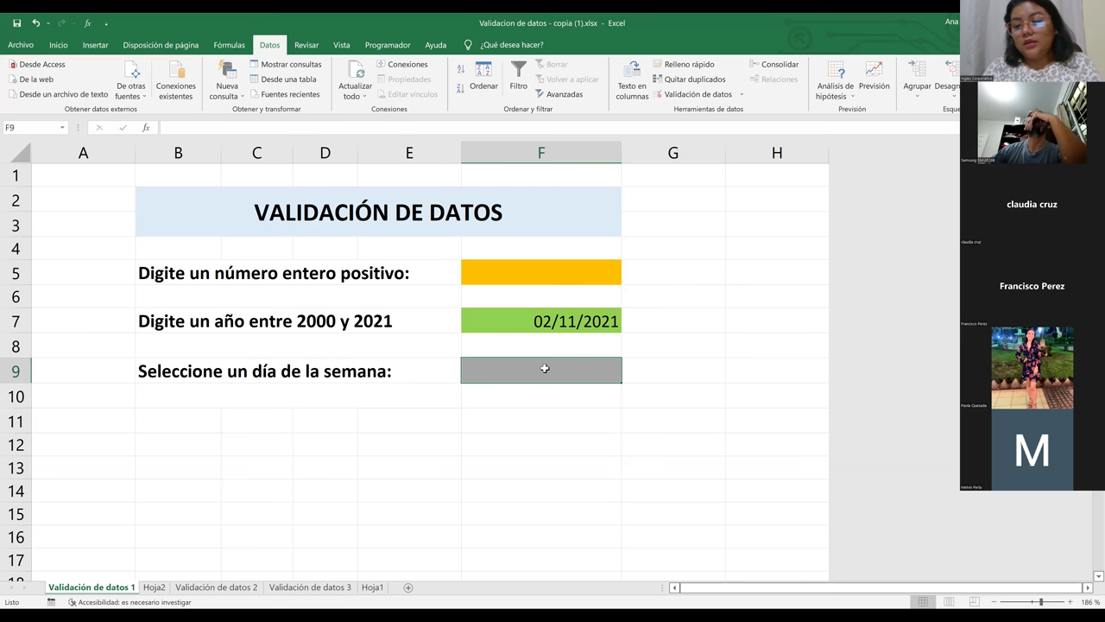
pyautogui.click(694, 96)
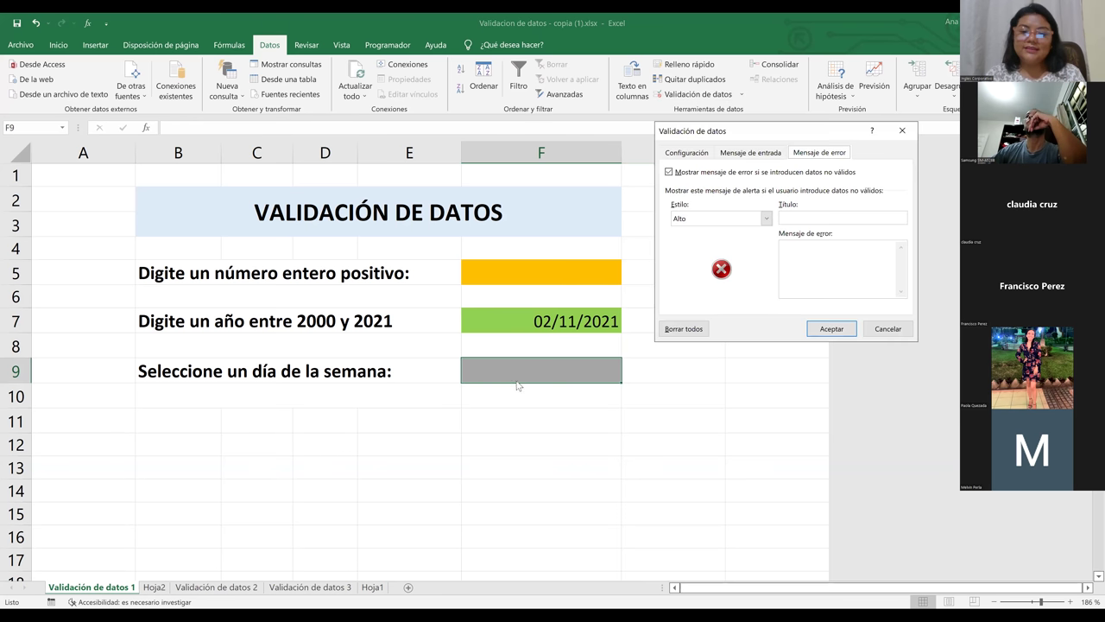
pyautogui.click(690, 153)
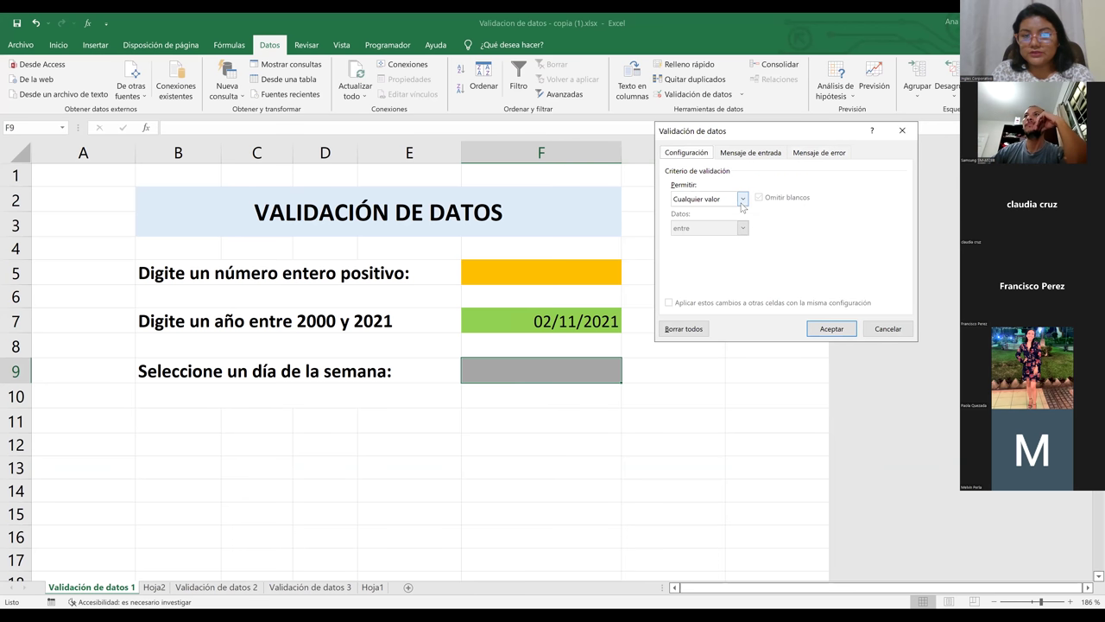
pyautogui.click(743, 199)
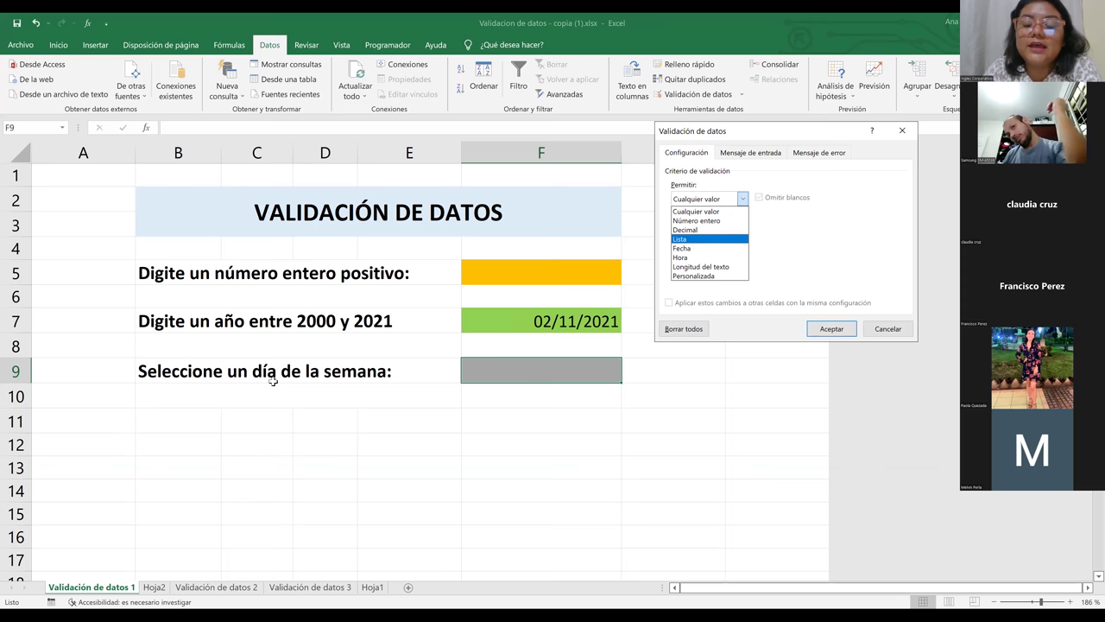
pyautogui.press('Return')
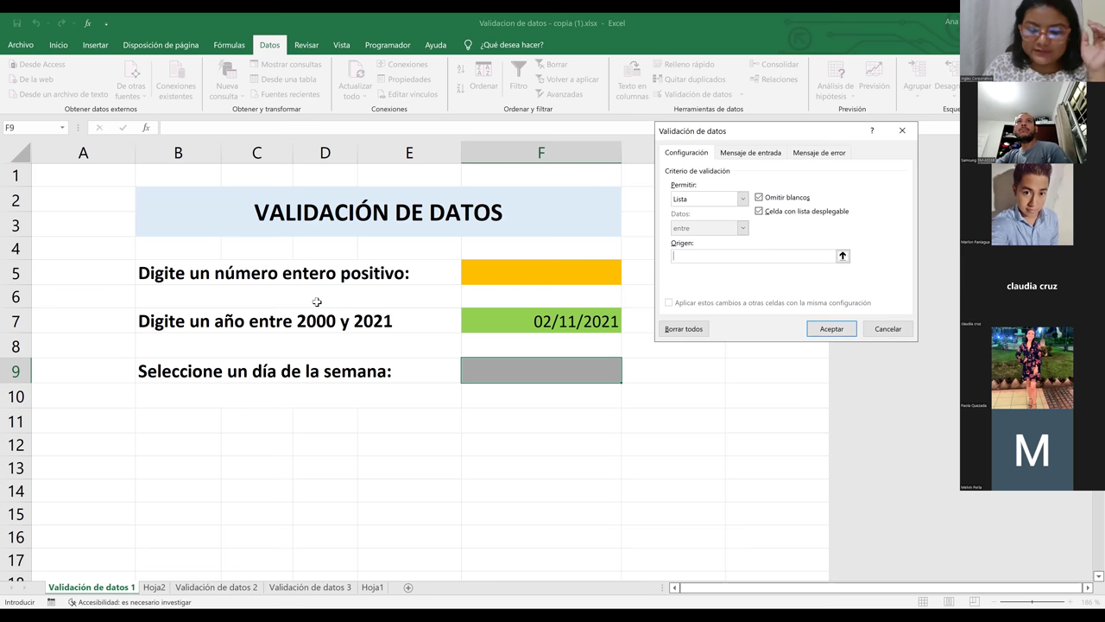
# Step: Enter "Lunes,Martes,Miércoles,Jueves,Viernes,Sábado,Domingo" as the list source of cell F9's validation
pyautogui.write('Lunes,')
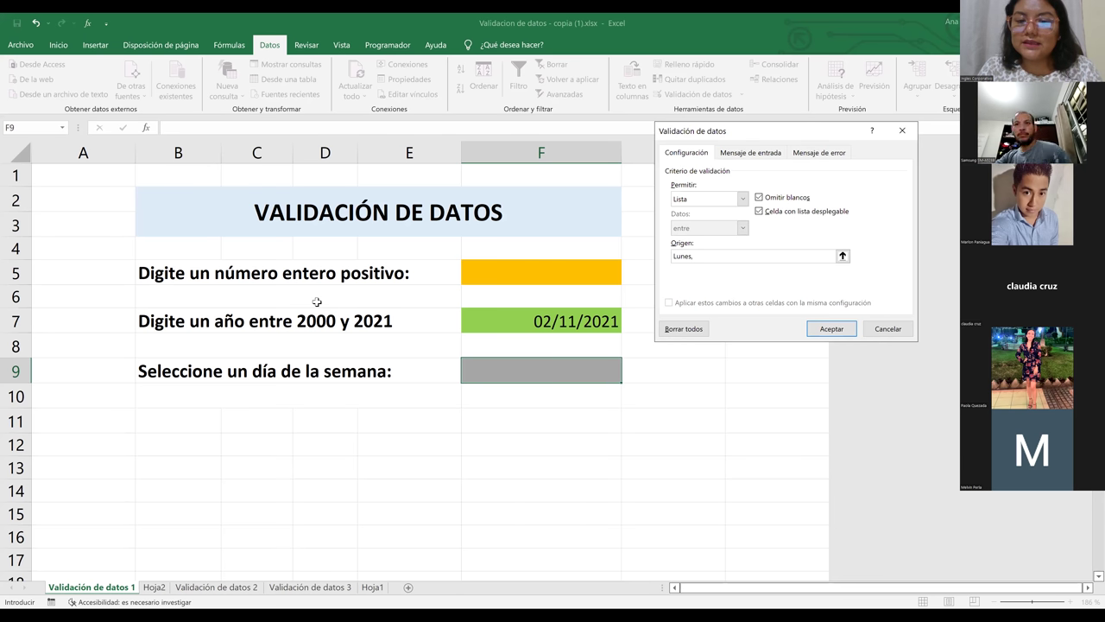
pyautogui.write('Martes')
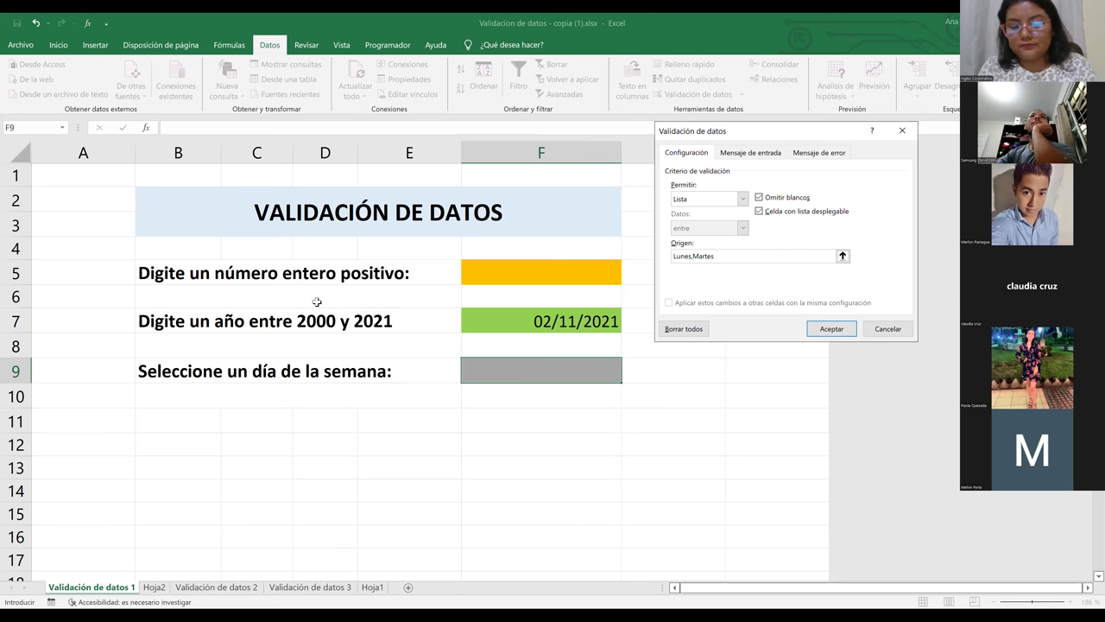
pyautogui.write(',Miércol')
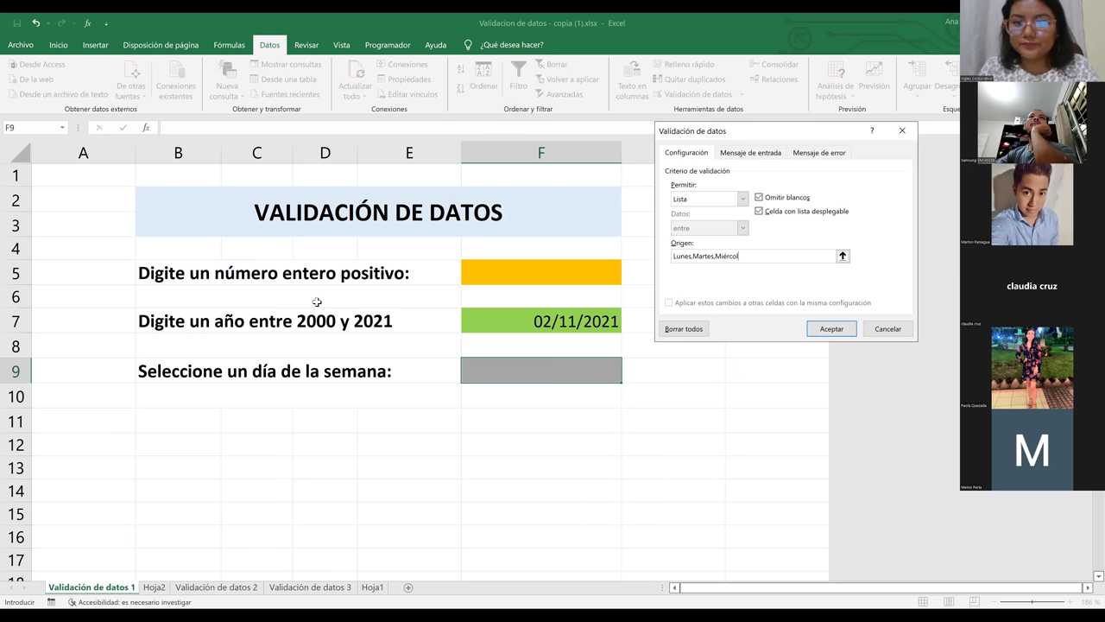
pyautogui.write('es,')
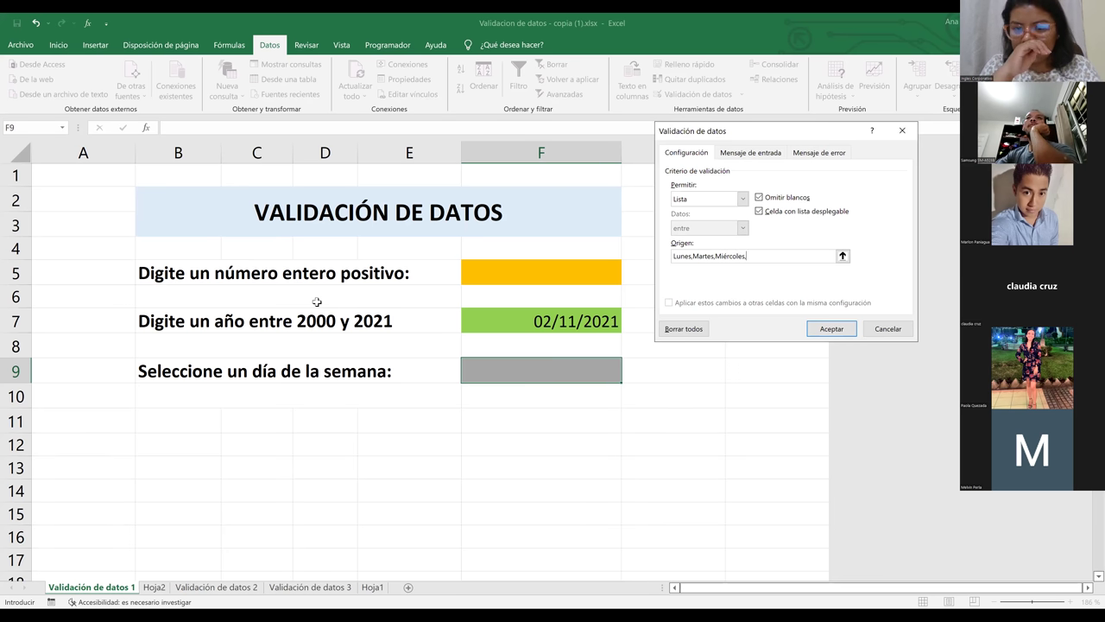
pyautogui.write('Jueves')
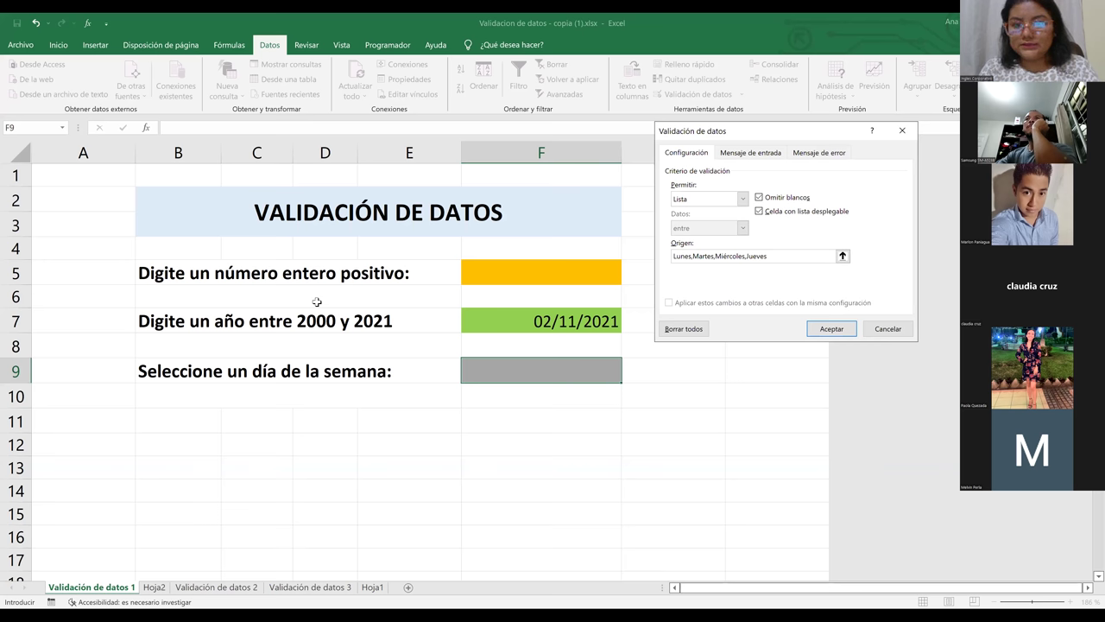
pyautogui.write(',Viernes,')
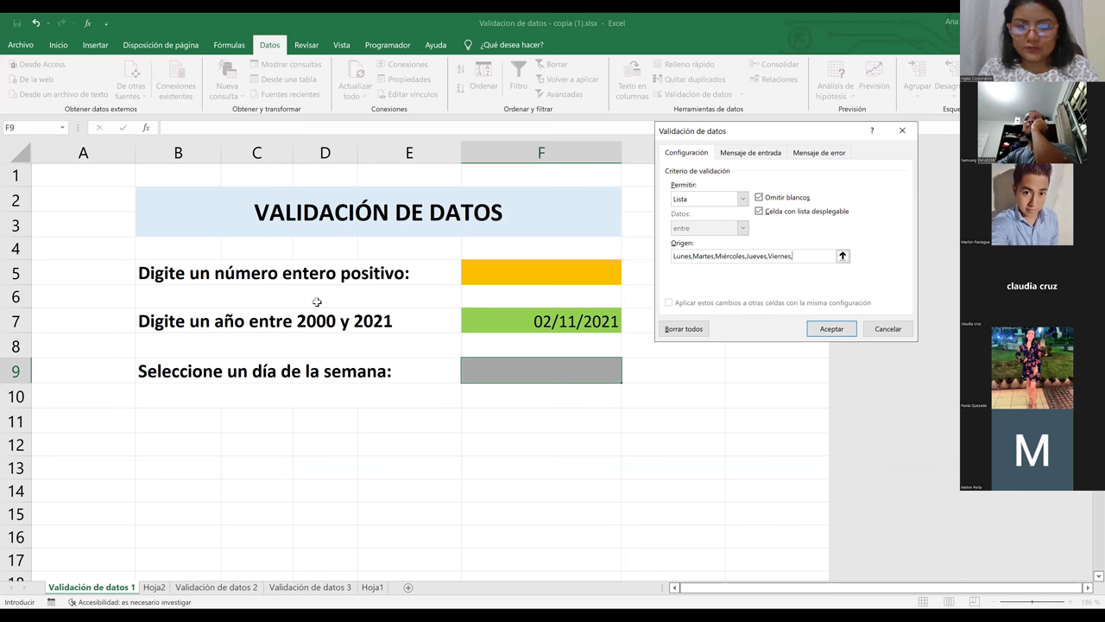
pyautogui.write('Sá')
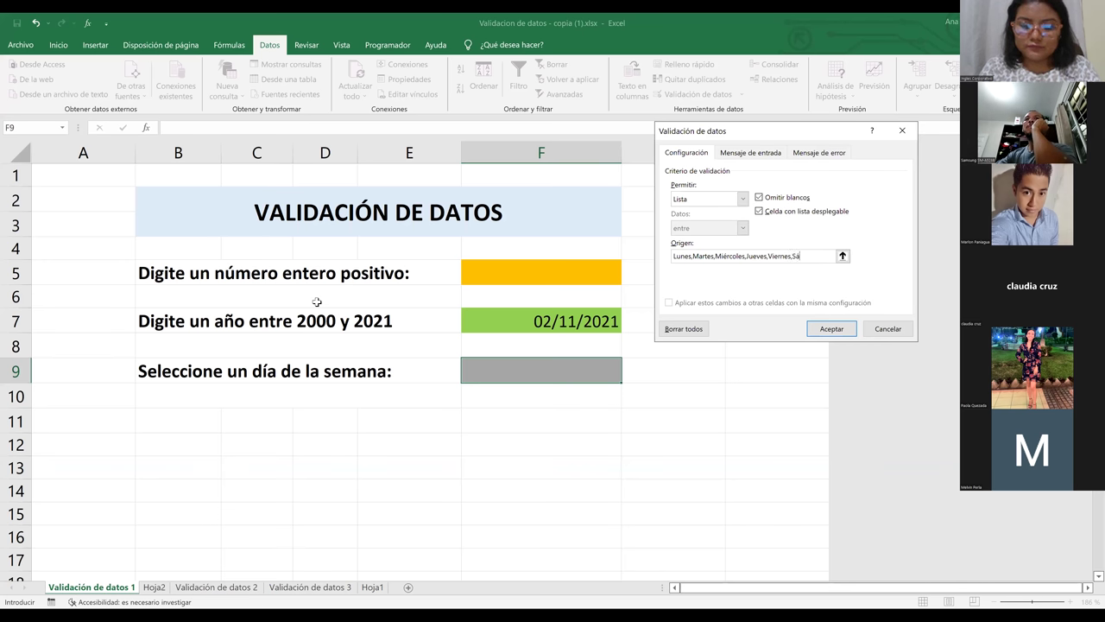
pyautogui.write('bado,')
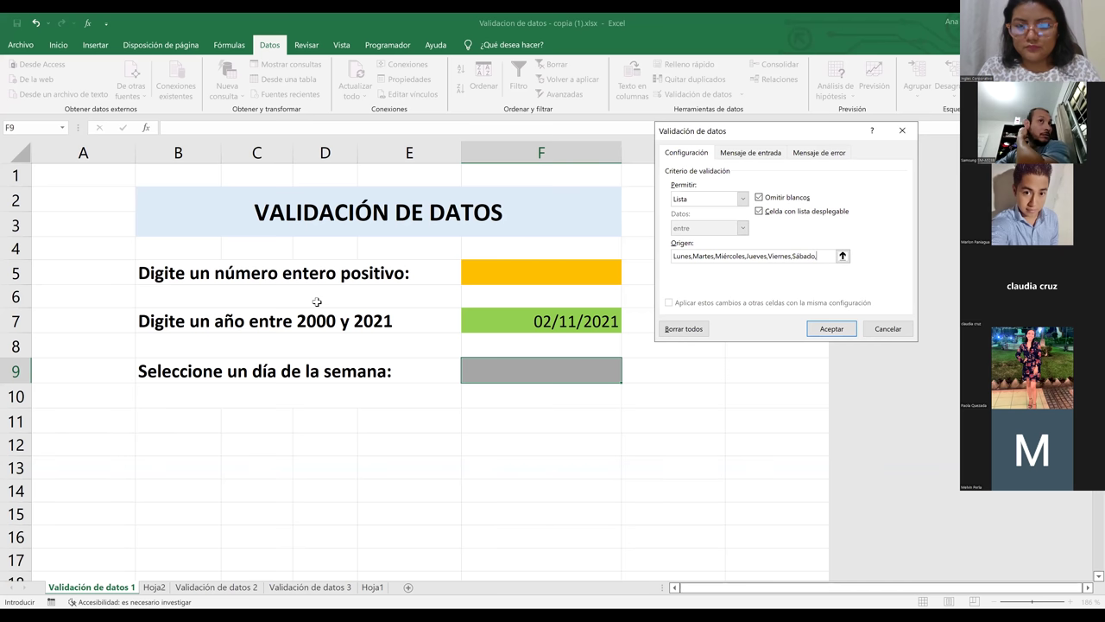
pyautogui.write('Domingo')
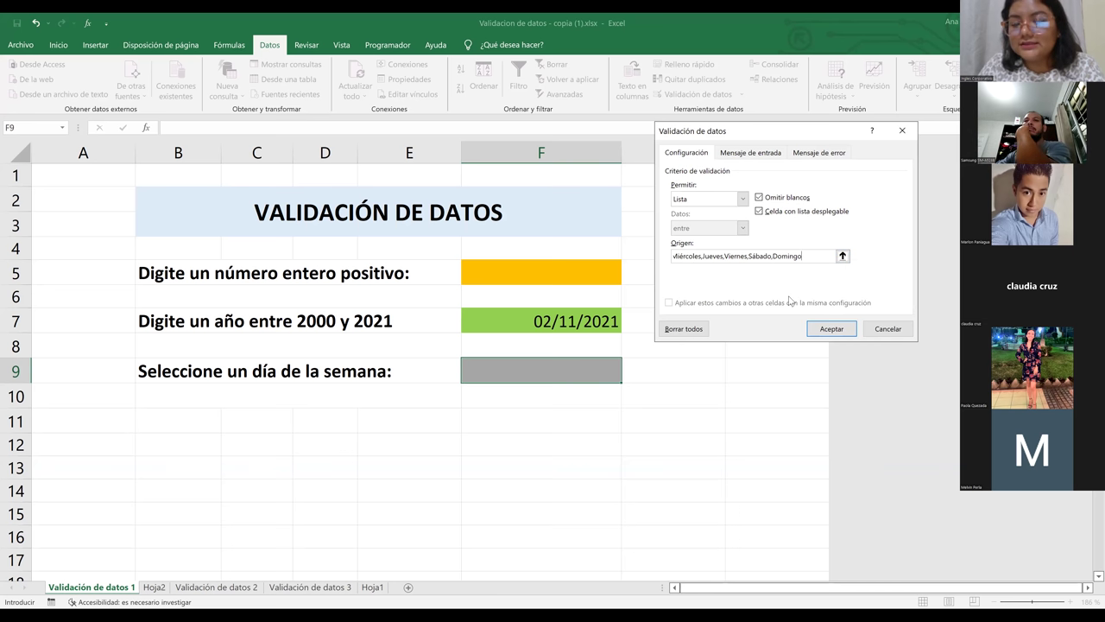
# Step: Write "Seleccione un dia de la semana" as cell F9's input message and apply the validation
pyautogui.click(750, 154)
pyautogui.click(718, 268)
pyautogui.write('Se')
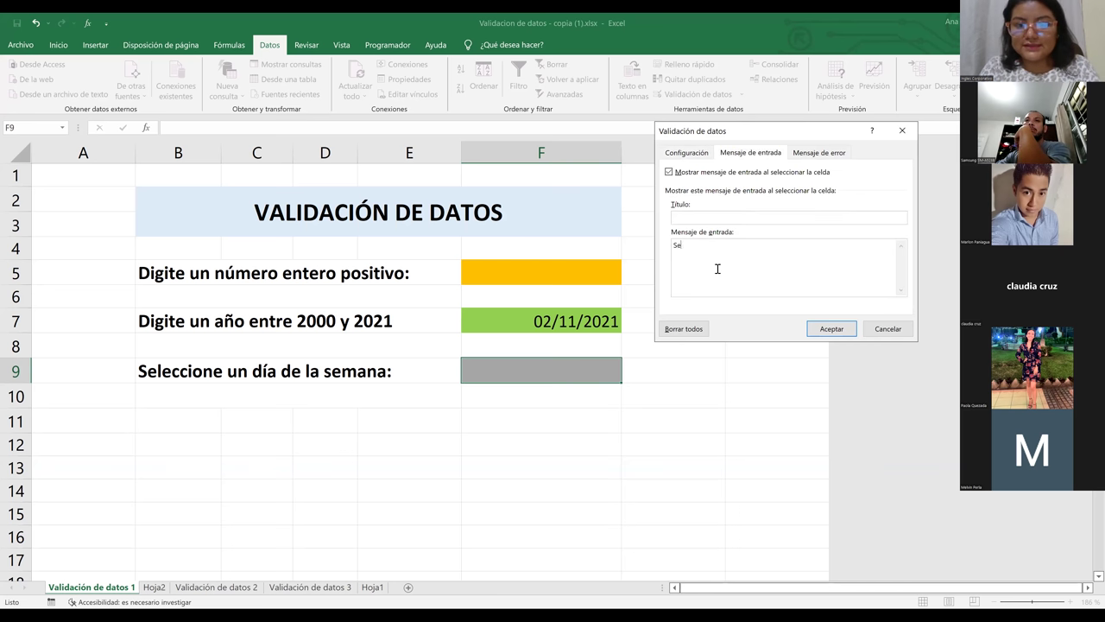
pyautogui.write('leccione ')
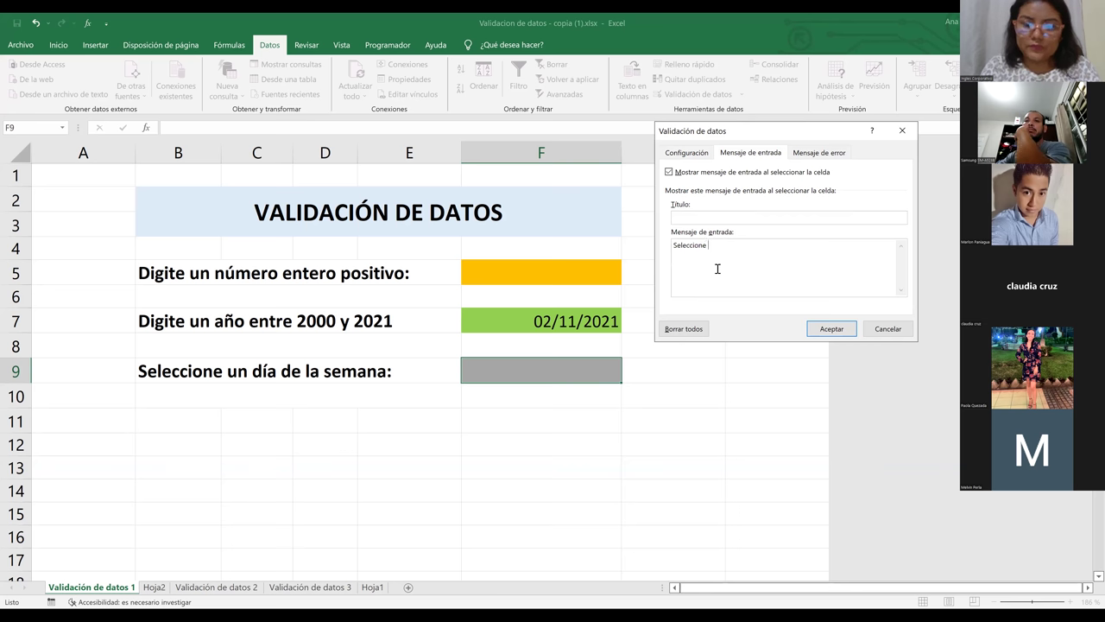
pyautogui.write('un dia de la')
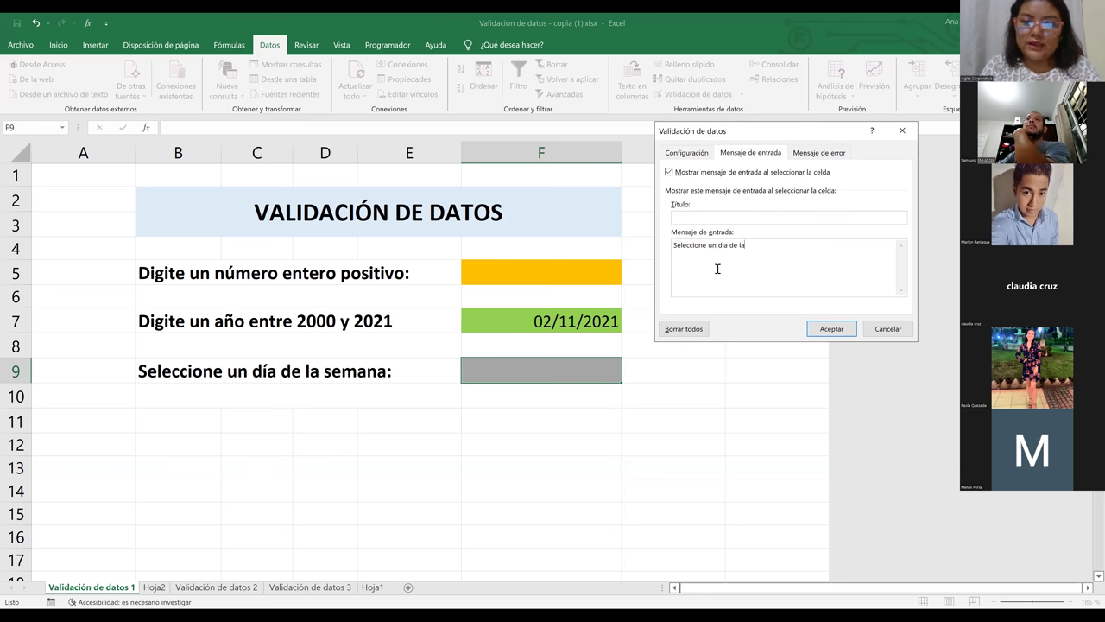
pyautogui.write(' semana')
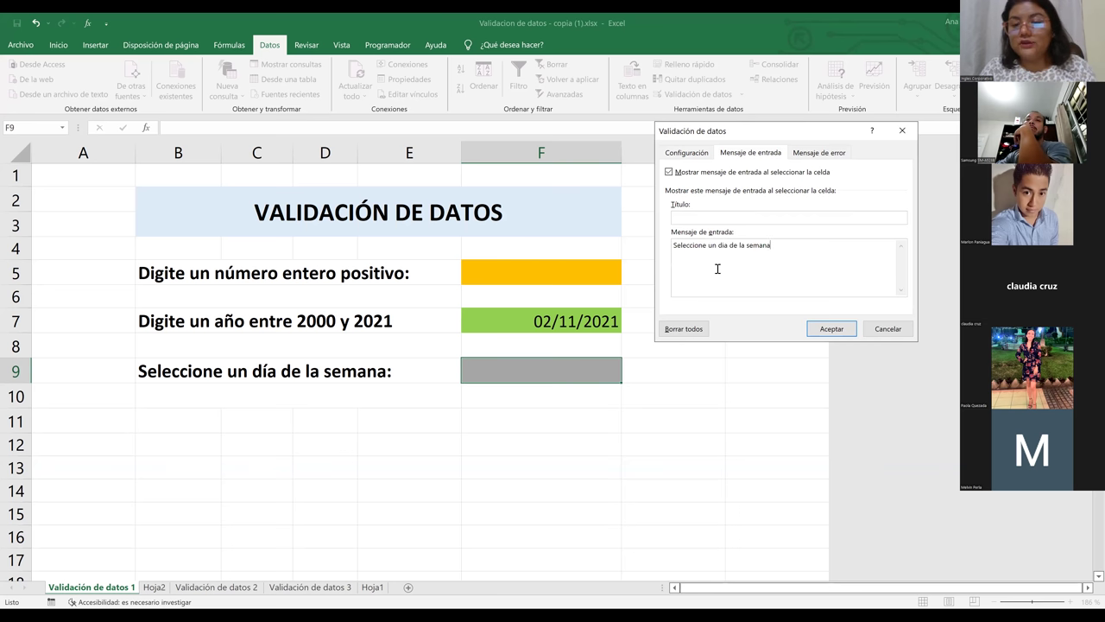
pyautogui.click(831, 329)
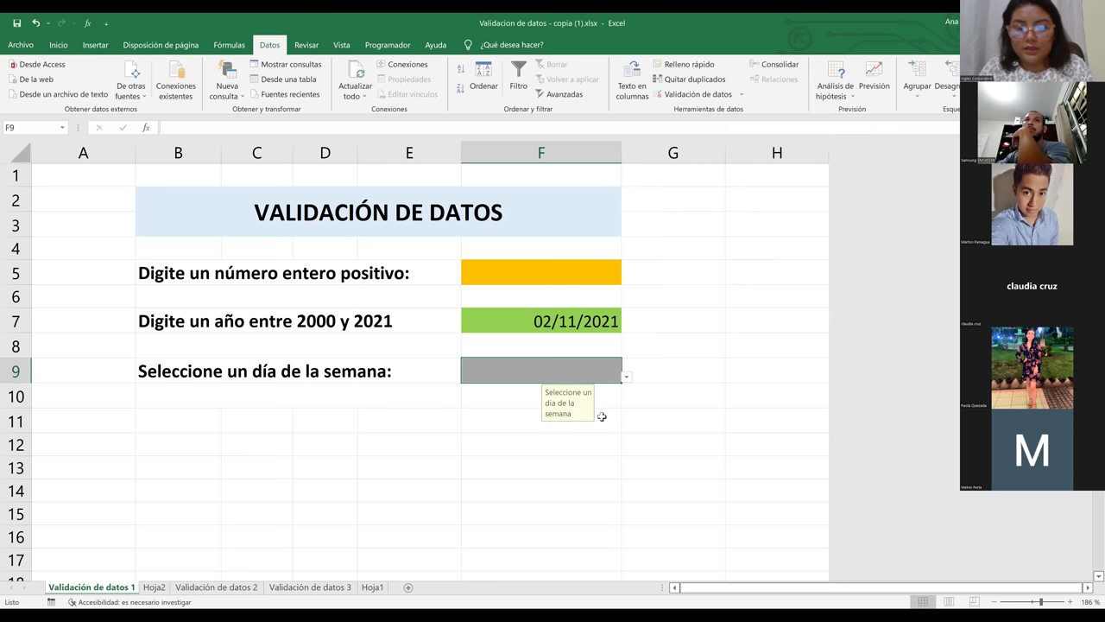
# Step: Test cell F9's drop-down list by choosing the entry it offers
pyautogui.click(686, 416)
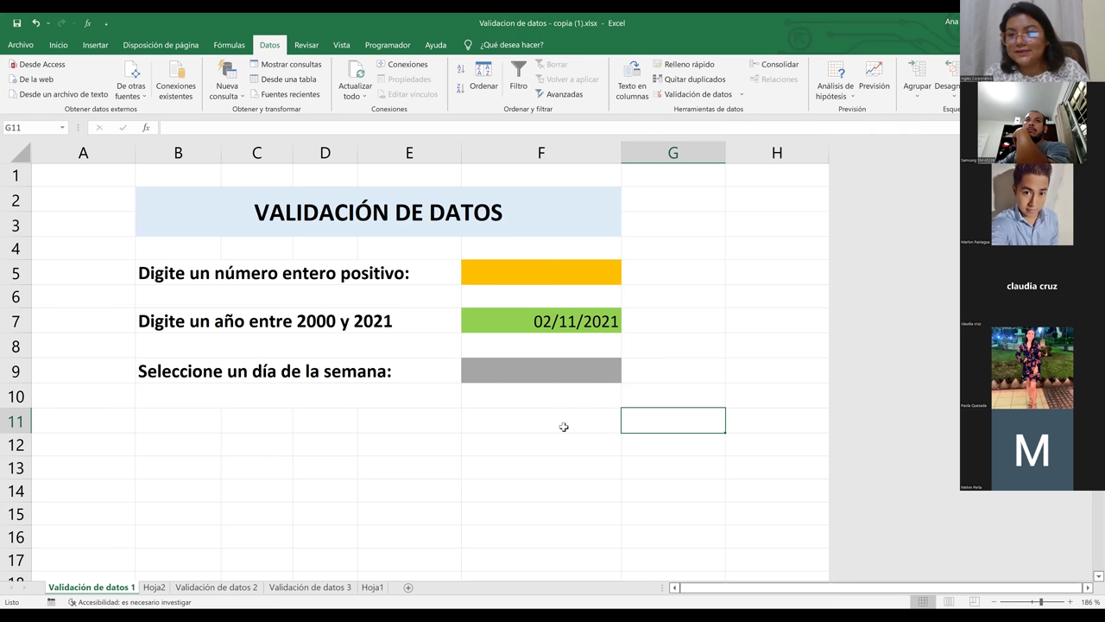
pyautogui.click(616, 379)
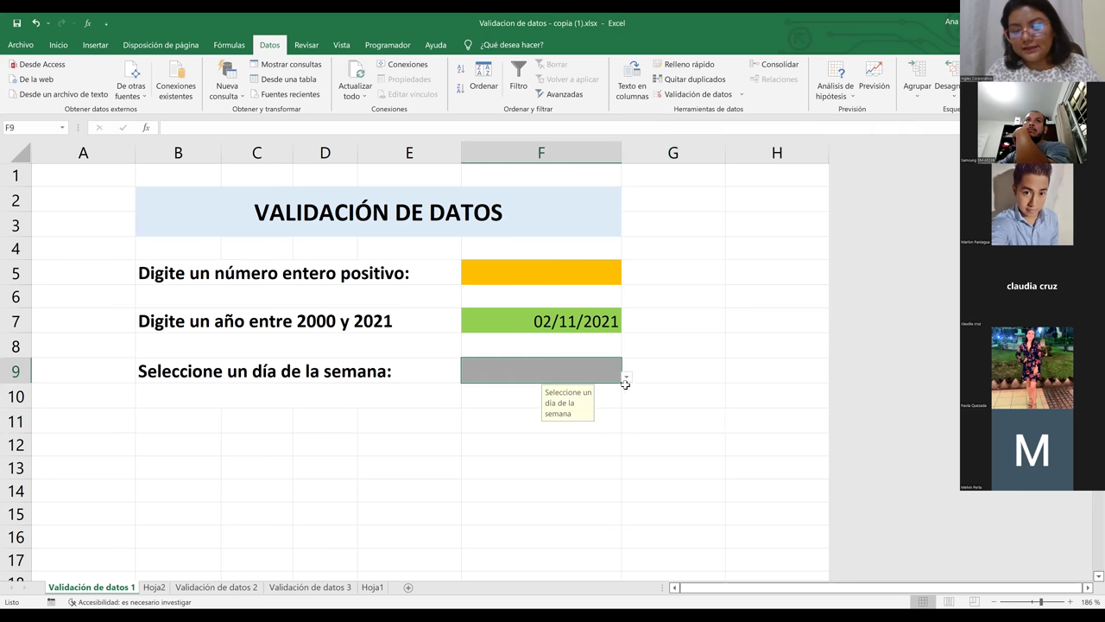
pyautogui.click(625, 378)
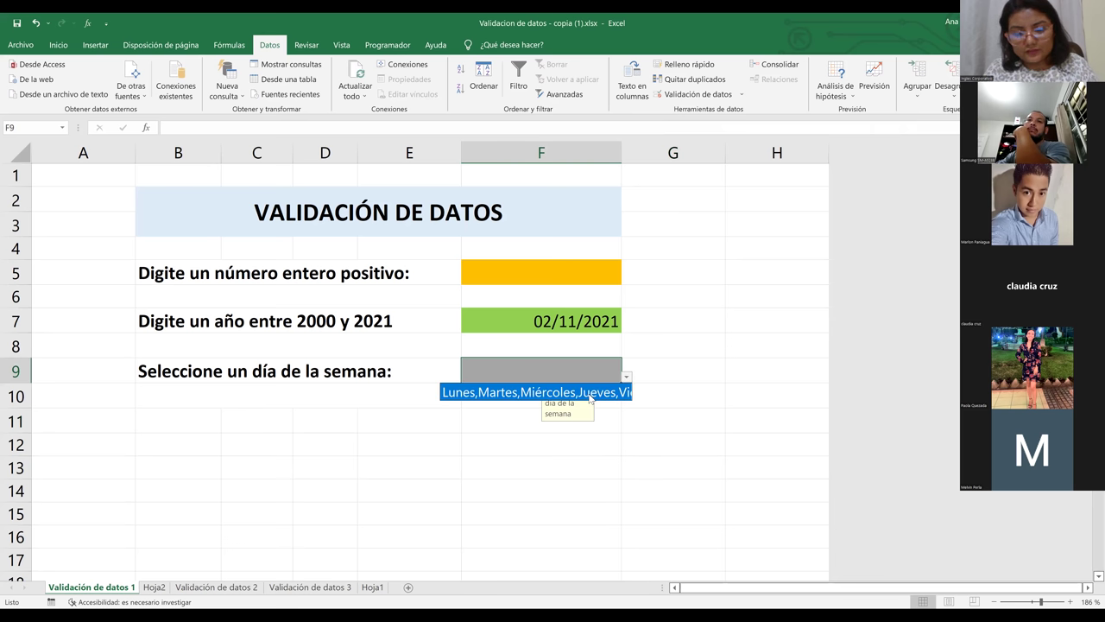
pyautogui.click(589, 394)
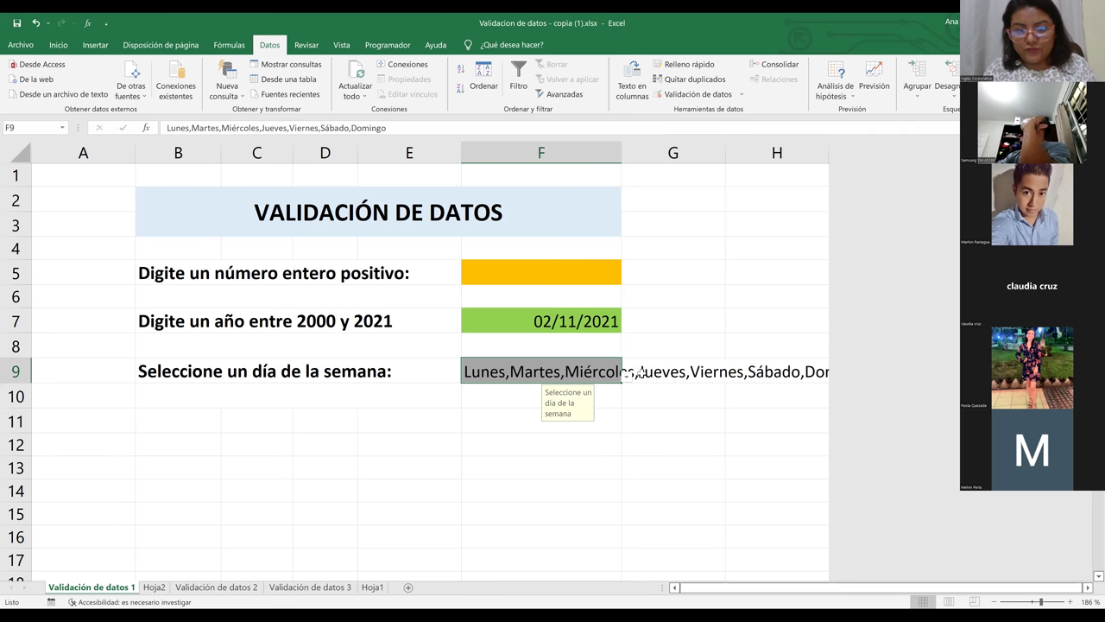
pyautogui.click(641, 363)
pyautogui.click(593, 360)
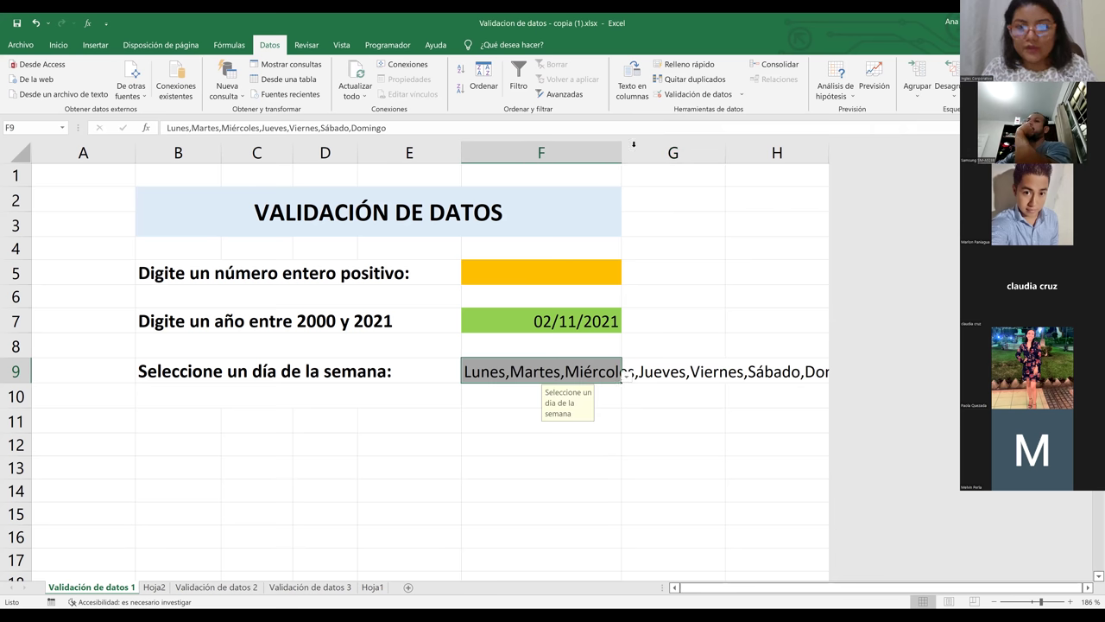
# Step: Replace the commas between the weekdays in cell F9's validation list source with semicolons and apply the rule
pyautogui.click(684, 95)
pyautogui.click(691, 153)
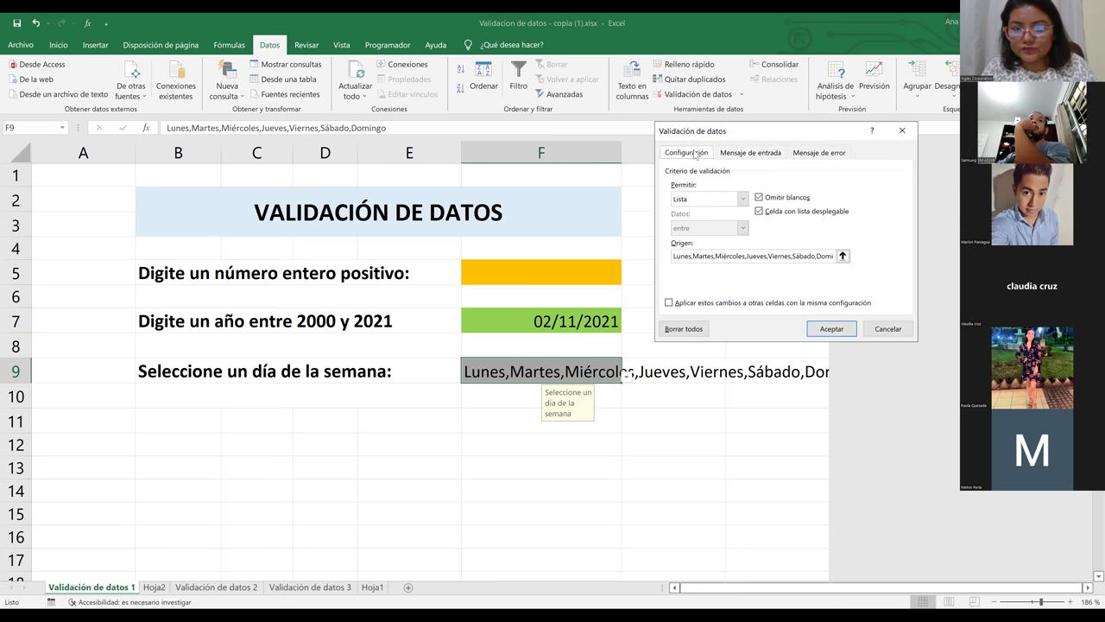
pyautogui.click(710, 256)
pyautogui.press('BackSpace')
pyautogui.write(';')
pyautogui.click(716, 257)
pyautogui.press('BackSpace')
pyautogui.write(';')
pyautogui.press('BackSpace')
pyautogui.write(';')
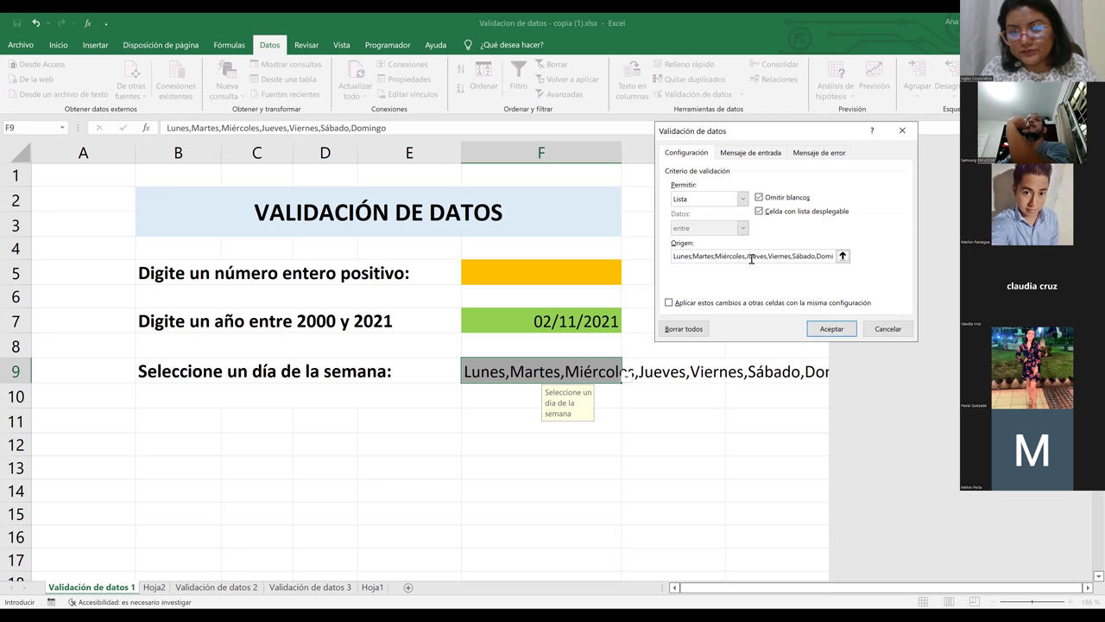
pyautogui.click(747, 256)
pyautogui.press('BackSpace')
pyautogui.write(';')
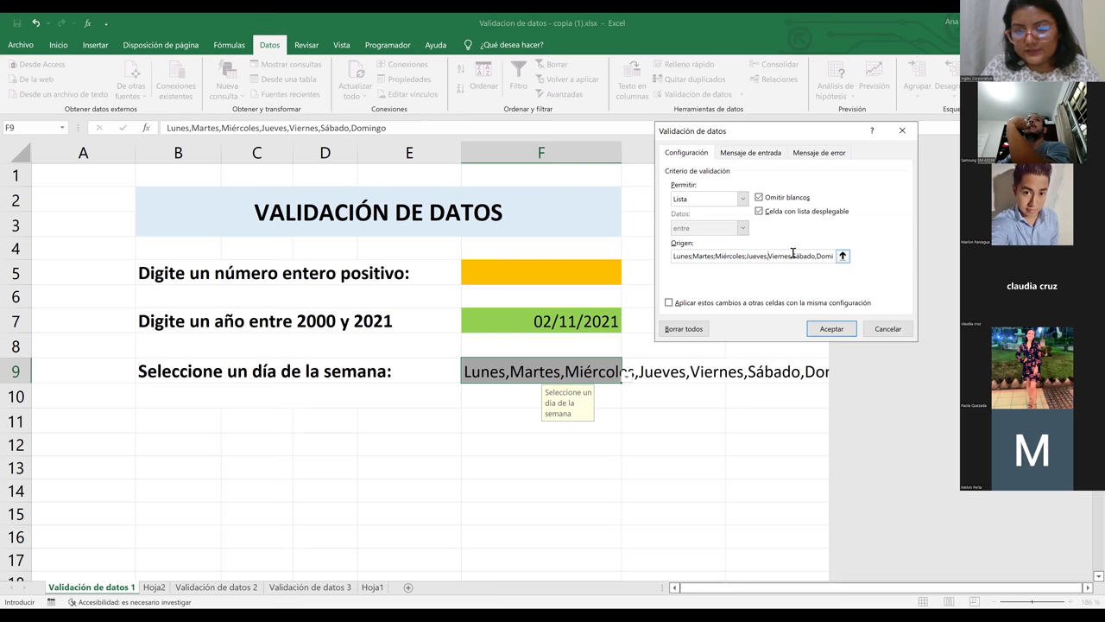
pyautogui.click(792, 255)
pyautogui.press('BackSpace')
pyautogui.write(';')
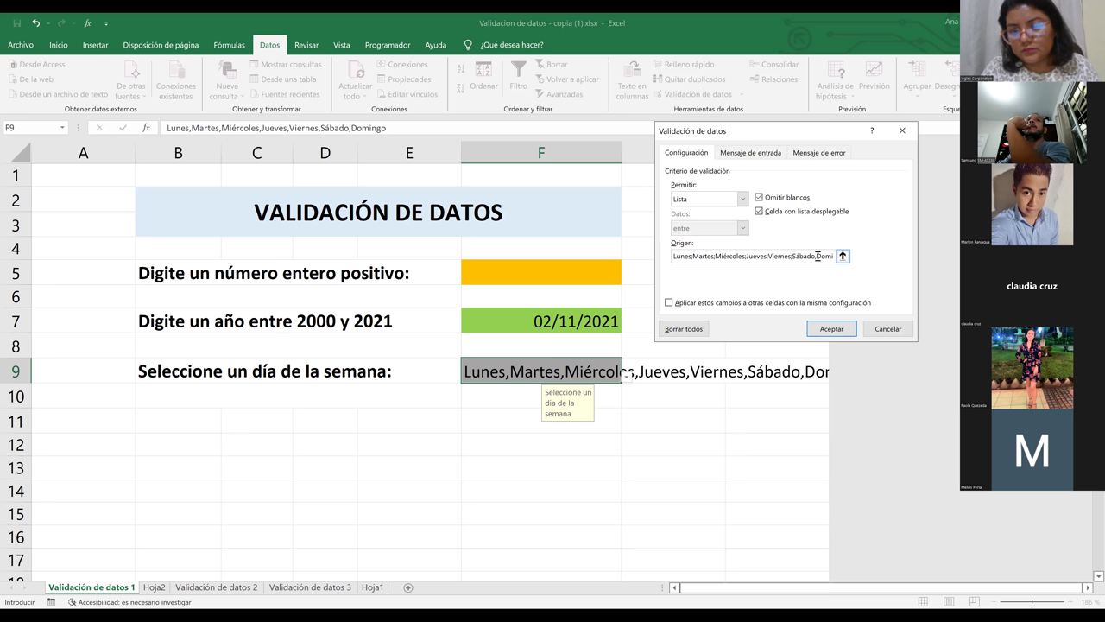
pyautogui.click(817, 256)
pyautogui.press('BackSpace')
pyautogui.write(';')
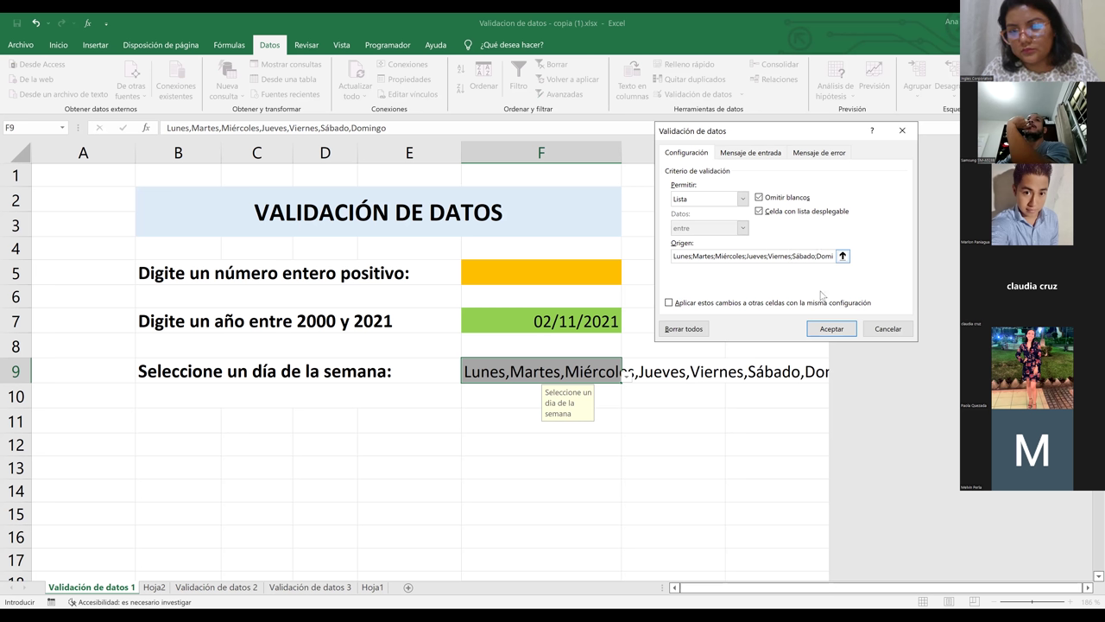
pyautogui.click(833, 330)
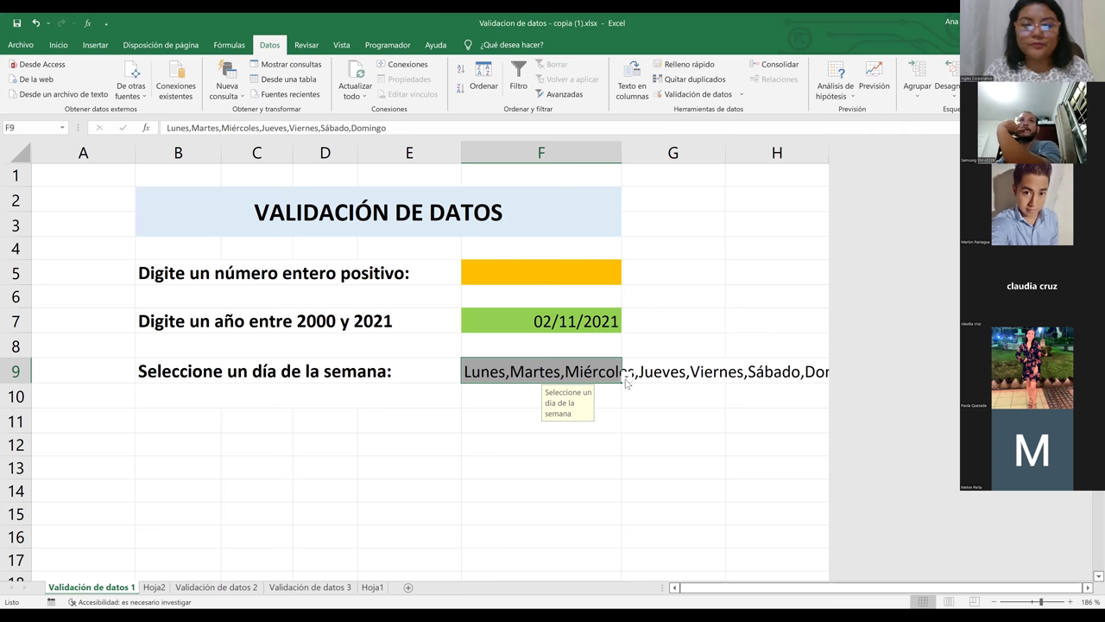
# Step: Clear cell F9 and test its drop-down list by choosing Jueves and finally Domingo
pyautogui.press('Delete')
pyautogui.hotkey('alt', 'Down')
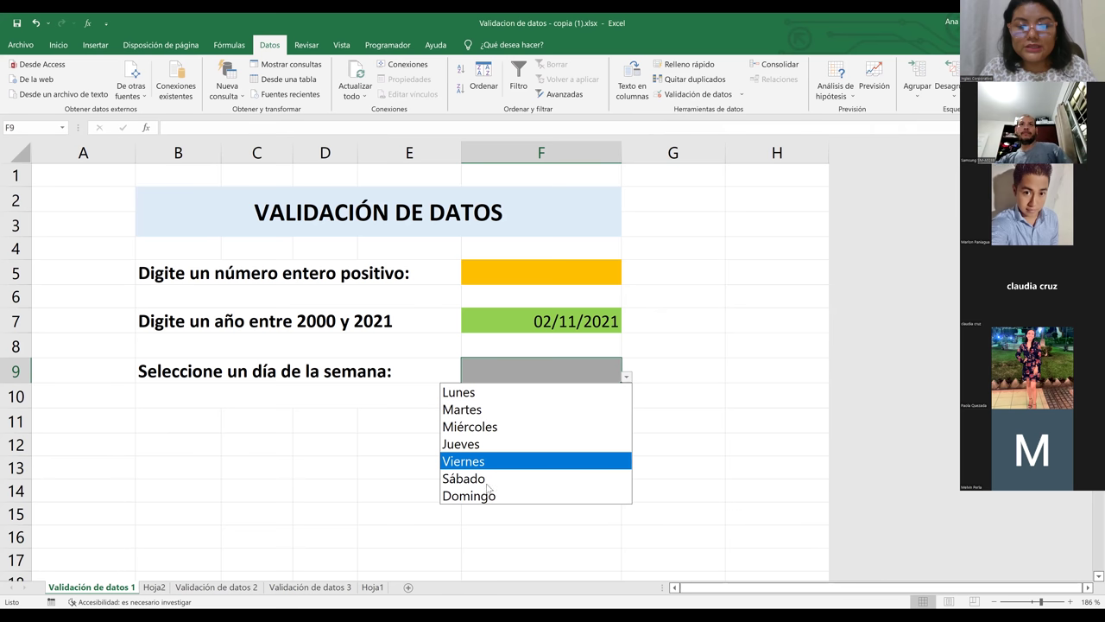
pyautogui.click(564, 446)
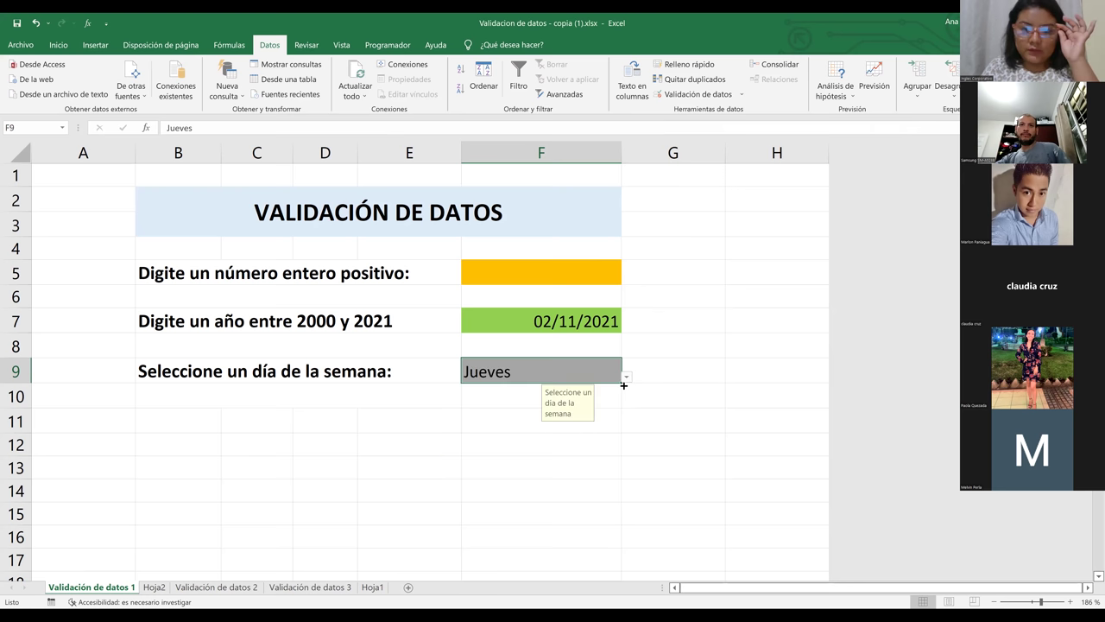
pyautogui.click(626, 377)
pyautogui.click(532, 446)
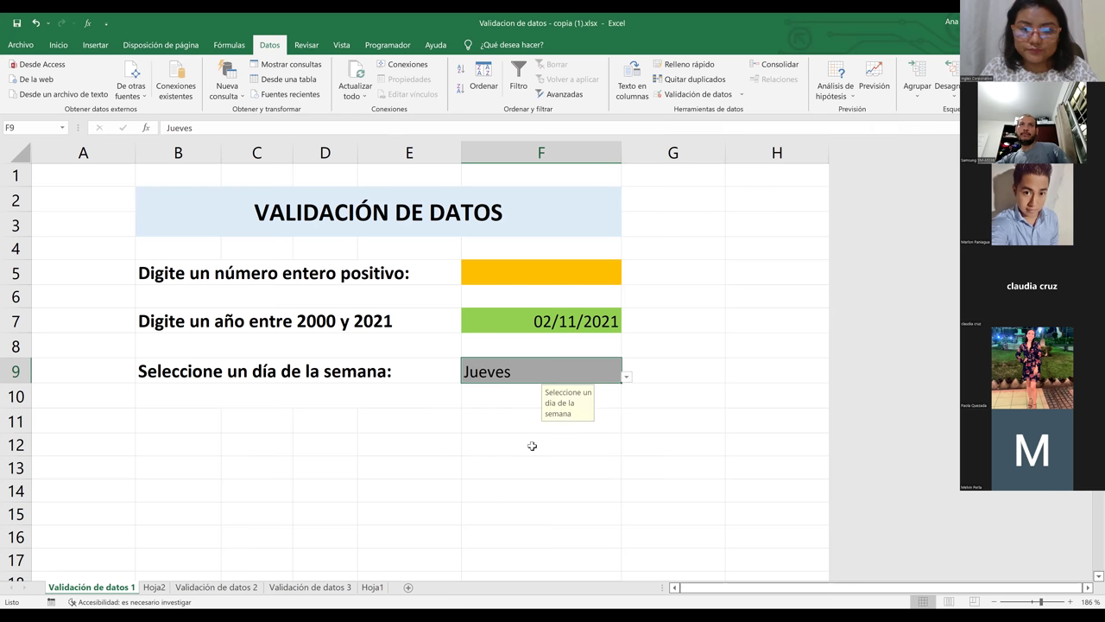
pyautogui.click(626, 378)
pyautogui.click(500, 444)
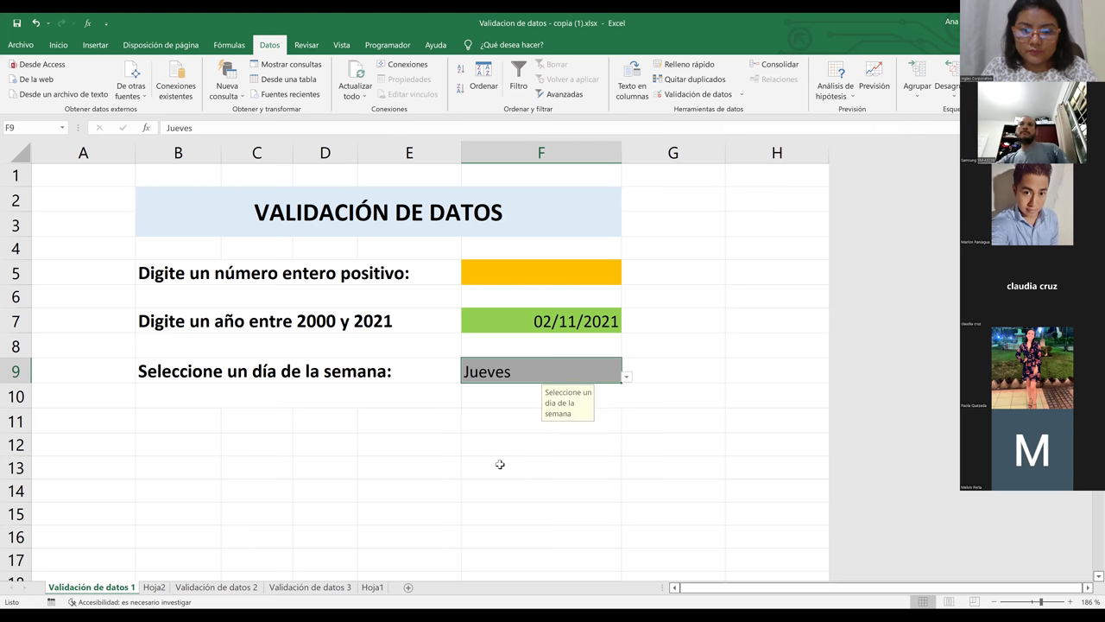
pyautogui.click(628, 377)
pyautogui.click(515, 490)
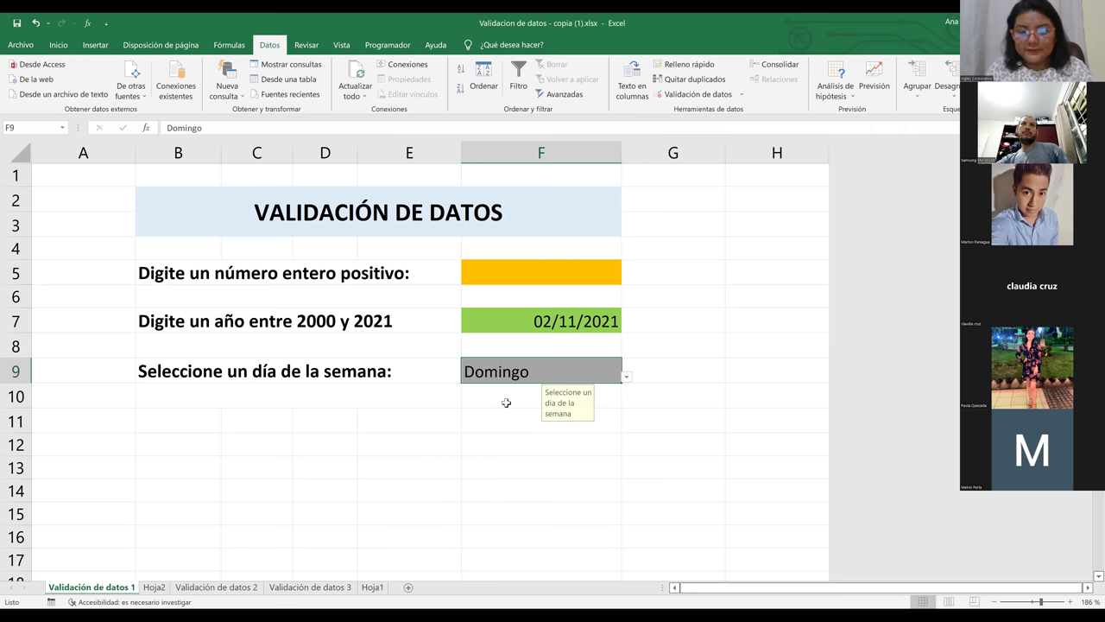
pyautogui.click(516, 466)
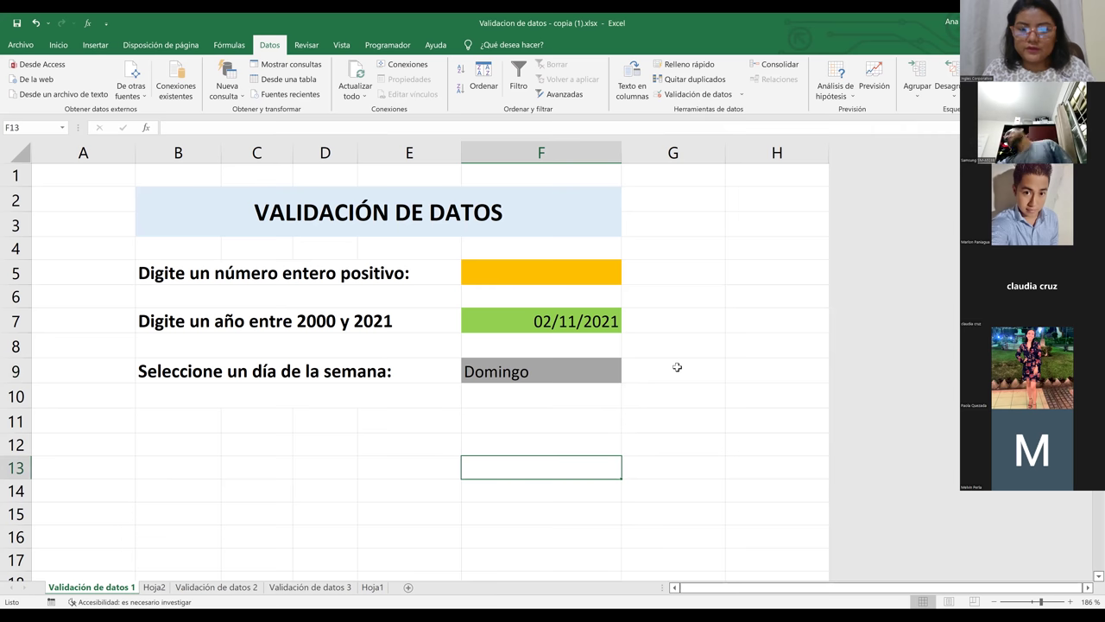
# Step: Enter the spelling variants "Domingo", "domingo" and "DoMingo" in cells G9 to G11
pyautogui.click(676, 367)
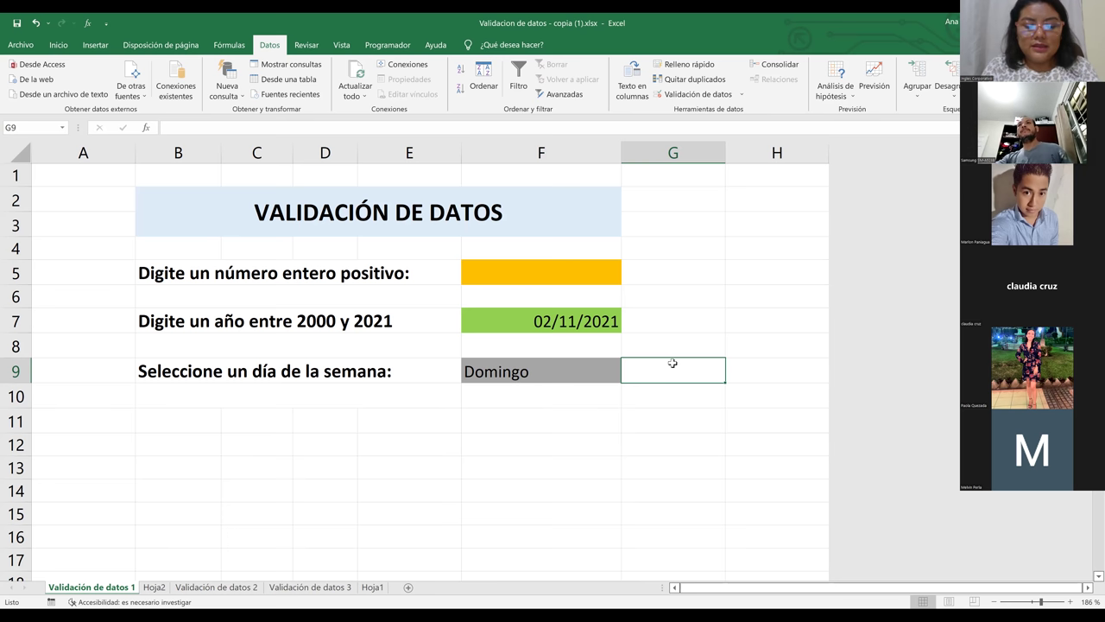
pyautogui.write('D')
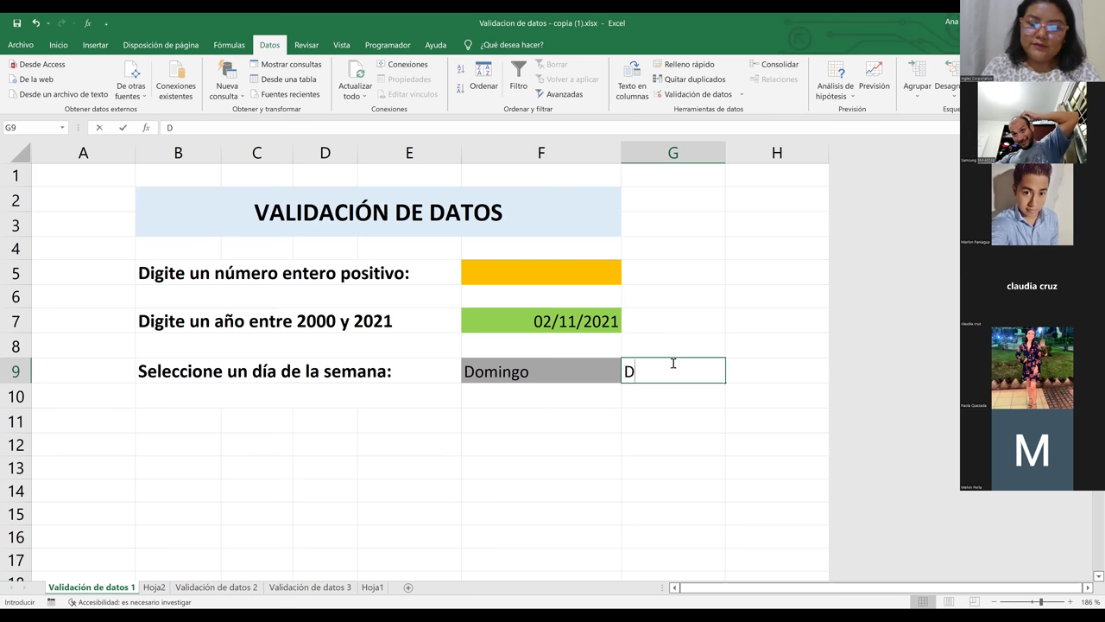
pyautogui.write('omingo')
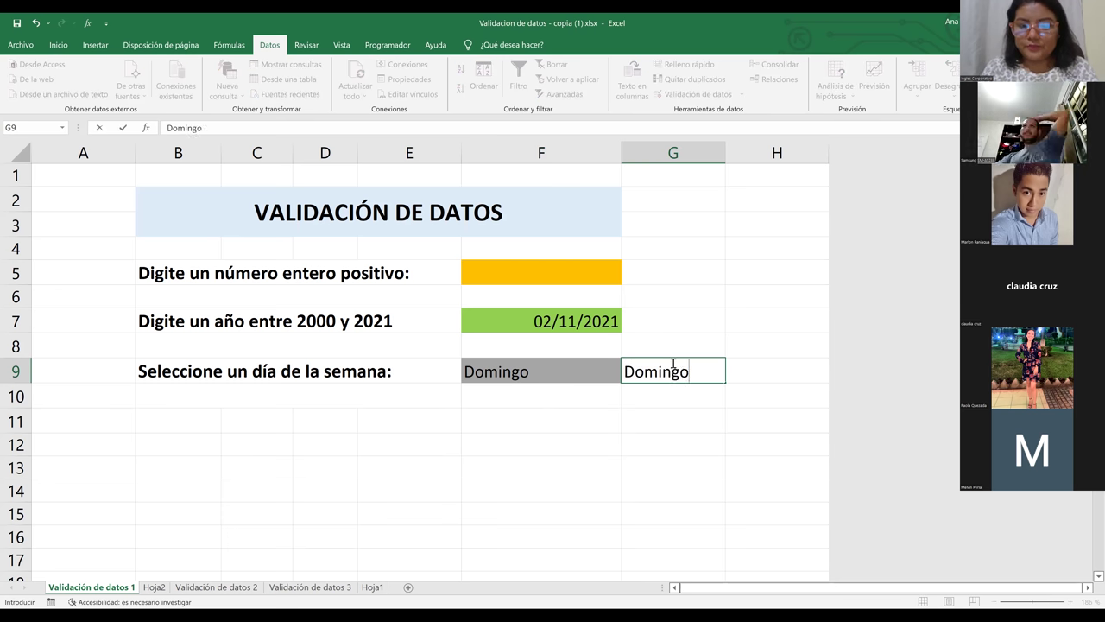
pyautogui.press('Return')
pyautogui.write('domu')
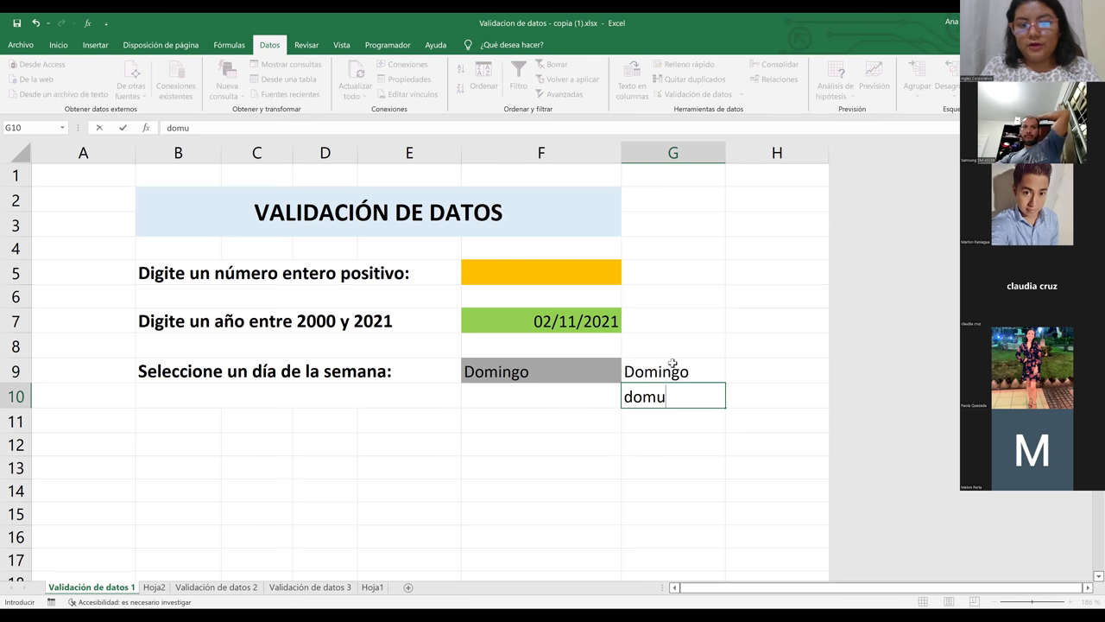
pyautogui.press('BackSpace')
pyautogui.write('ingo')
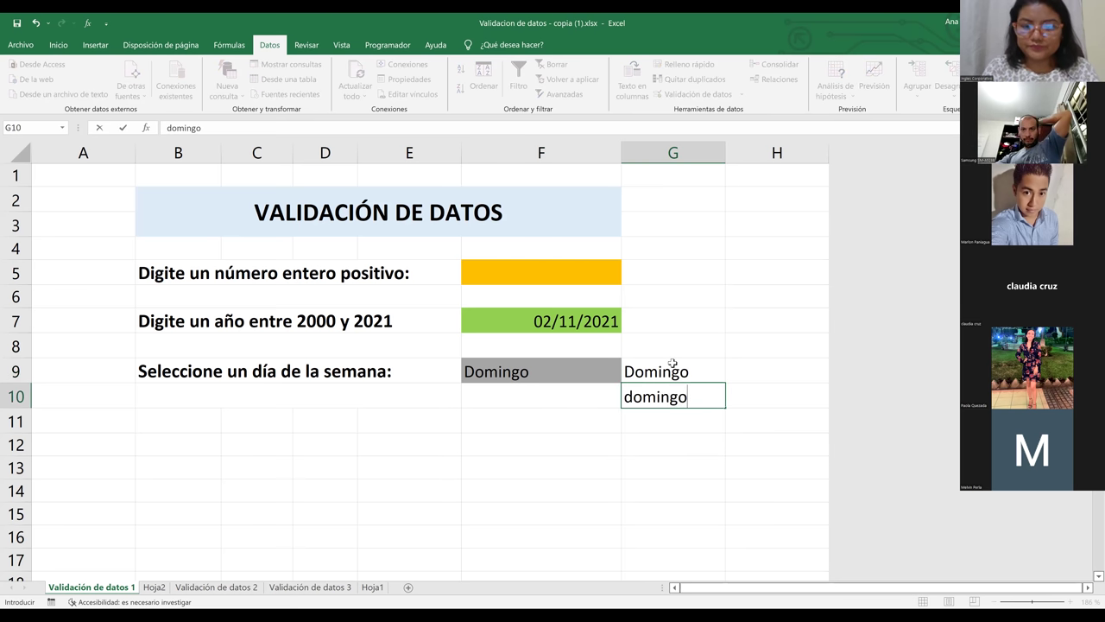
pyautogui.press('Return')
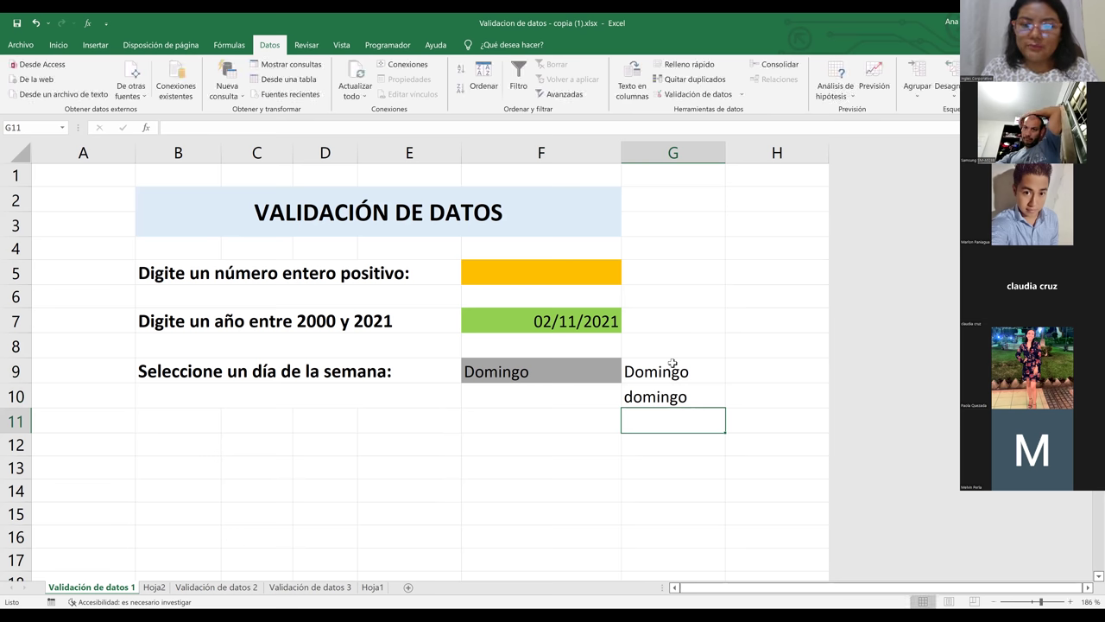
pyautogui.write('DoMingo')
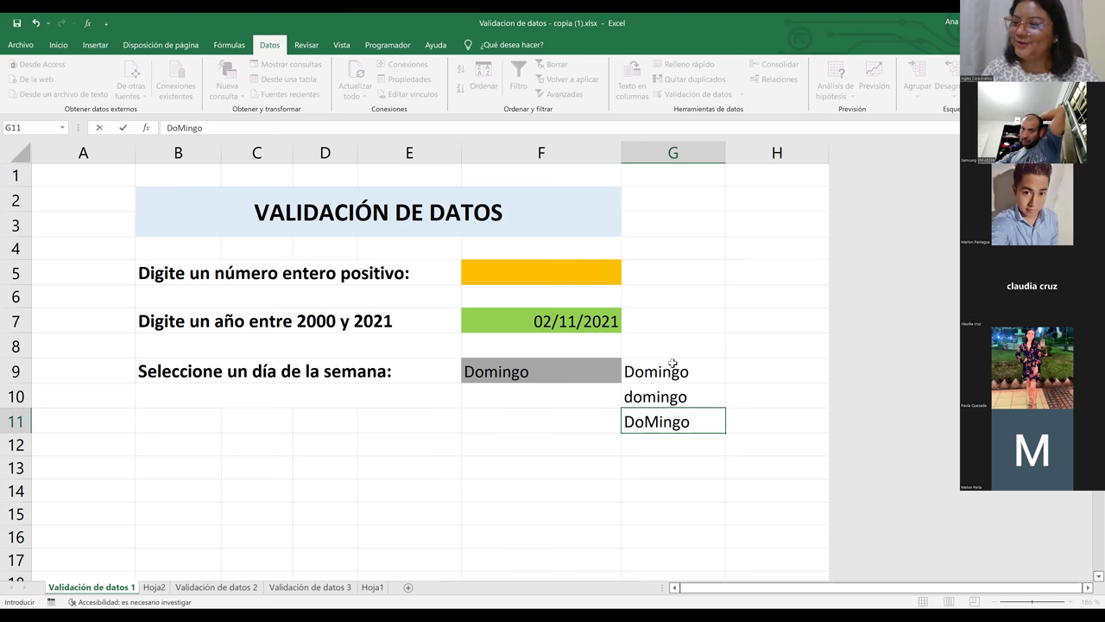
pyautogui.click(678, 453)
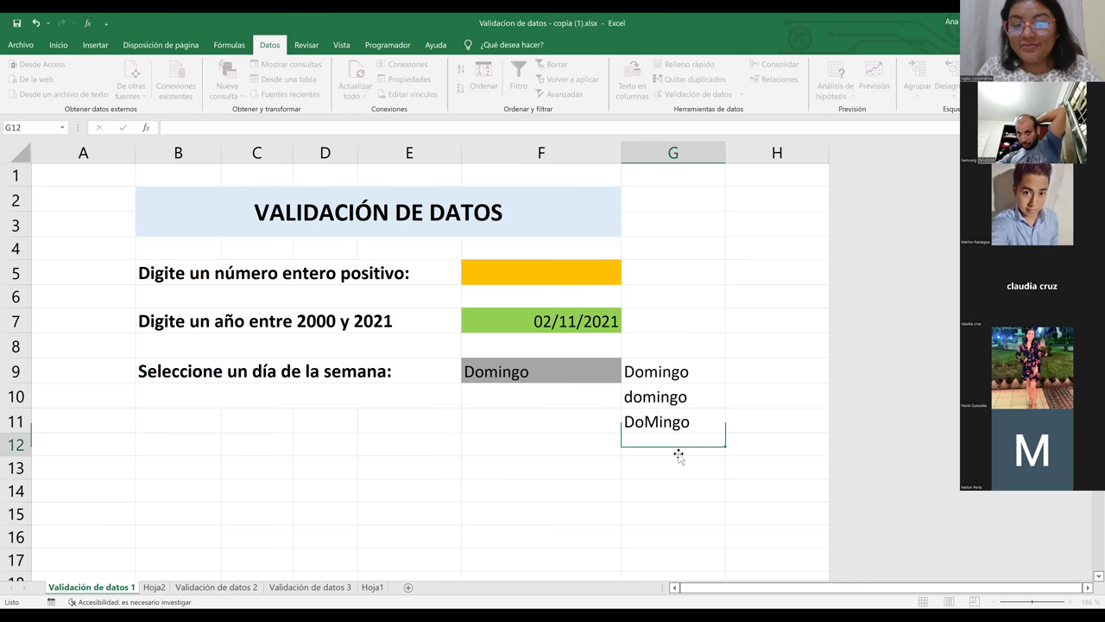
pyautogui.click(678, 423)
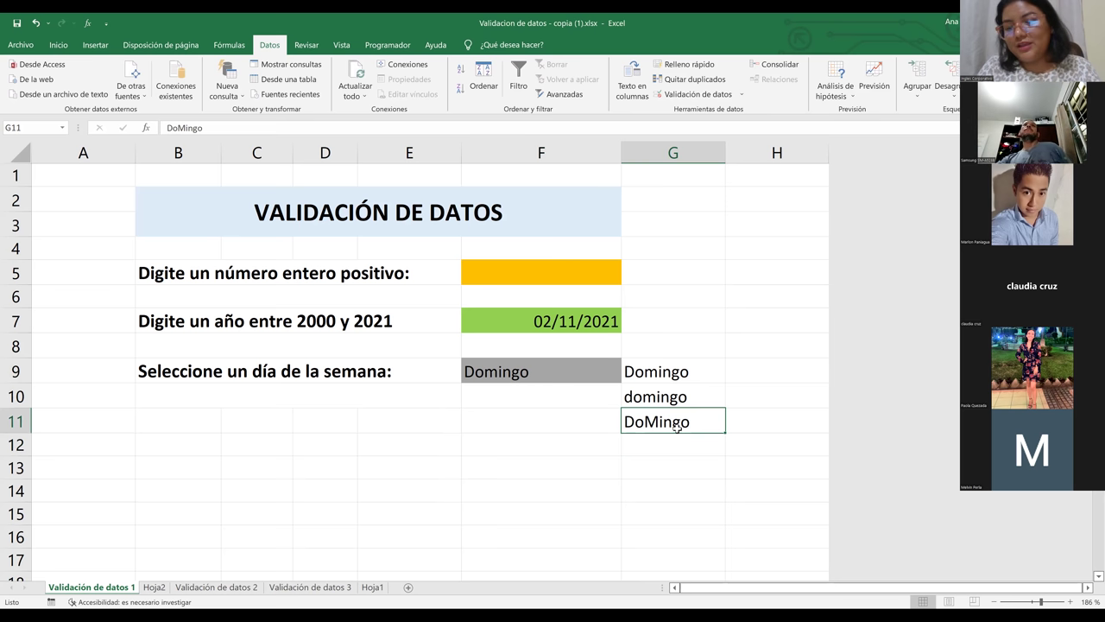
# Step: Enter the misspelled weekday "omingo" in cell G13
pyautogui.click(682, 473)
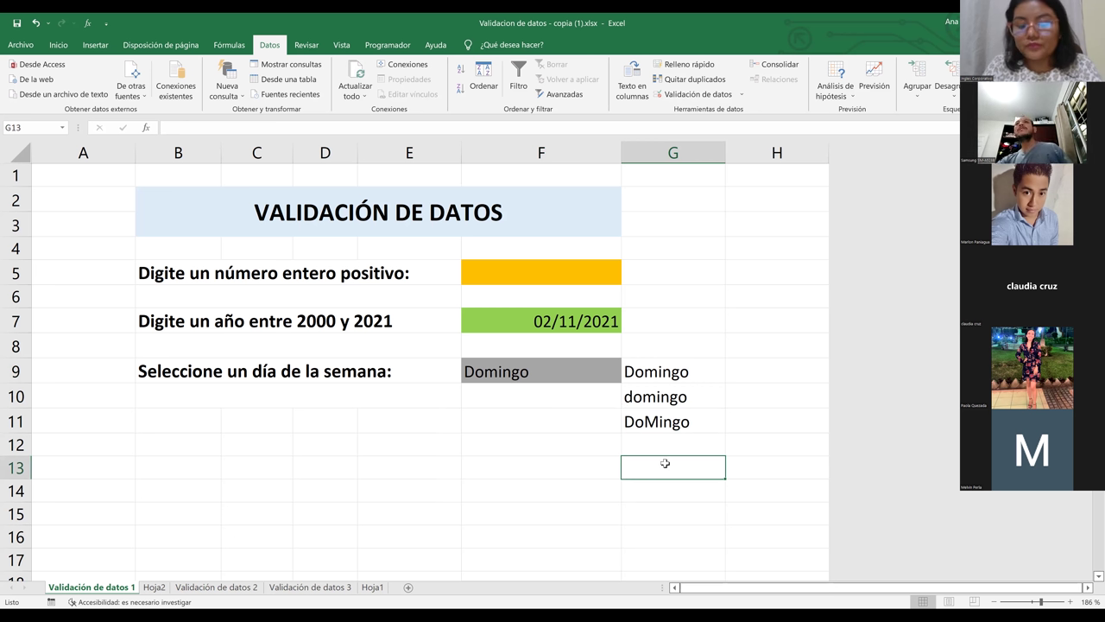
pyautogui.write('omingo')
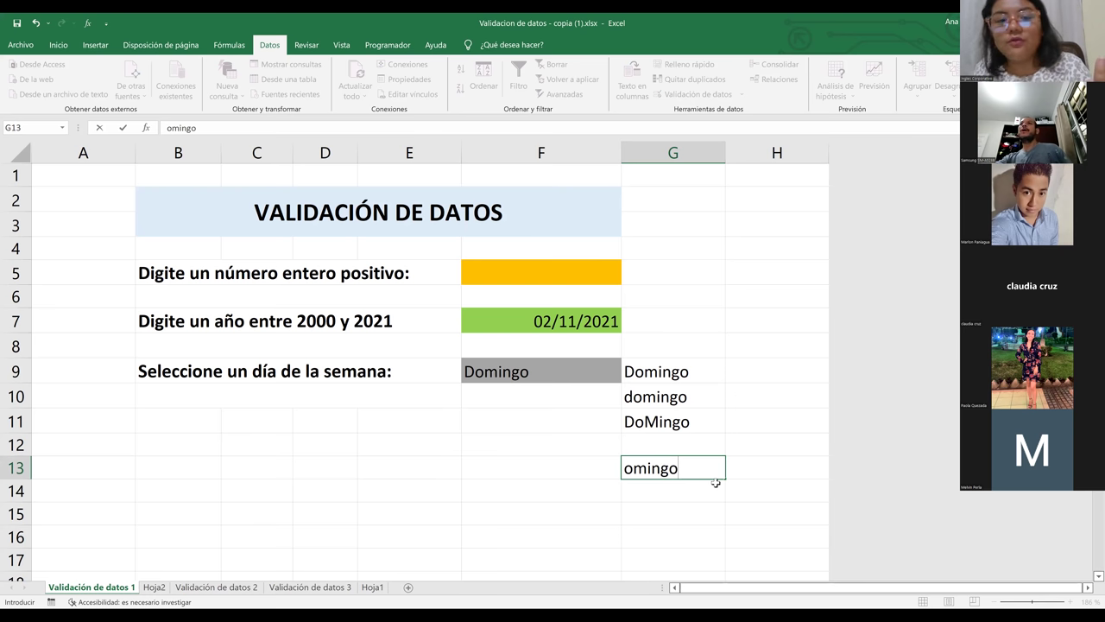
pyautogui.press('Return')
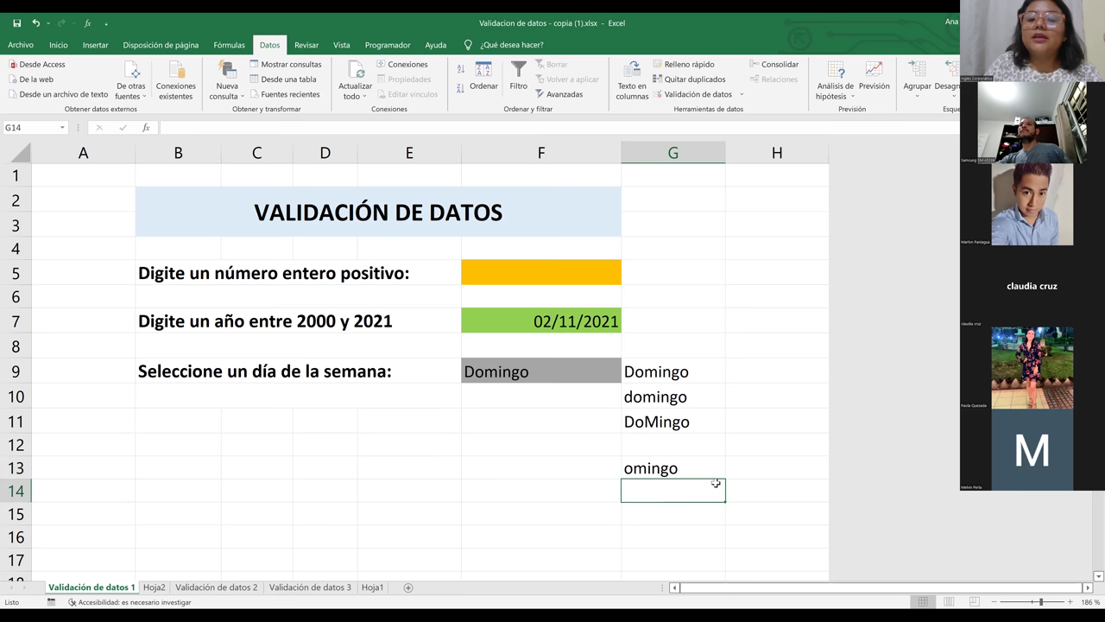
pyautogui.press('Up')
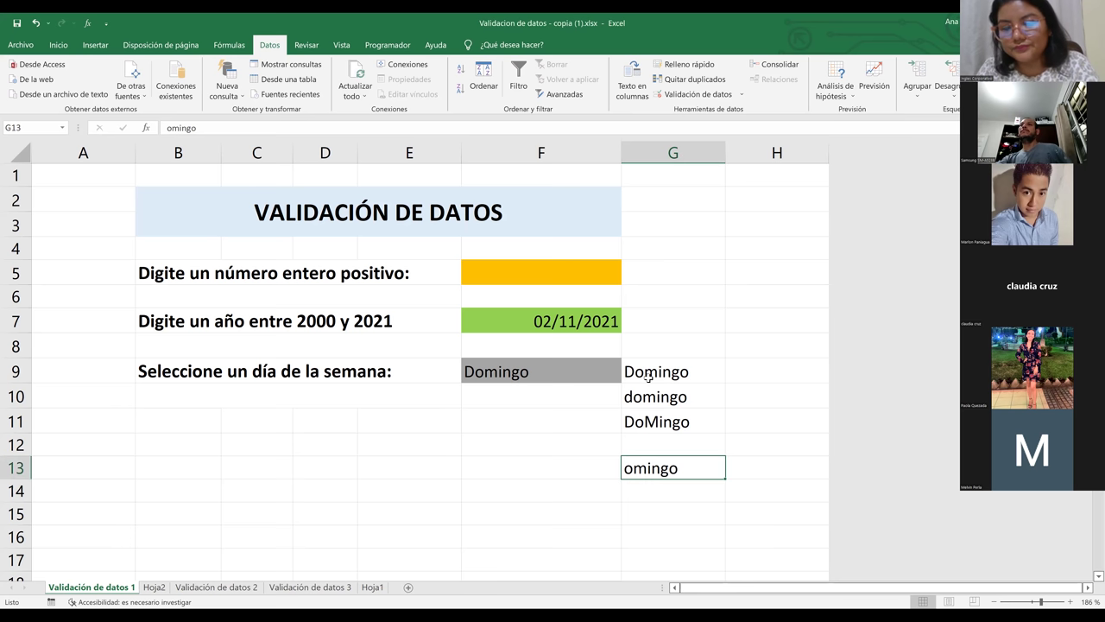
# Step: Delete the sample weekday entries in the range G9 to G13
pyautogui.click(649, 375)
pyautogui.moveTo(655, 371); pyautogui.dragTo(655, 470)
pyautogui.press('Delete')
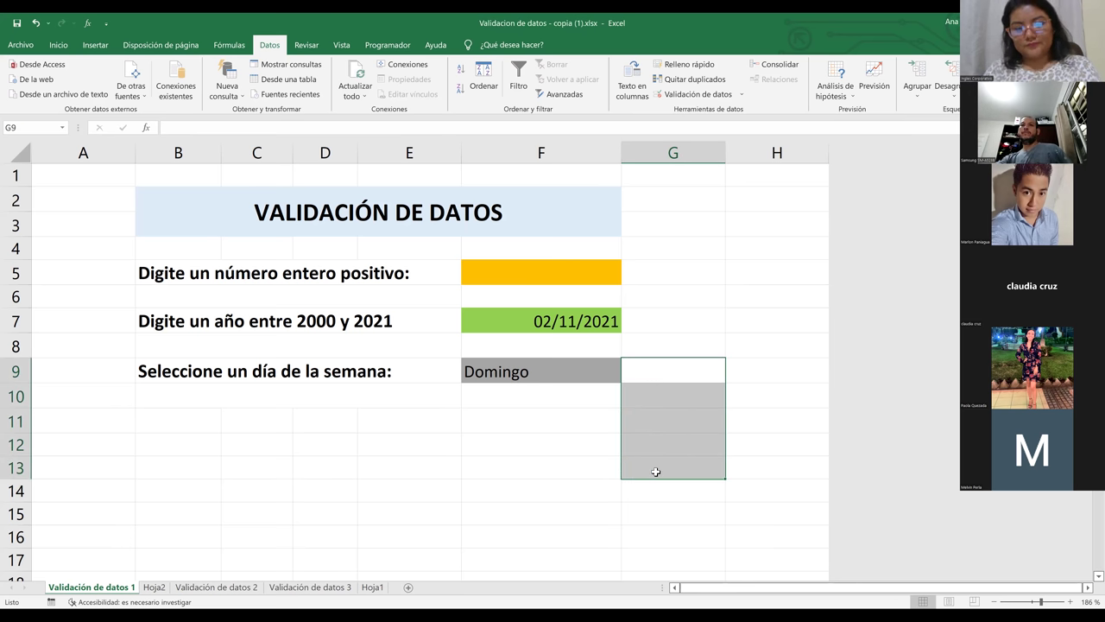
pyautogui.click(584, 473)
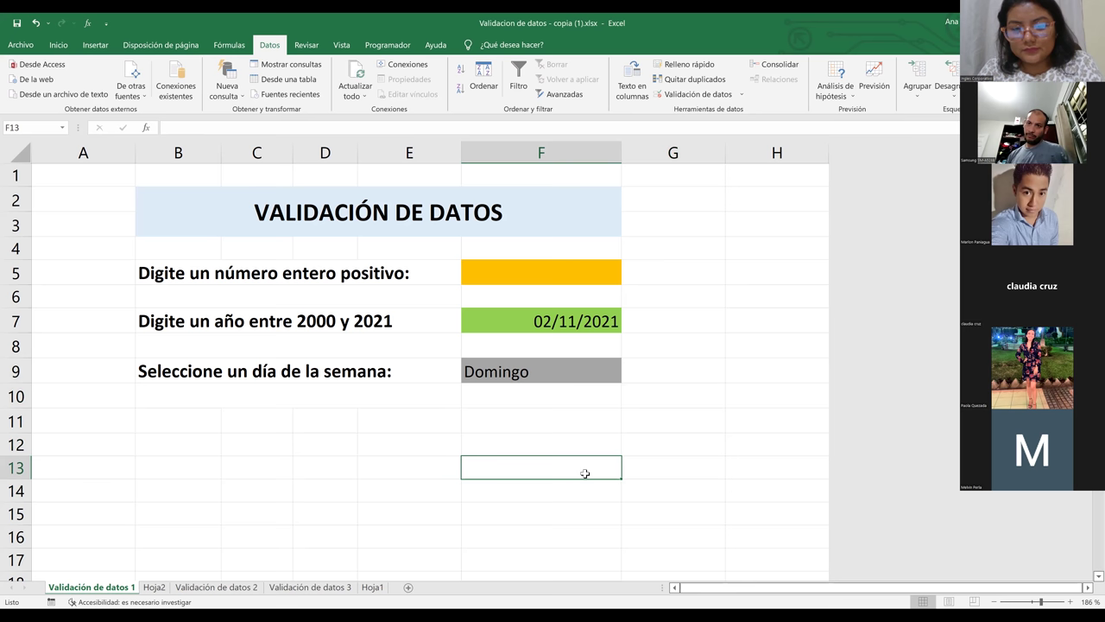
# Step: Reopen cell F9's data validation and erase the whole weekday list from its source
pyautogui.click(593, 374)
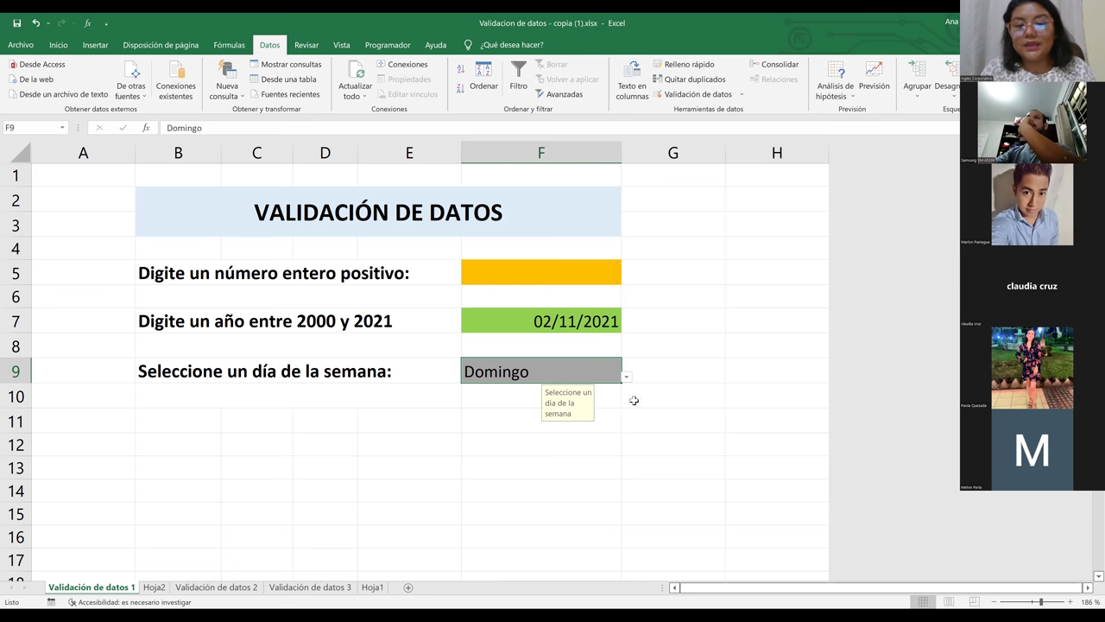
pyautogui.click(691, 414)
pyautogui.click(597, 373)
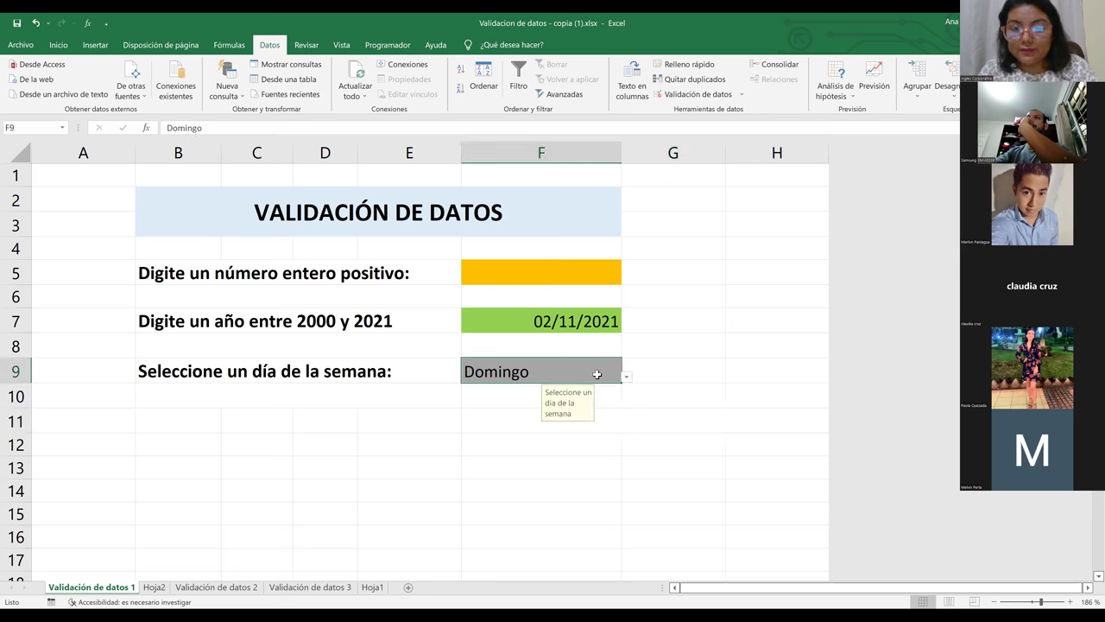
pyautogui.click(691, 95)
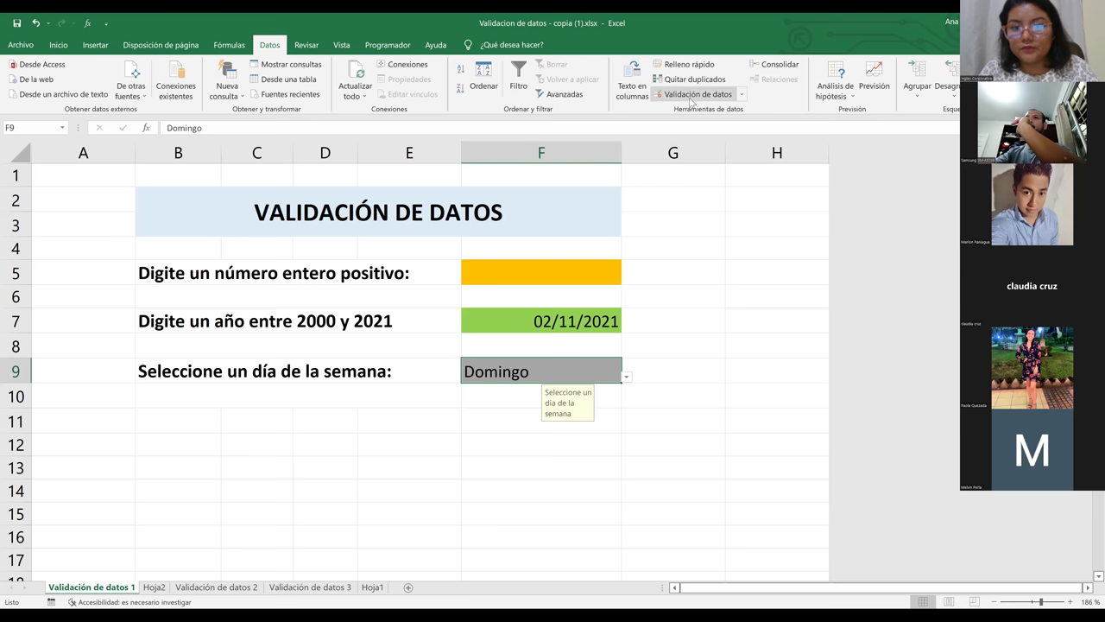
pyautogui.press('End')
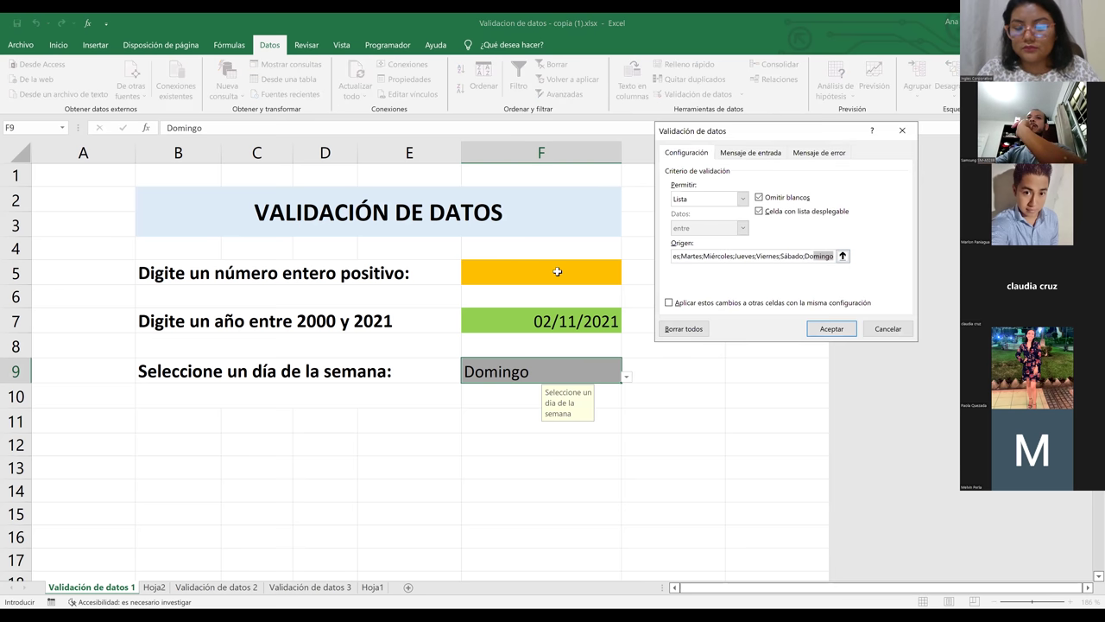
pyautogui.press('BackSpace')
pyautogui.press('BackSpace')
pyautogui.press('BackSpace')
pyautogui.press('BackSpace')
pyautogui.press('BackSpace')
pyautogui.press('BackSpace')
pyautogui.press('BackSpace')
pyautogui.press('BackSpace')
pyautogui.press('BackSpace')
pyautogui.press('BackSpace')
pyautogui.press('BackSpace')
pyautogui.press('BackSpace')
pyautogui.press('BackSpace')
pyautogui.press('BackSpace')
pyautogui.press('BackSpace')
pyautogui.press('BackSpace')
pyautogui.press('BackSpace')
pyautogui.press('BackSpace')
pyautogui.press('BackSpace')
pyautogui.press('BackSpace')
pyautogui.press('BackSpace')
pyautogui.press('BackSpace')
pyautogui.press('BackSpace')
pyautogui.press('BackSpace')
pyautogui.press('BackSpace')
pyautogui.press('BackSpace')
pyautogui.press('BackSpace')
pyautogui.press('BackSpace')
pyautogui.press('BackSpace')
pyautogui.press('BackSpace')
pyautogui.press('BackSpace')
pyautogui.press('BackSpace')
pyautogui.press('BackSpace')
pyautogui.press('BackSpace')
pyautogui.press('BackSpace')
pyautogui.press('BackSpace')
pyautogui.press('BackSpace')
pyautogui.press('BackSpace')
pyautogui.press('BackSpace')
pyautogui.press('BackSpace')
pyautogui.press('BackSpace')
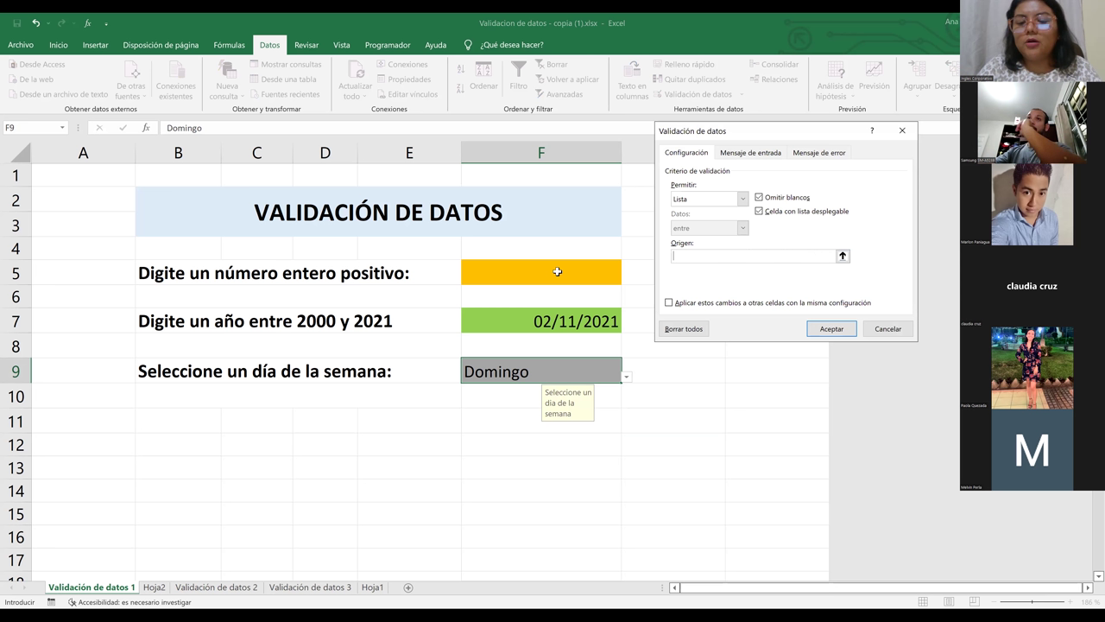
# Step: Try clearing all of cell F9's validation settings, cancel the changes and reselect the cell
pyautogui.click(690, 331)
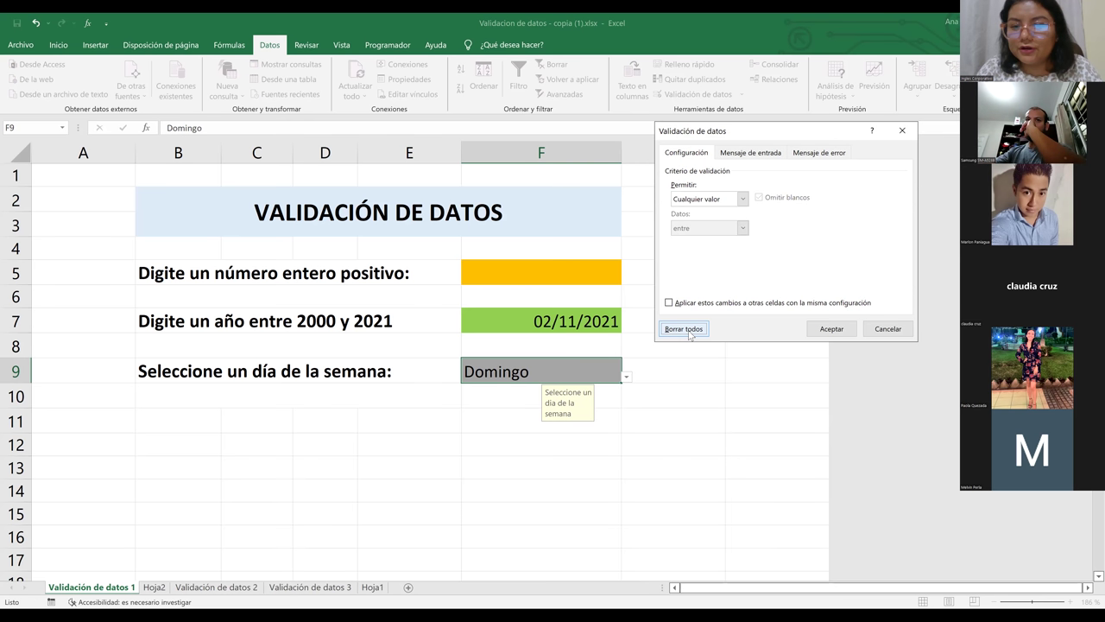
pyautogui.click(898, 328)
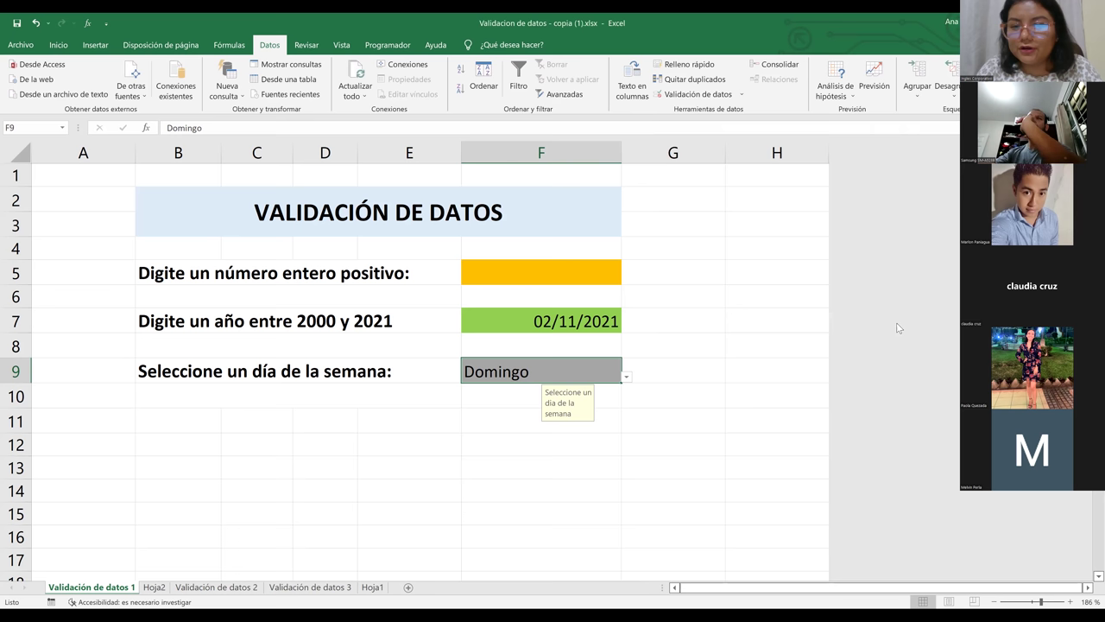
pyautogui.click(661, 443)
pyautogui.click(585, 379)
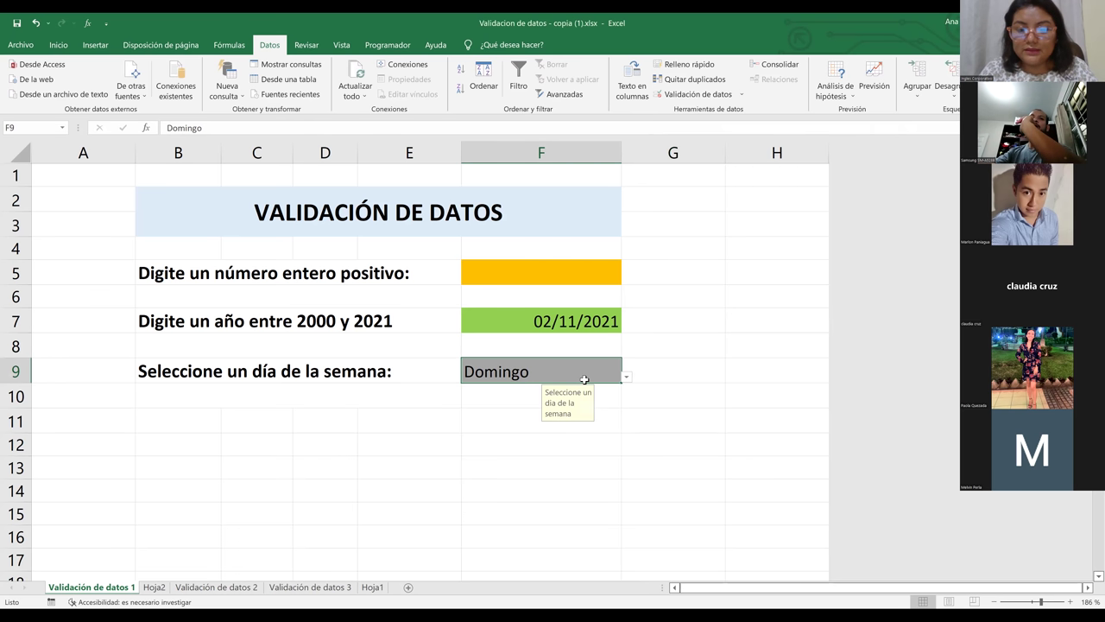
# Step: Delete cell F9's content and clear all of its data validation settings
pyautogui.press('Delete')
pyautogui.click(687, 426)
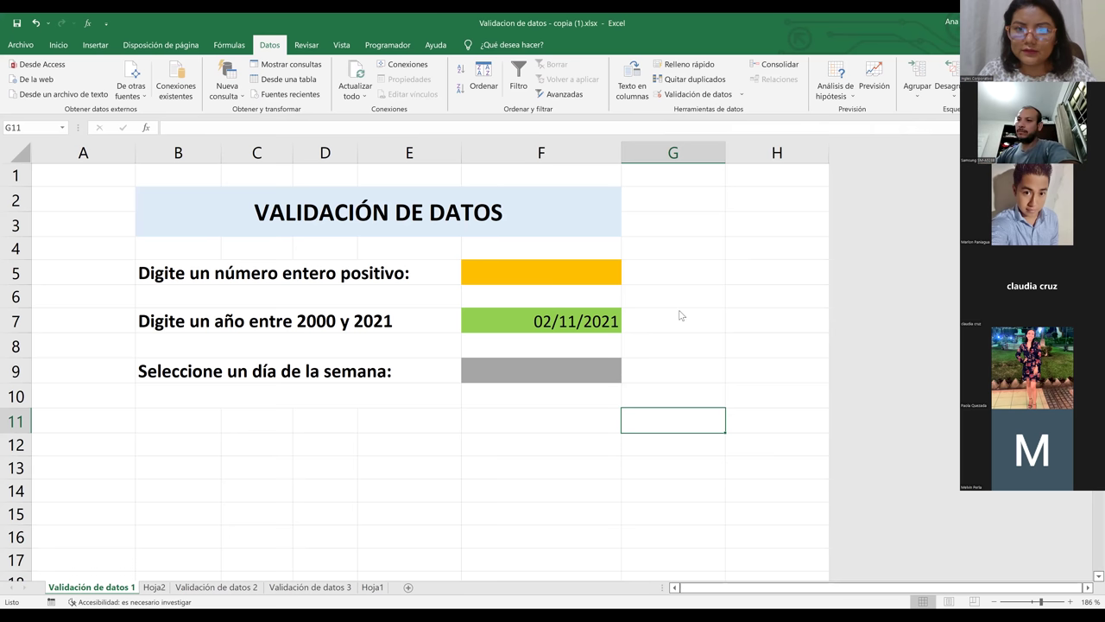
pyautogui.press('Up')
pyautogui.press('Up')
pyautogui.press('Left')
pyautogui.hotkey('alt', 'a')
pyautogui.press('v')
pyautogui.press('v')
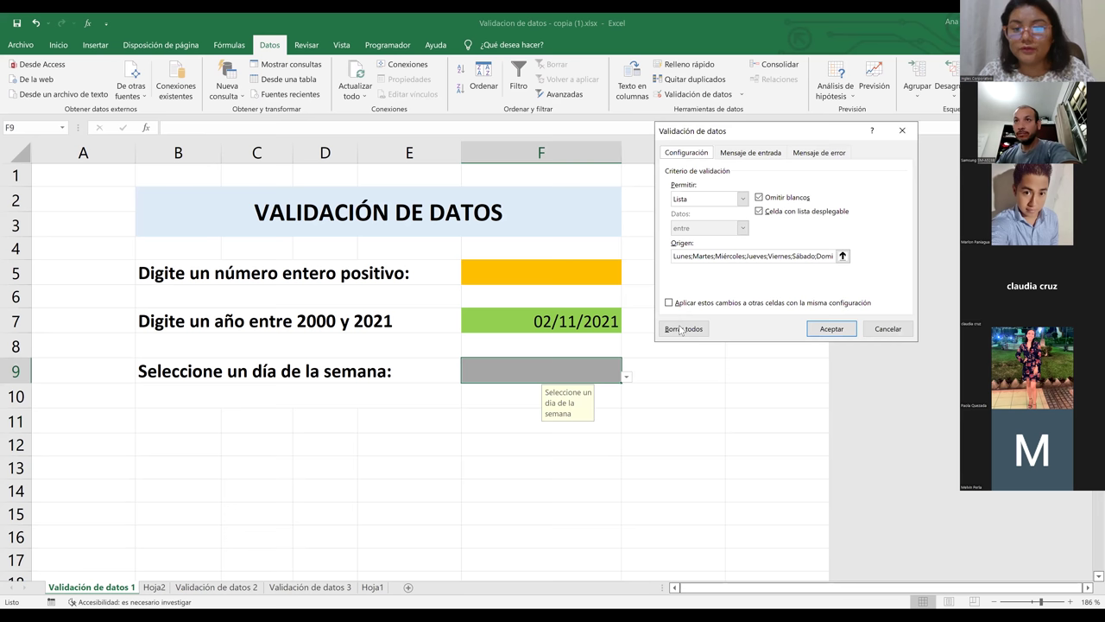
pyautogui.click(681, 329)
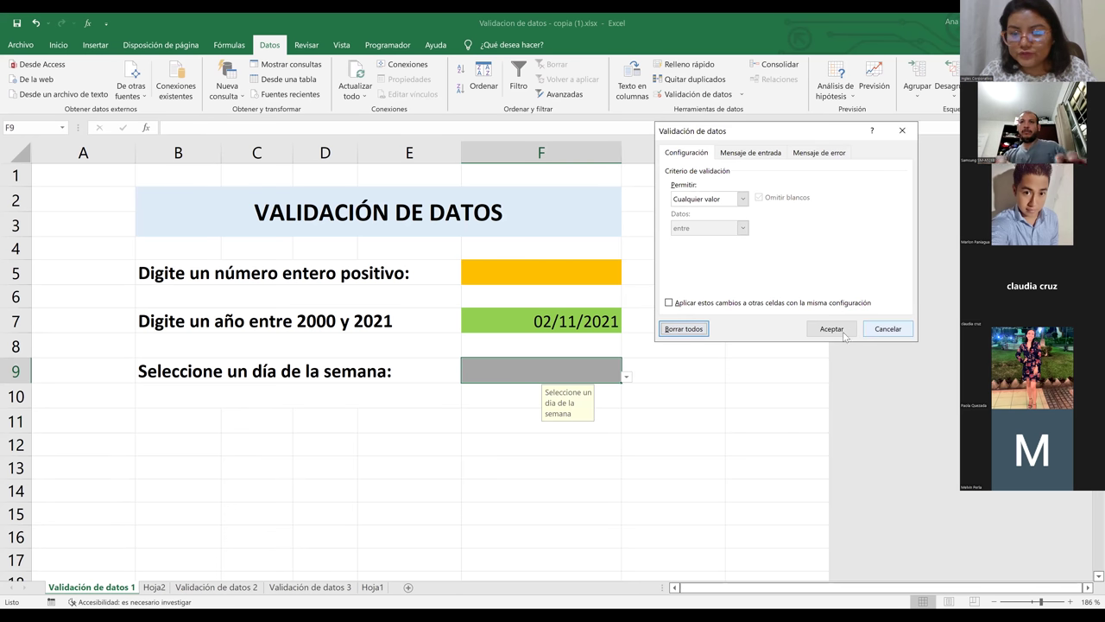
pyautogui.press('Return')
pyautogui.press('Return')
pyautogui.click(610, 378)
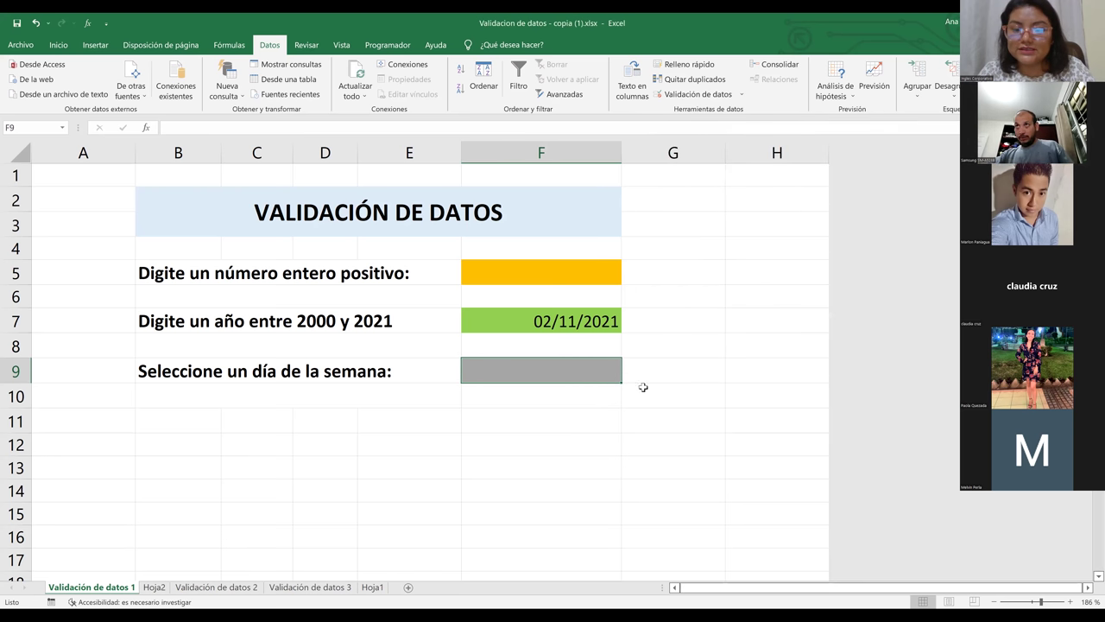
# Step: Enter the weekdays "Lunes" in cell G11 and "Martes" in cell G12
pyautogui.click(669, 398)
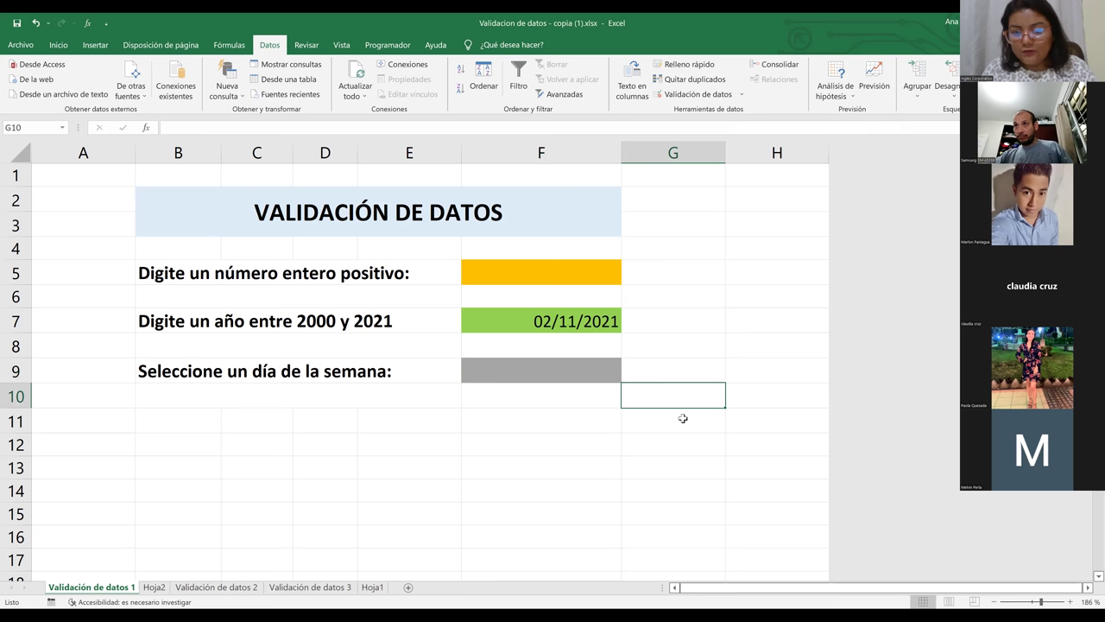
pyautogui.click(682, 418)
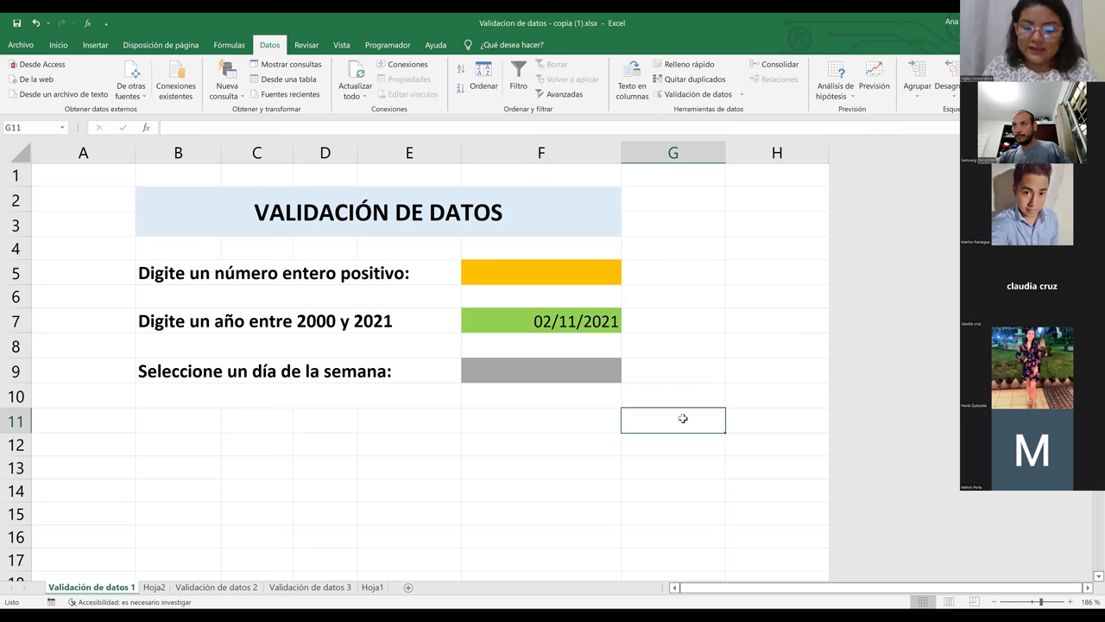
pyautogui.write('Lunes')
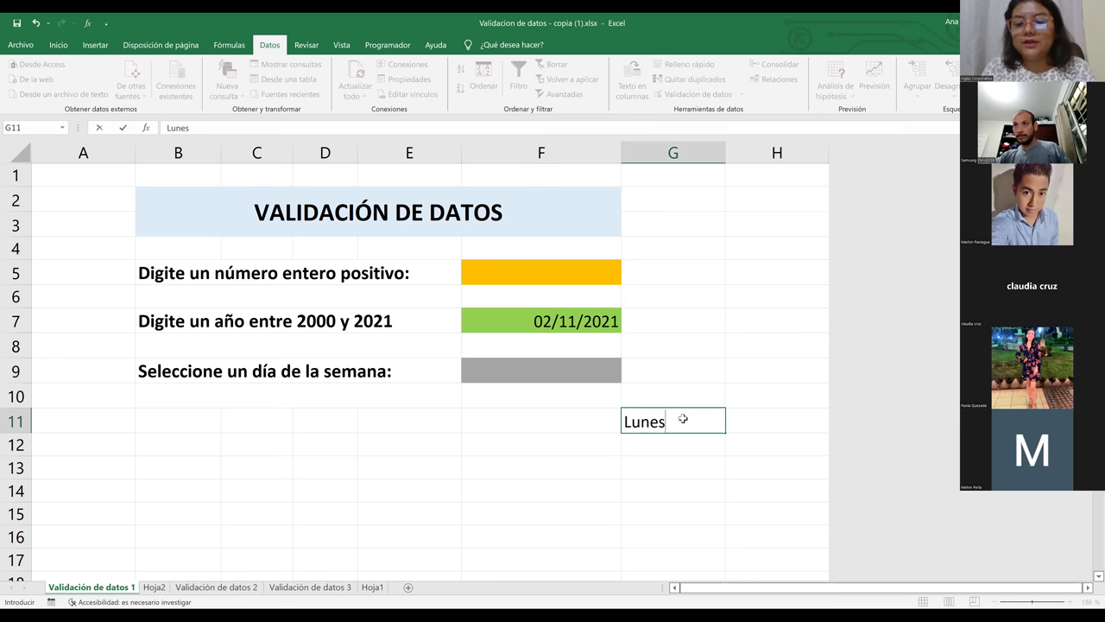
pyautogui.press('Return')
pyautogui.write('M')
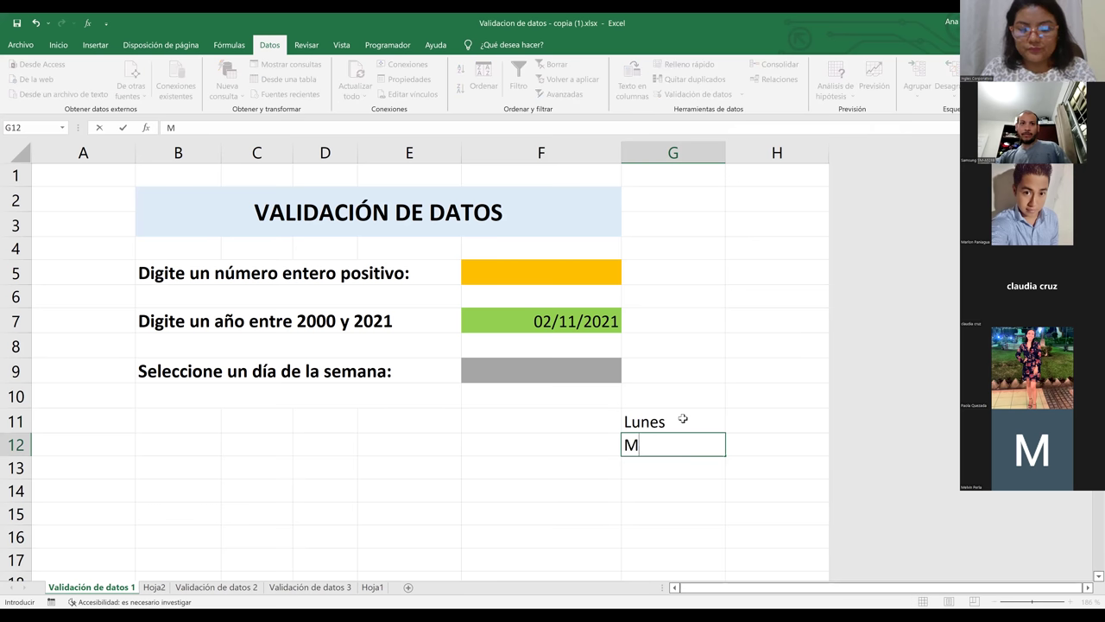
pyautogui.write('artes')
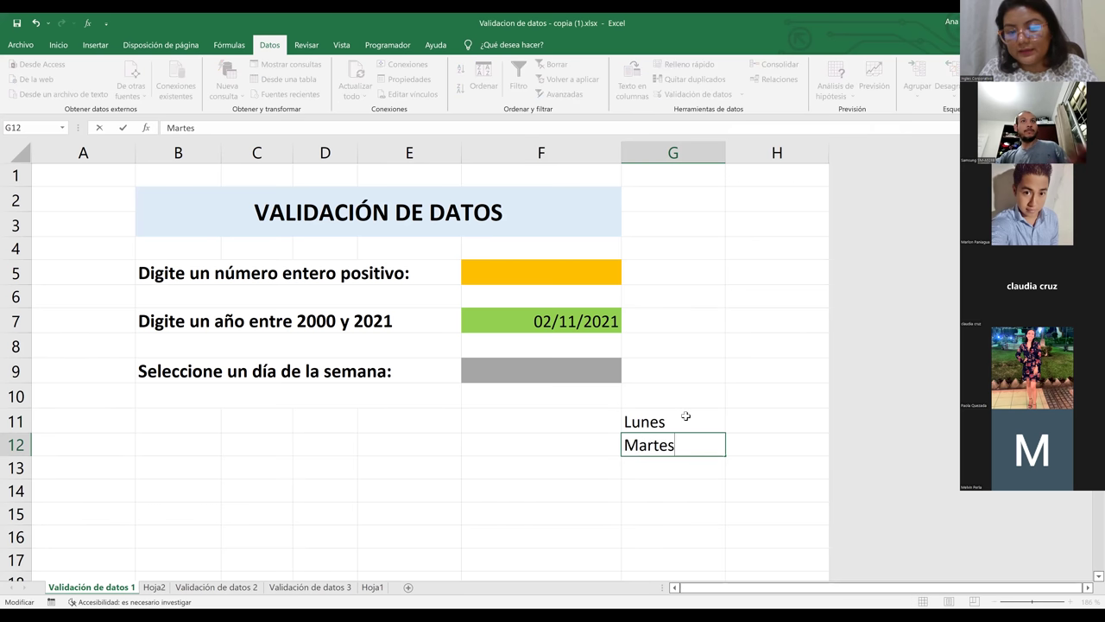
# Step: Extend the weekday series from G11:G12 down to G17, ending with "Domingo"
pyautogui.click(698, 422)
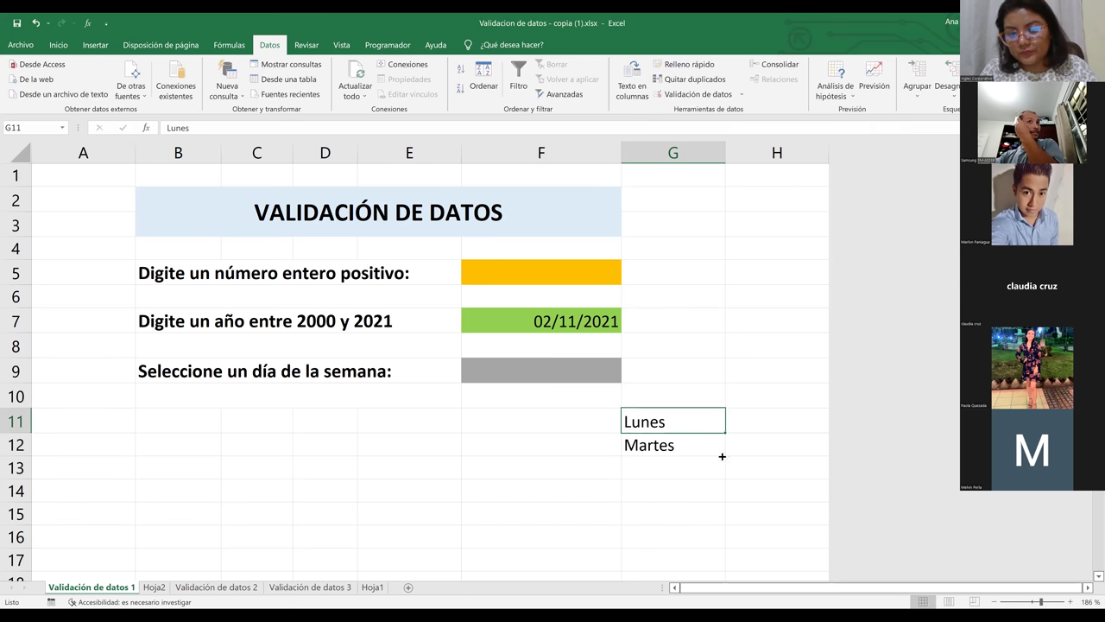
pyautogui.keyDown('shift'); pyautogui.click(724, 454); pyautogui.keyUp('shift')
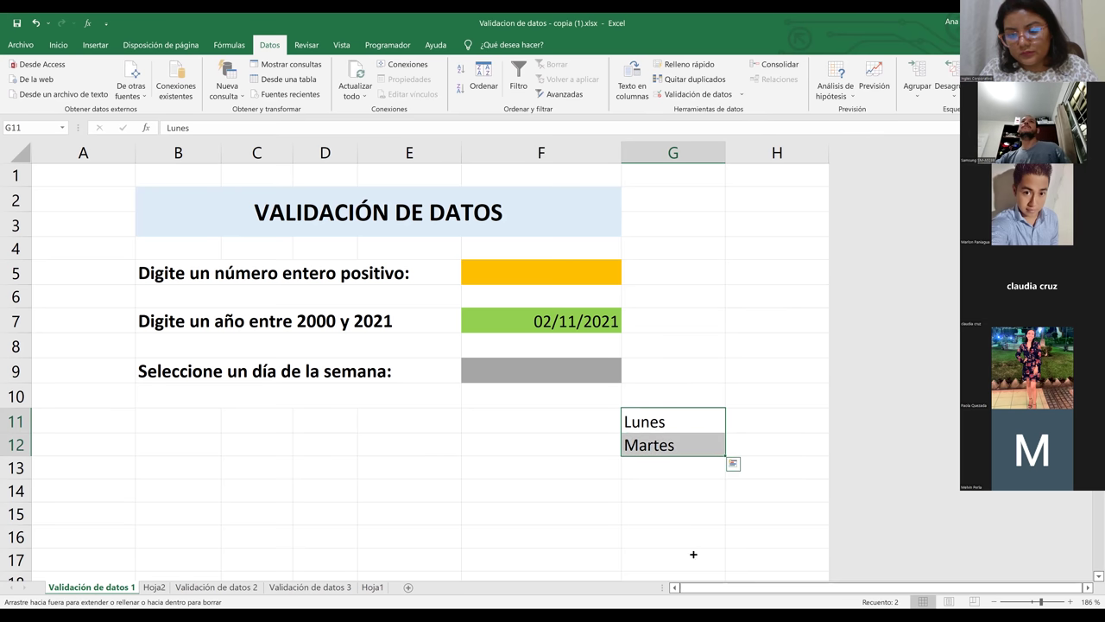
pyautogui.moveTo(726, 455); pyautogui.dragTo(690, 566)
pyautogui.click(793, 509)
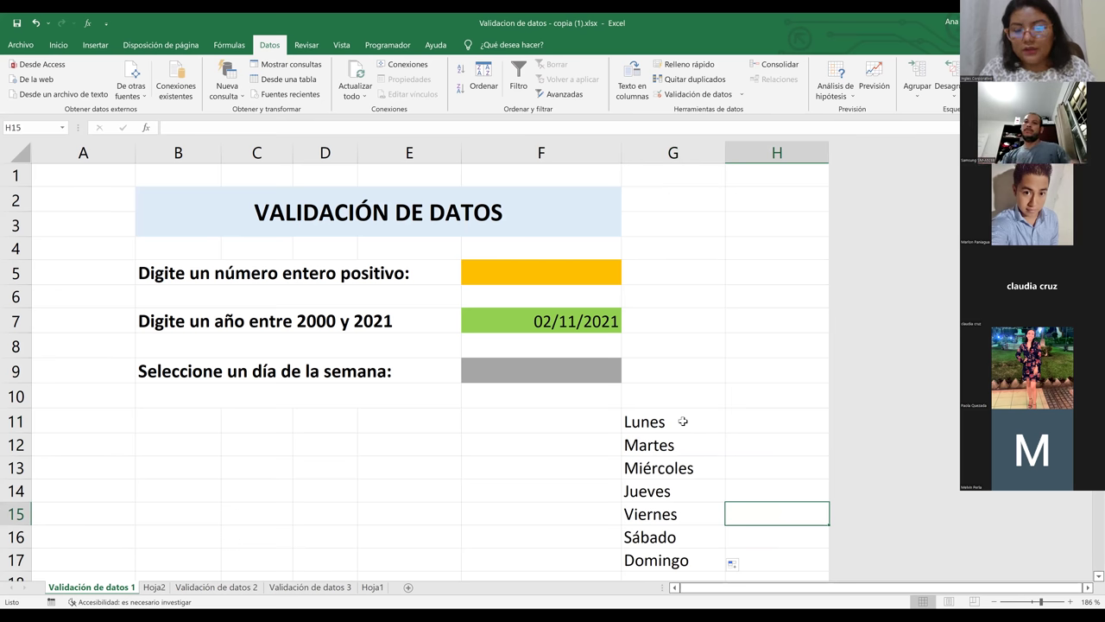
# Step: Apply list validation (Lista) to cell F9 with the weekday range =$G$11:$G$17 as its source
pyautogui.click(580, 371)
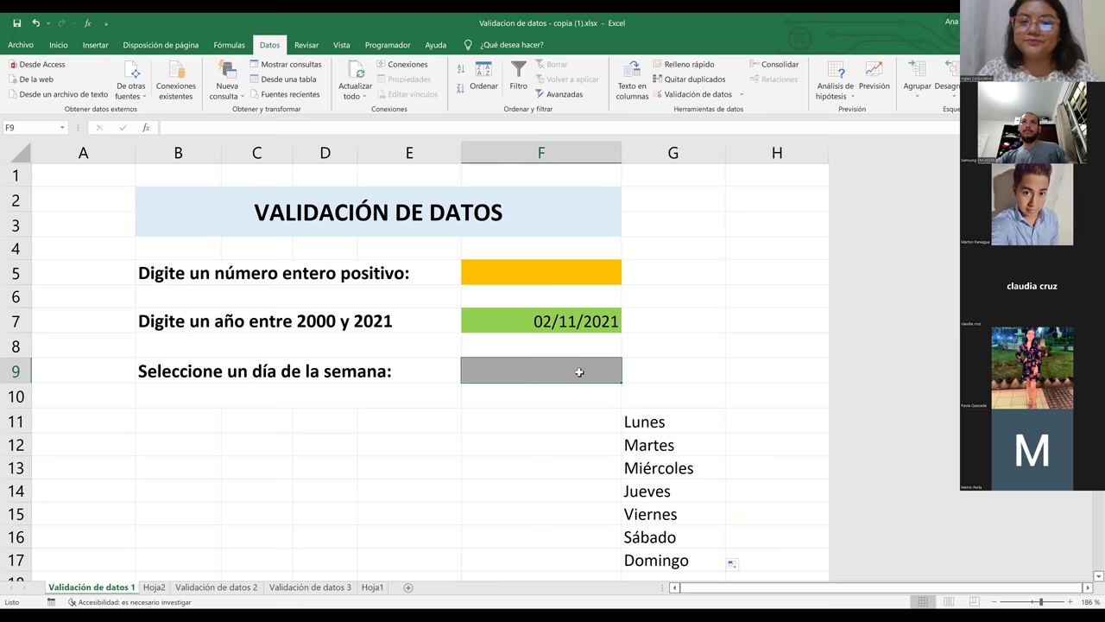
pyautogui.click(699, 94)
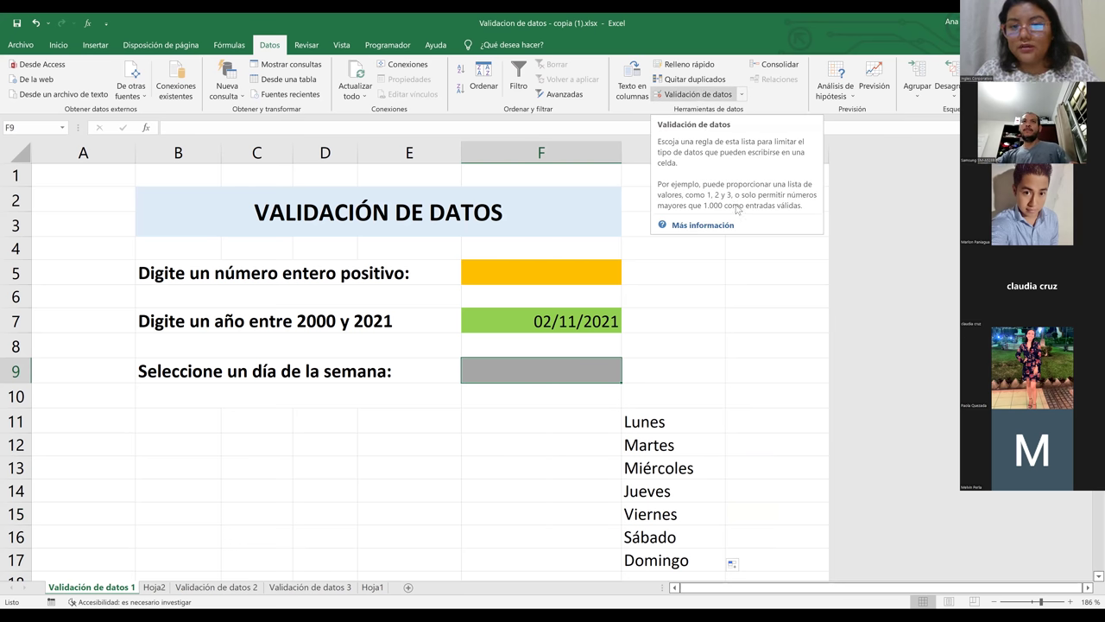
pyautogui.click(742, 199)
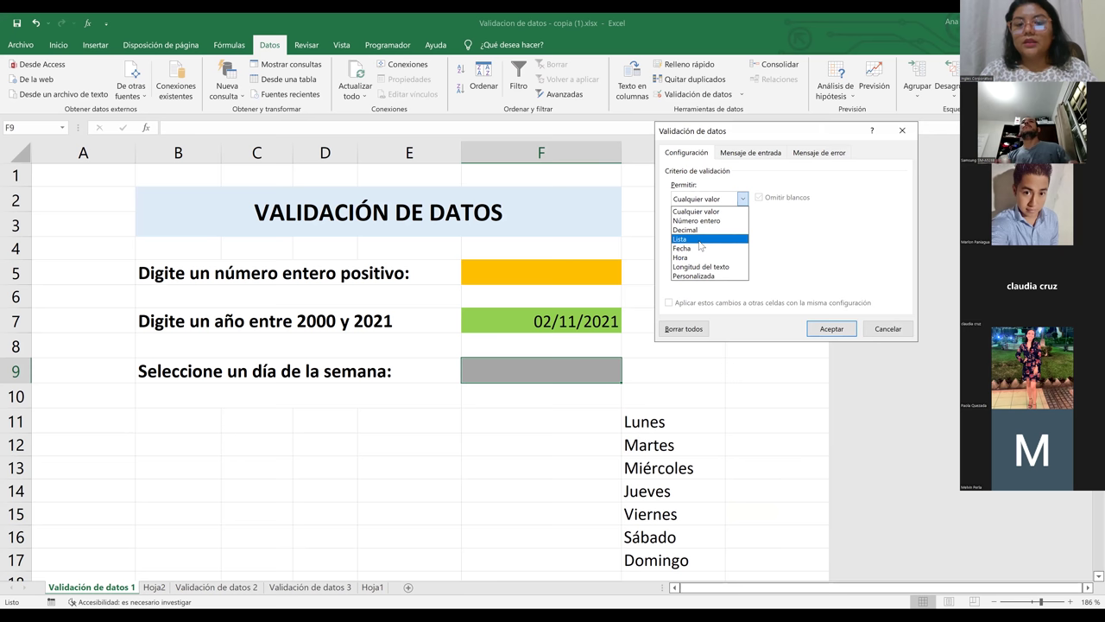
pyautogui.click(701, 240)
pyautogui.click(707, 258)
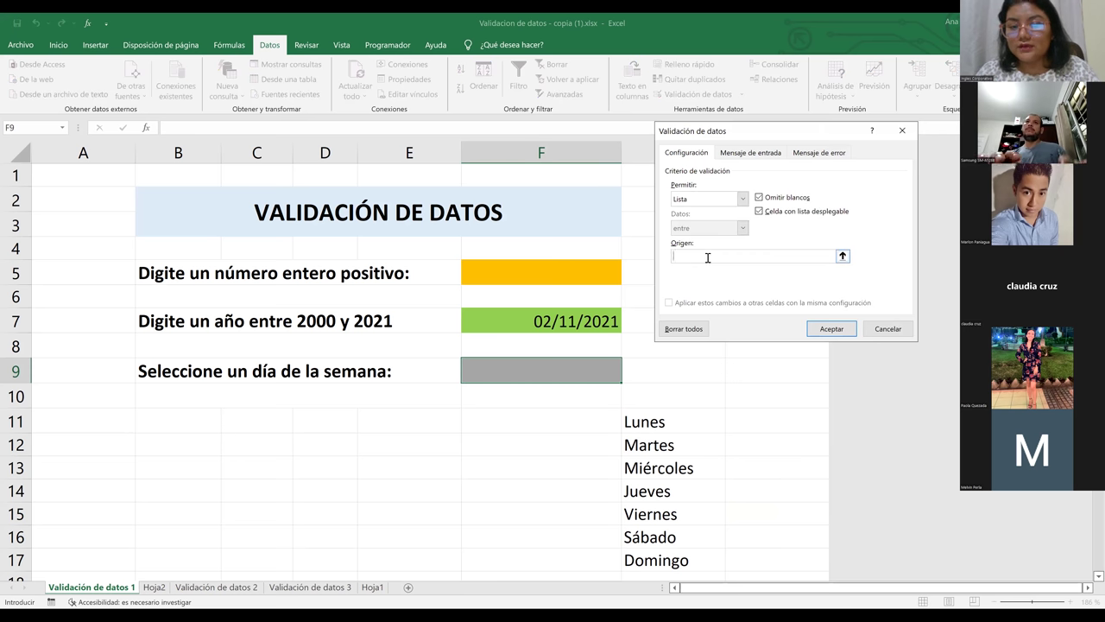
pyautogui.click(641, 418)
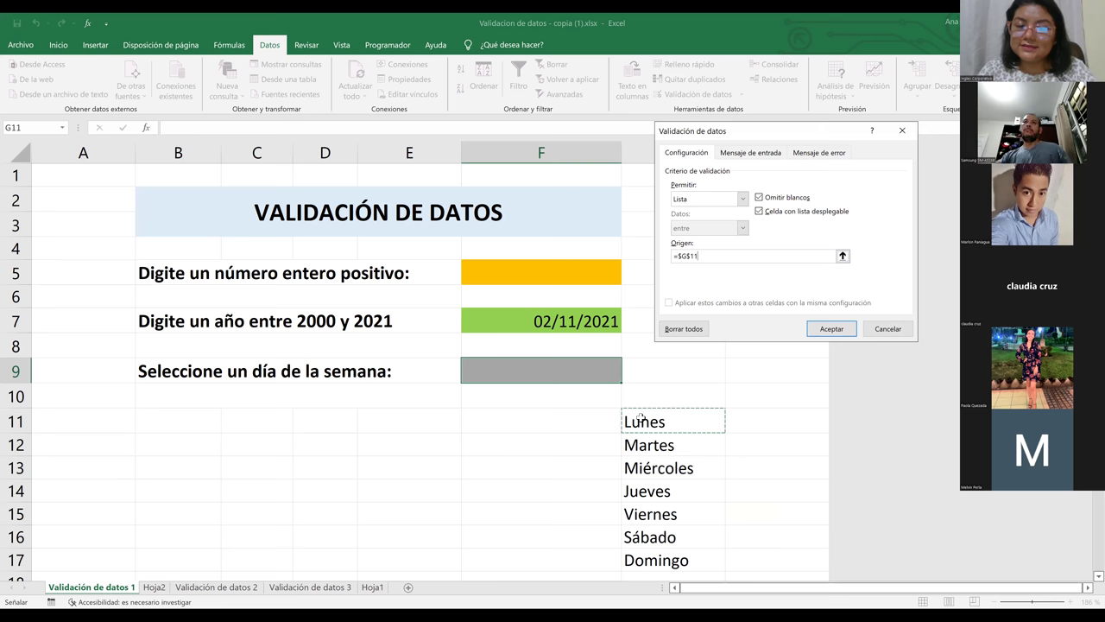
pyautogui.keyDown('shift'); pyautogui.click(643, 568); pyautogui.keyUp('shift')
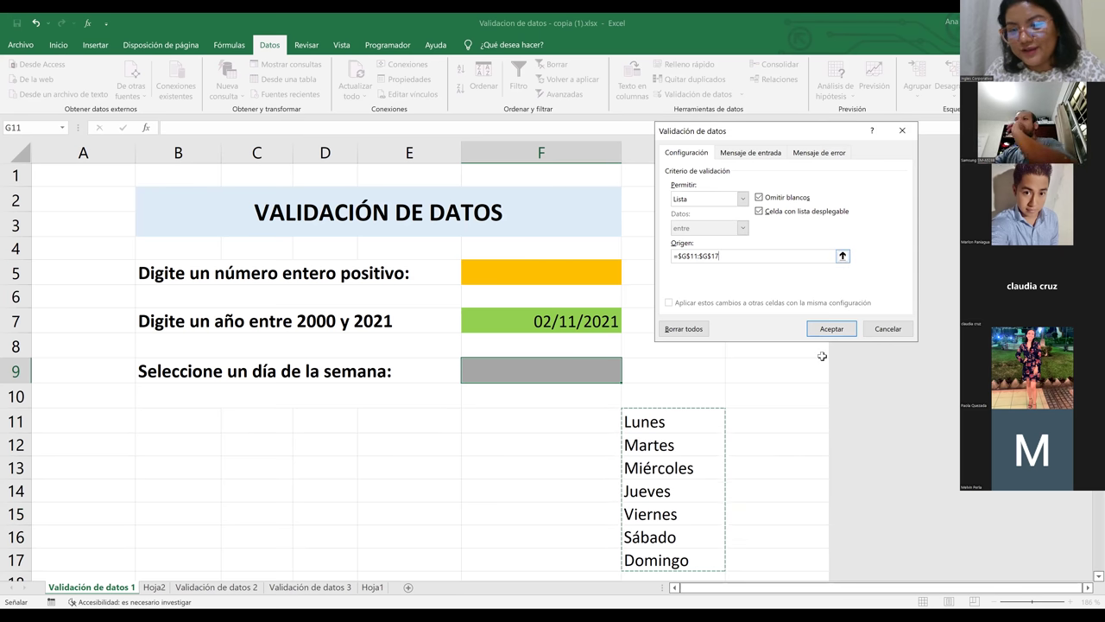
pyautogui.click(832, 329)
# Step: Test cell F9's drop-down list by choosing Jueves, Domingo and Martes in turn
pyautogui.click(627, 377)
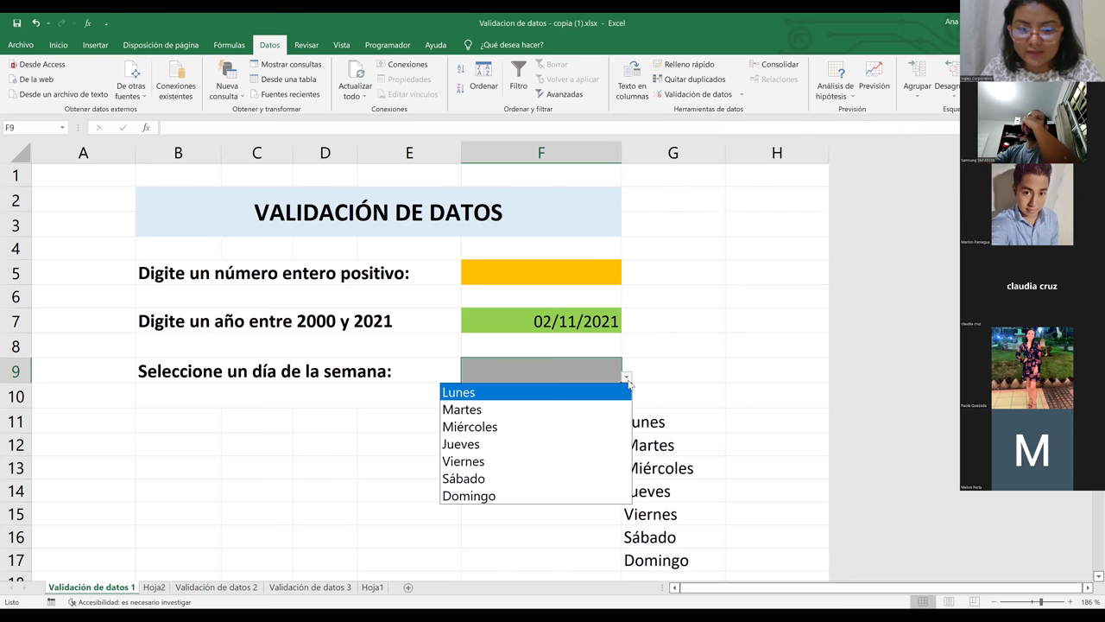
pyautogui.click(576, 376)
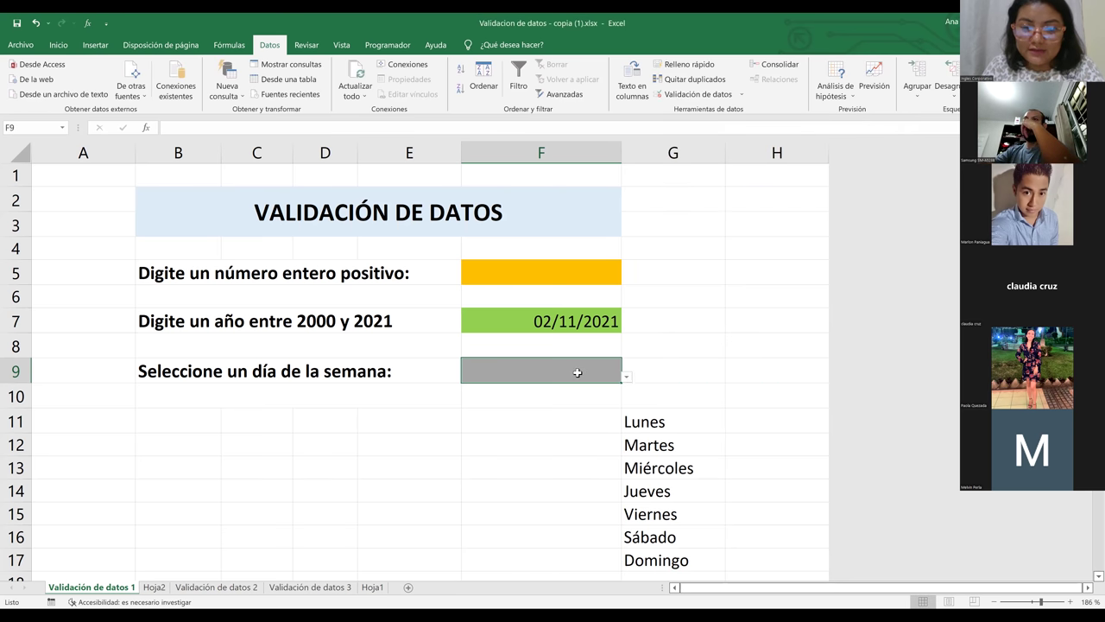
pyautogui.click(626, 377)
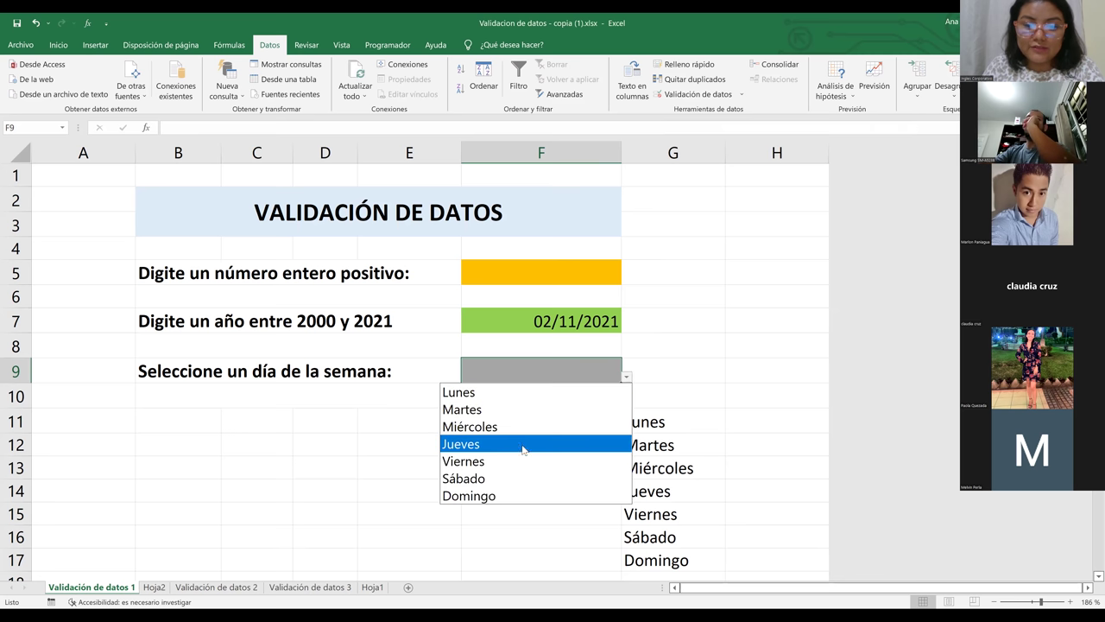
pyautogui.click(523, 445)
pyautogui.click(627, 377)
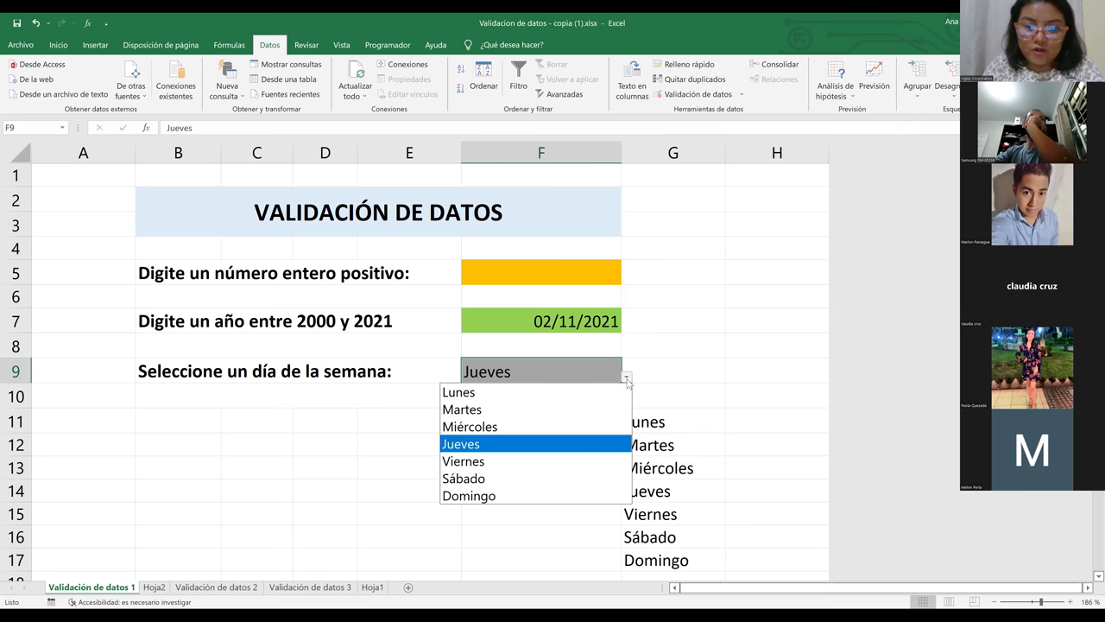
pyautogui.click(508, 495)
pyautogui.click(627, 378)
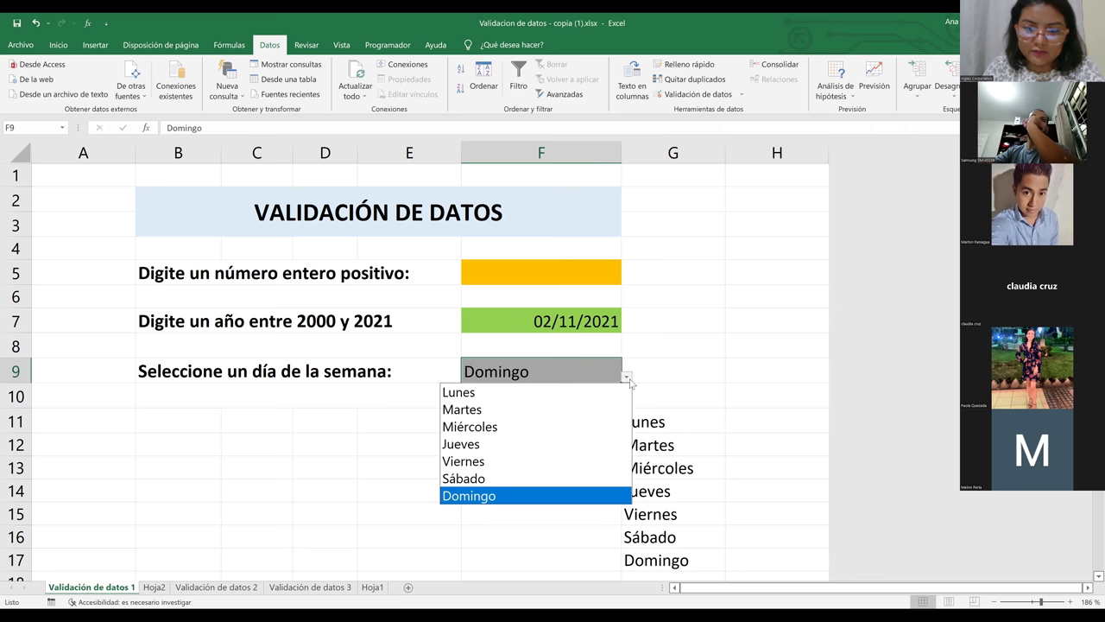
pyautogui.click(549, 404)
# Step: Delete the source weekdays in the range G11 to G17
pyautogui.click(789, 411)
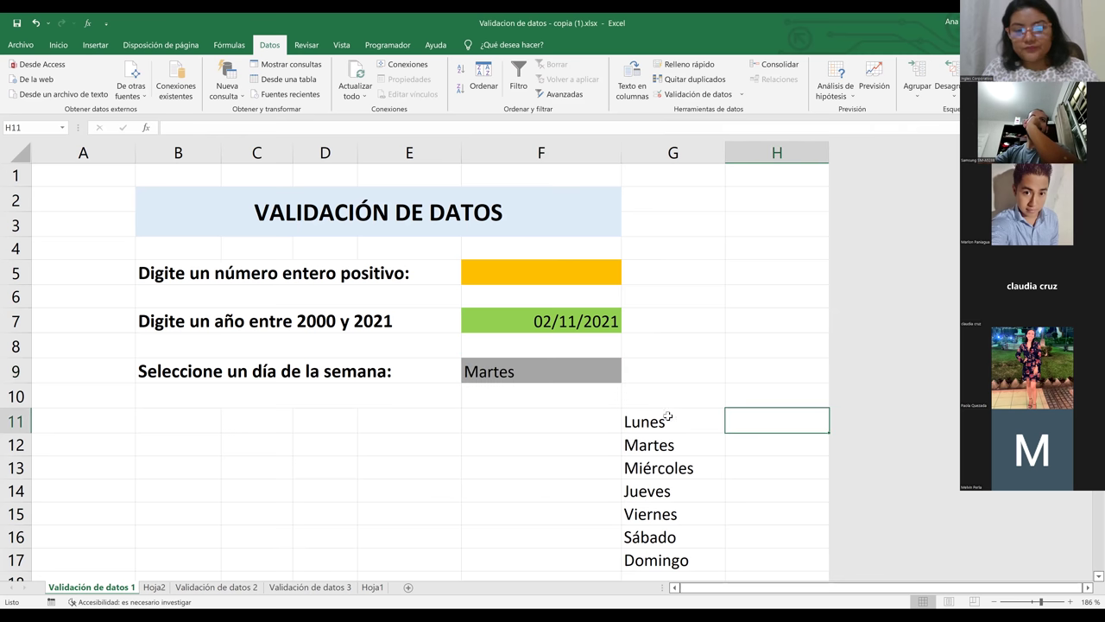
pyautogui.moveTo(665, 417); pyautogui.dragTo(660, 562)
pyautogui.press('Delete')
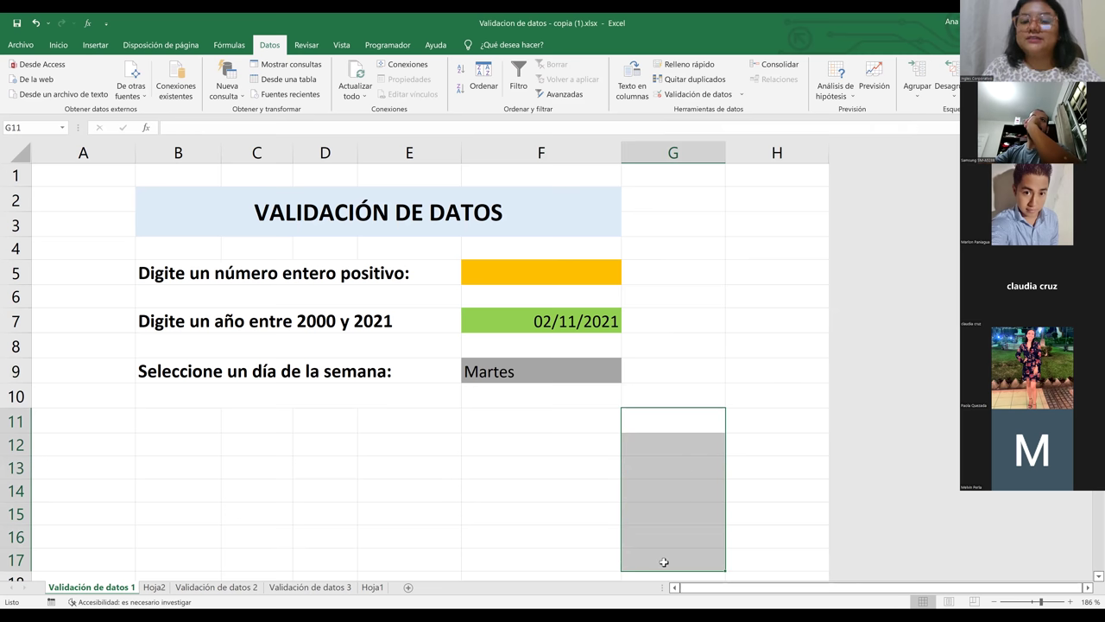
pyautogui.click(523, 467)
pyautogui.moveTo(668, 436); pyautogui.dragTo(672, 559)
# Step: Check cell F9's drop-down list without its source weekdays by repeatedly opening it and choosing blank entries
pyautogui.click(581, 363)
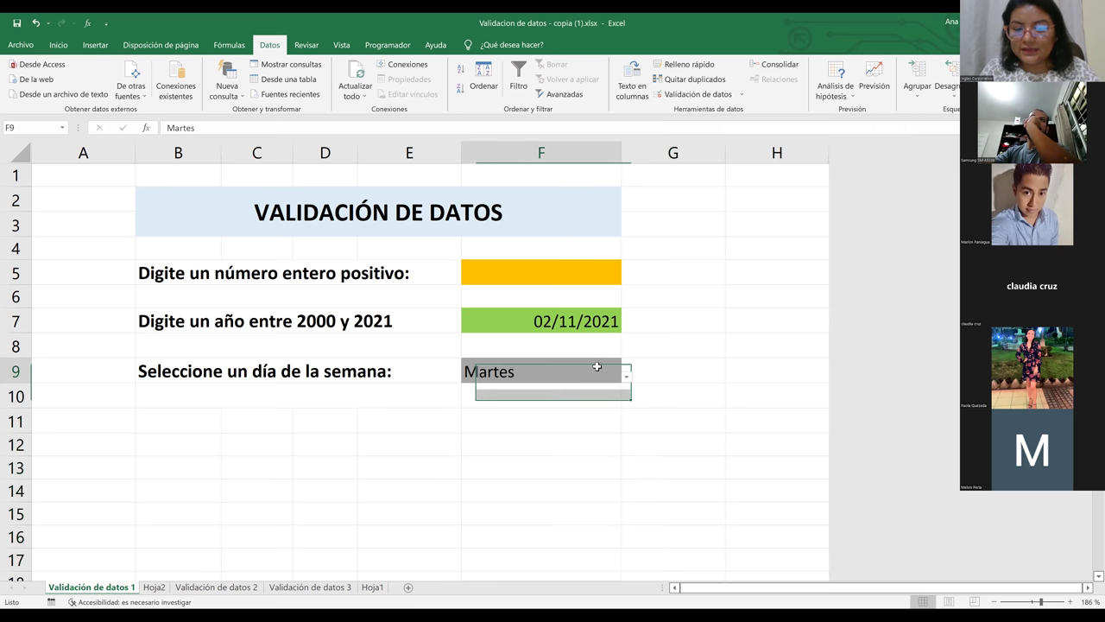
pyautogui.click(625, 376)
pyautogui.click(546, 470)
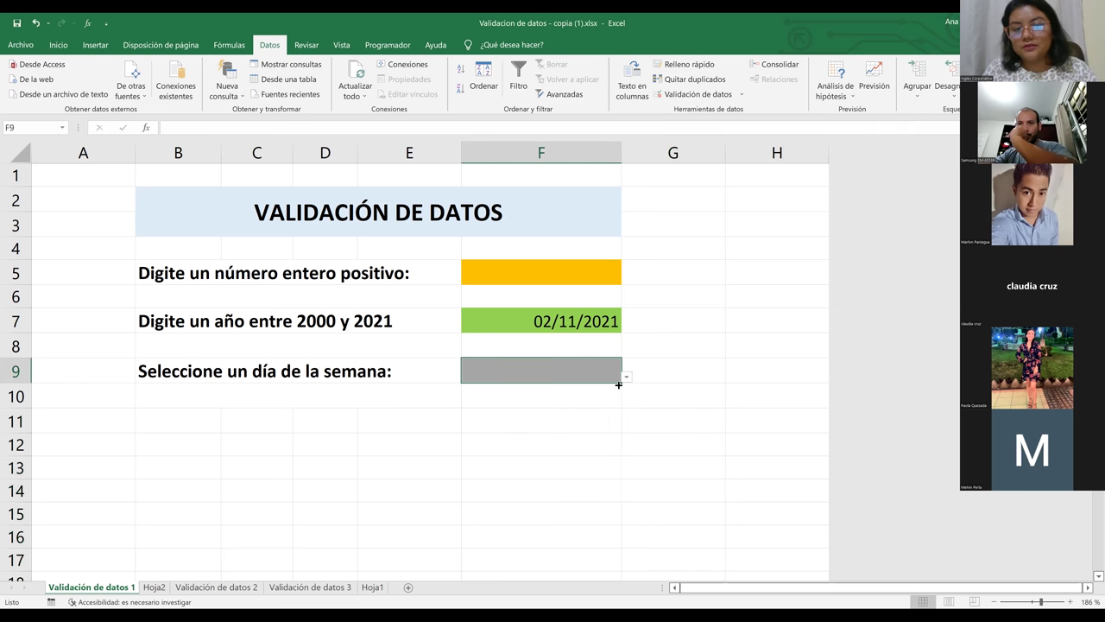
pyautogui.click(625, 376)
pyautogui.click(627, 376)
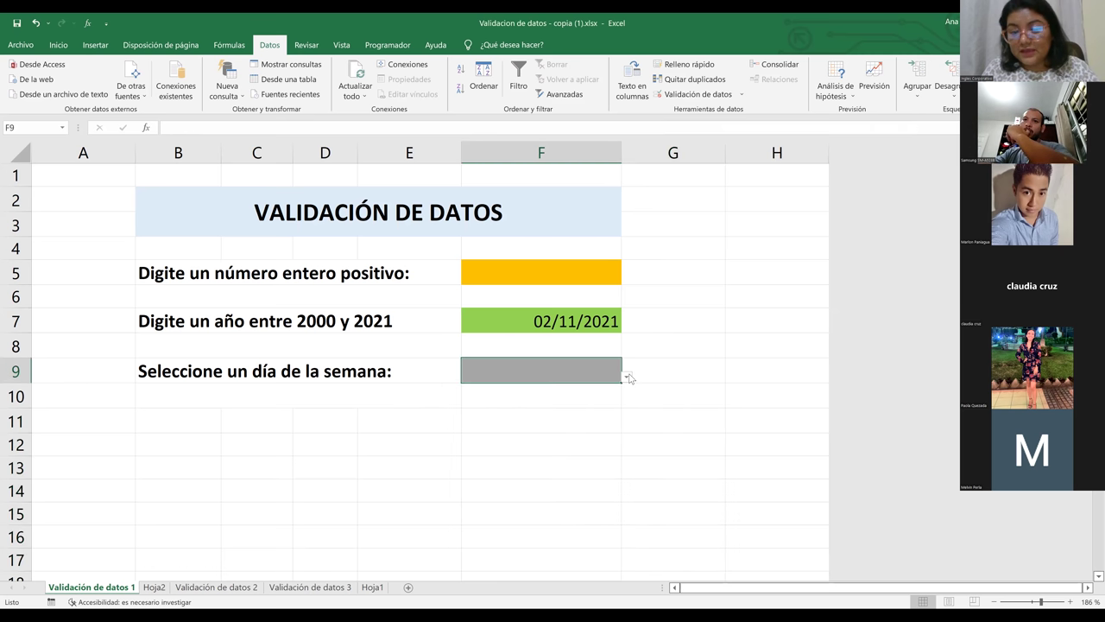
pyautogui.click(627, 377)
pyautogui.click(627, 378)
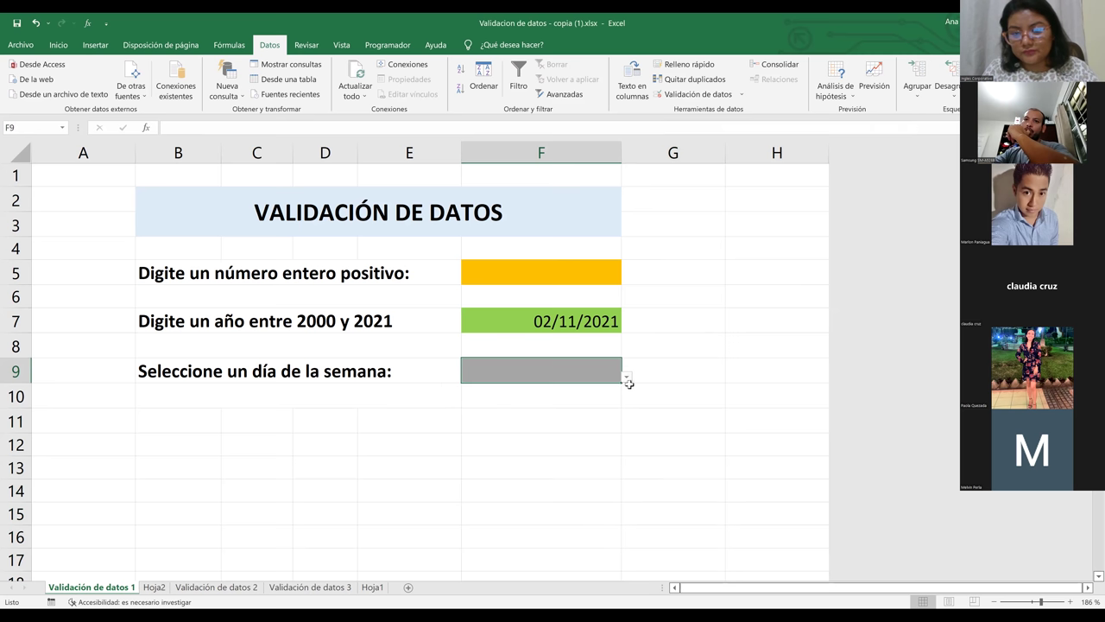
pyautogui.click(627, 380)
pyautogui.click(564, 494)
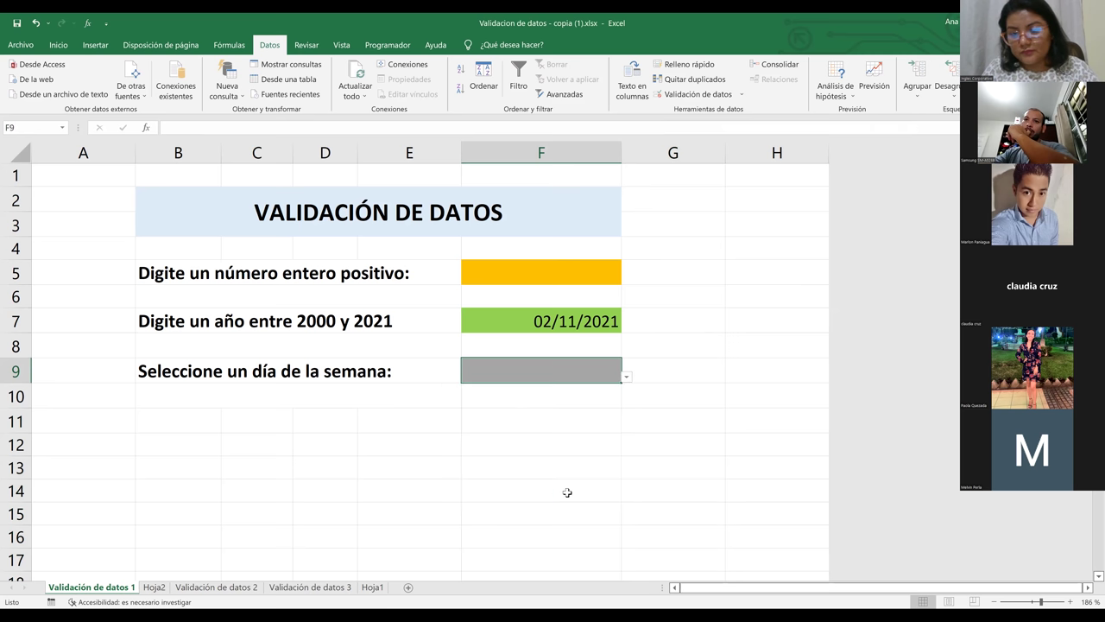
pyautogui.click(627, 379)
pyautogui.click(558, 422)
pyautogui.click(626, 378)
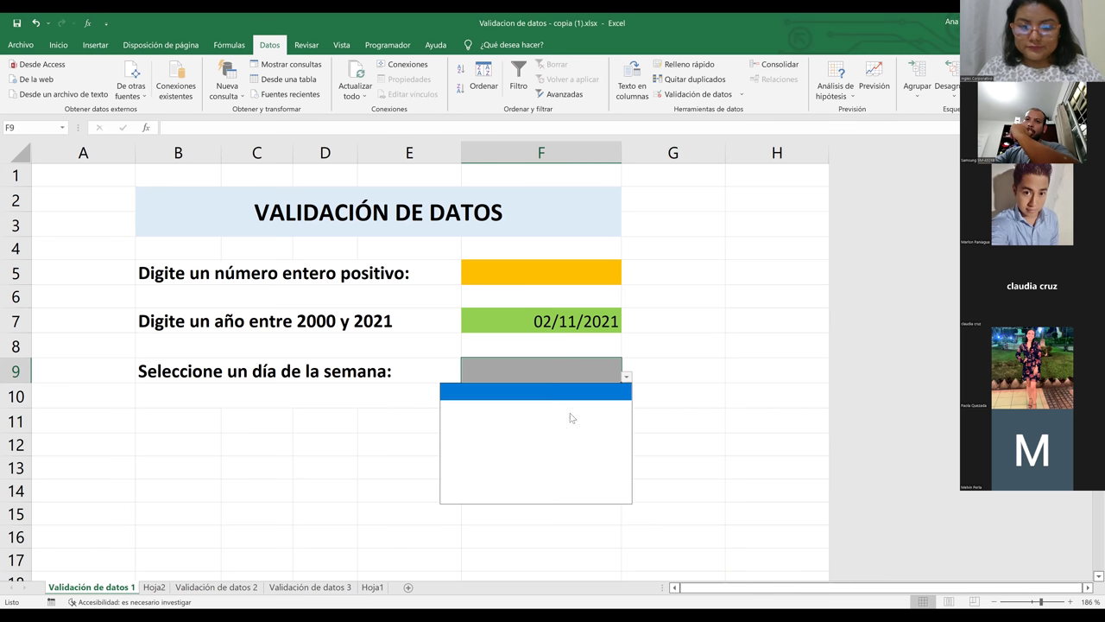
pyautogui.click(537, 449)
pyautogui.click(628, 379)
pyautogui.click(535, 494)
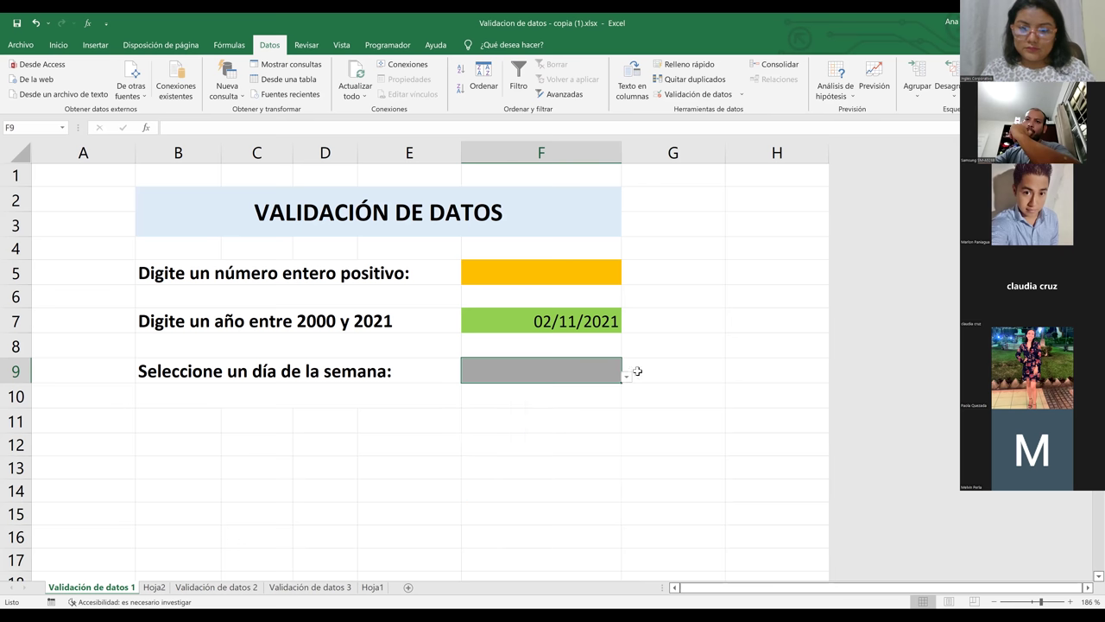
pyautogui.click(626, 380)
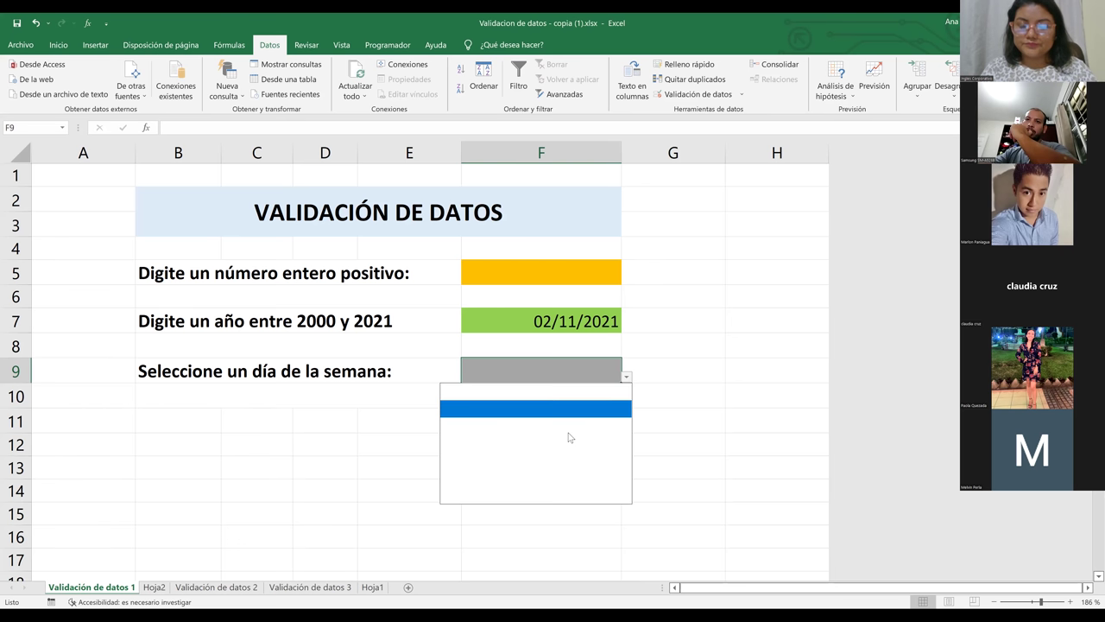
pyautogui.click(621, 383)
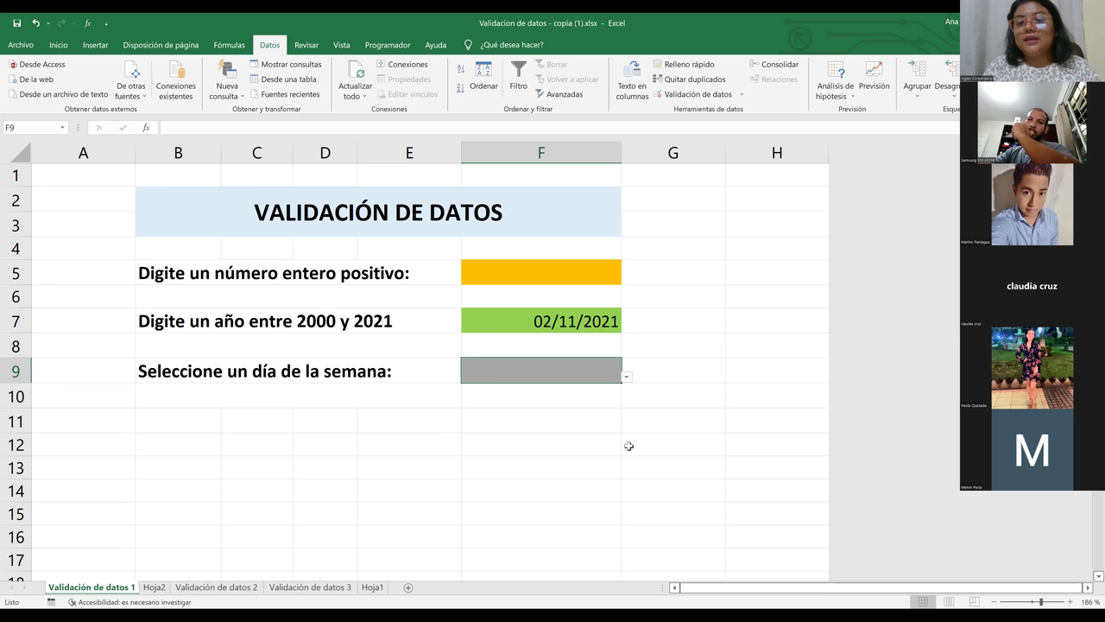
# Step: Recheck the drop-down list in cell F9 by picking two of its empty entries
pyautogui.moveTo(663, 444); pyautogui.dragTo(658, 383)
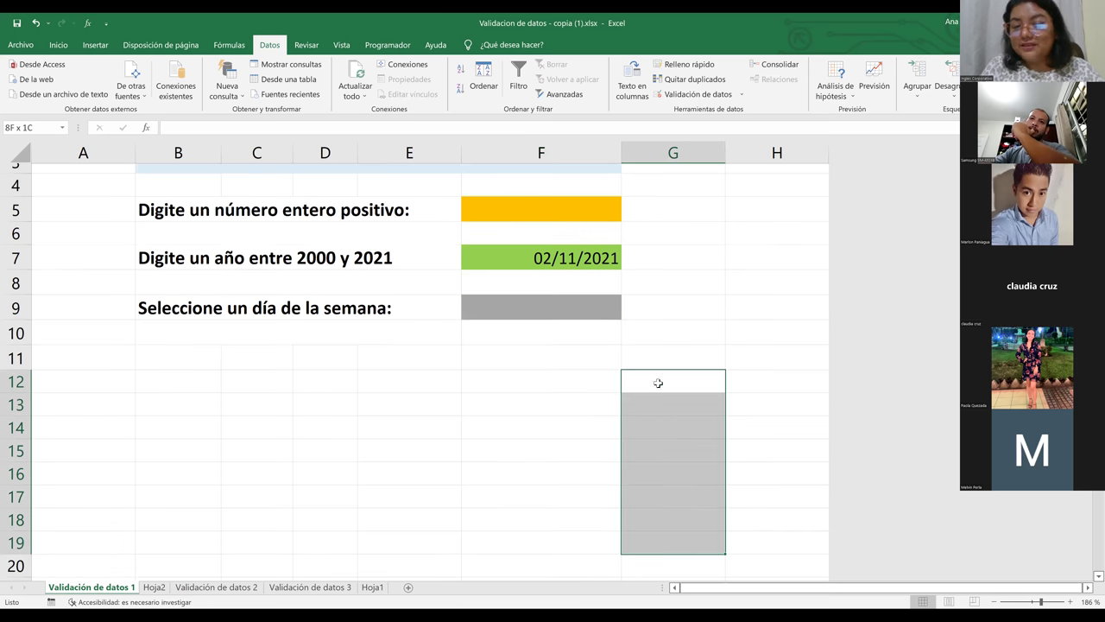
pyautogui.click(604, 302)
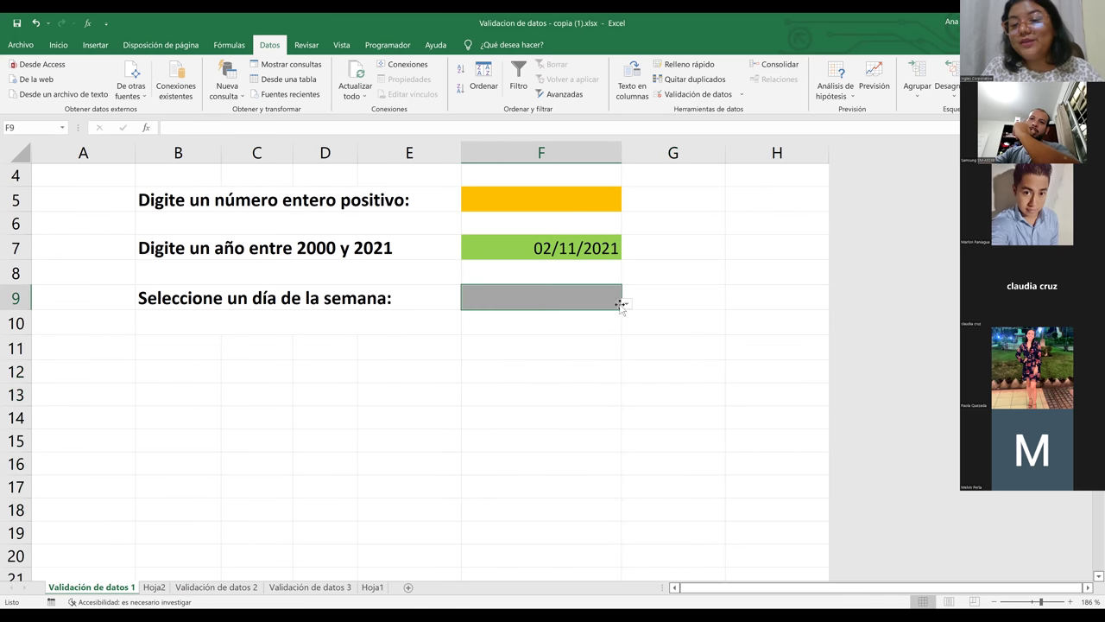
pyautogui.click(626, 304)
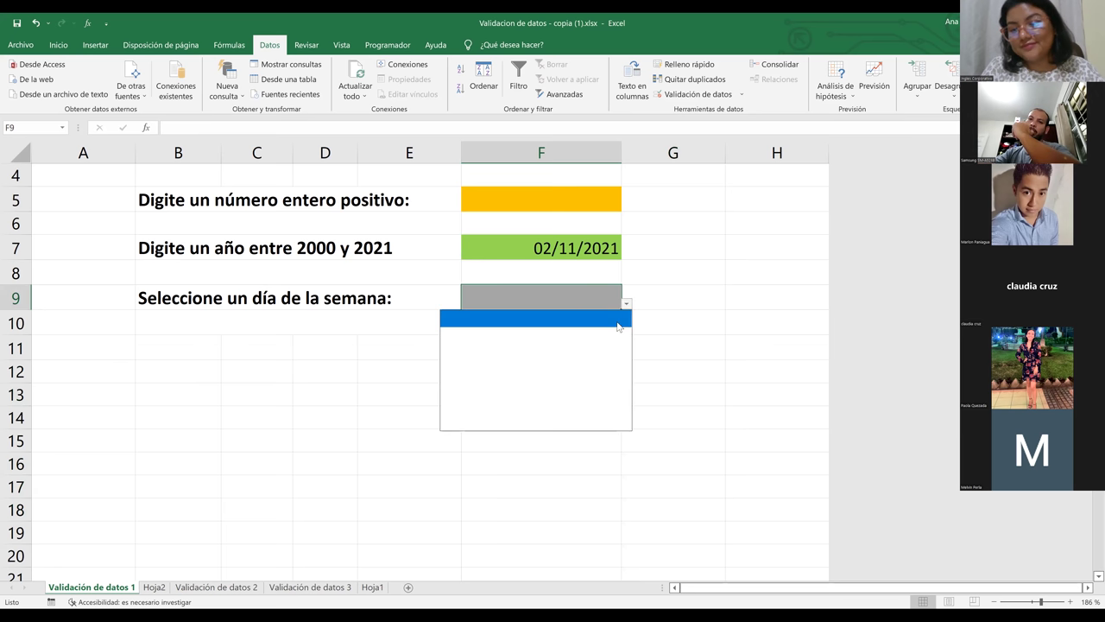
pyautogui.click(594, 361)
pyautogui.click(626, 305)
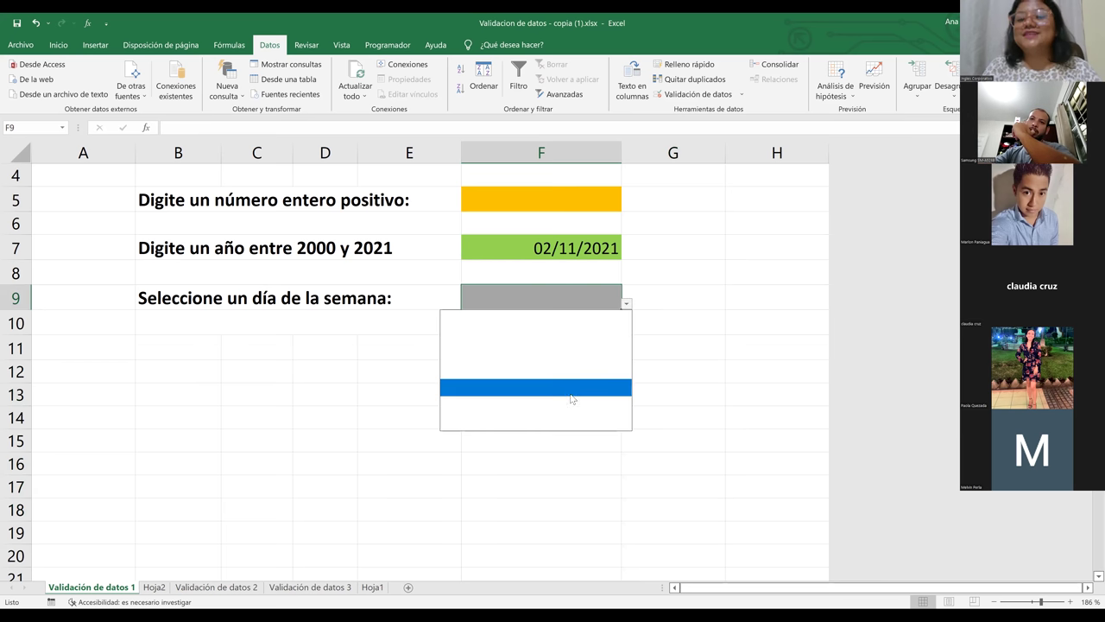
pyautogui.click(570, 394)
pyautogui.click(653, 358)
# Step: Clear all data validation criteria from the weekday cell F9 and apply the change
pyautogui.click(595, 305)
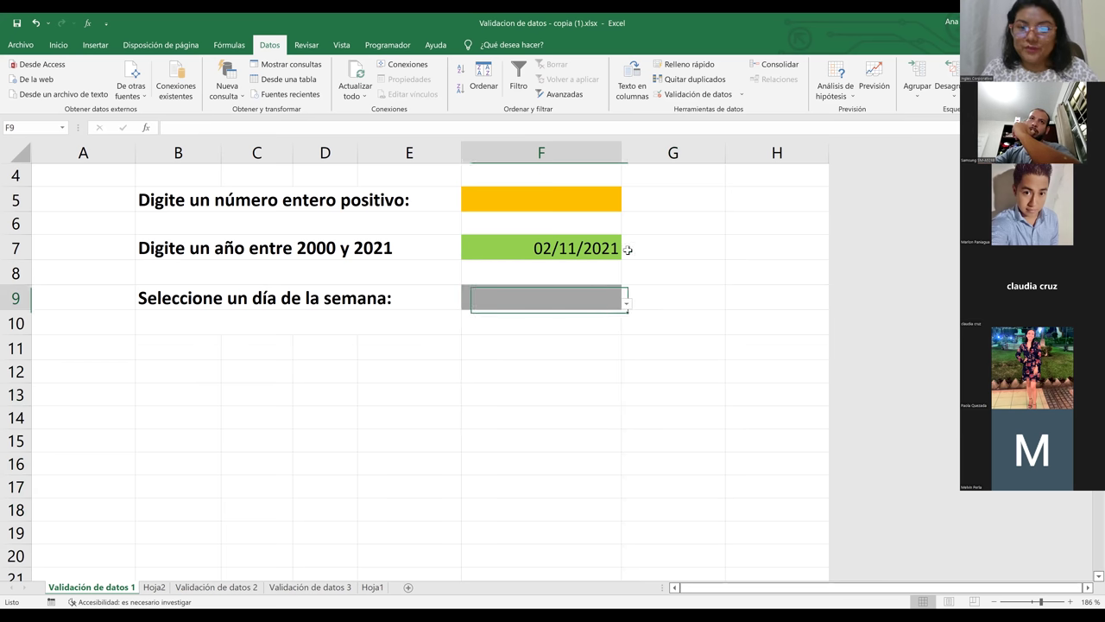
pyautogui.click(679, 96)
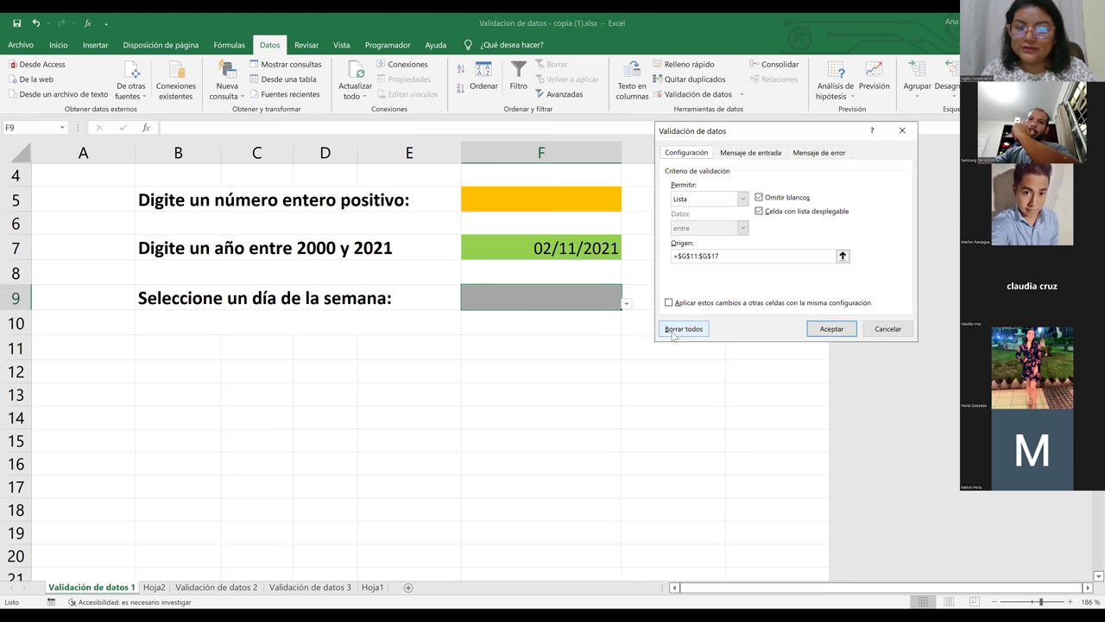
pyautogui.click(674, 334)
pyautogui.click(832, 331)
pyautogui.click(583, 417)
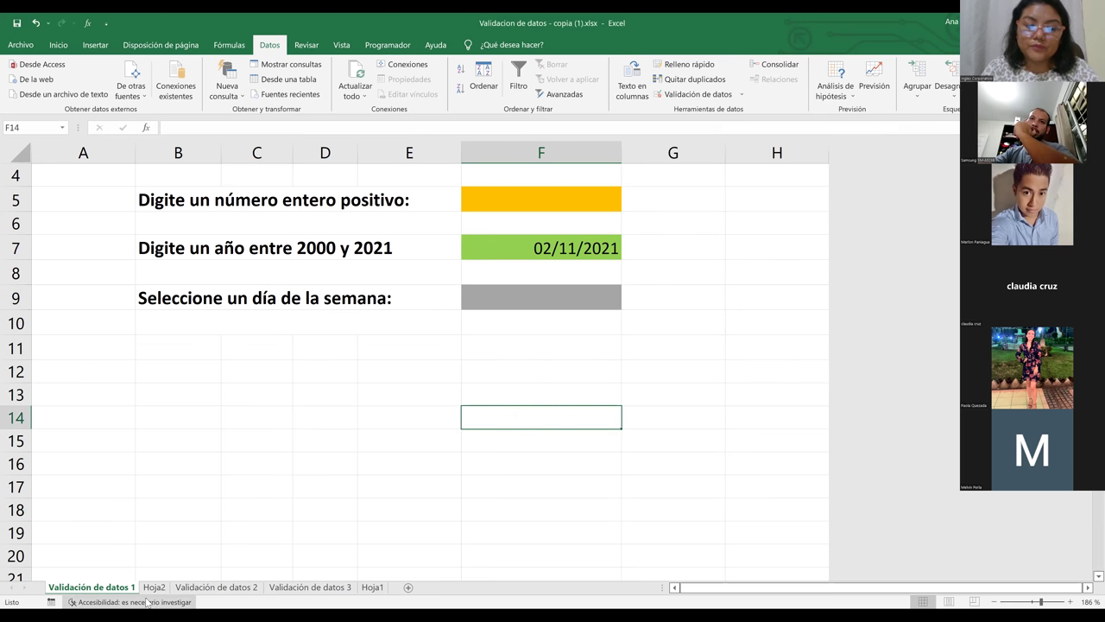
pyautogui.click(547, 340)
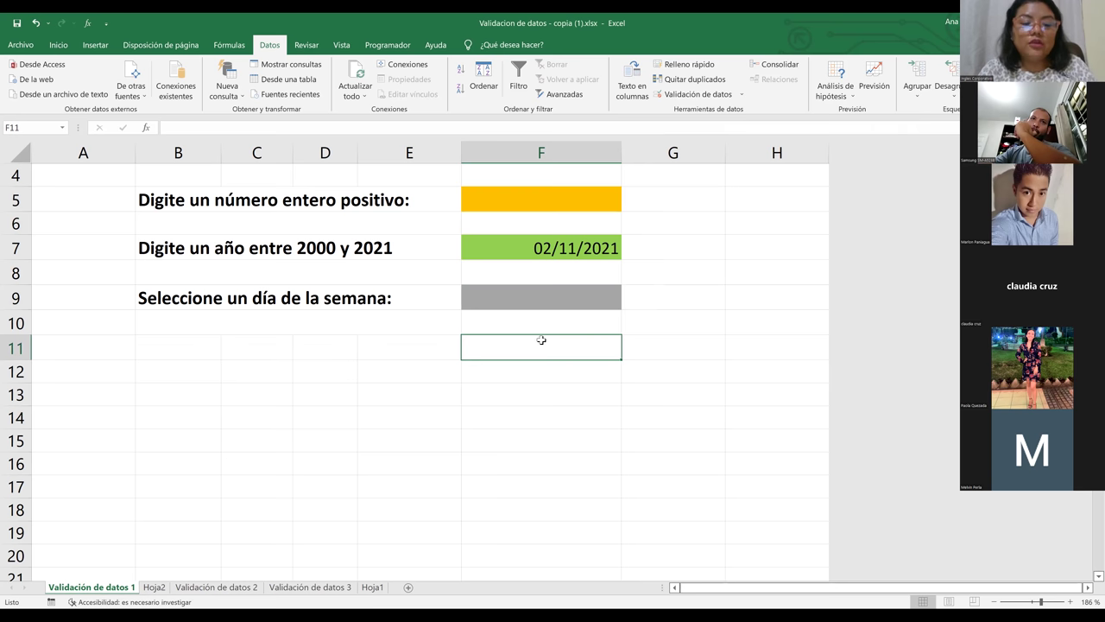
# Step: Review the weekday list in column A of the Hoja2 sheet and return to the Validación de datos 1 sheet
pyautogui.click(154, 587)
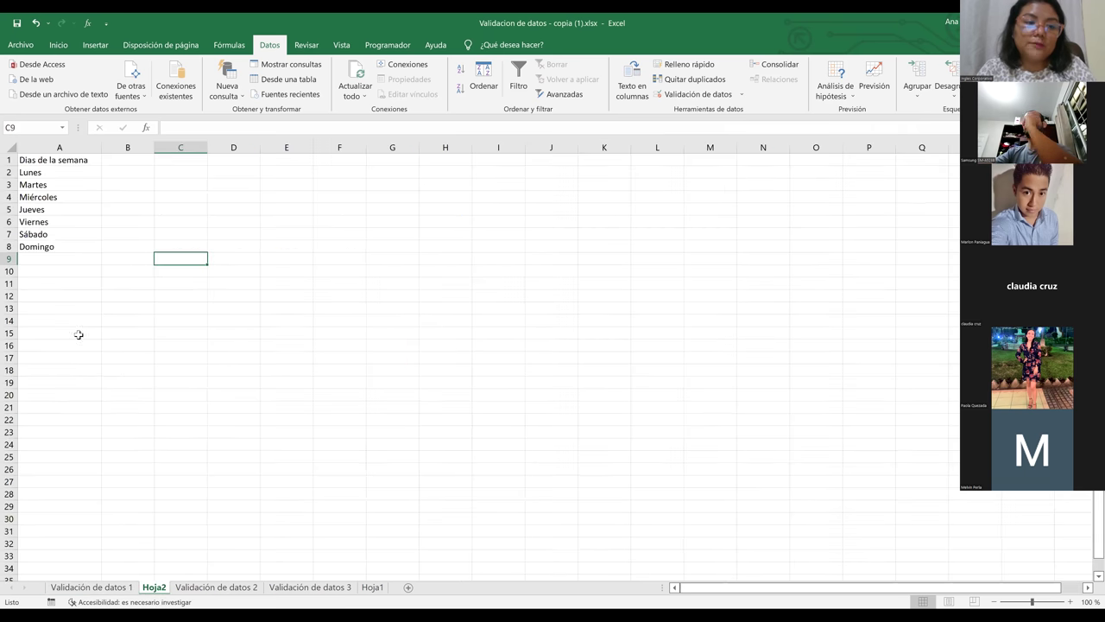
pyautogui.moveTo(51, 161); pyautogui.dragTo(41, 249)
pyautogui.click(43, 248)
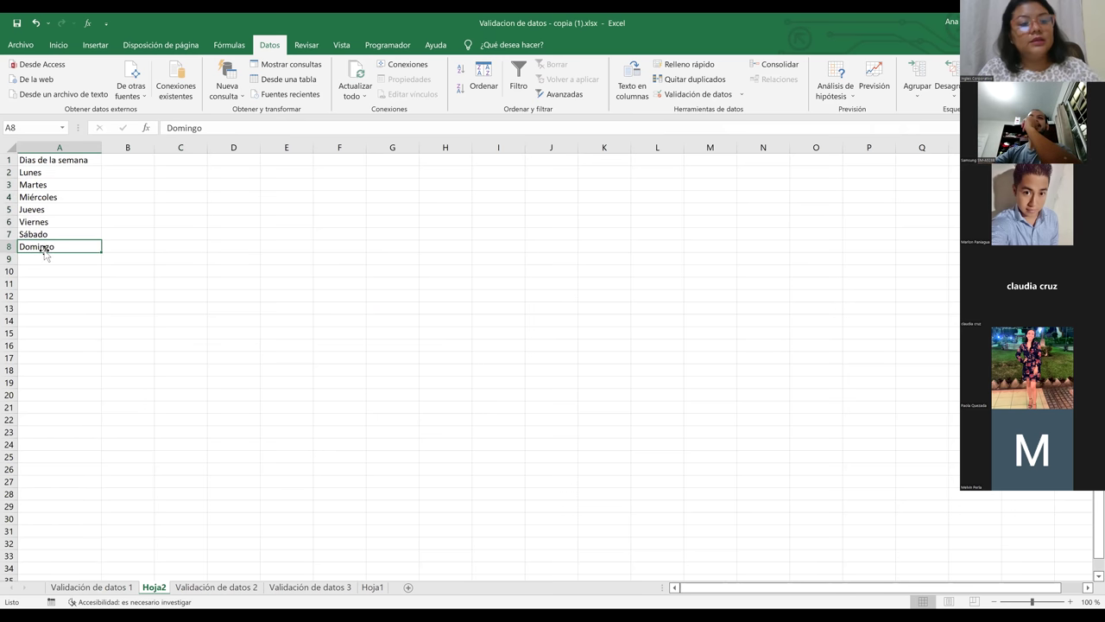
pyautogui.click(103, 592)
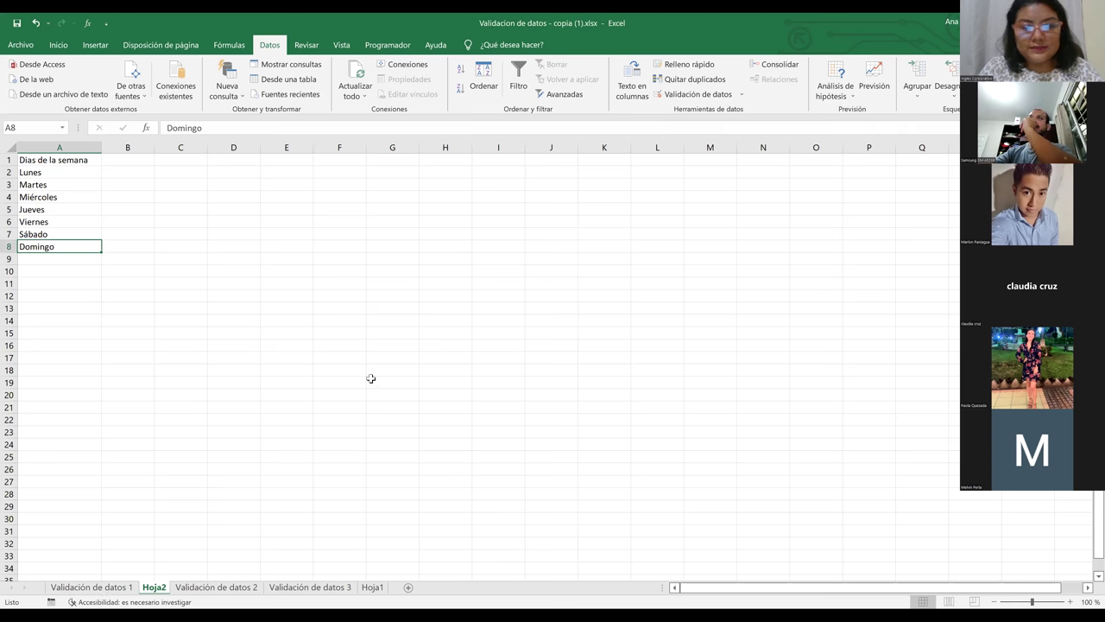
# Step: Restrict cell F9 to a drop-down list (Lista) whose source is the weekdays Lunes to Domingo on the Hoja2 sheet
pyautogui.click(502, 294)
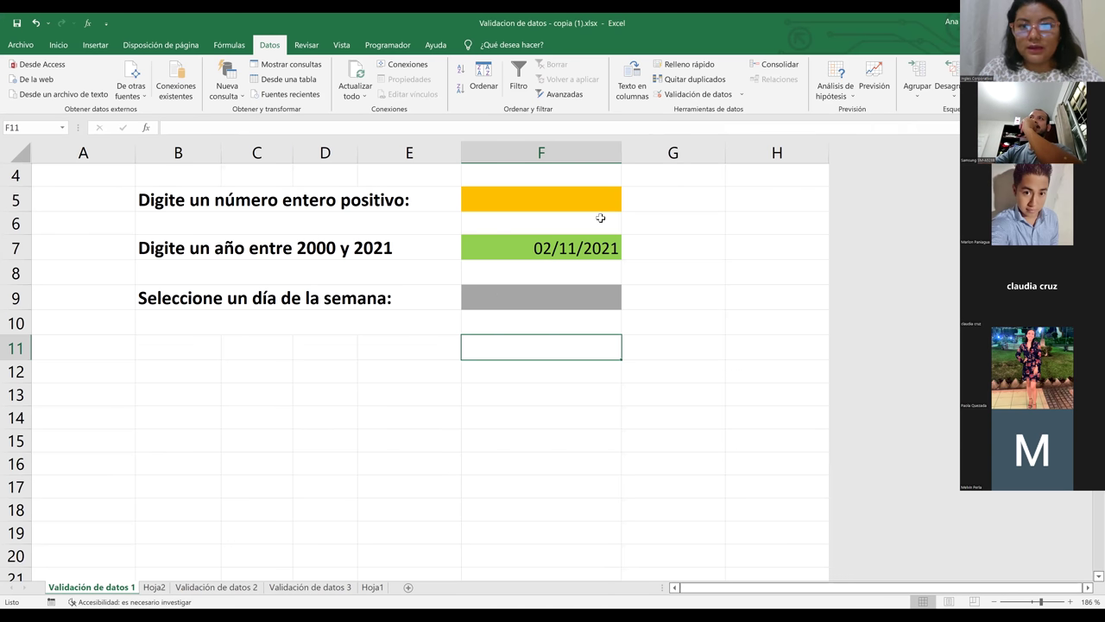
pyautogui.click(702, 97)
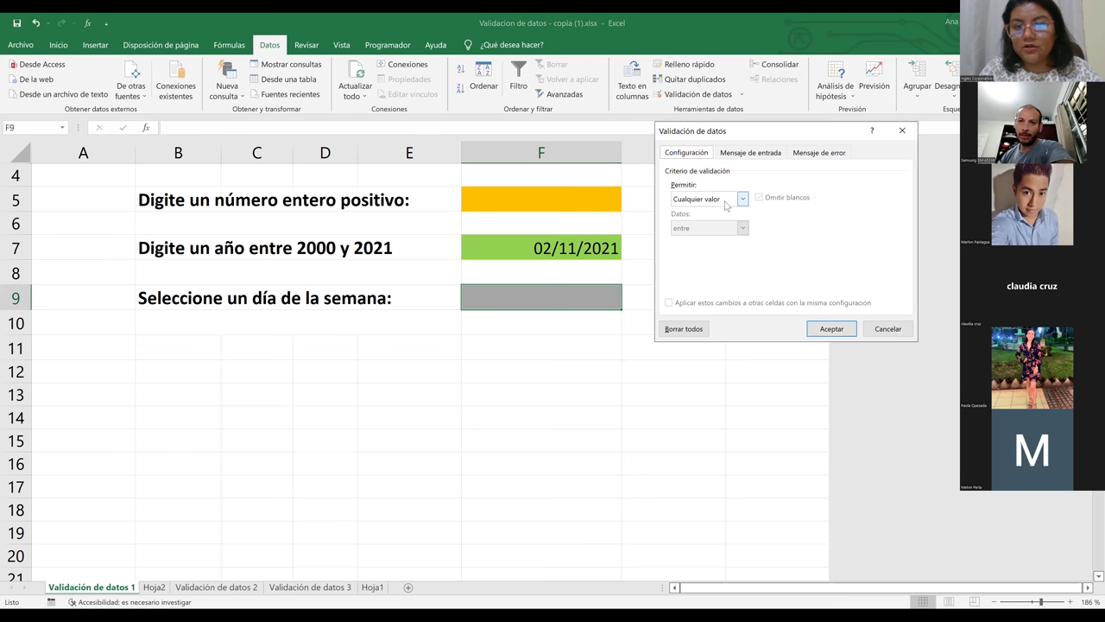
pyautogui.click(725, 200)
pyautogui.click(711, 230)
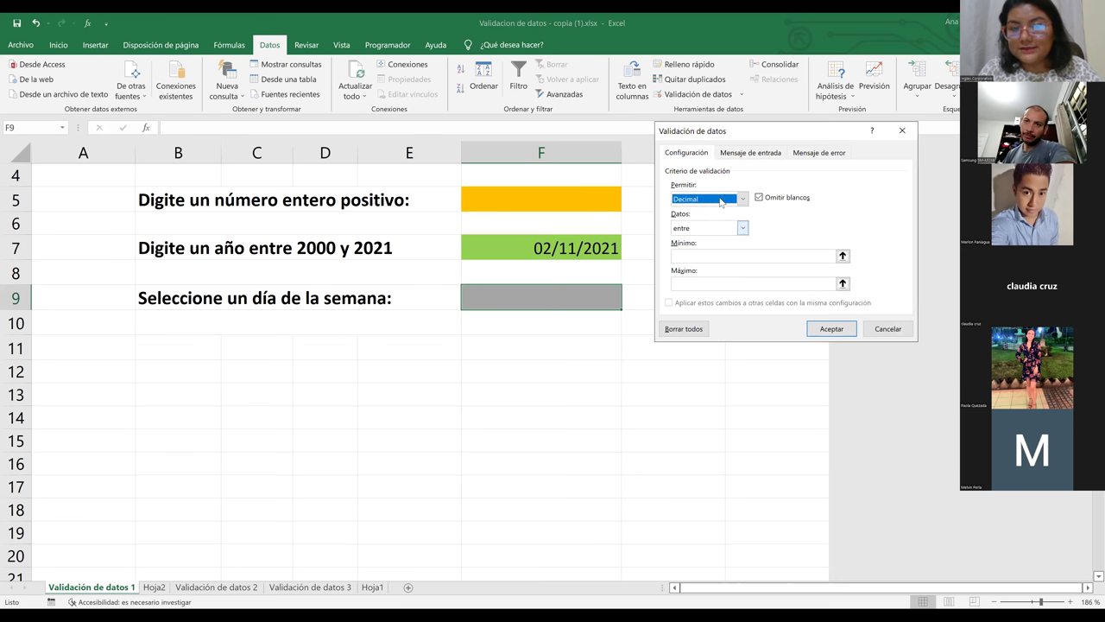
pyautogui.hotkey('alt', 'Down')
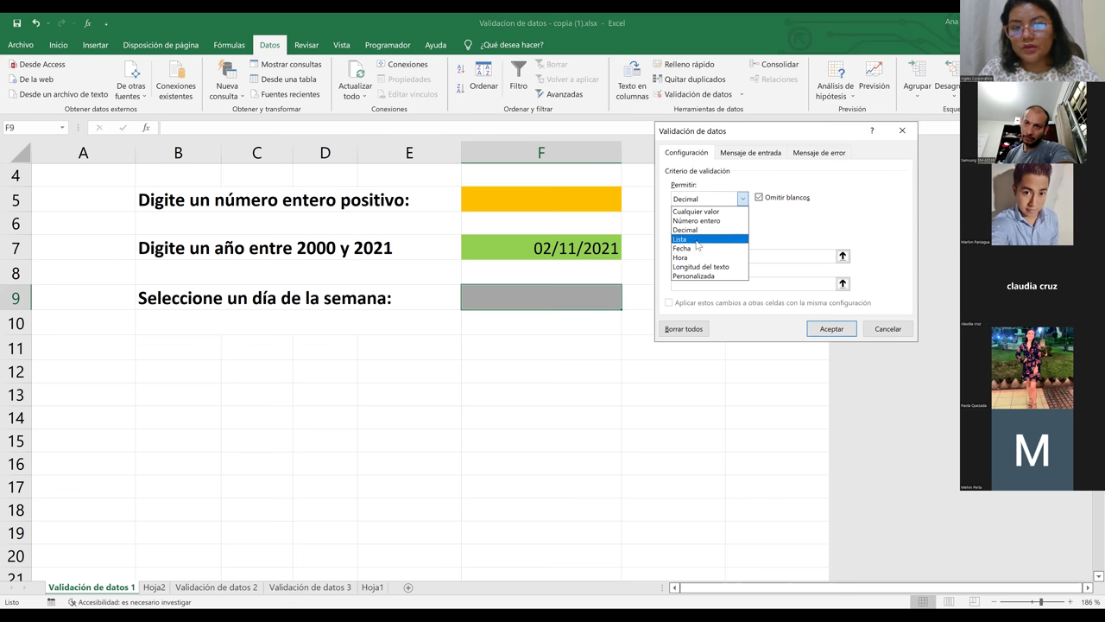
pyautogui.press('Return')
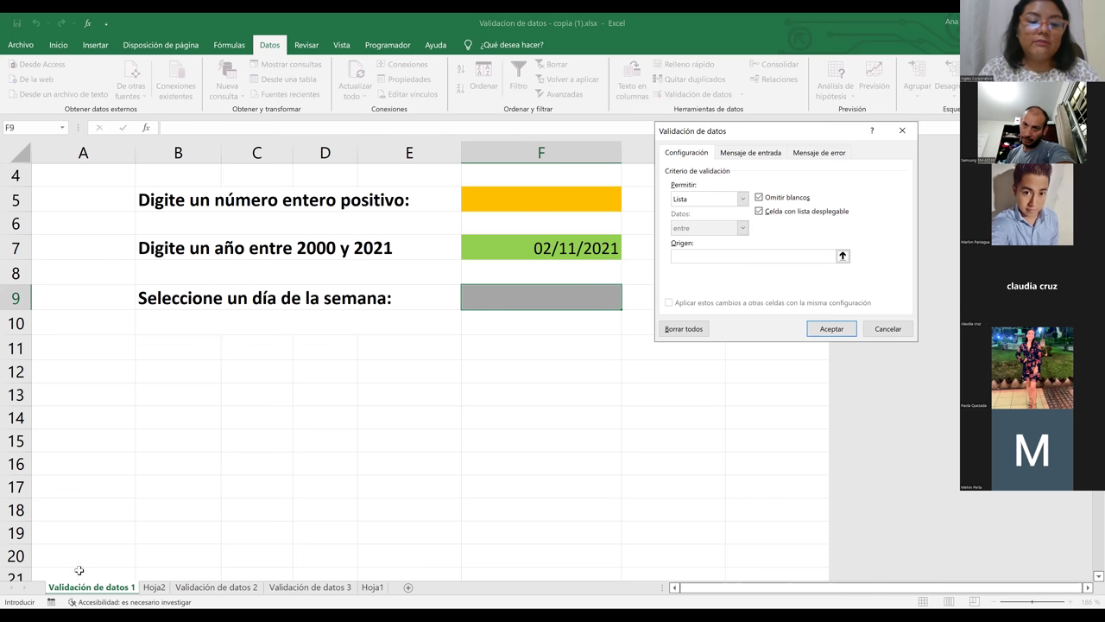
pyautogui.click(153, 587)
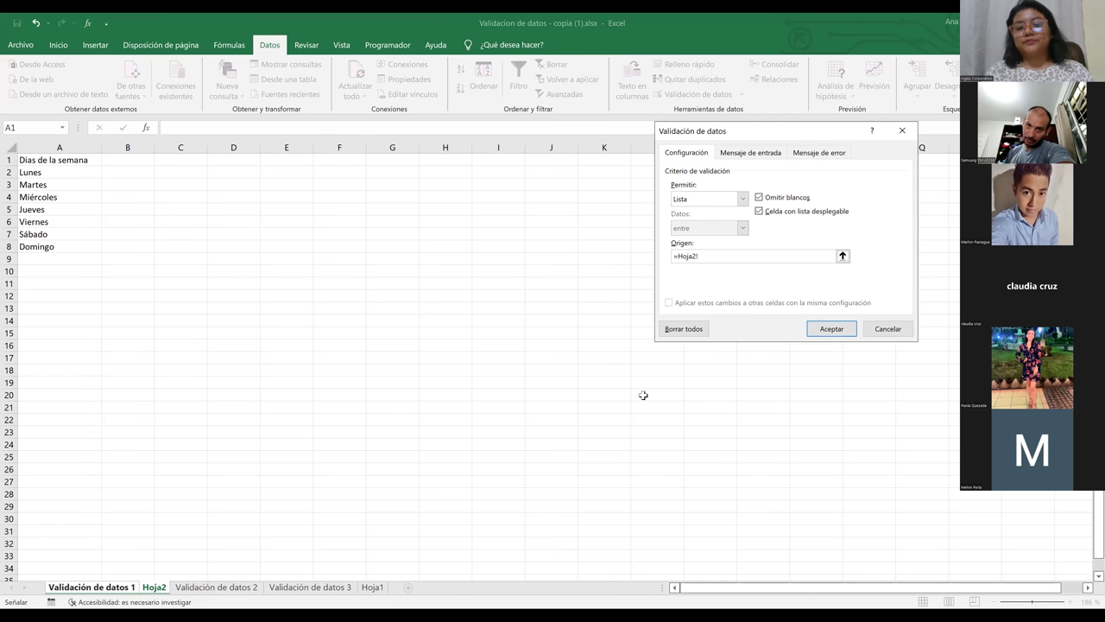
pyautogui.click(831, 329)
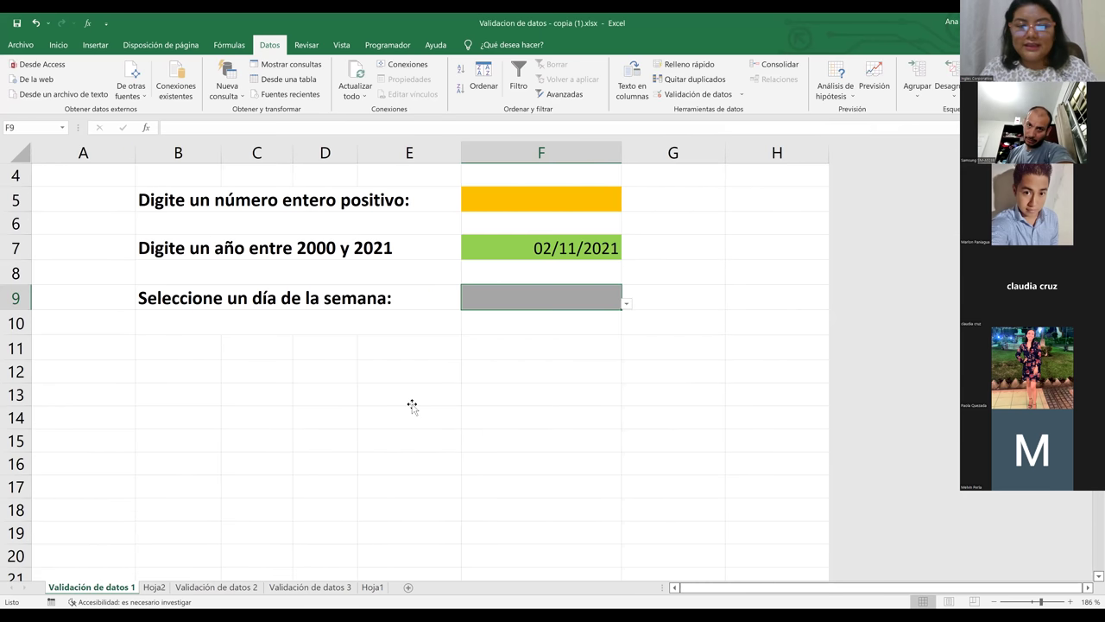
# Step: Try the weekday drop-down in cell F9 with several days, including Miércoles, and finish with Jueves selected
pyautogui.click(393, 396)
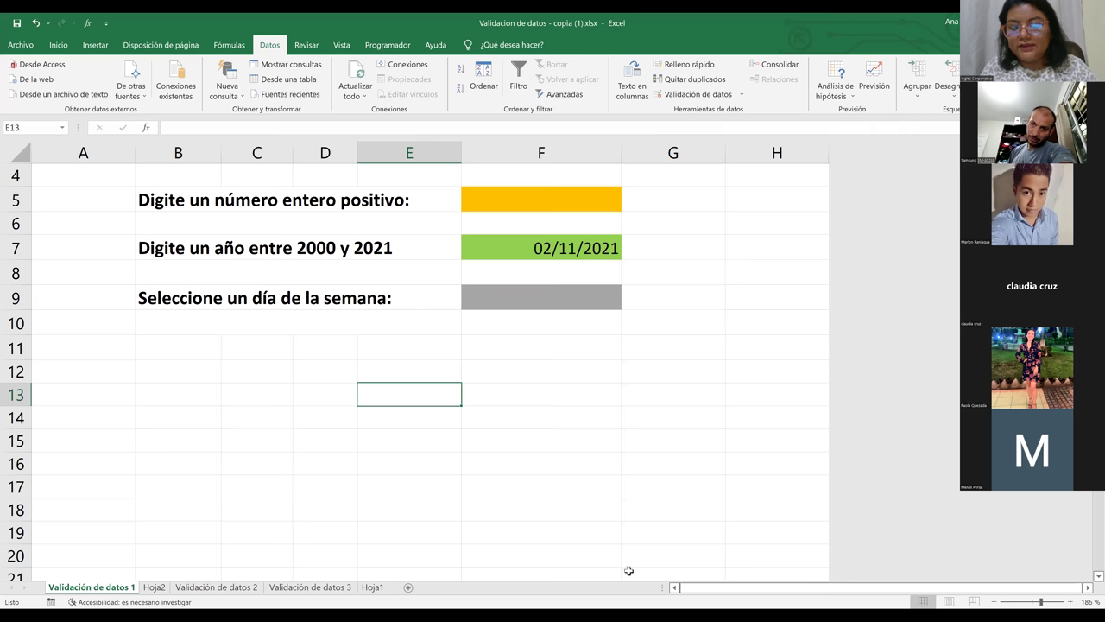
pyautogui.click(728, 482)
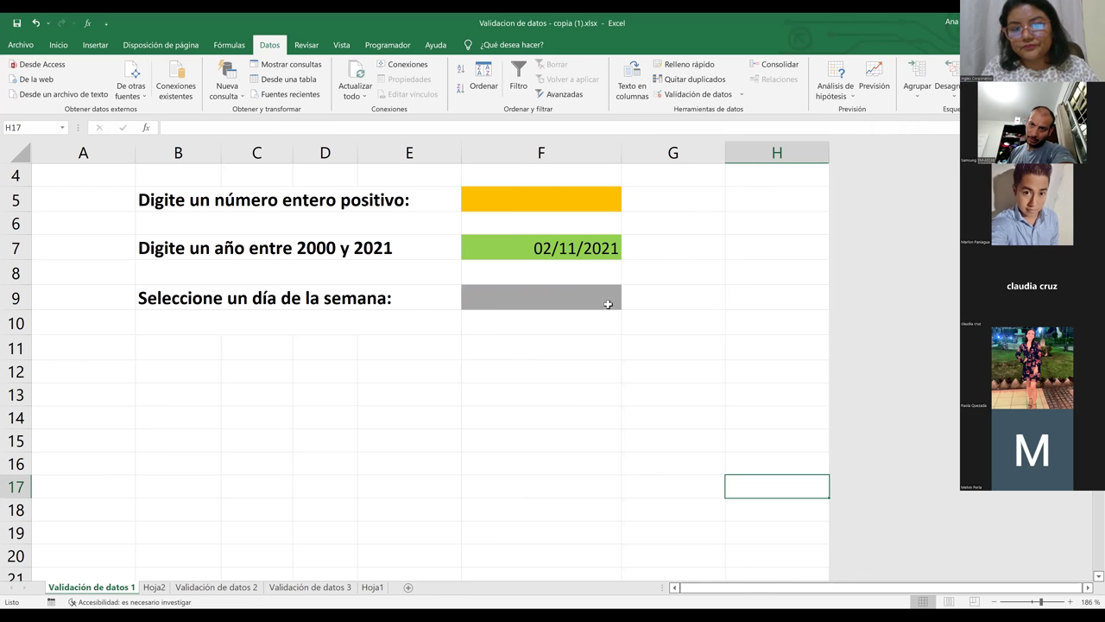
pyautogui.click(569, 297)
pyautogui.click(627, 304)
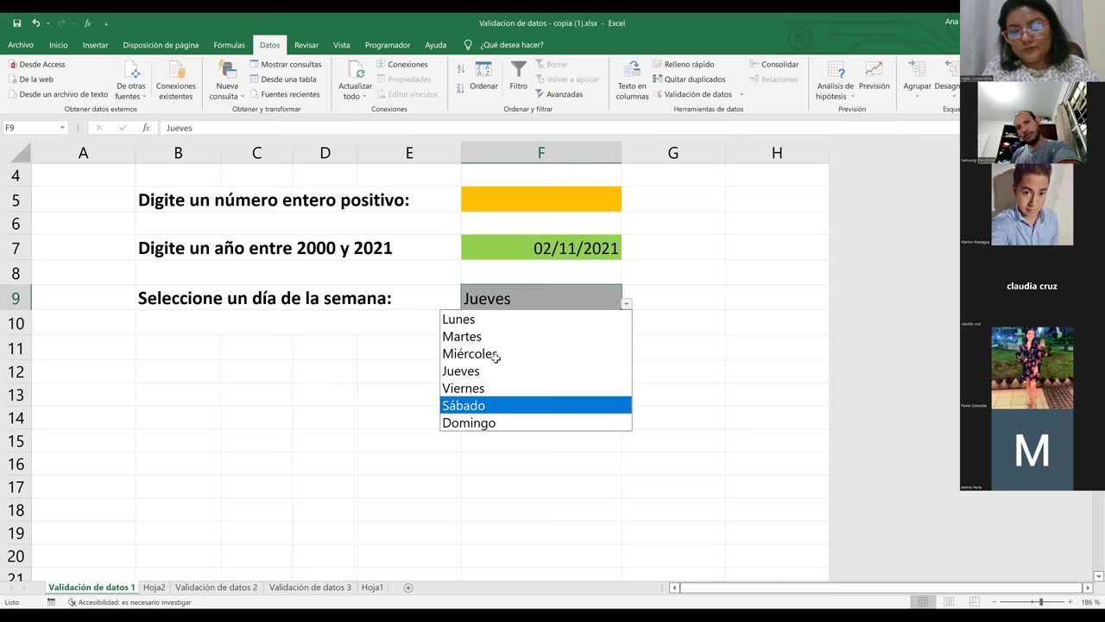
pyautogui.press('Return')
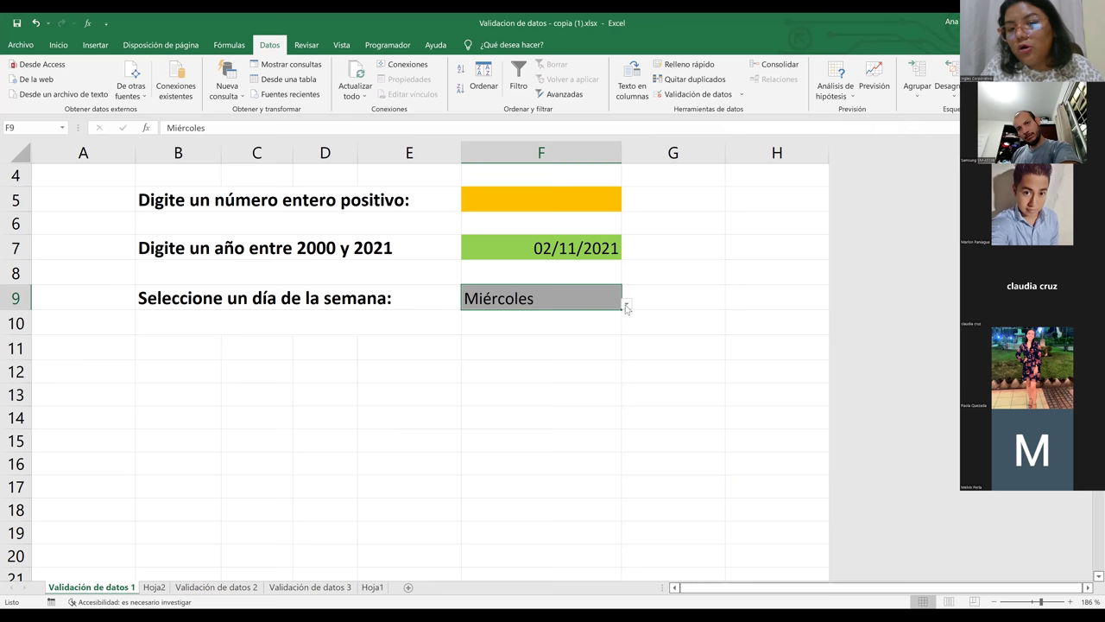
pyautogui.hotkey('alt', 'Down')
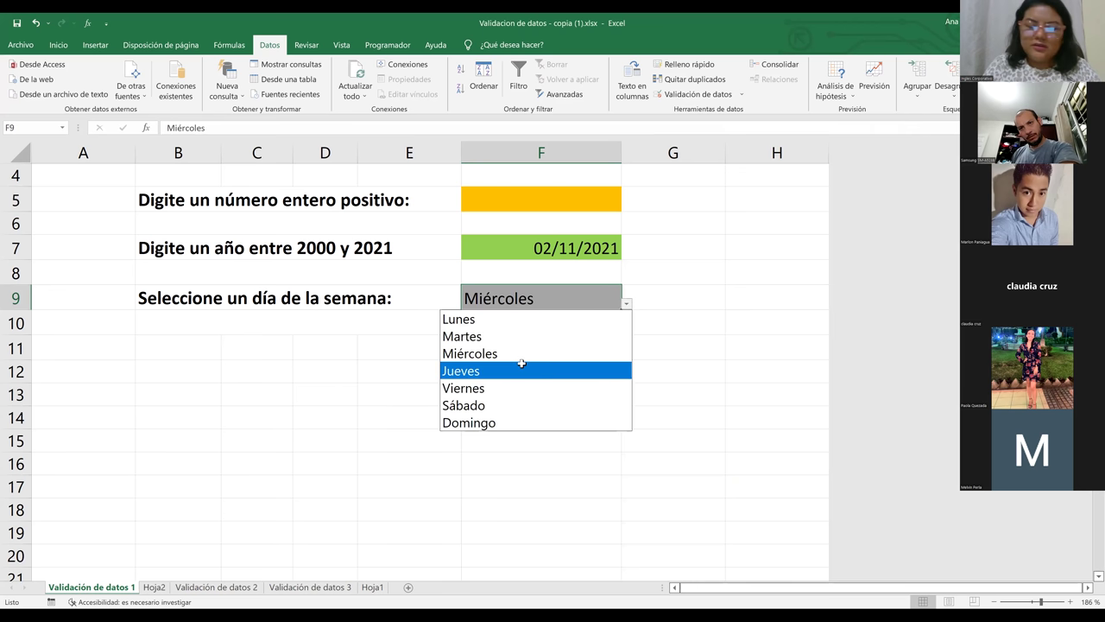
pyautogui.click(517, 365)
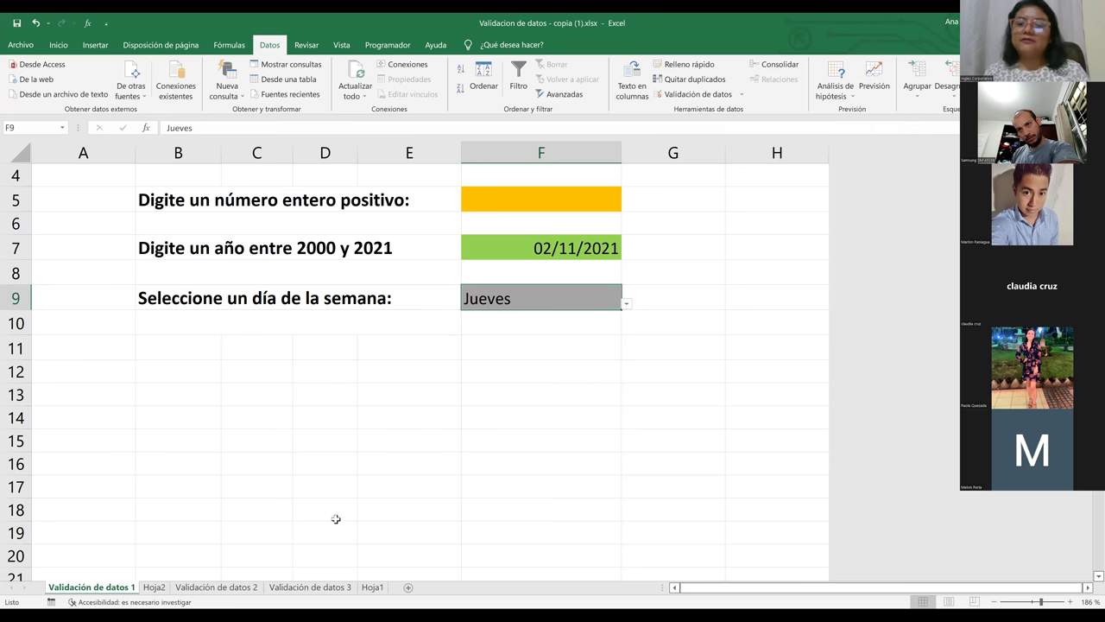
# Step: Examine the source list of weekdays on Hoja2 and compare it with the neighbouring validation sheets
pyautogui.click(153, 587)
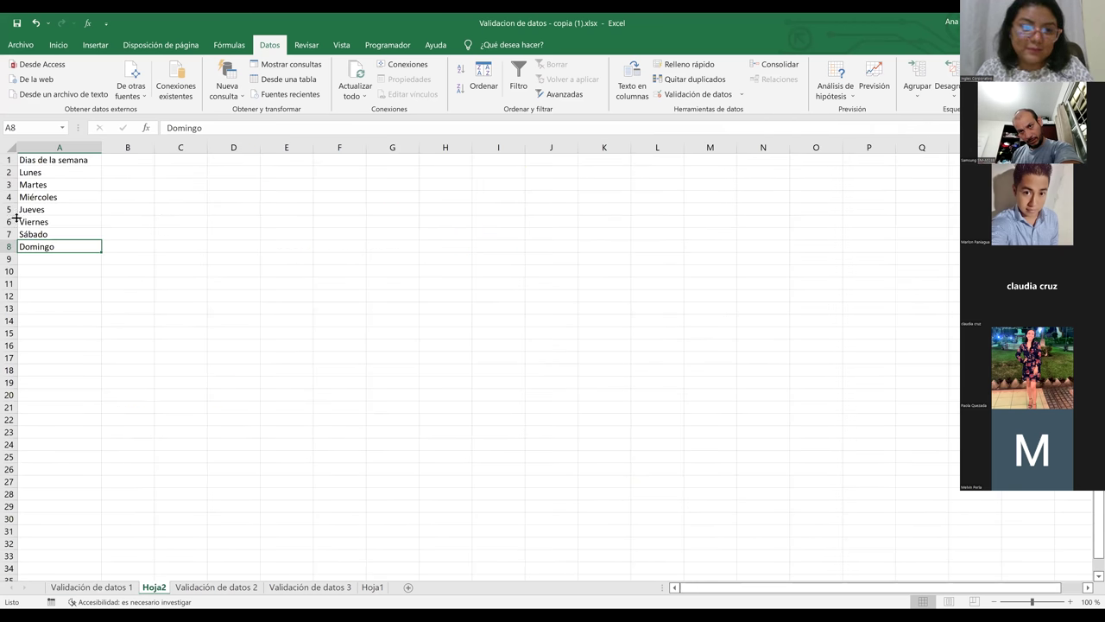
pyautogui.moveTo(200, 162); pyautogui.dragTo(178, 172)
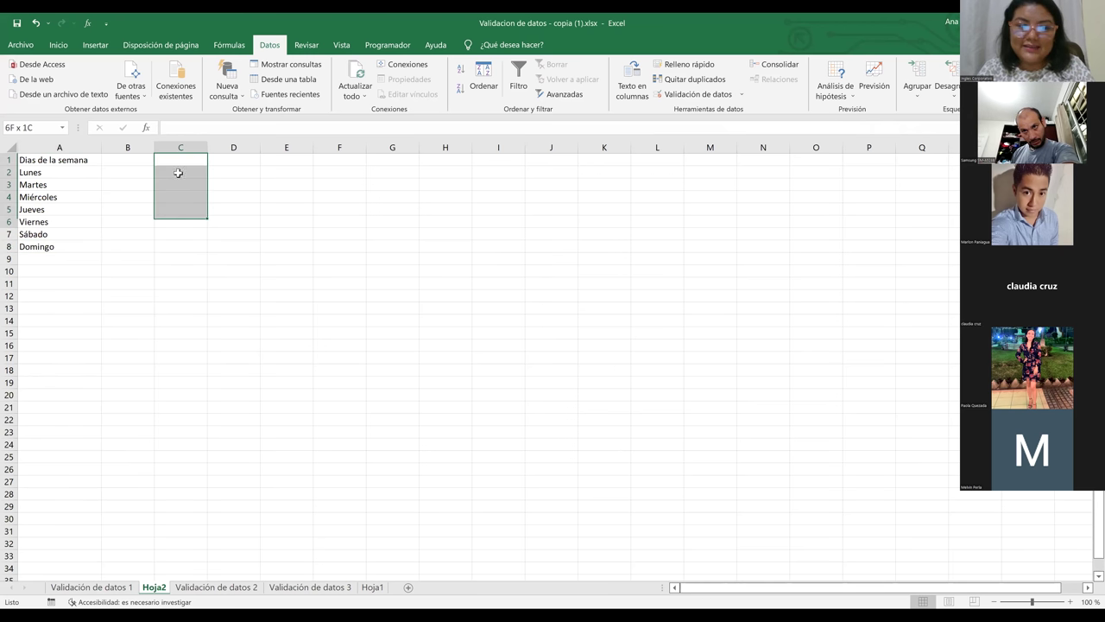
pyautogui.click(179, 174)
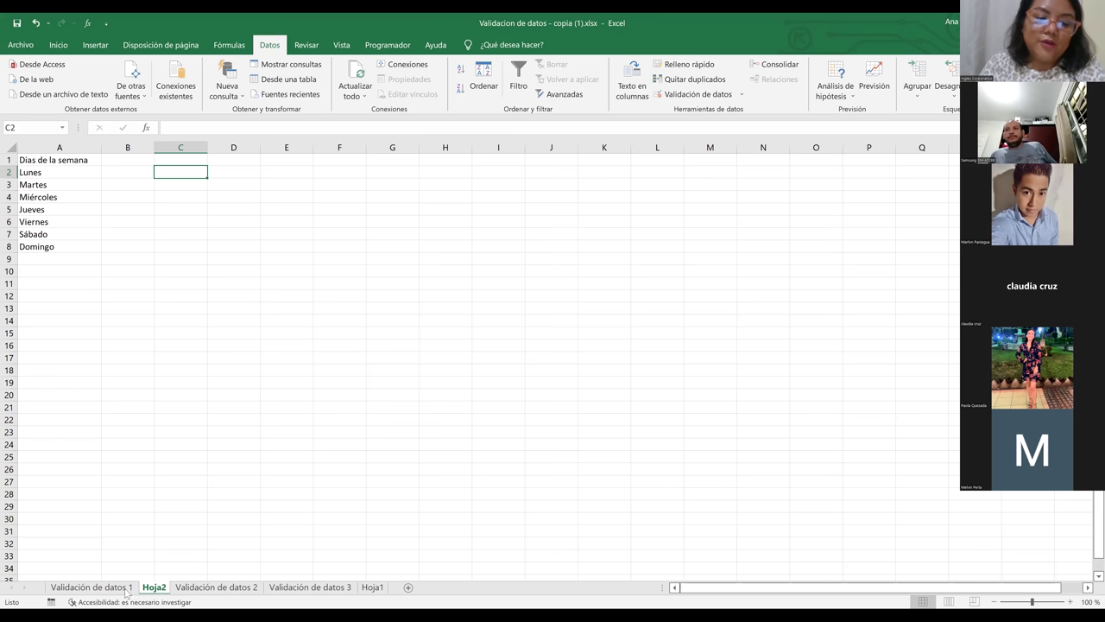
pyautogui.click(121, 588)
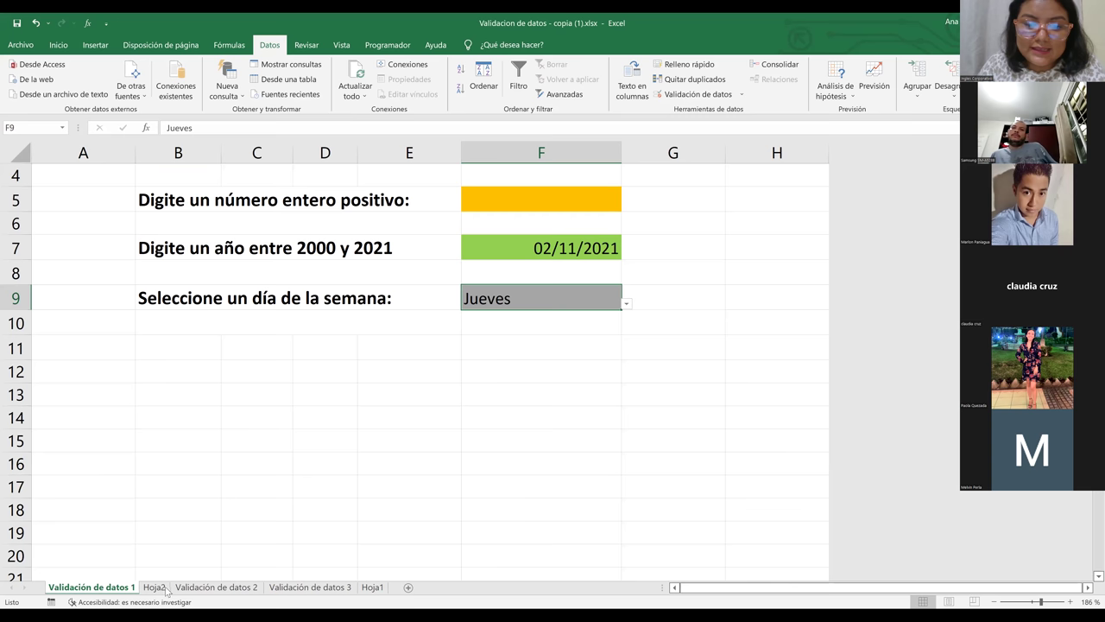
pyautogui.click(207, 587)
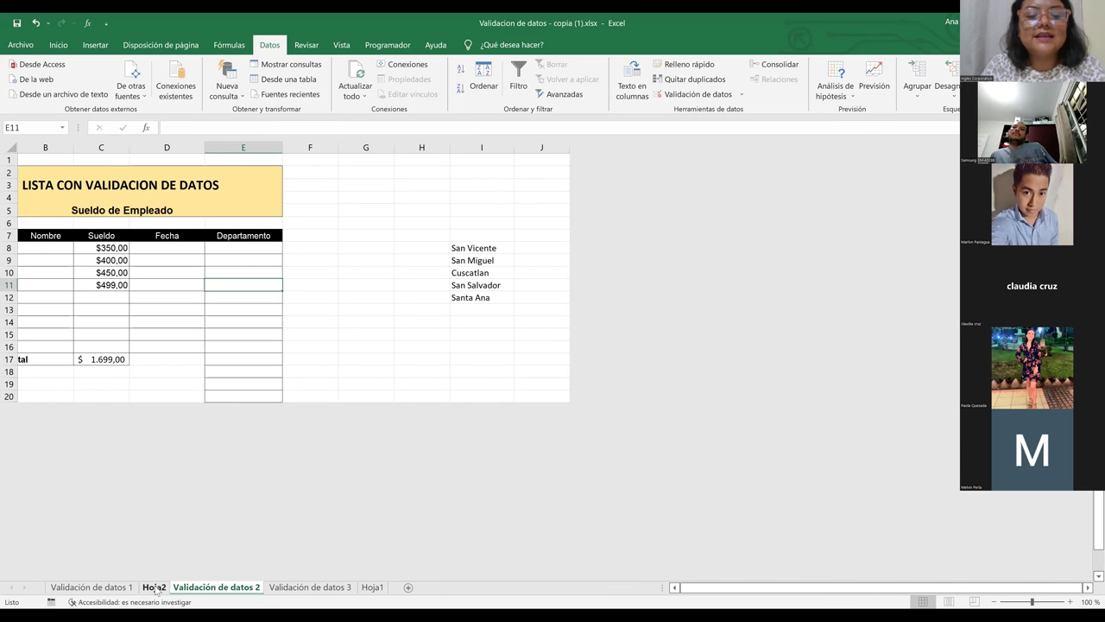
pyautogui.click(154, 587)
pyautogui.click(54, 183)
pyautogui.moveTo(45, 258); pyautogui.dragTo(46, 248)
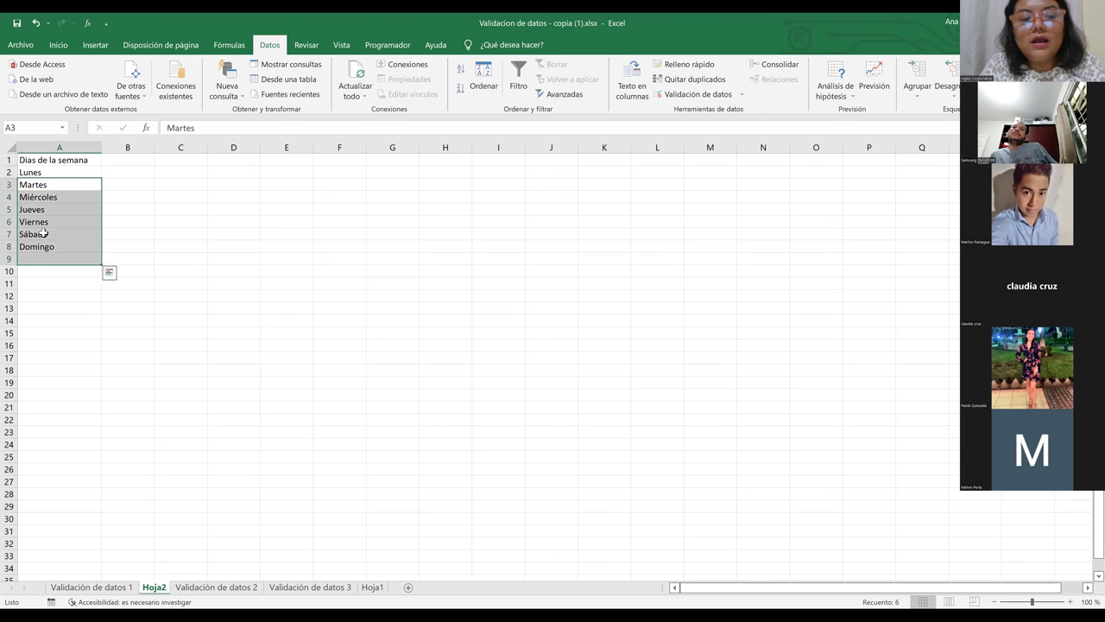
pyautogui.moveTo(43, 197); pyautogui.dragTo(37, 246)
pyautogui.click(239, 245)
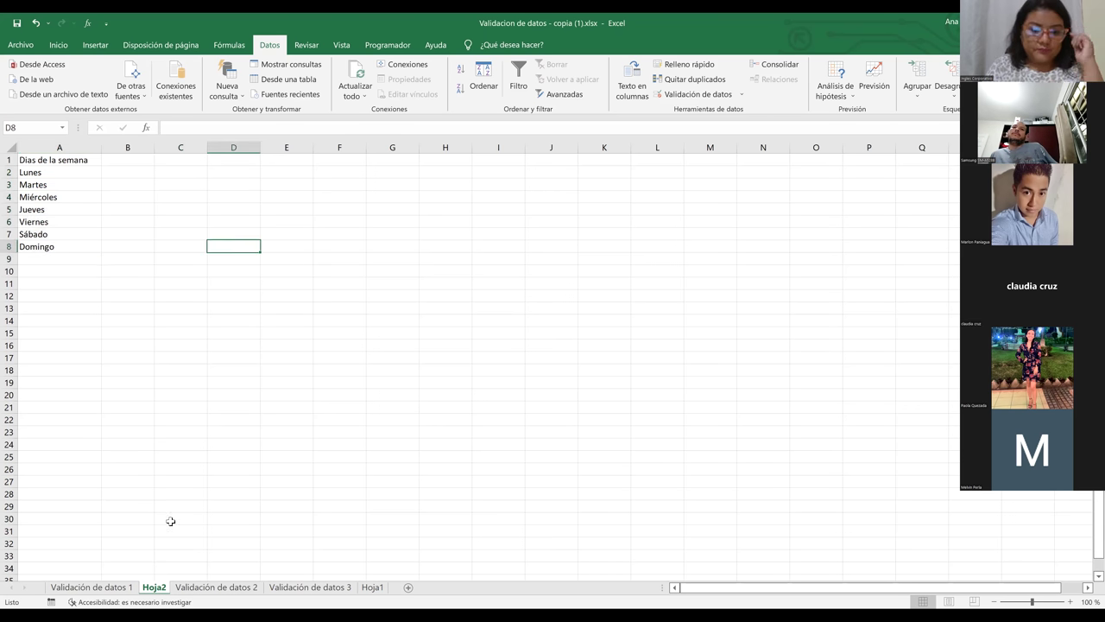
# Step: Examine the empty Departamento column and the department names in I8:I12 on the Validación de datos 2 sheet
pyautogui.click(197, 588)
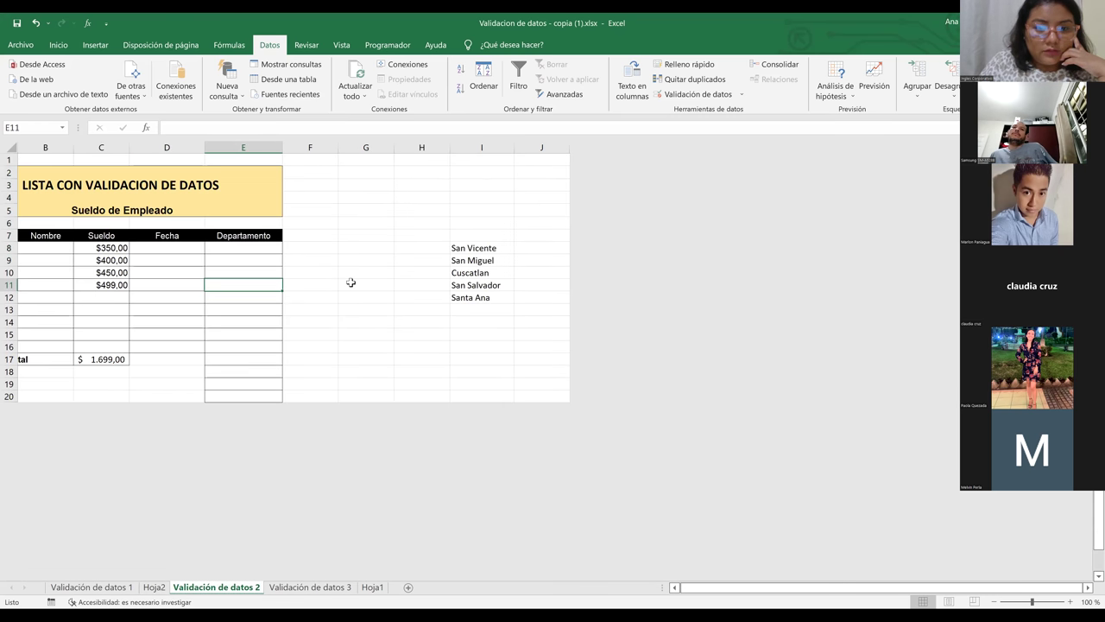
pyautogui.click(363, 261)
pyautogui.click(121, 587)
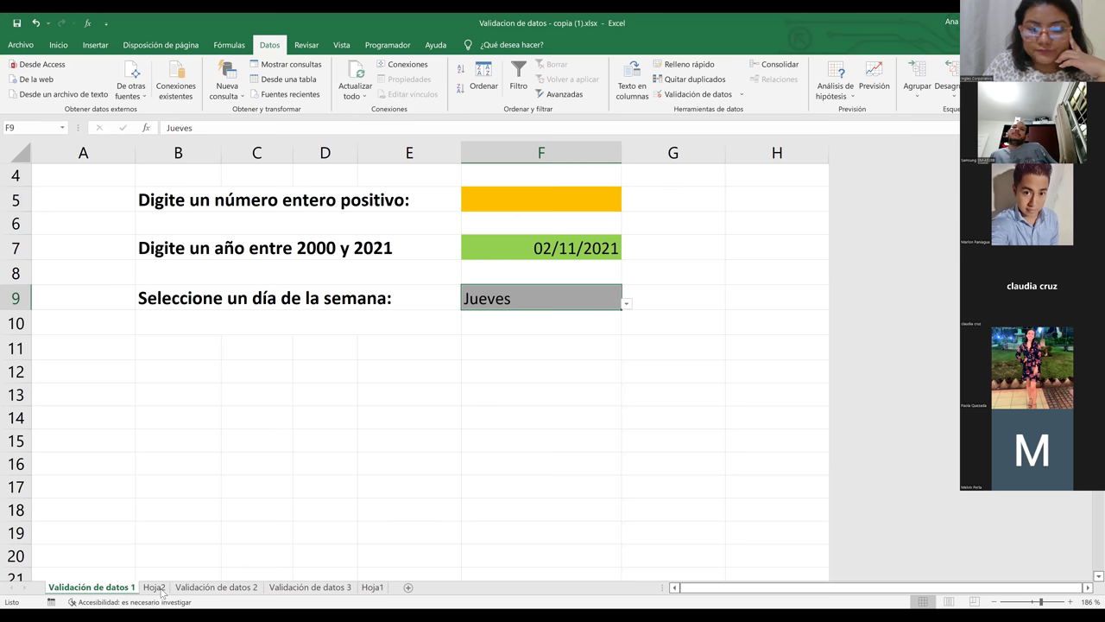
pyautogui.click(197, 588)
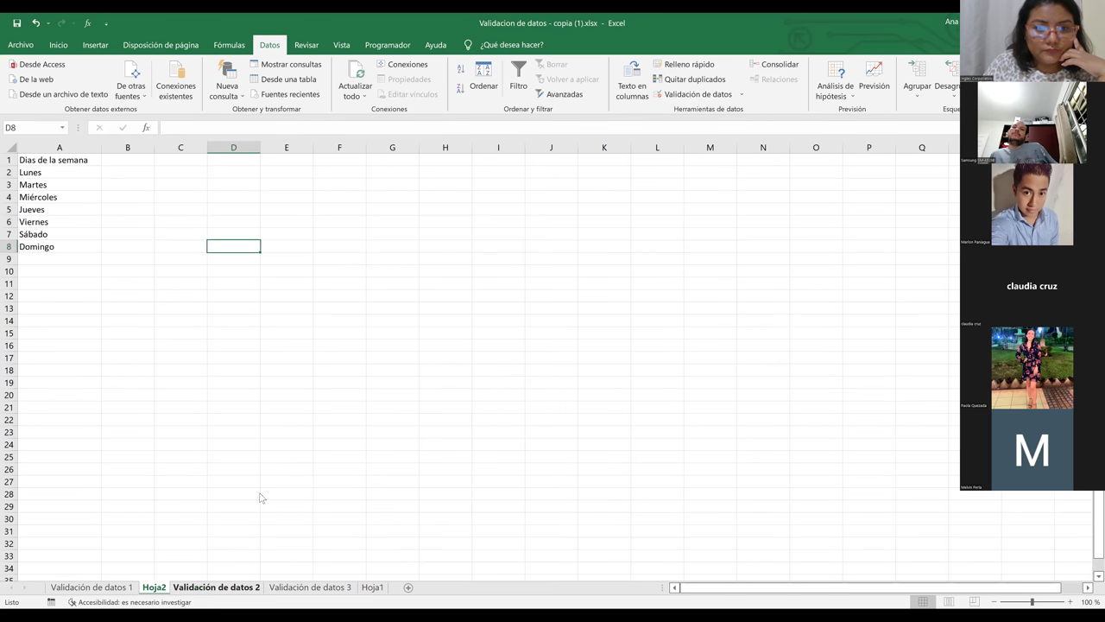
pyautogui.click(319, 334)
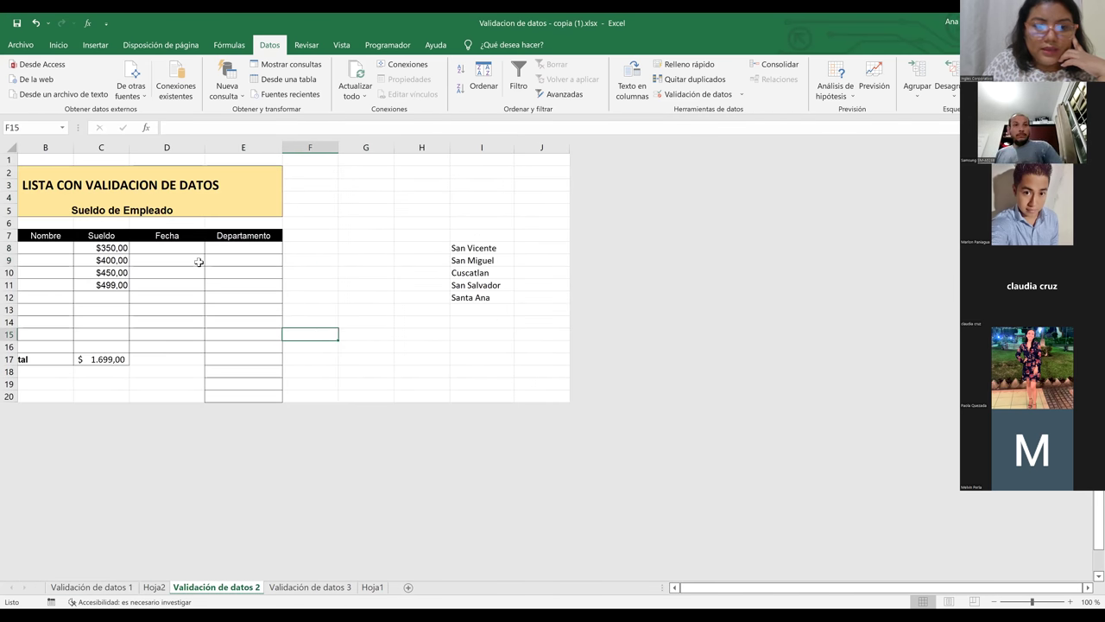
pyautogui.click(230, 247)
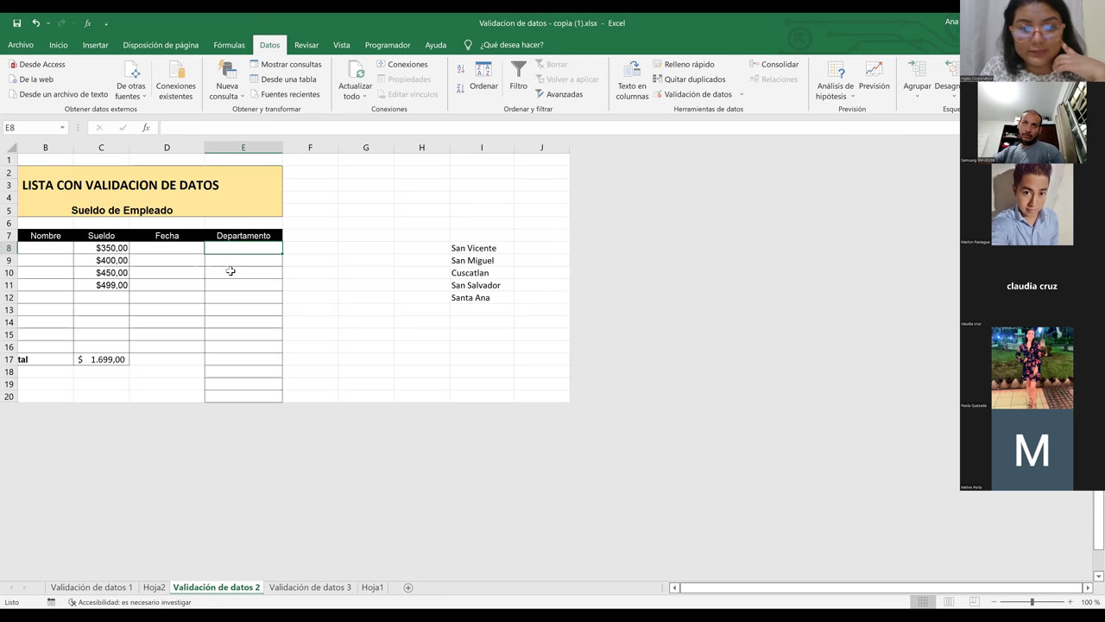
pyautogui.click(233, 270)
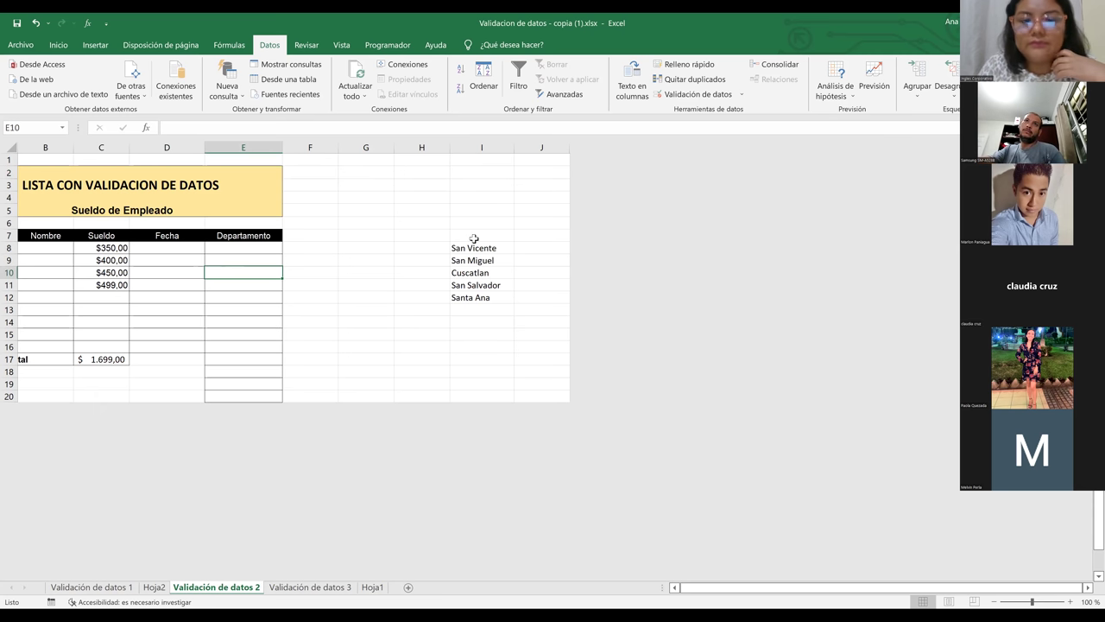
pyautogui.moveTo(484, 250); pyautogui.dragTo(486, 298)
# Step: Enter the department by hand as "santa ana" in E8 and as the misspelled "san ta ana" in E9
pyautogui.click(241, 247)
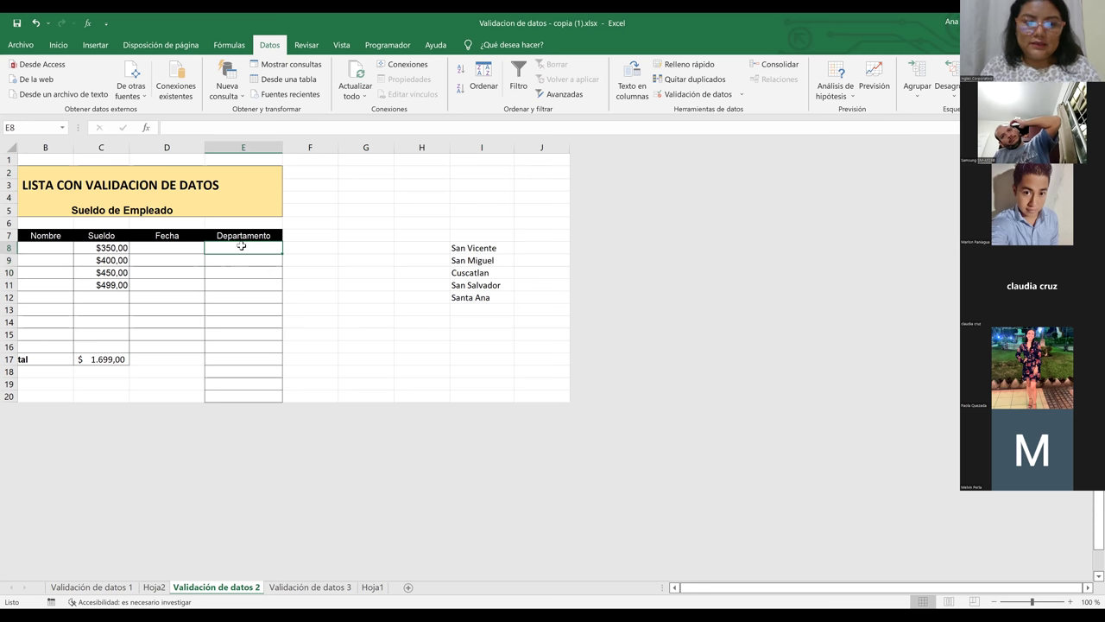
pyautogui.write('san')
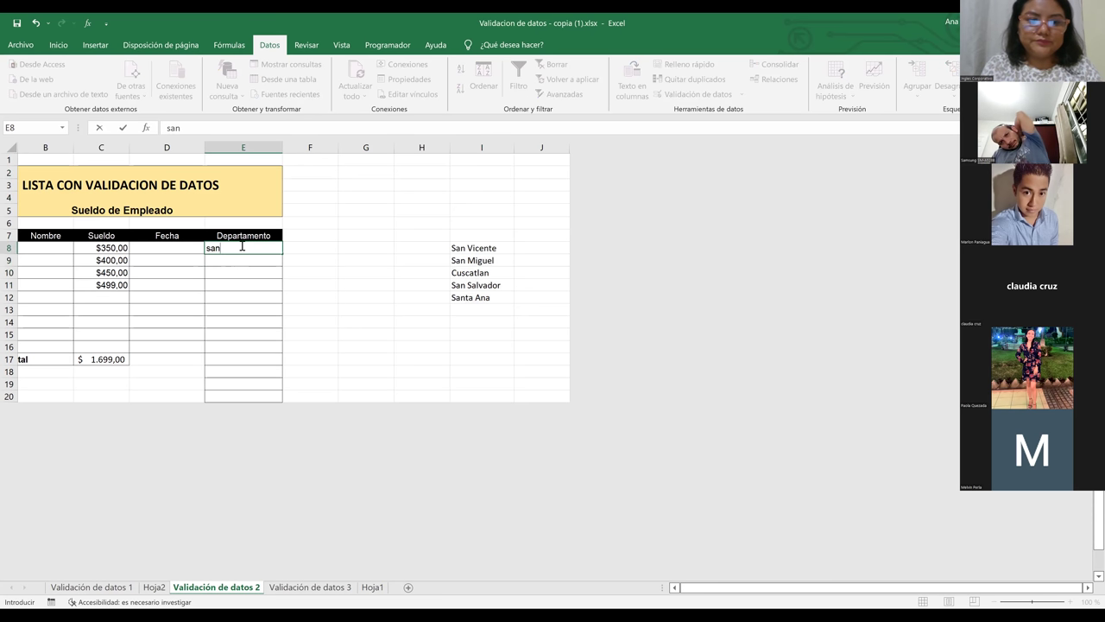
pyautogui.write('ta ana')
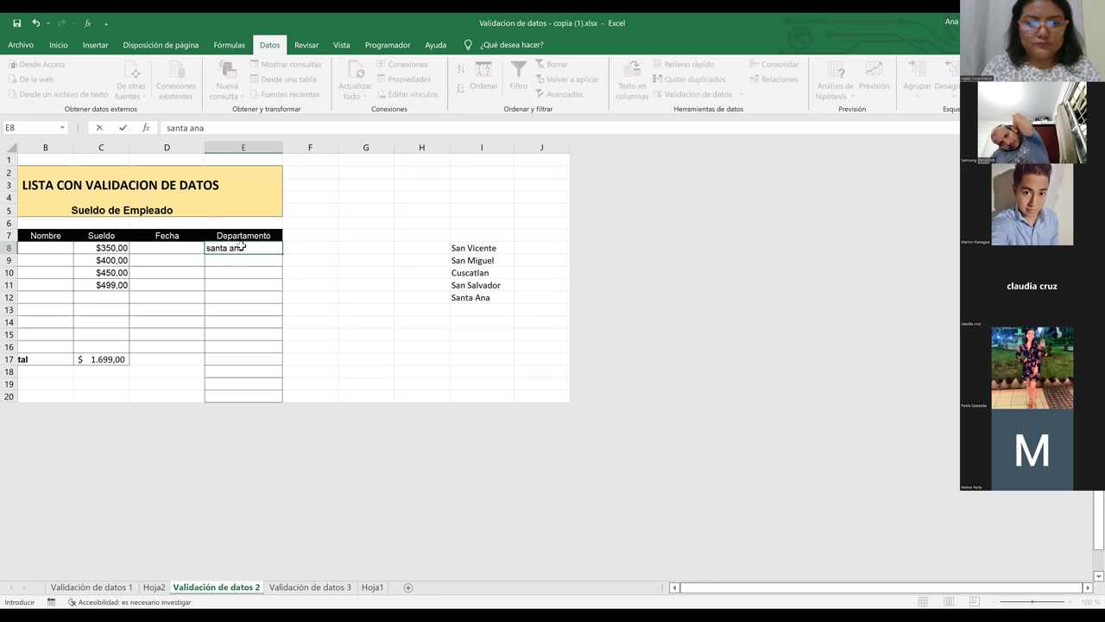
pyautogui.press('Return')
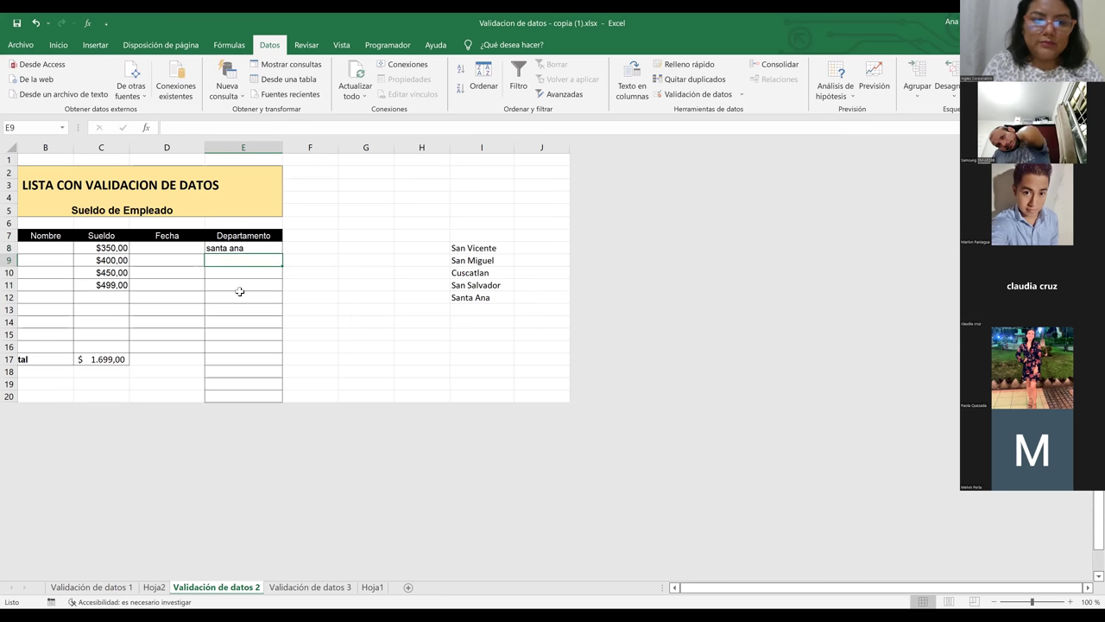
pyautogui.write('san')
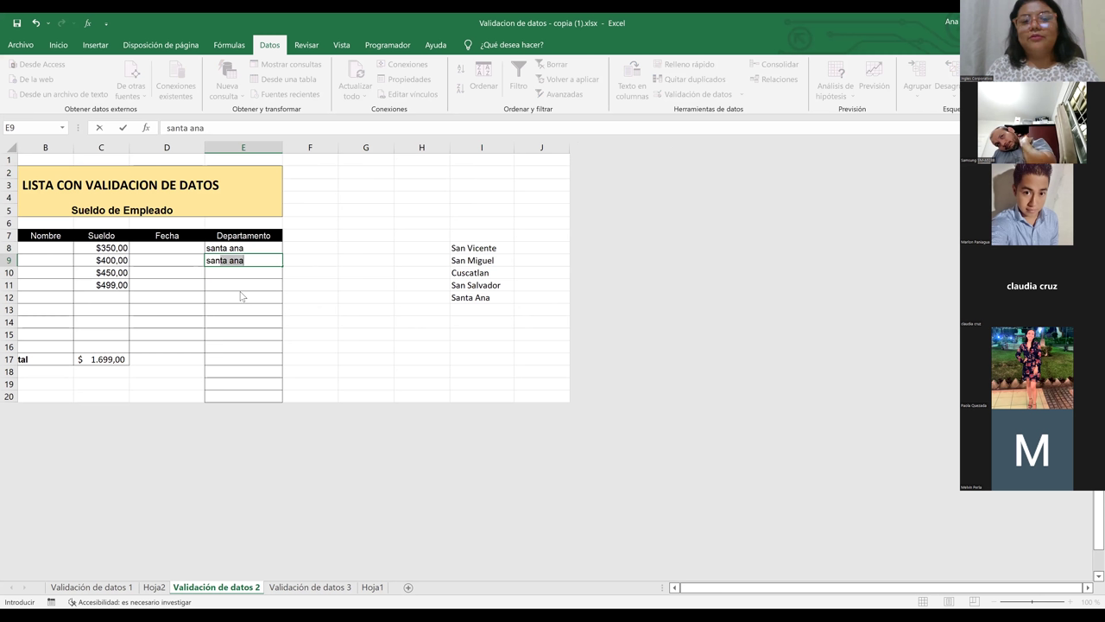
pyautogui.write(' ta an')
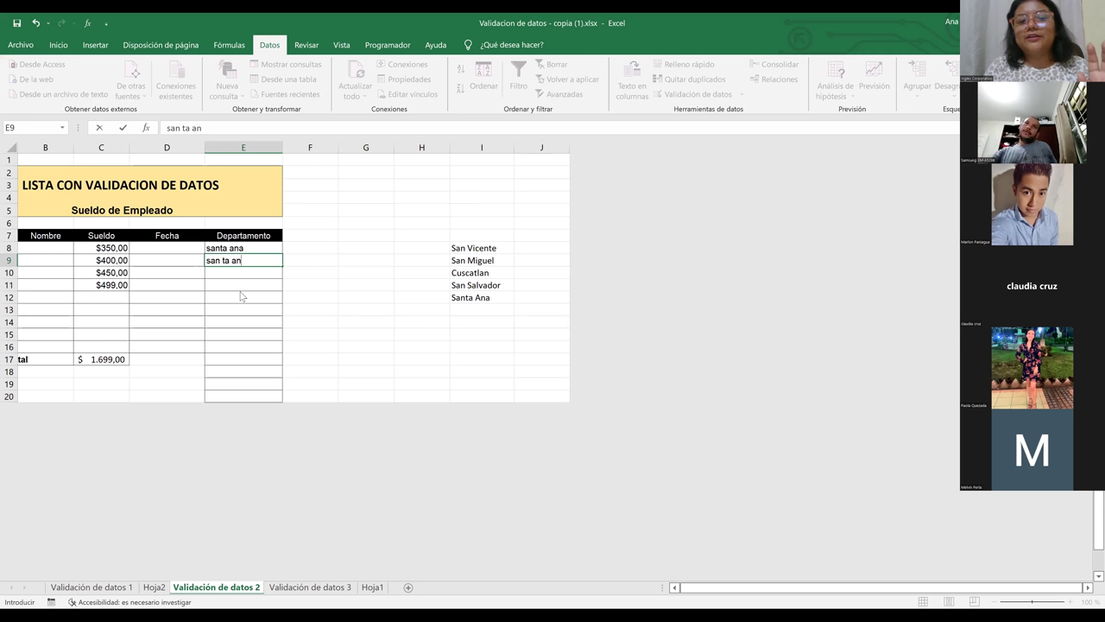
pyautogui.write('a')
pyautogui.click(361, 246)
pyautogui.click(366, 272)
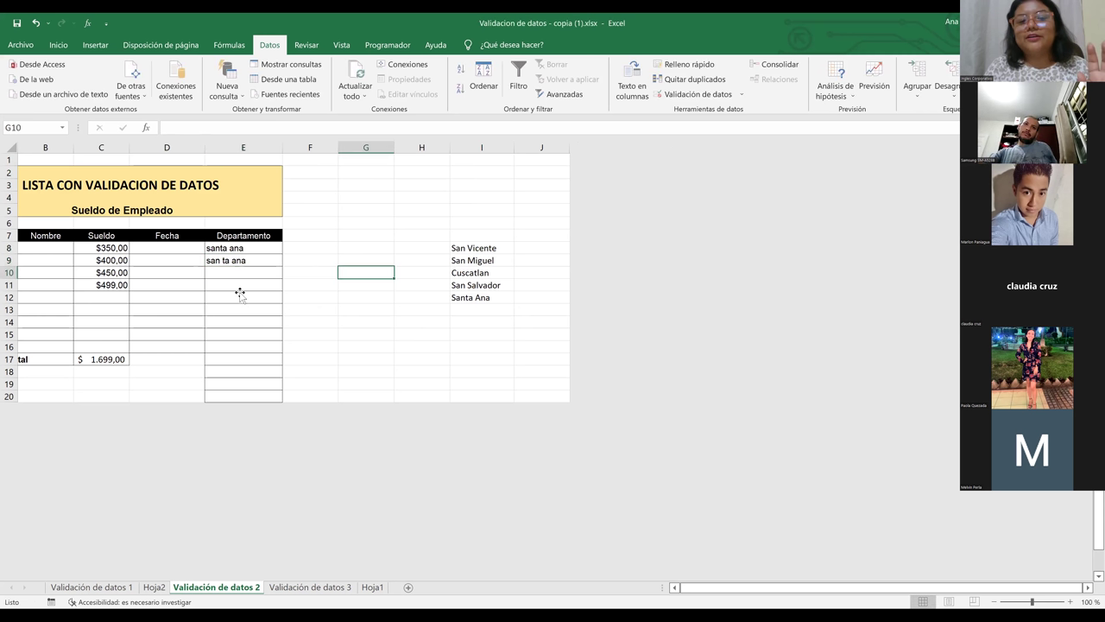
# Step: Clear the hand-entered departments from the range E8:E15
pyautogui.click(214, 251)
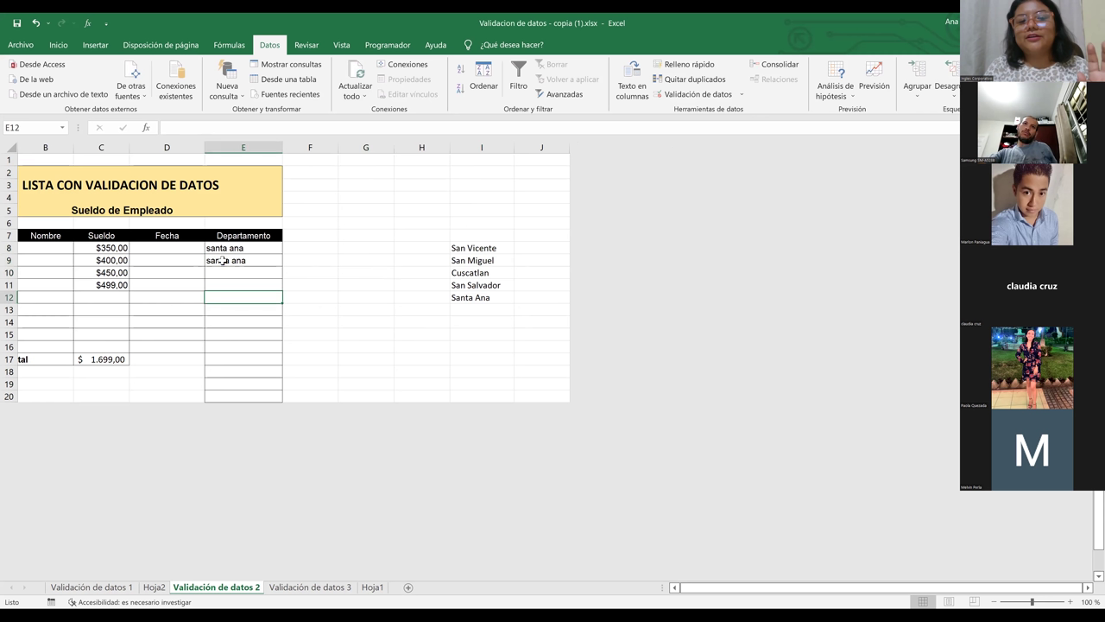
pyautogui.moveTo(215, 247); pyautogui.dragTo(223, 331)
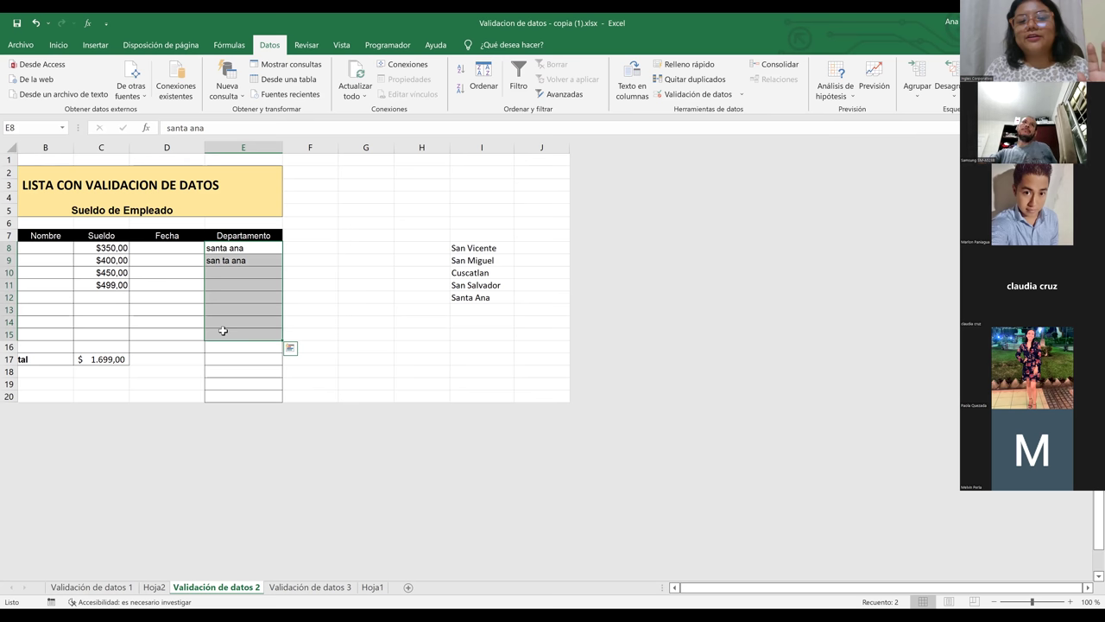
pyautogui.press('Delete')
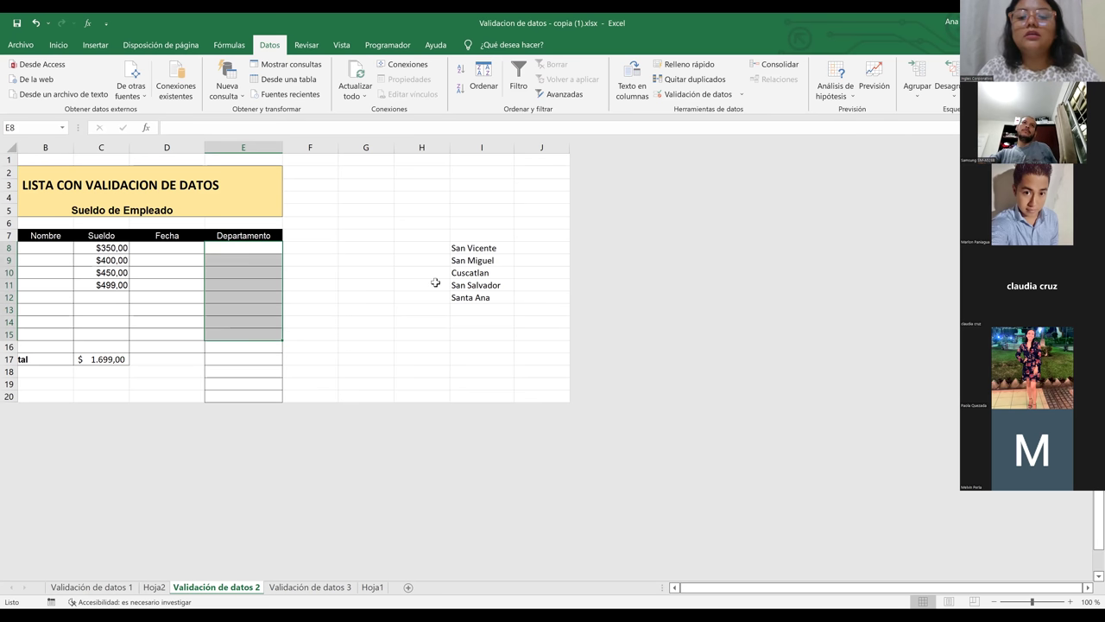
# Step: Restrict the Departamento cells E8:E16 to a drop-down list (Lista) whose source is the department names in I8:I12
pyautogui.click(365, 309)
pyautogui.moveTo(473, 256); pyautogui.dragTo(467, 296)
pyautogui.click(310, 285)
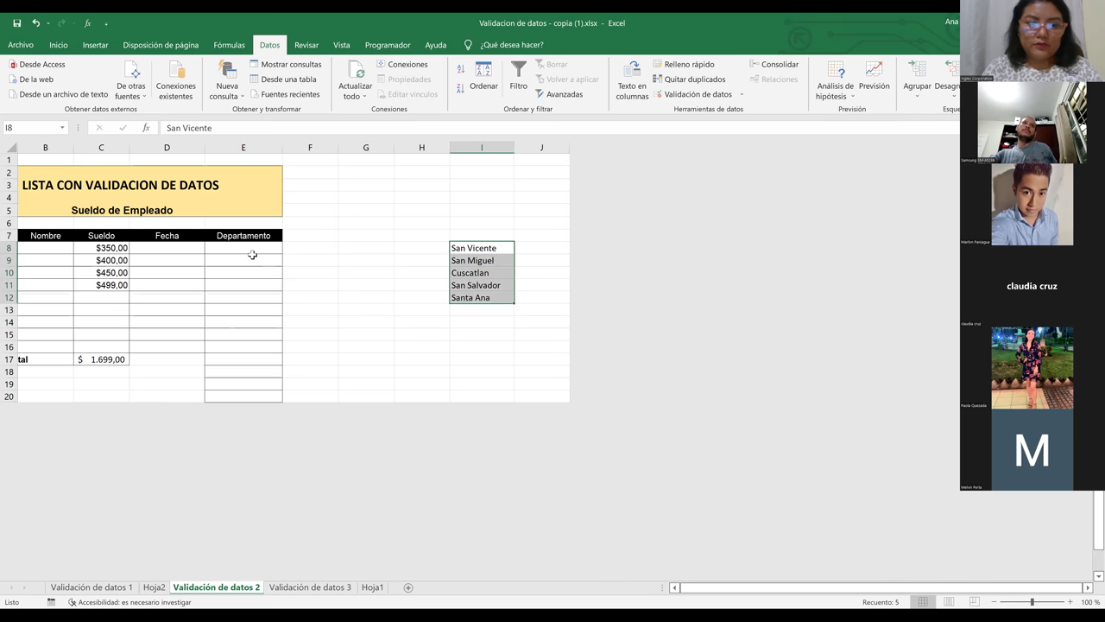
pyautogui.moveTo(244, 247); pyautogui.dragTo(250, 346)
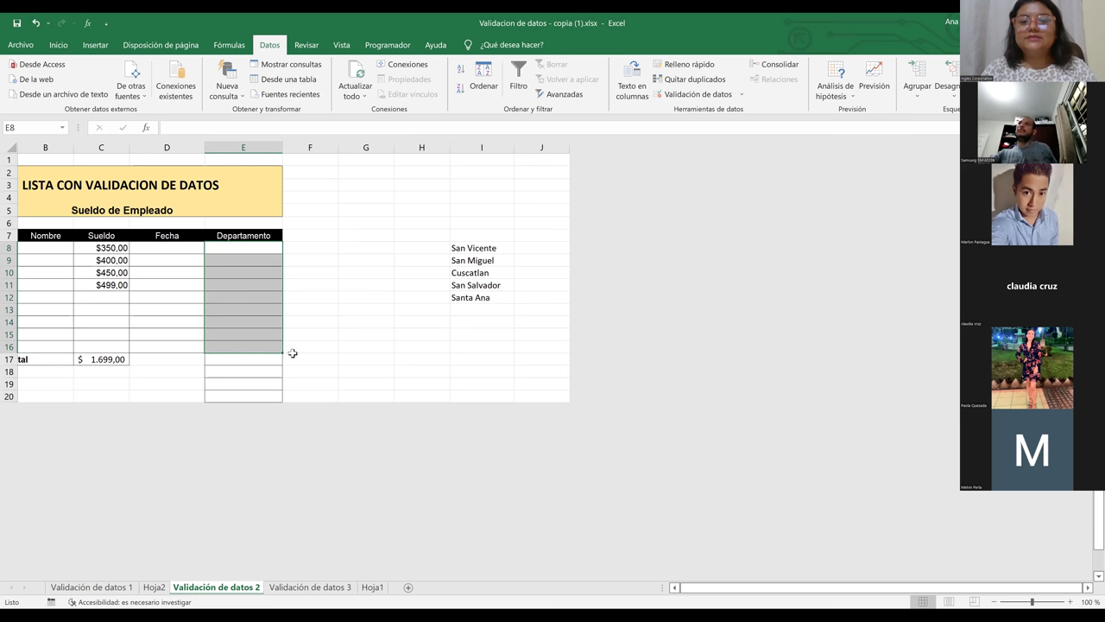
pyautogui.click(696, 97)
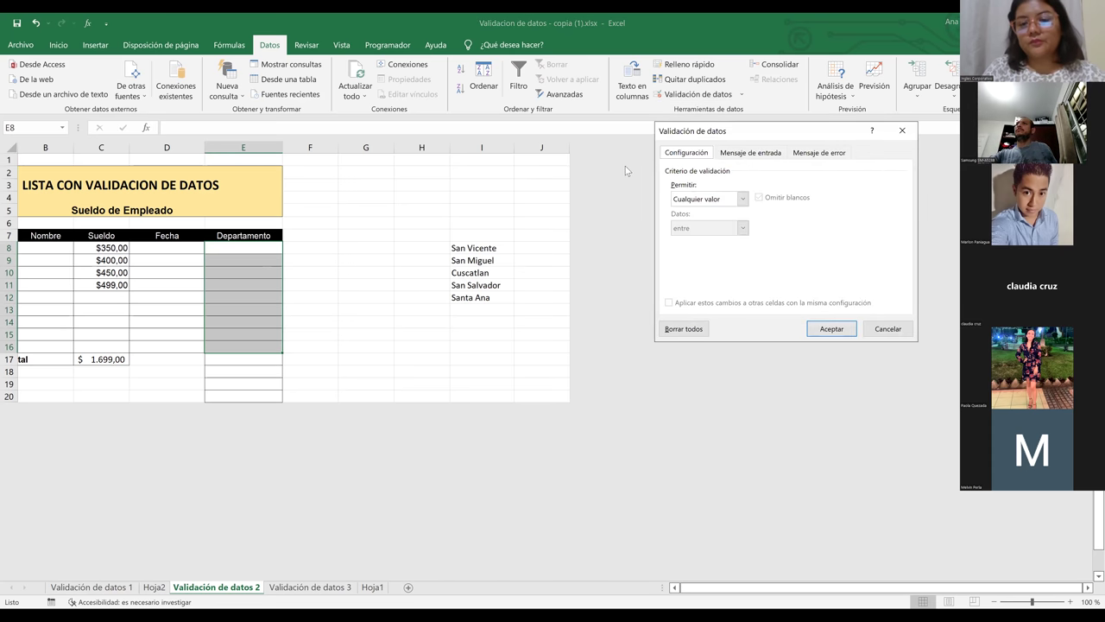
pyautogui.click(743, 202)
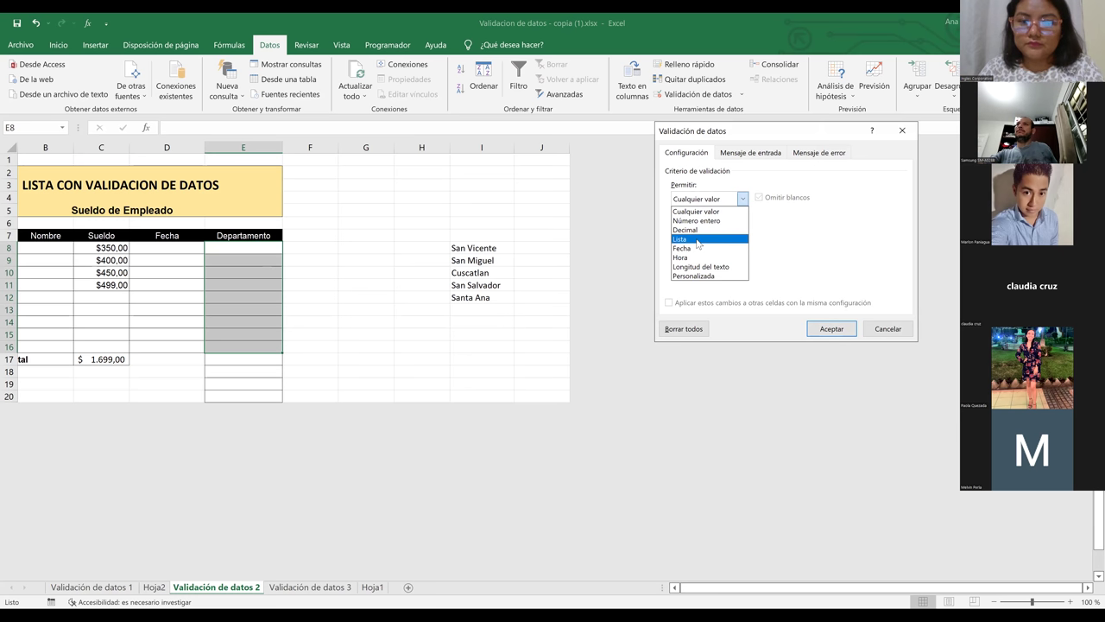
pyautogui.click(698, 240)
pyautogui.click(701, 257)
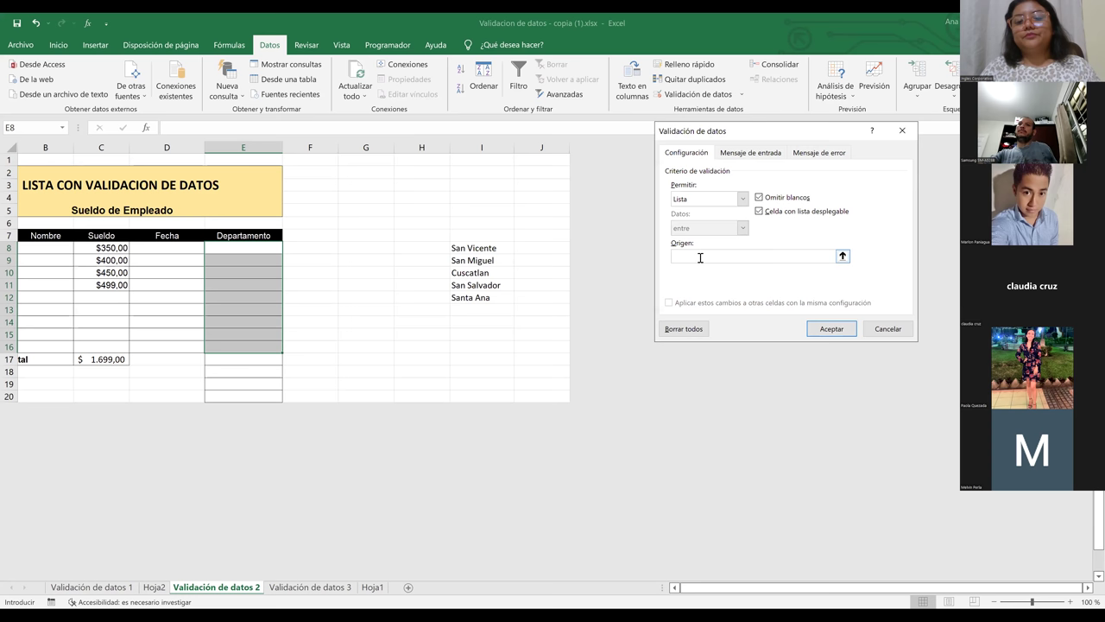
pyautogui.moveTo(483, 248); pyautogui.dragTo(485, 298)
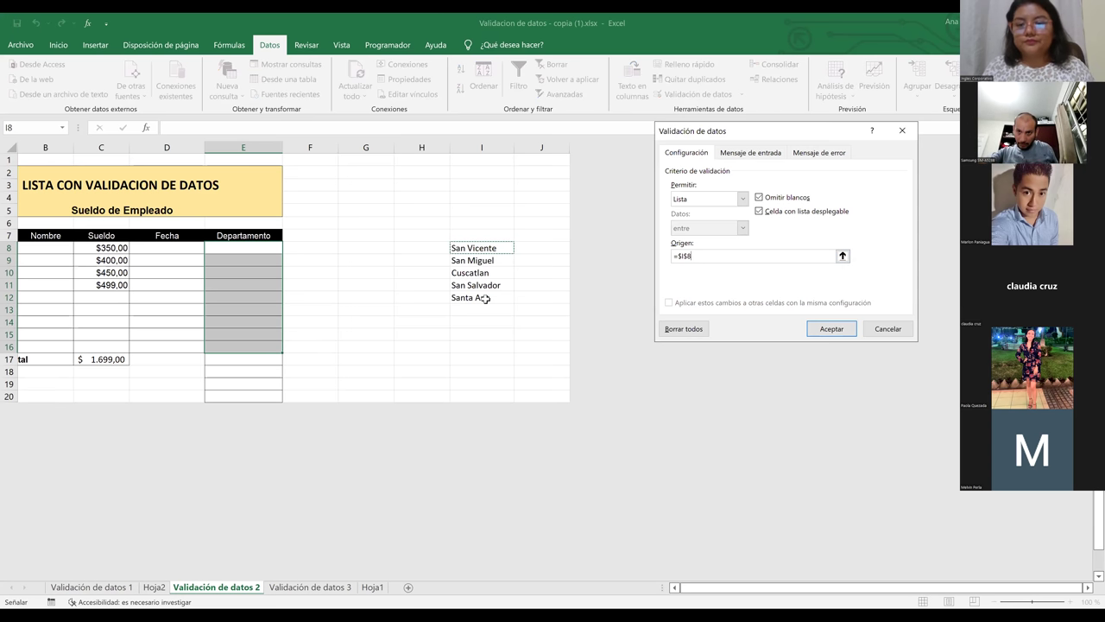
pyautogui.click(831, 329)
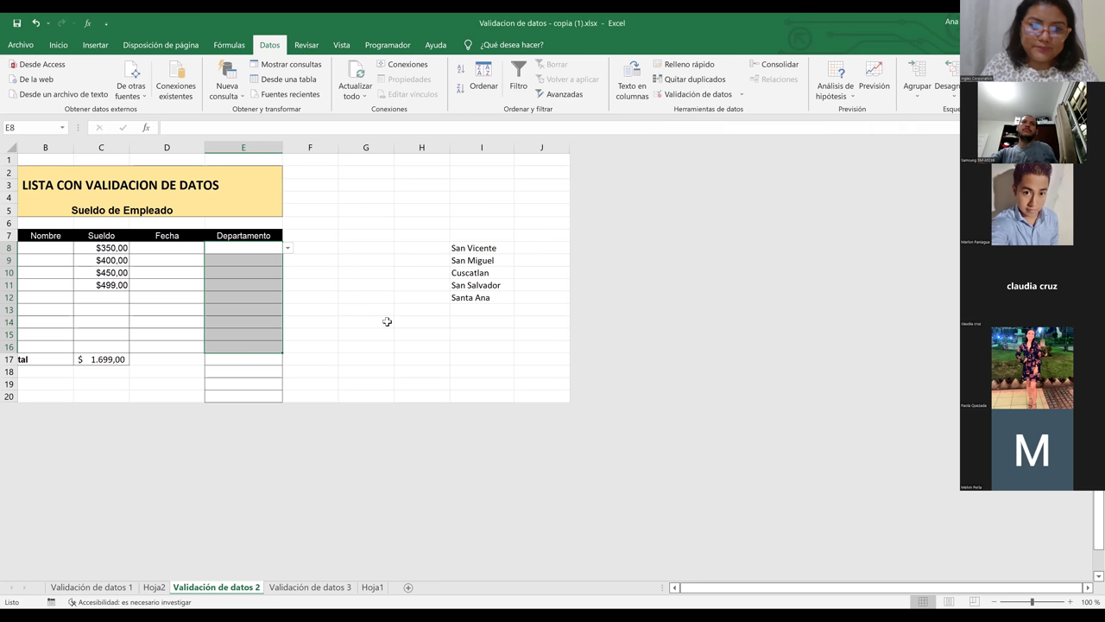
# Step: Choose Cuscatlan from the department drop-down list in cells E13 and E9
pyautogui.click(271, 252)
pyautogui.click(252, 313)
pyautogui.click(289, 310)
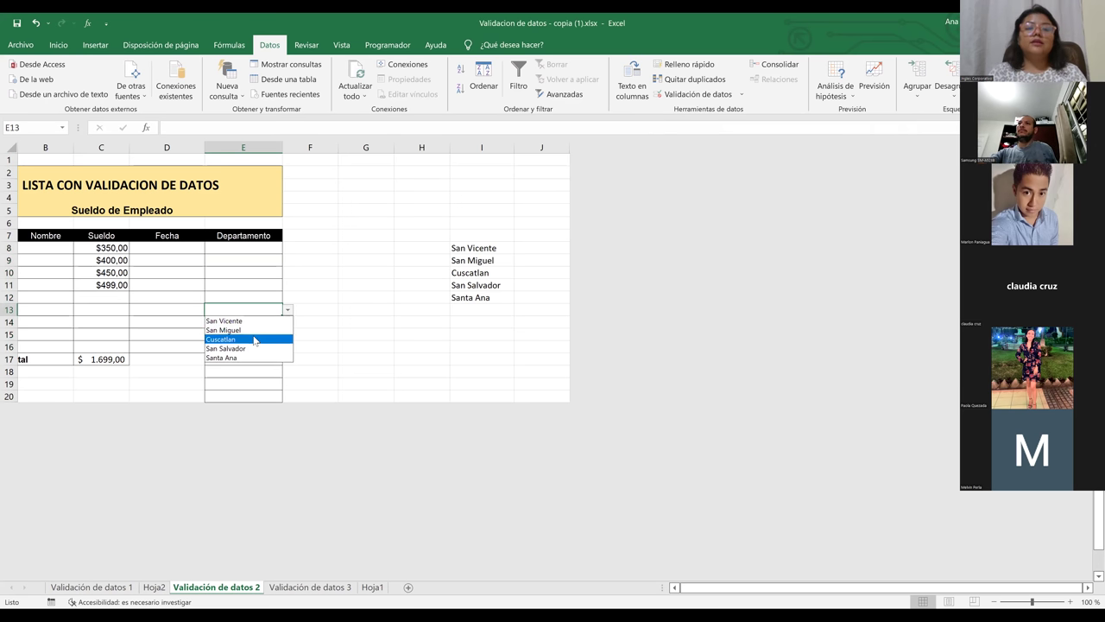
pyautogui.click(255, 339)
pyautogui.click(251, 264)
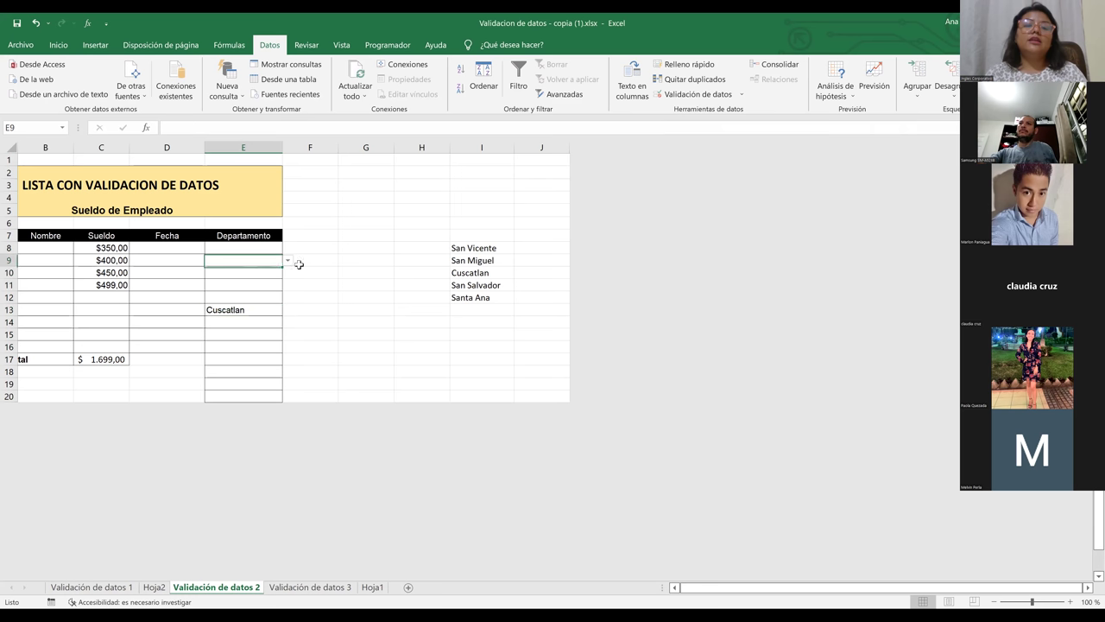
pyautogui.click(288, 262)
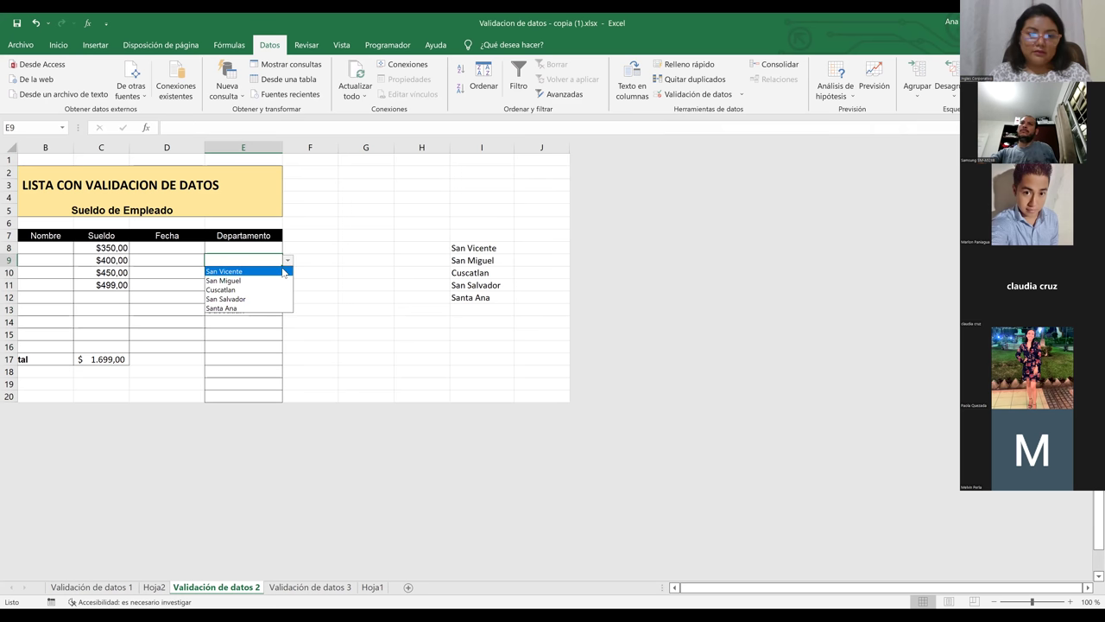
pyautogui.click(266, 289)
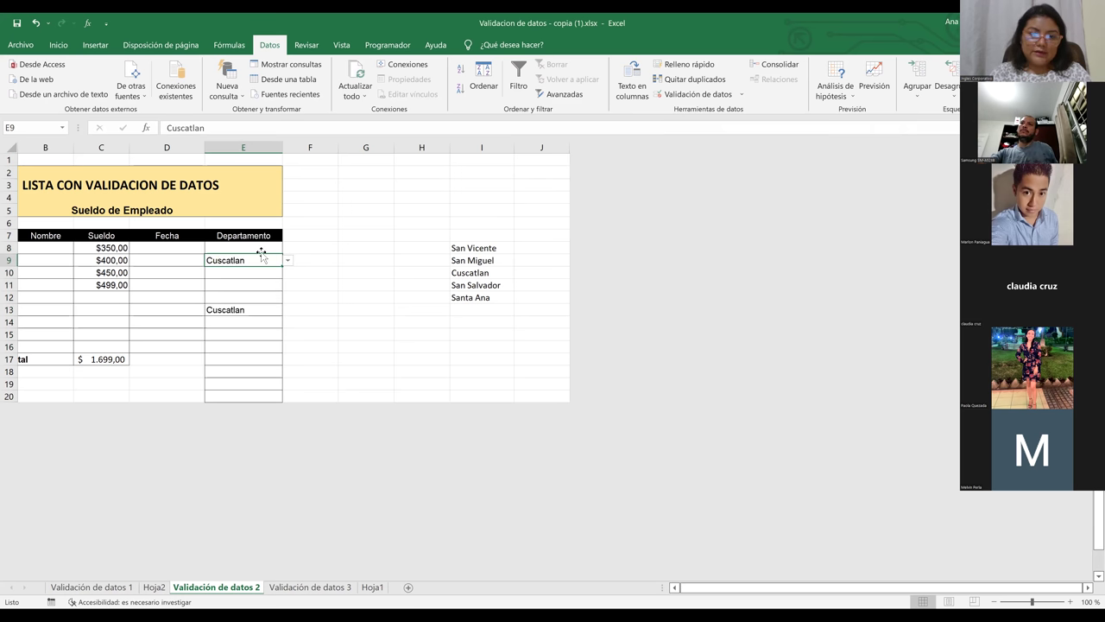
# Step: Choose Santa Ana from the drop-down list in E8 and E10, and San Miguel in E11
pyautogui.click(263, 248)
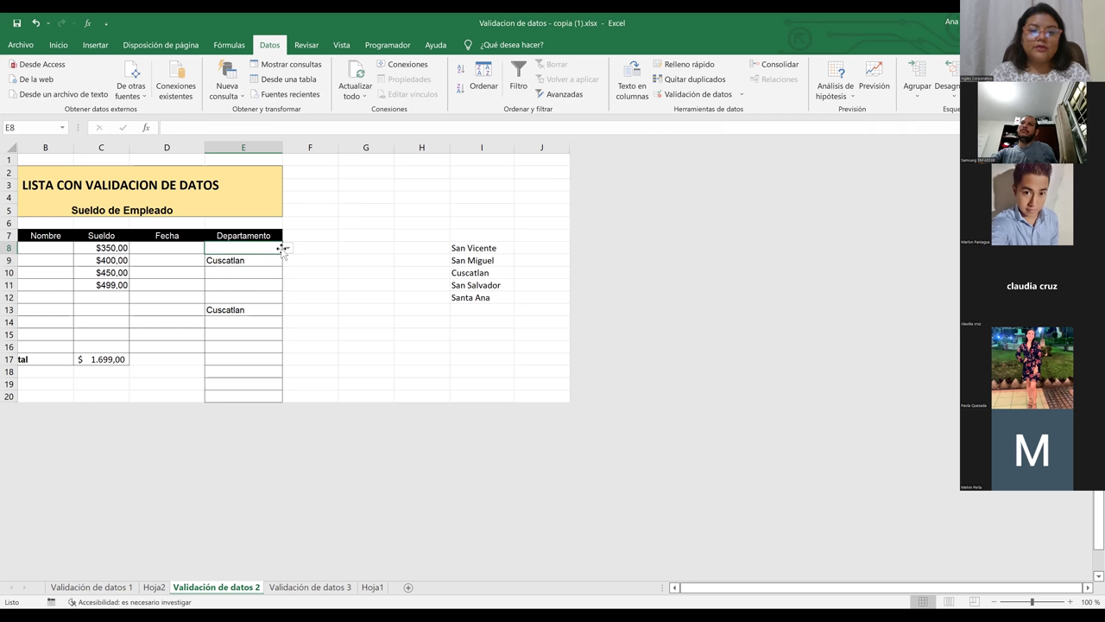
pyautogui.click(287, 248)
pyautogui.click(256, 296)
pyautogui.click(254, 272)
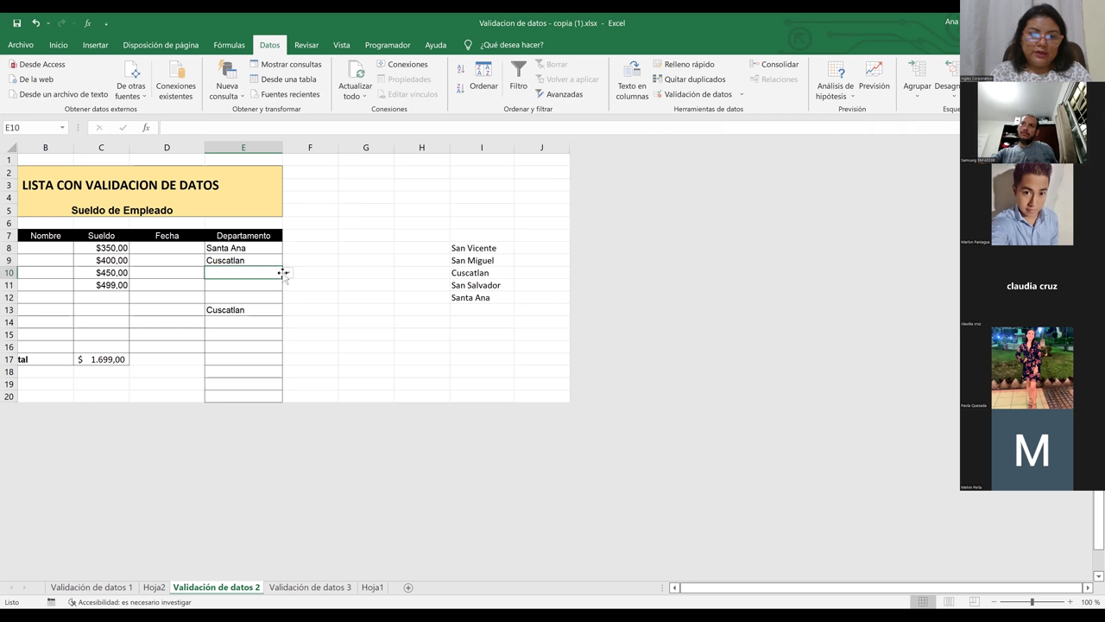
pyautogui.click(287, 272)
pyautogui.click(256, 316)
pyautogui.click(250, 286)
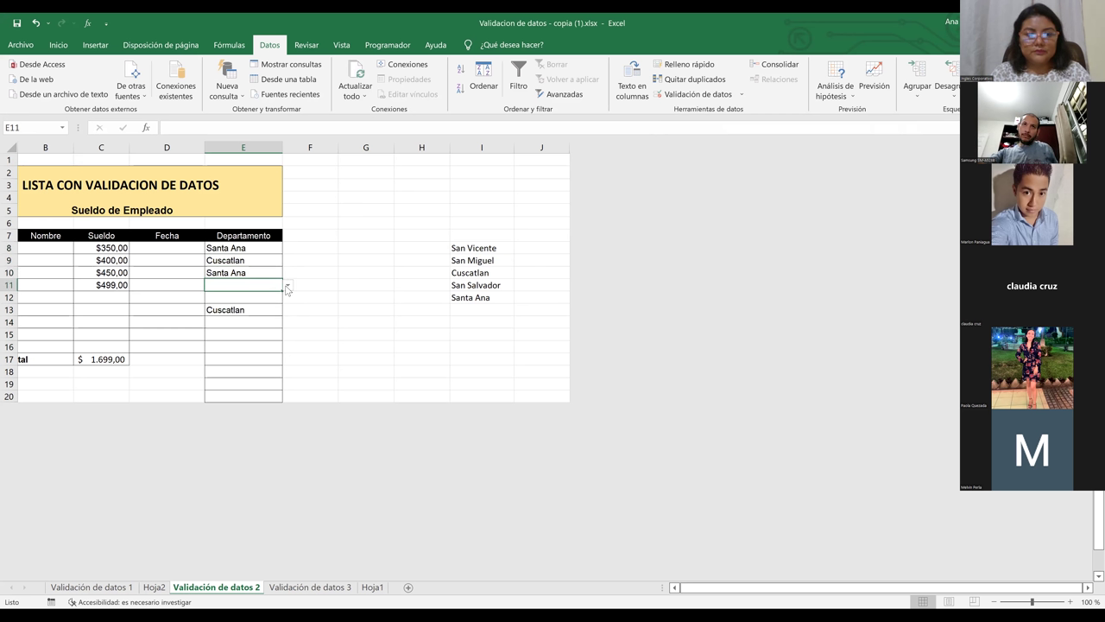
pyautogui.click(286, 290)
pyautogui.click(258, 303)
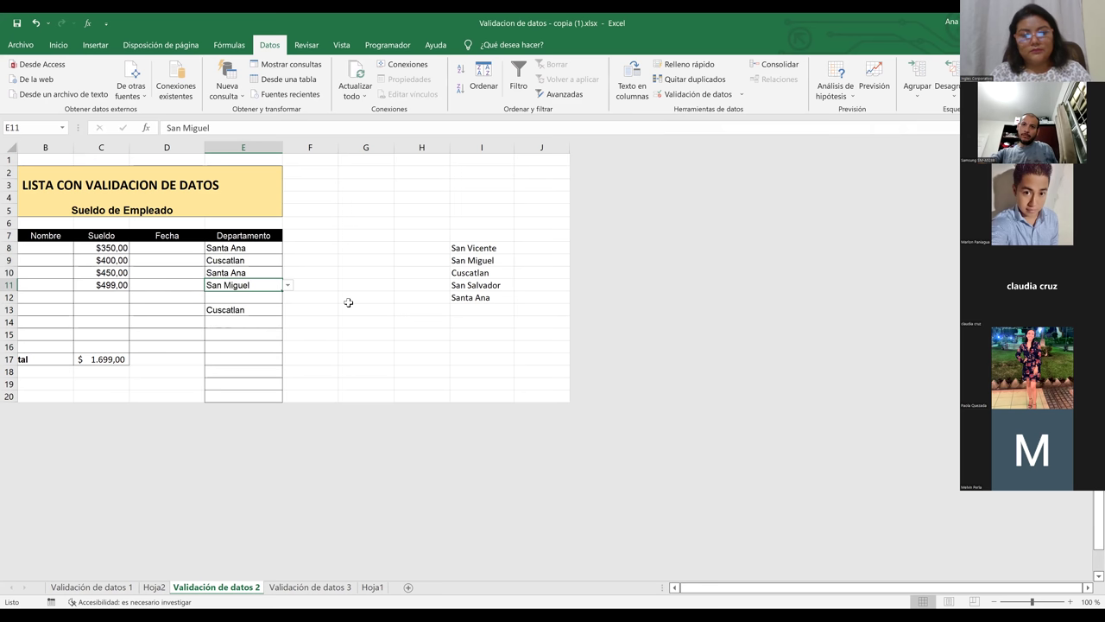
# Step: Try to enter the invalid department "jjbjb" in cell E11, and cancel the entry
pyautogui.press('Right')
pyautogui.press('Right')
pyautogui.press('Down')
pyautogui.click(267, 285)
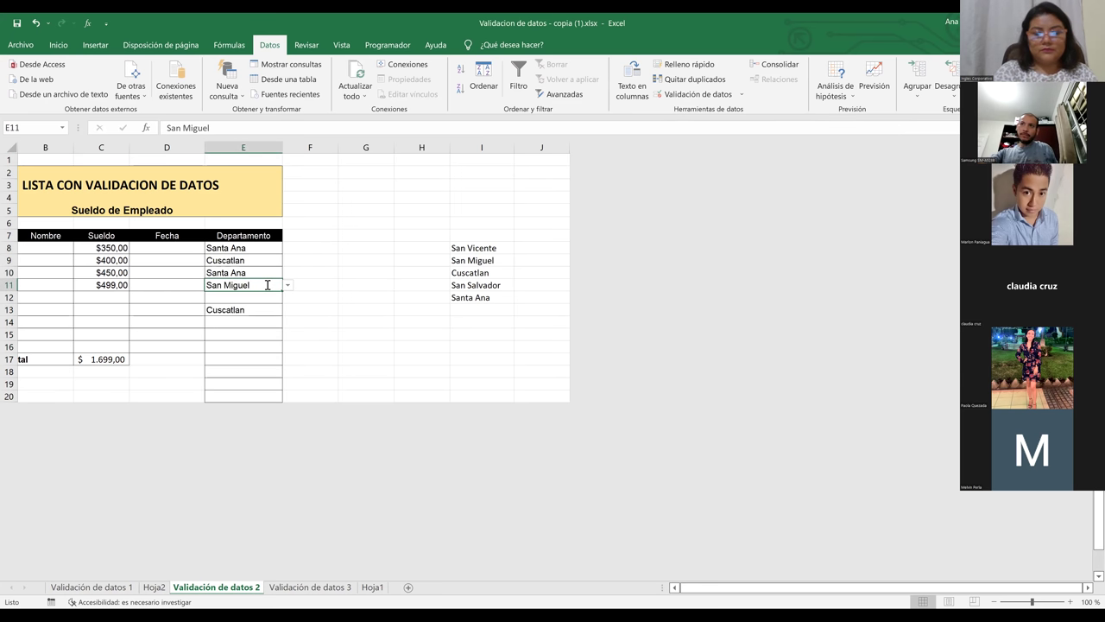
pyautogui.write('jjbjb')
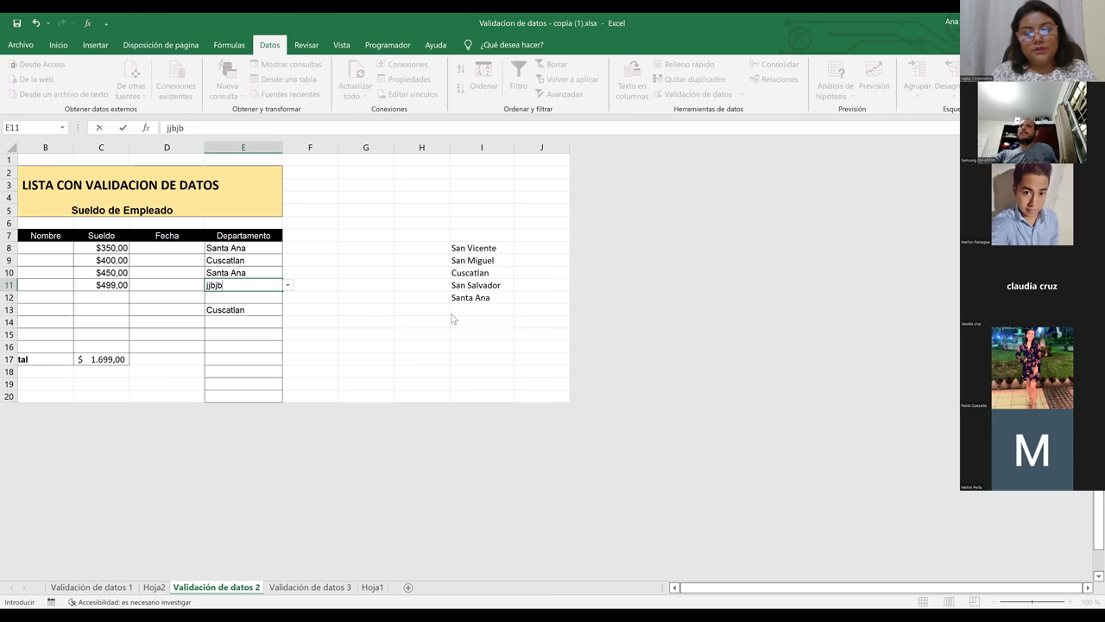
pyautogui.press('Return')
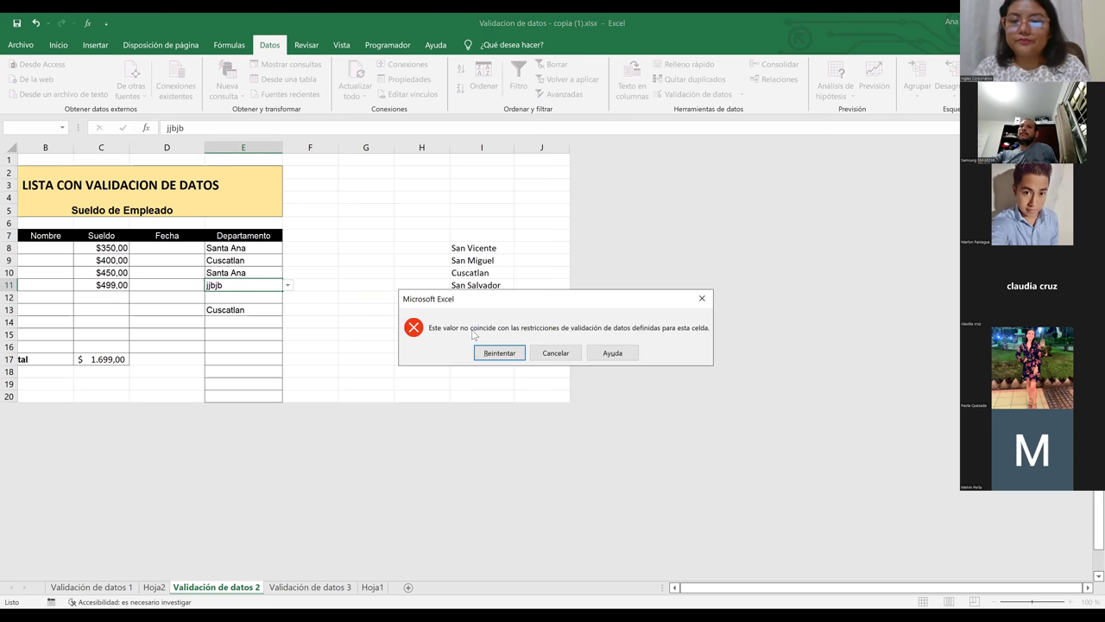
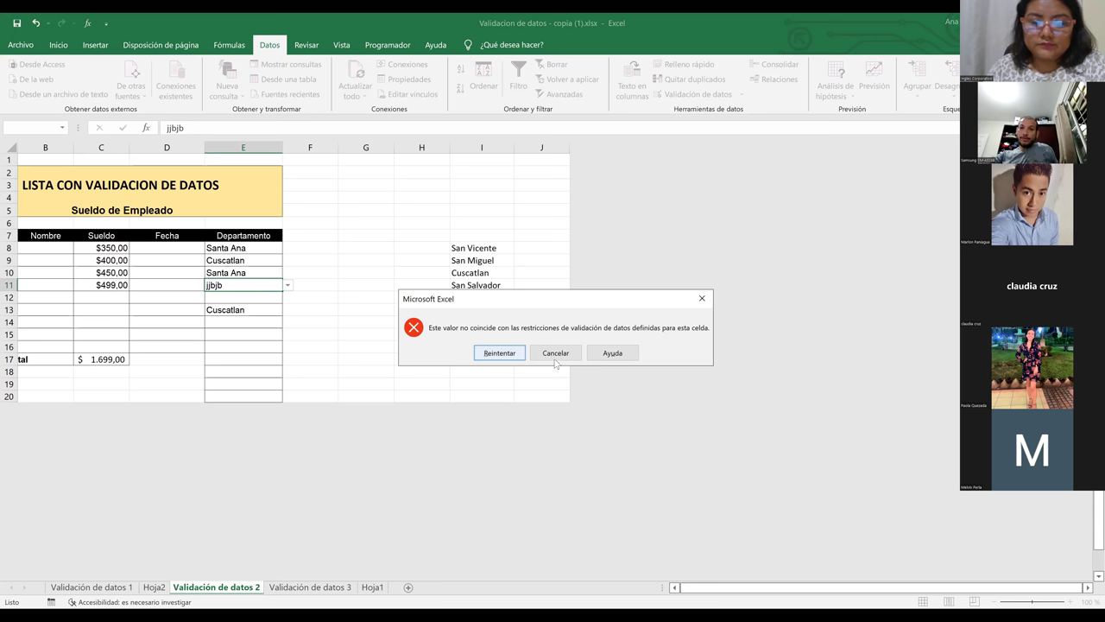
pyautogui.click(554, 355)
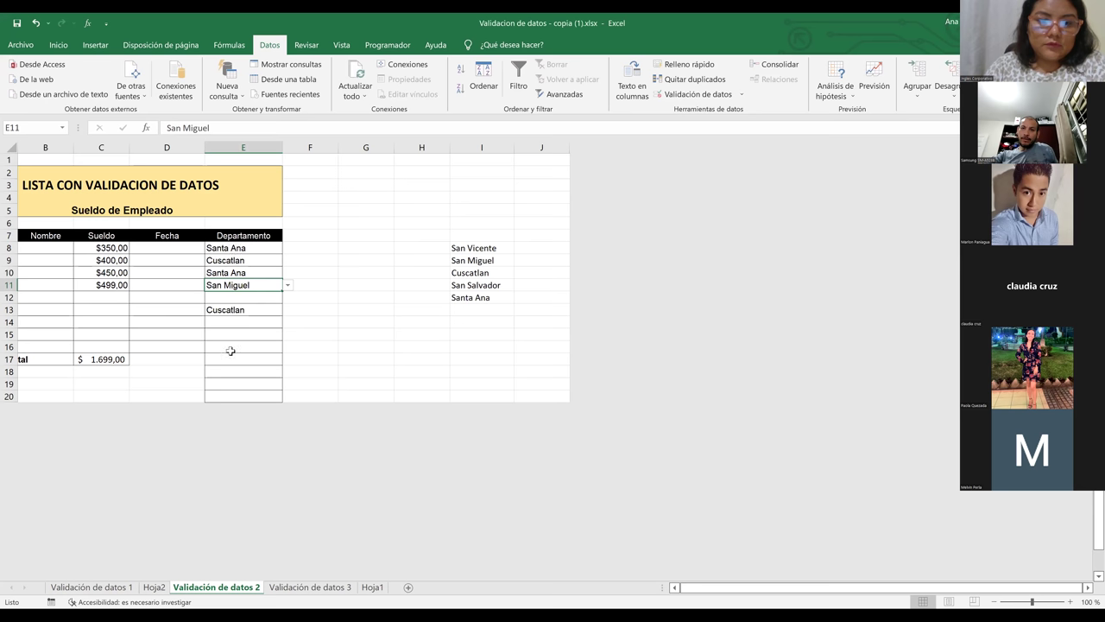
# Step: Set the validation error message for Departamento cells E8:E16 to "Seleccionar una opcion de la lista desplegable"
pyautogui.moveTo(233, 248); pyautogui.dragTo(233, 346)
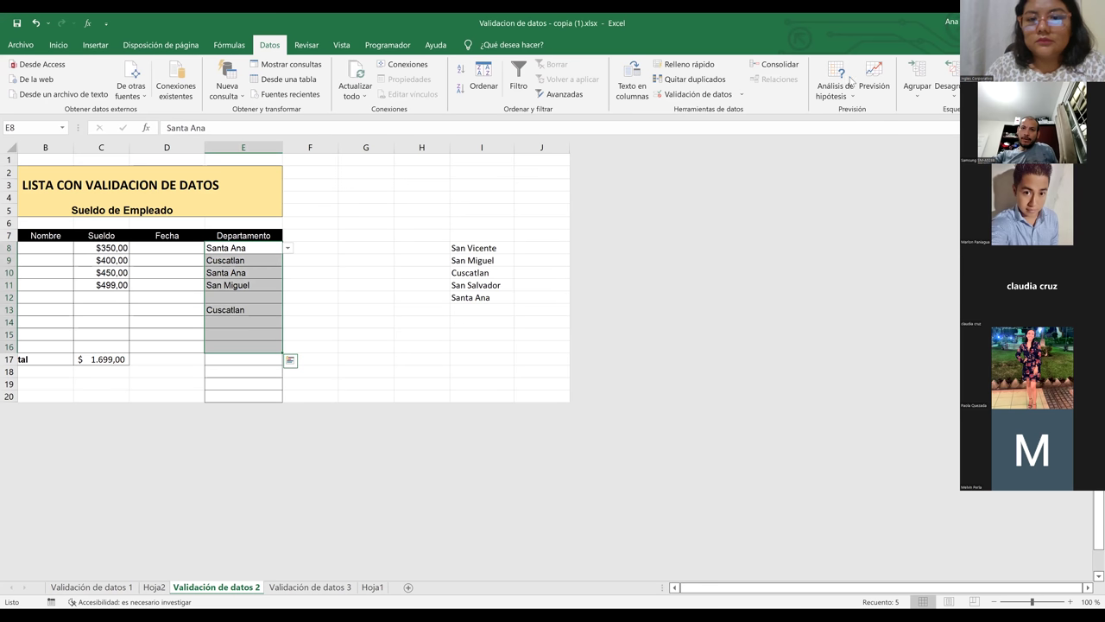
pyautogui.click(677, 97)
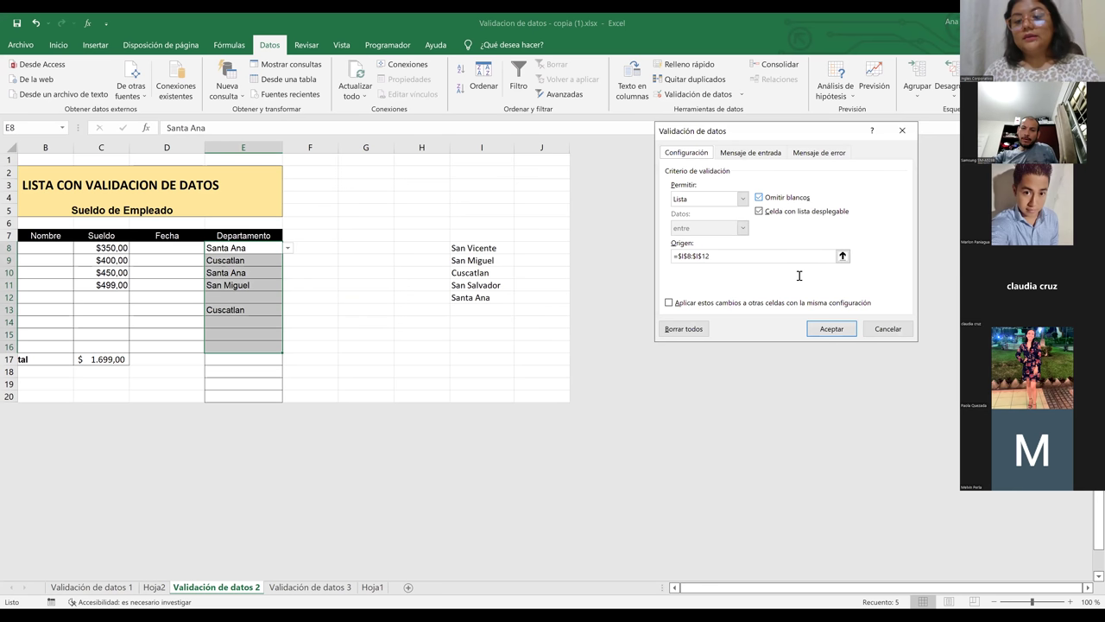
pyautogui.click(799, 276)
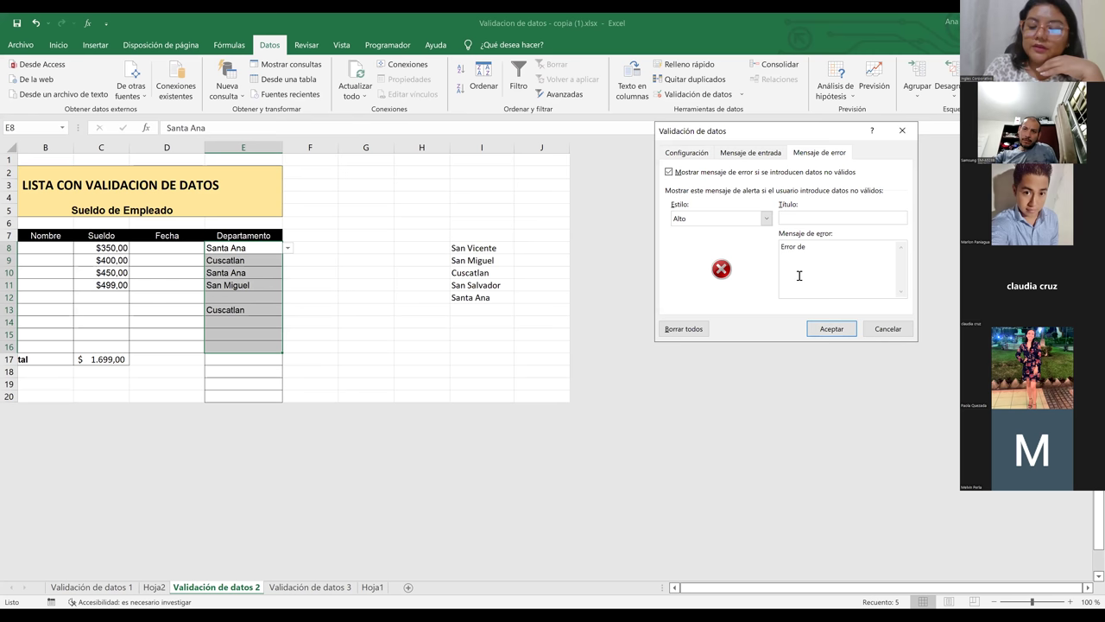
pyautogui.hotkey('ctrl', 'a')
pyautogui.press('BackSpace')
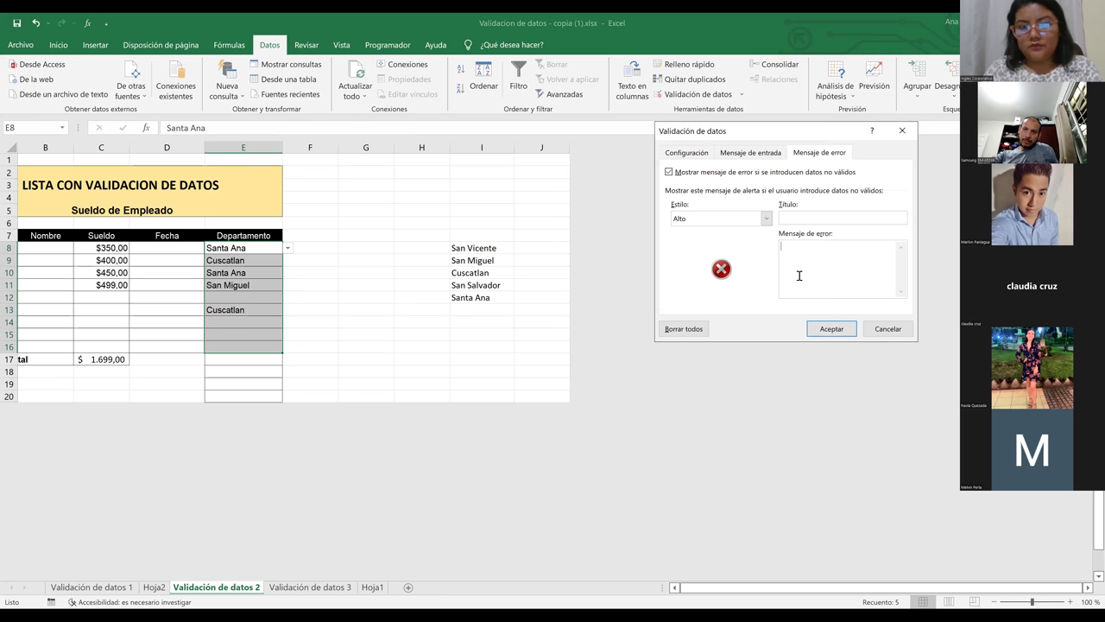
pyautogui.write('Selecc')
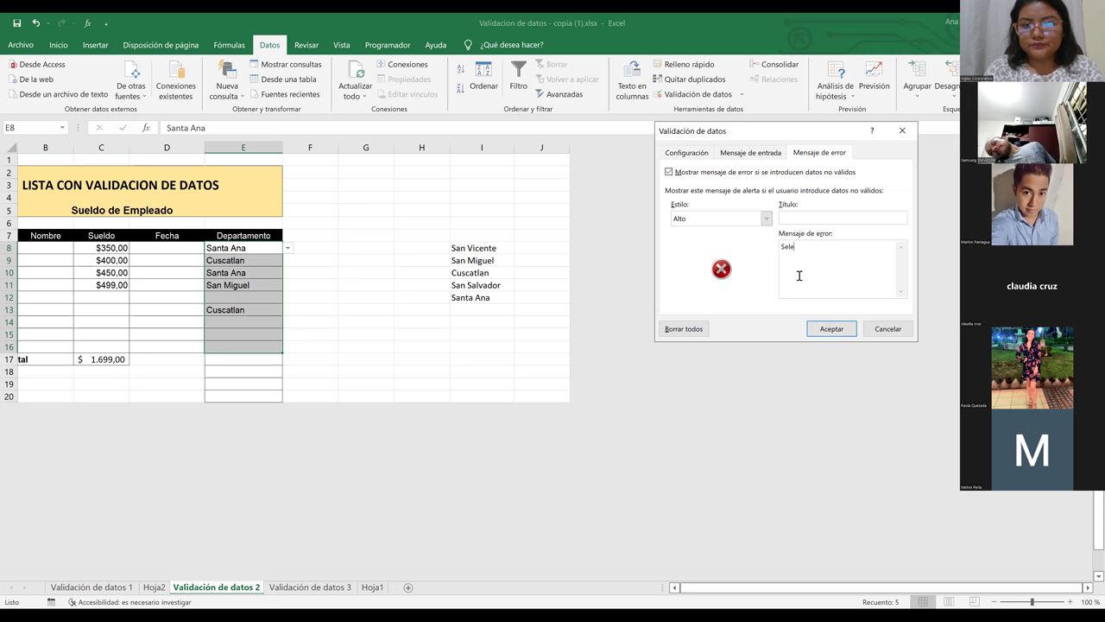
pyautogui.press('BackSpace')
pyautogui.press('BackSpace')
pyautogui.press('BackSpace')
pyautogui.press('BackSpace')
pyautogui.press('BackSpace')
pyautogui.press('BackSpace')
pyautogui.write('N')
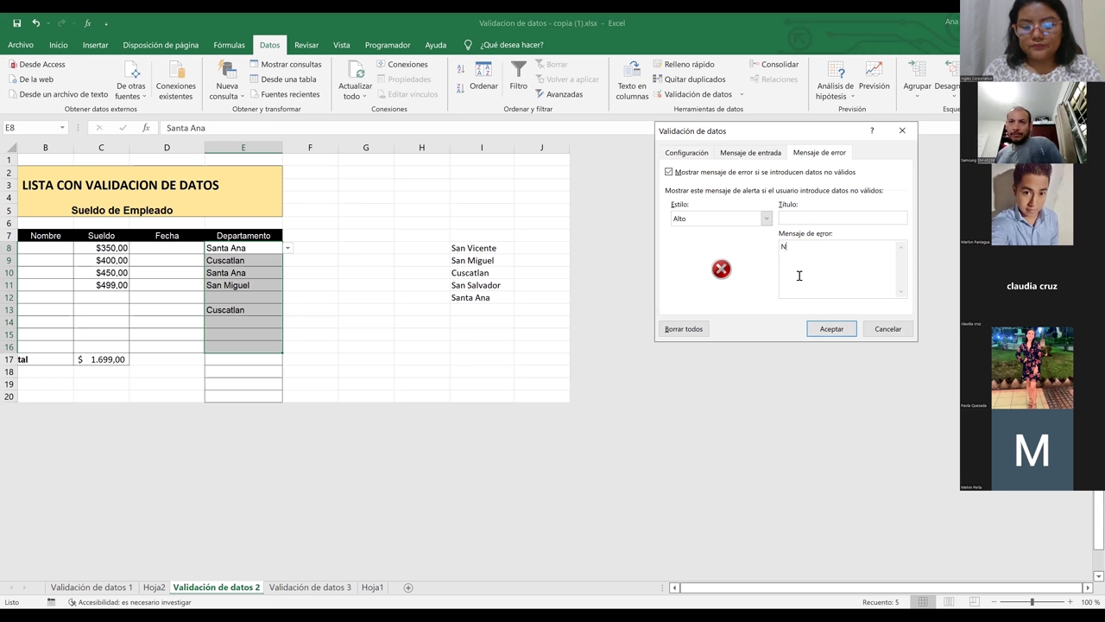
pyautogui.press('BackSpace')
pyautogui.write('Se')
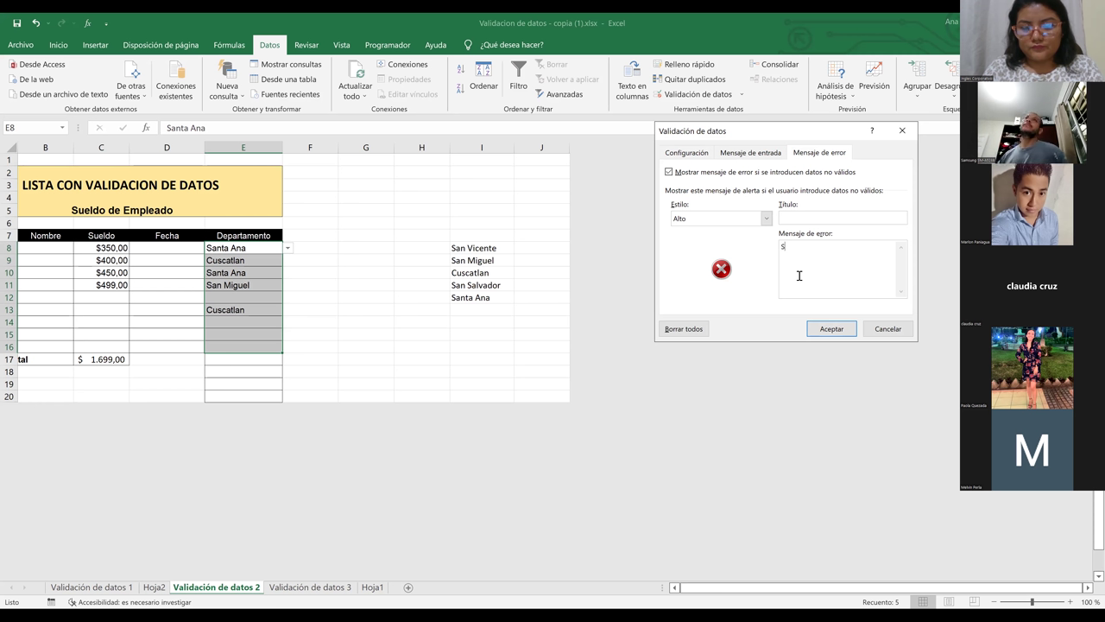
pyautogui.write('le')
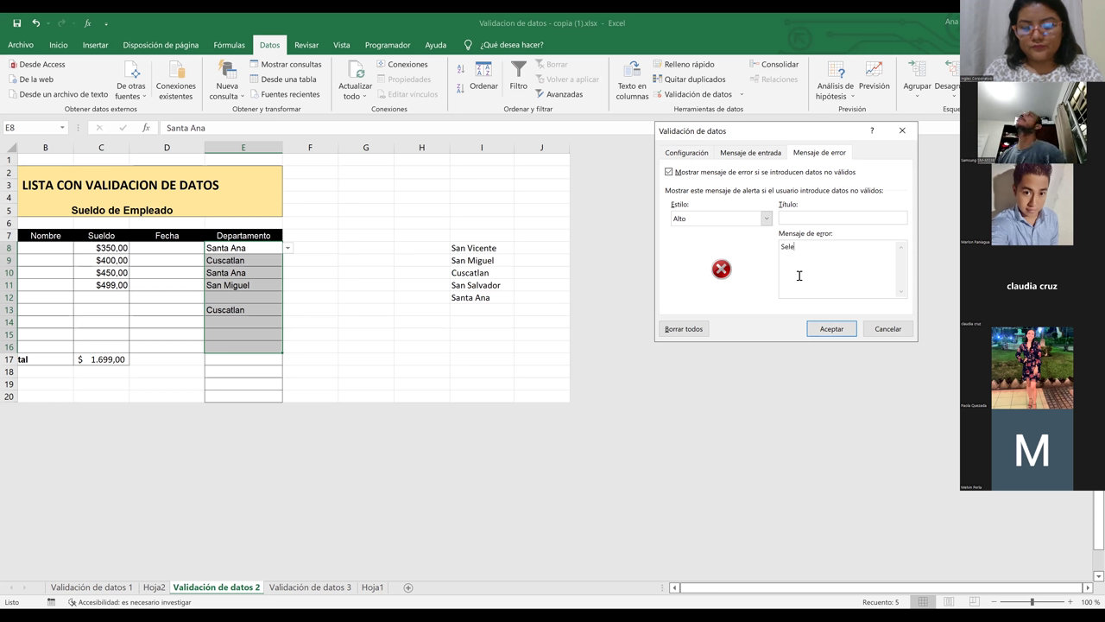
pyautogui.write('ccionar una opcion de la l')
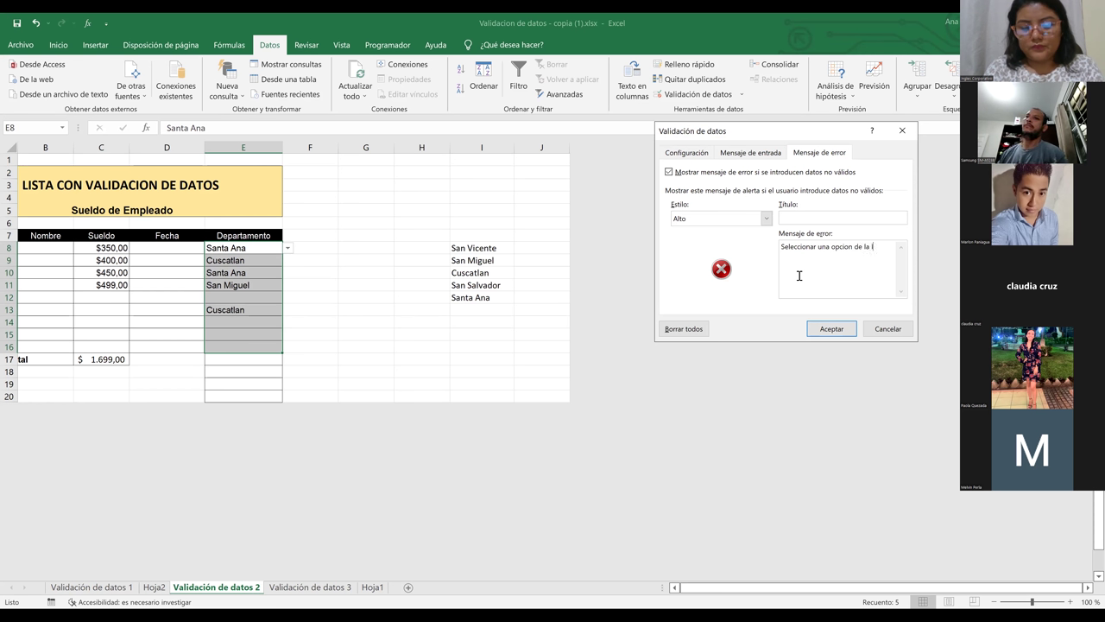
pyautogui.write('ista des')
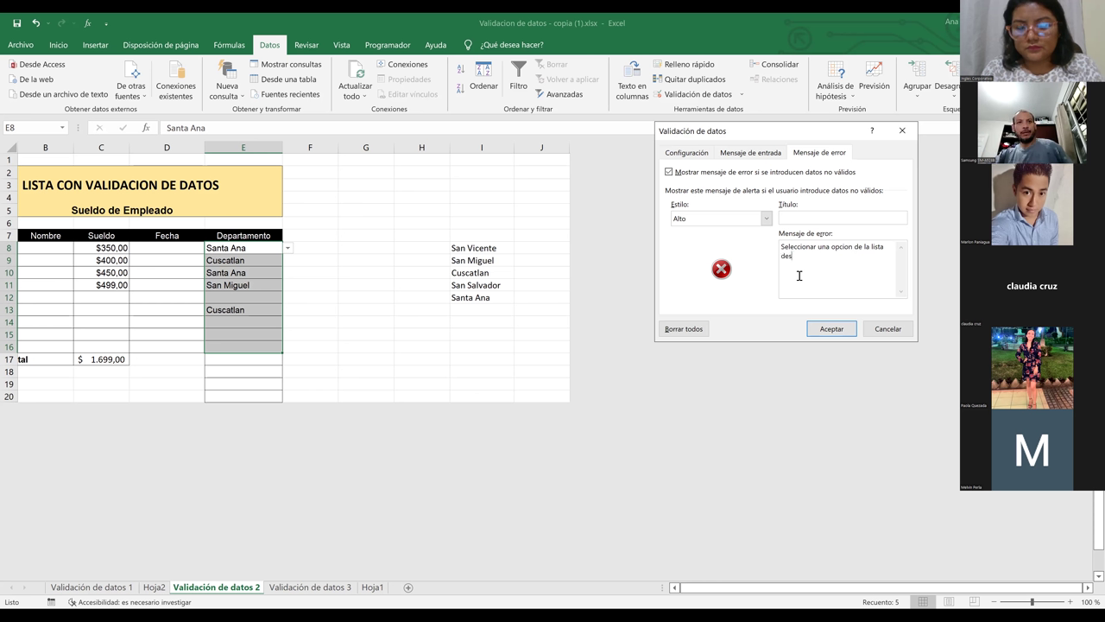
pyautogui.write('plegable')
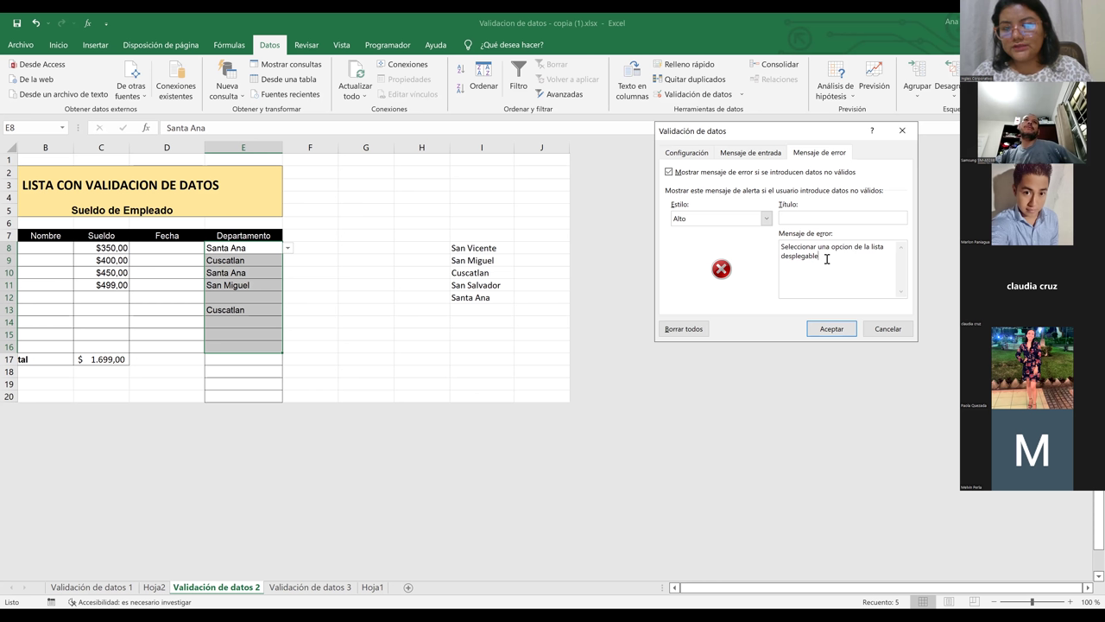
pyautogui.click(825, 332)
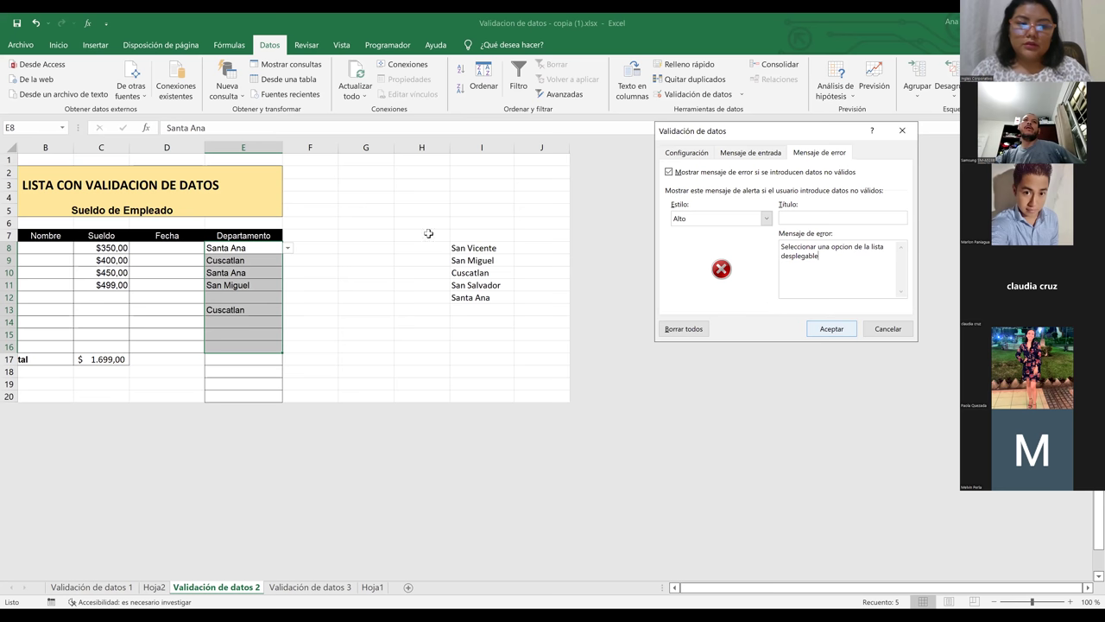
# Step: Show the departments offered by the drop-down list in cell E10, and close it without choosing one
pyautogui.click(261, 270)
pyautogui.click(288, 272)
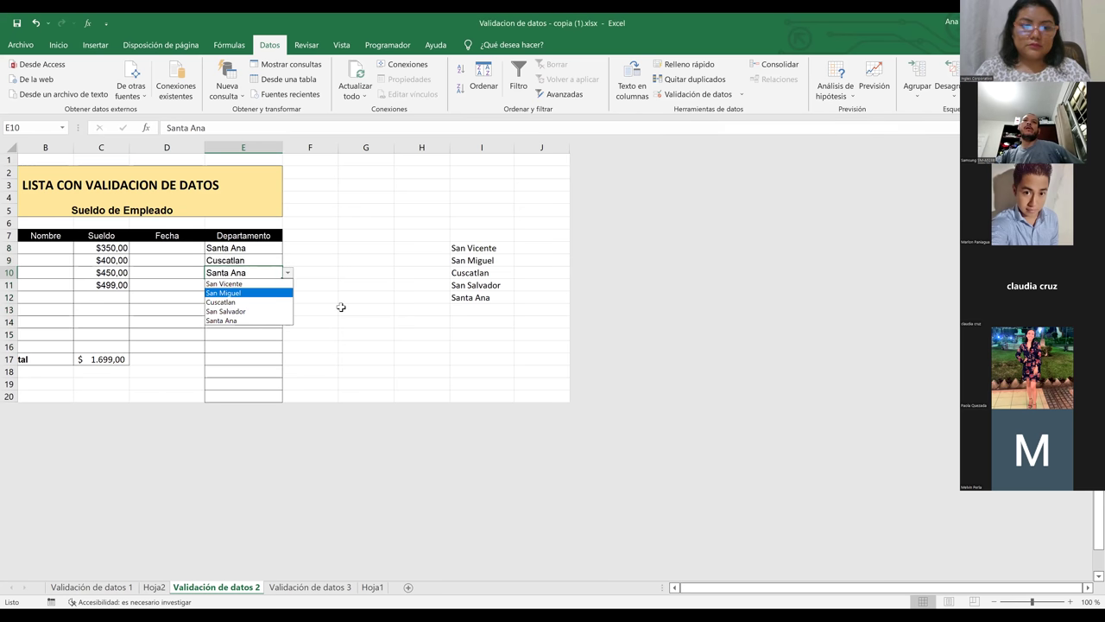
pyautogui.press('Escape')
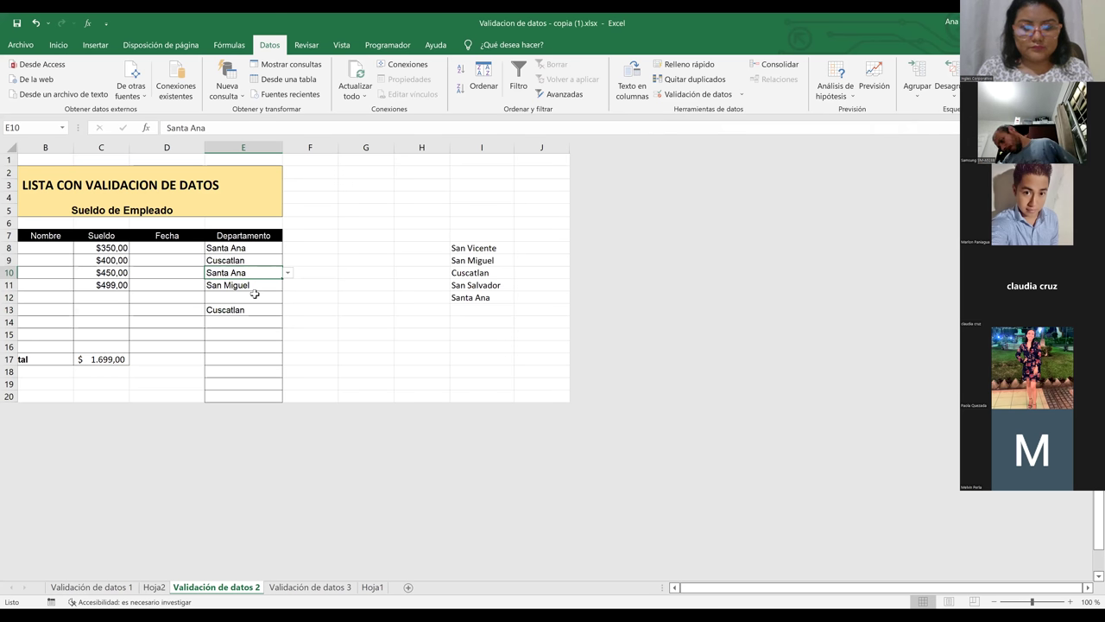
# Step: Enter "san miguel" as the department in cell E12
pyautogui.click(254, 296)
pyautogui.write('sa')
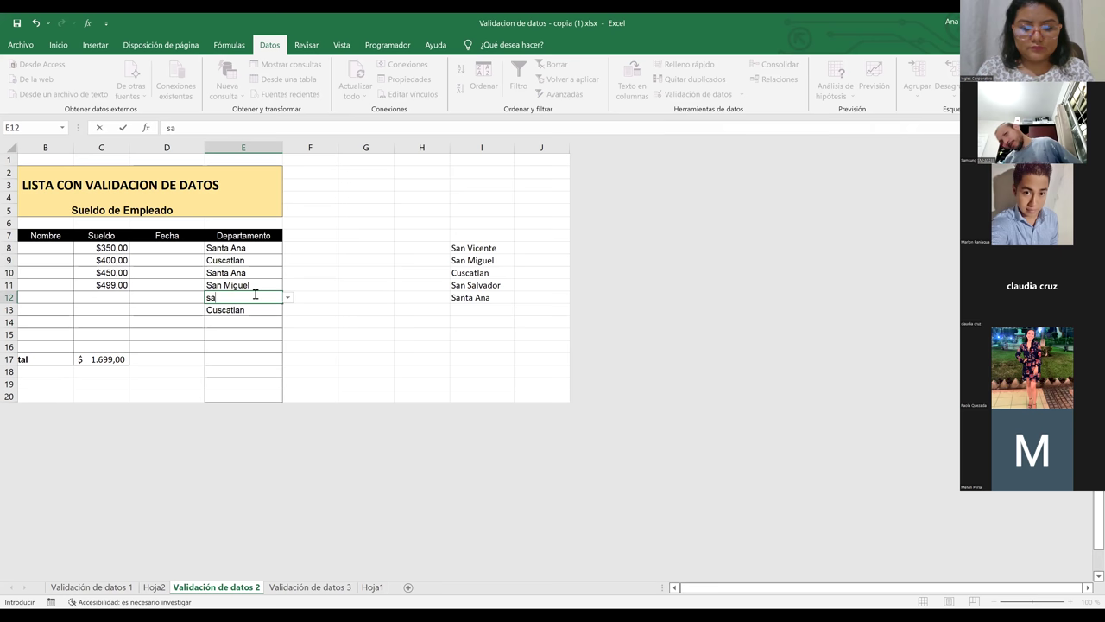
pyautogui.write('n miguel')
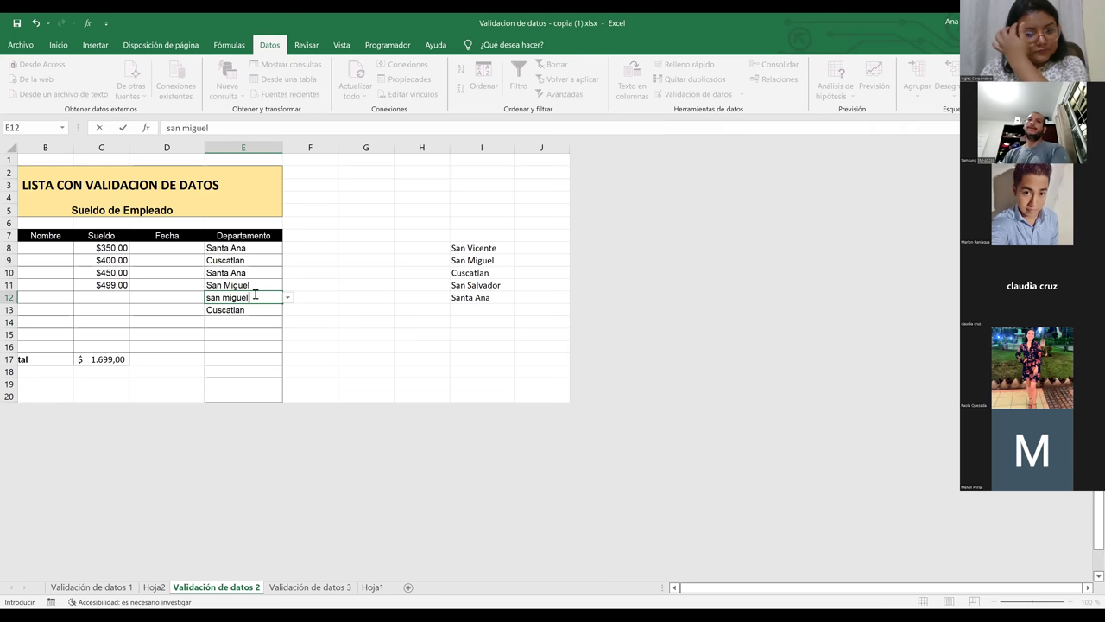
pyautogui.press('Return')
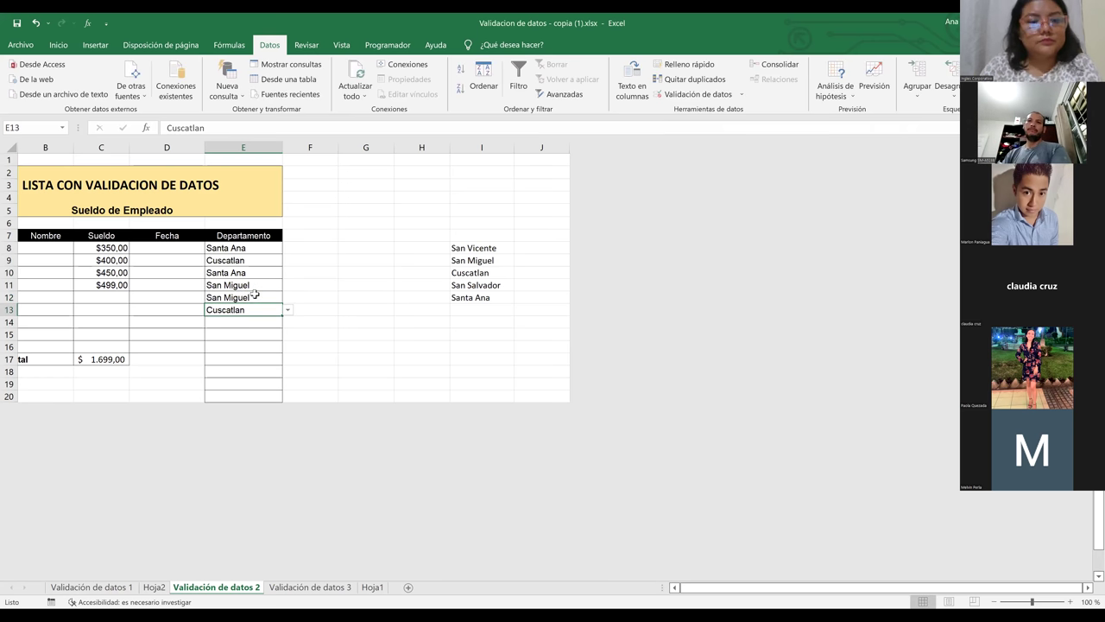
pyautogui.click(273, 296)
# Step: Try to enter the invalid department "nknk" in cell E14, and clear the entry when retrying
pyautogui.click(260, 321)
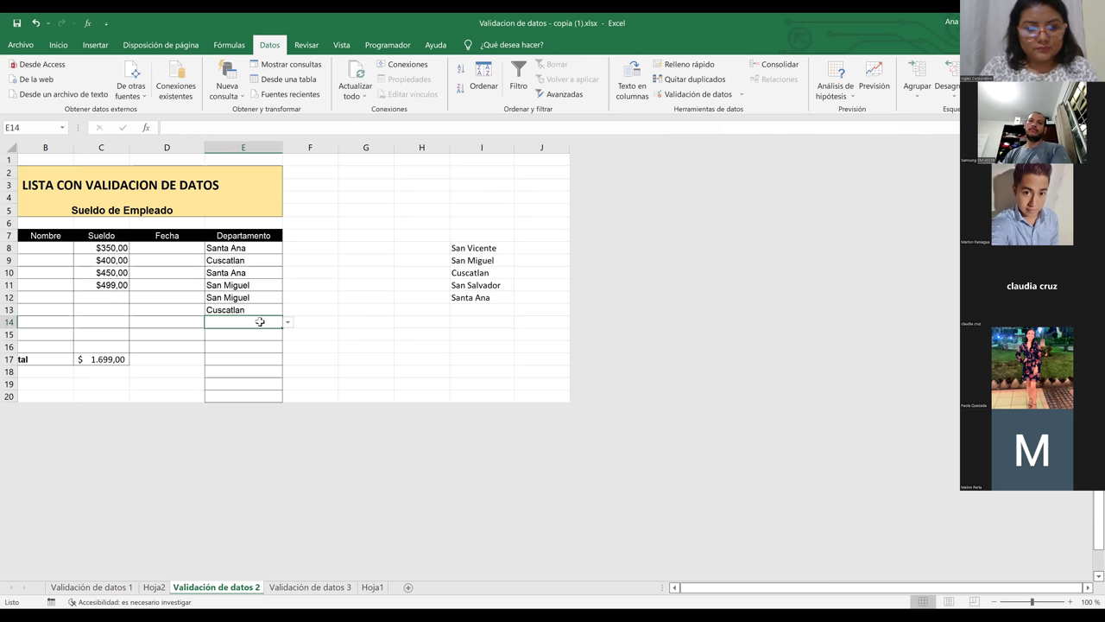
pyautogui.write('A')
pyautogui.press('BackSpace')
pyautogui.write('nknk')
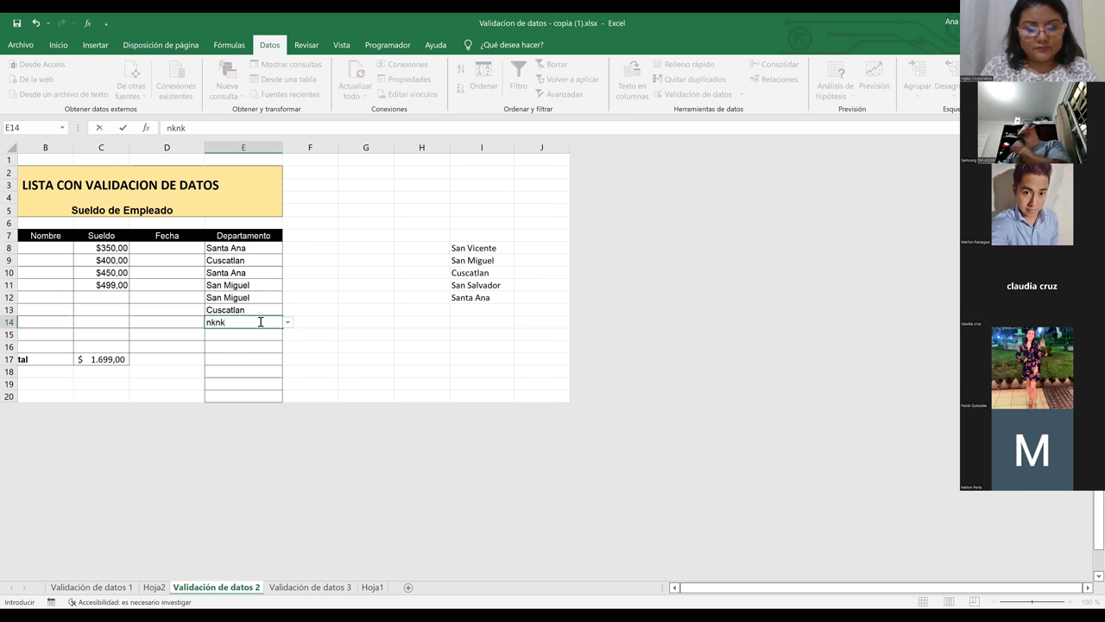
pyautogui.click(451, 334)
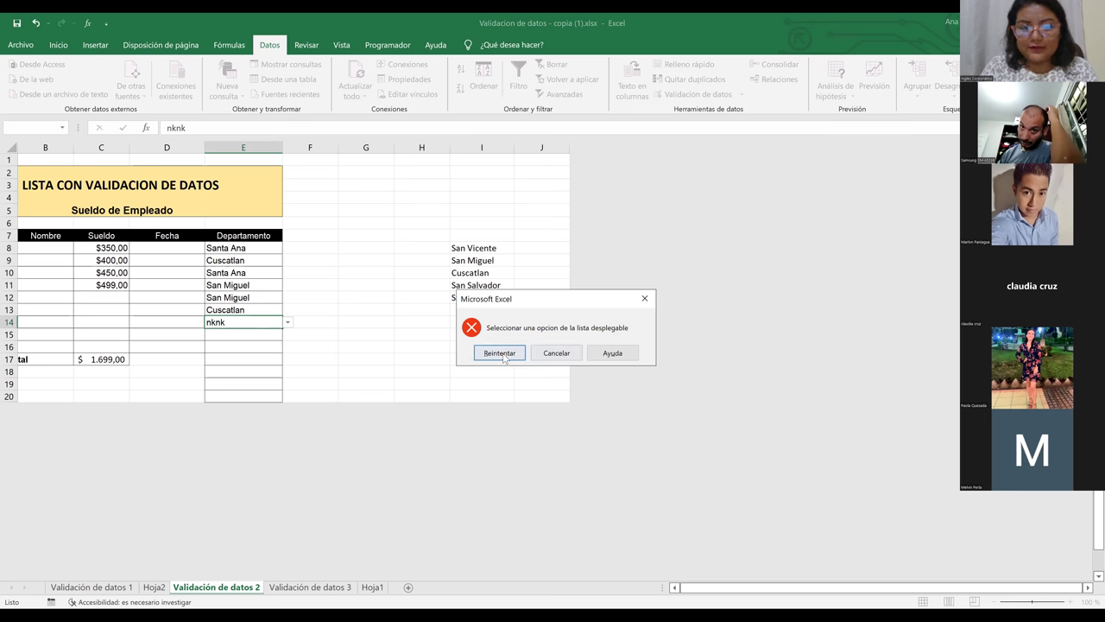
pyautogui.press('Return')
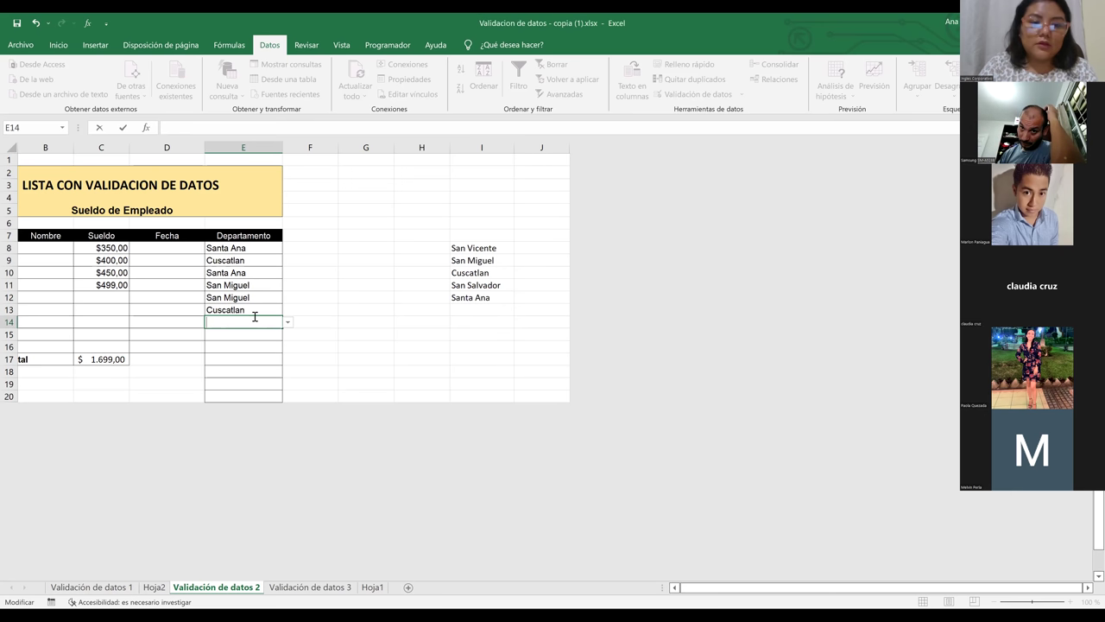
# Step: Choose San Salvador from the department drop-down list in cell E14
pyautogui.click(288, 323)
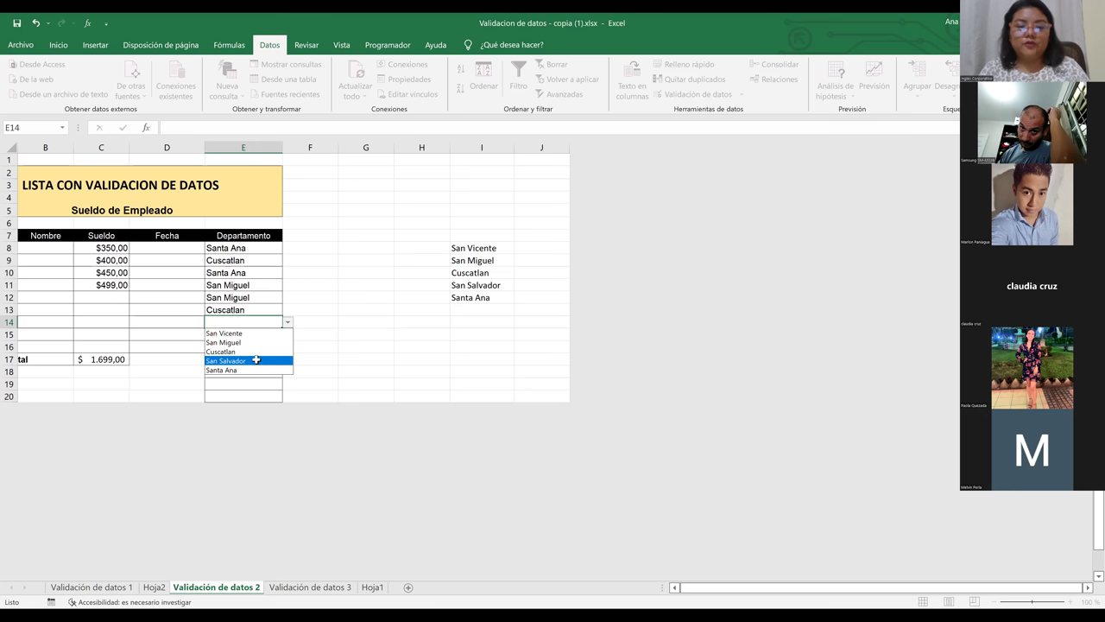
pyautogui.click(256, 360)
pyautogui.click(362, 319)
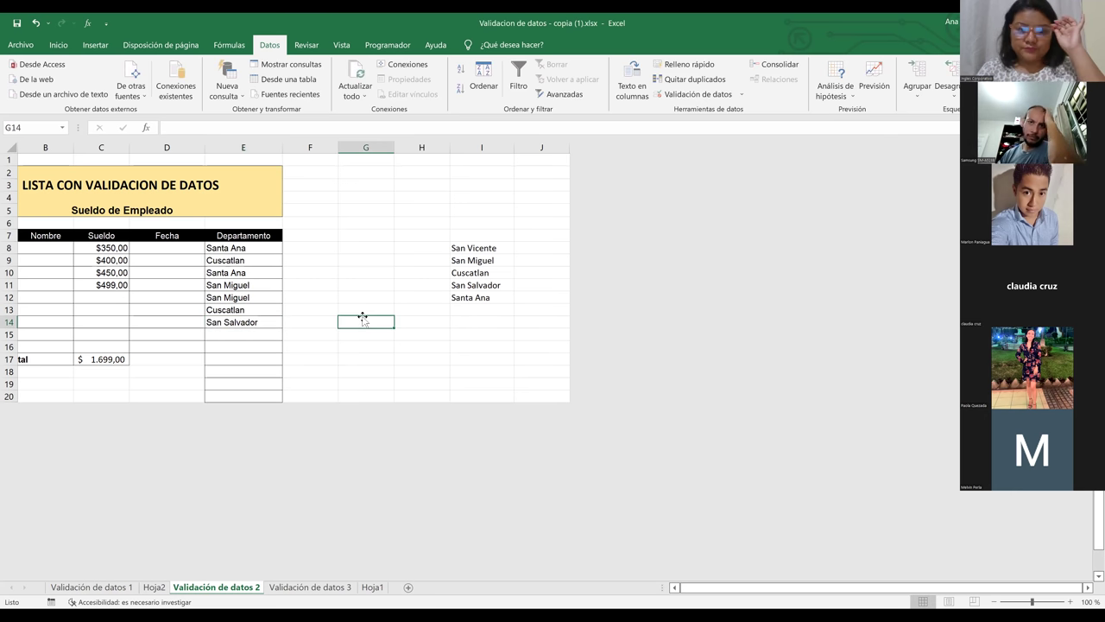
pyautogui.click(360, 235)
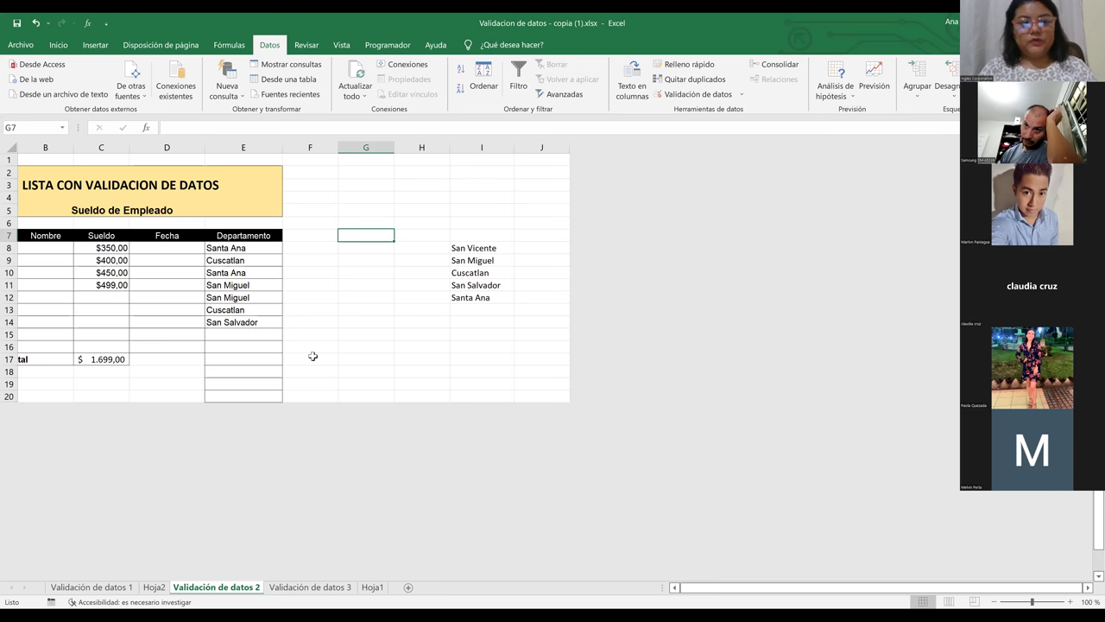
# Step: Switch to the Validación de datos 3 sheet and examine the article table's N° and CÓDIGO columns
pyautogui.click(346, 587)
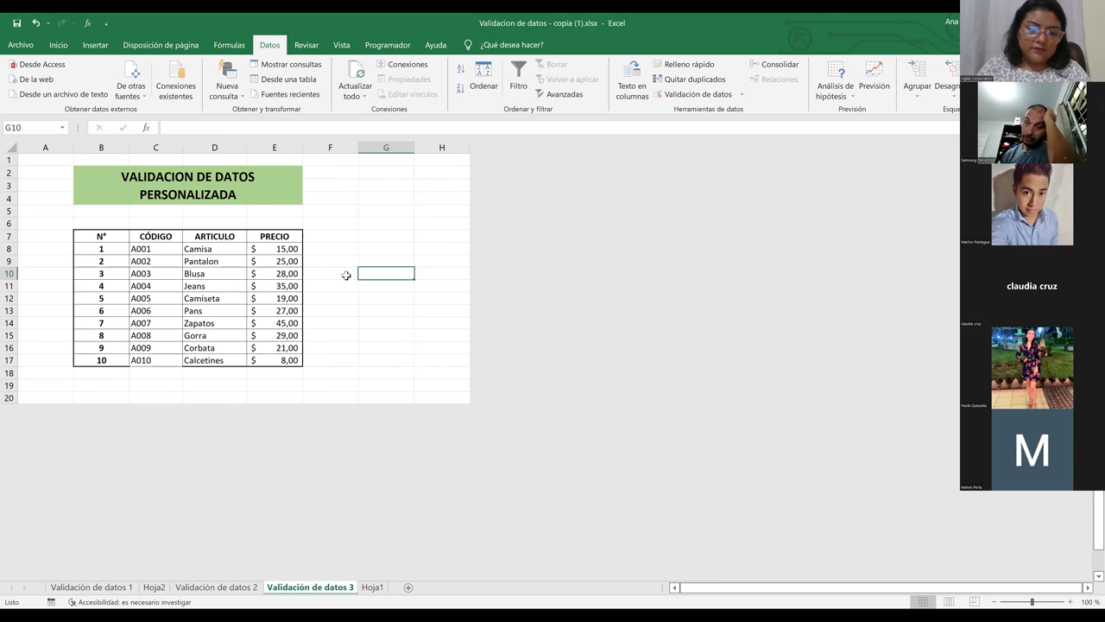
pyautogui.click(223, 197)
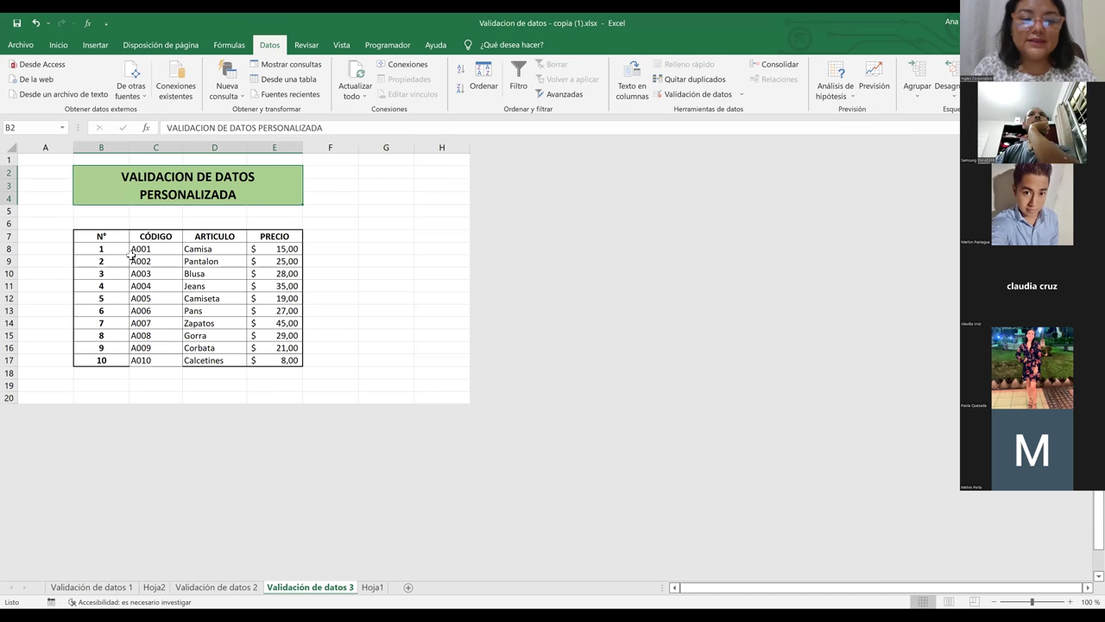
pyautogui.hotkey('ctrl', 'z')
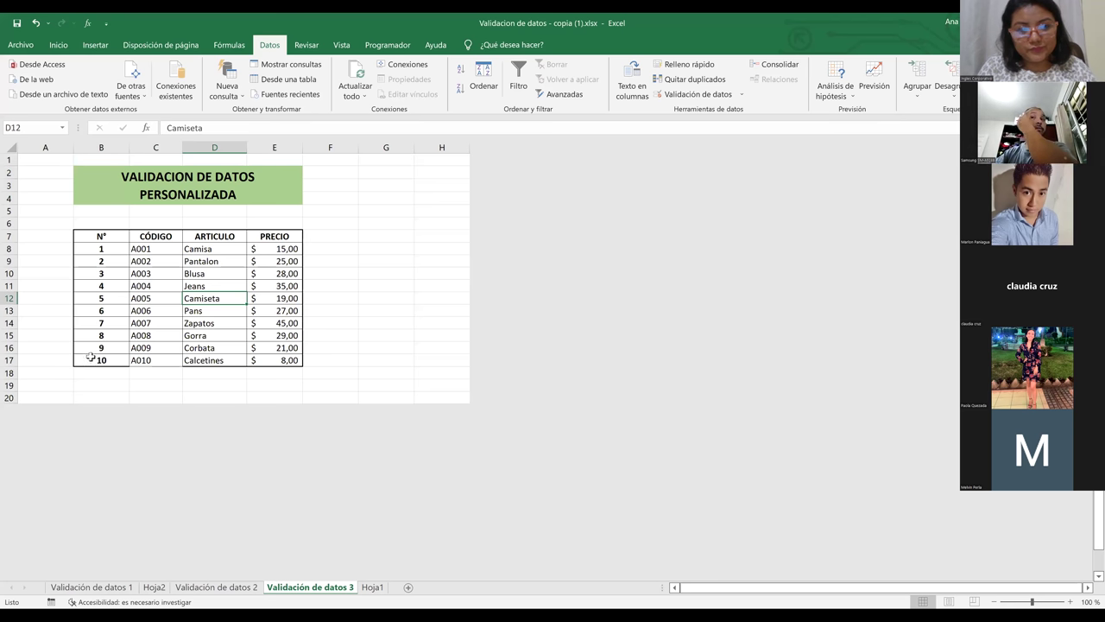
pyautogui.hotkey('ctrl', 'z')
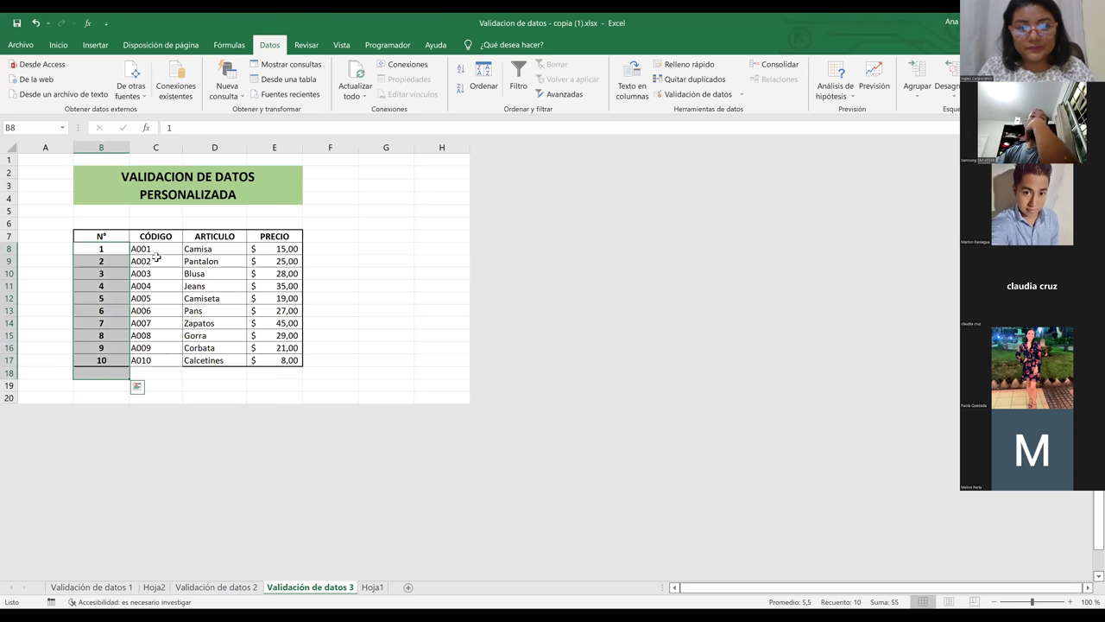
pyautogui.hotkey('ctrl', 'z')
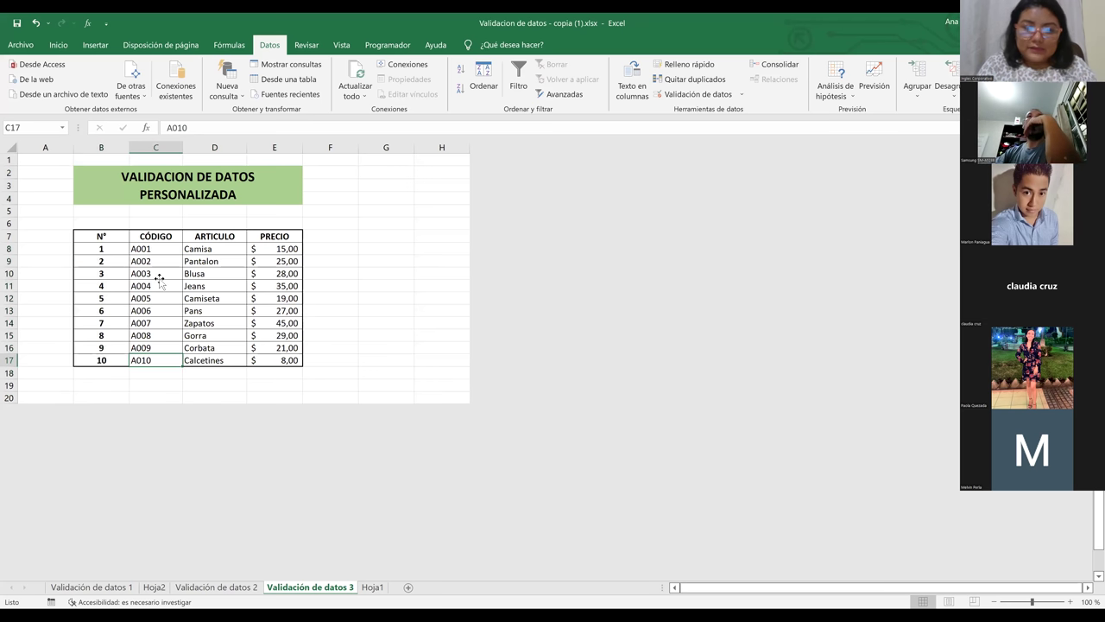
pyautogui.hotkey('ctrl', 'z')
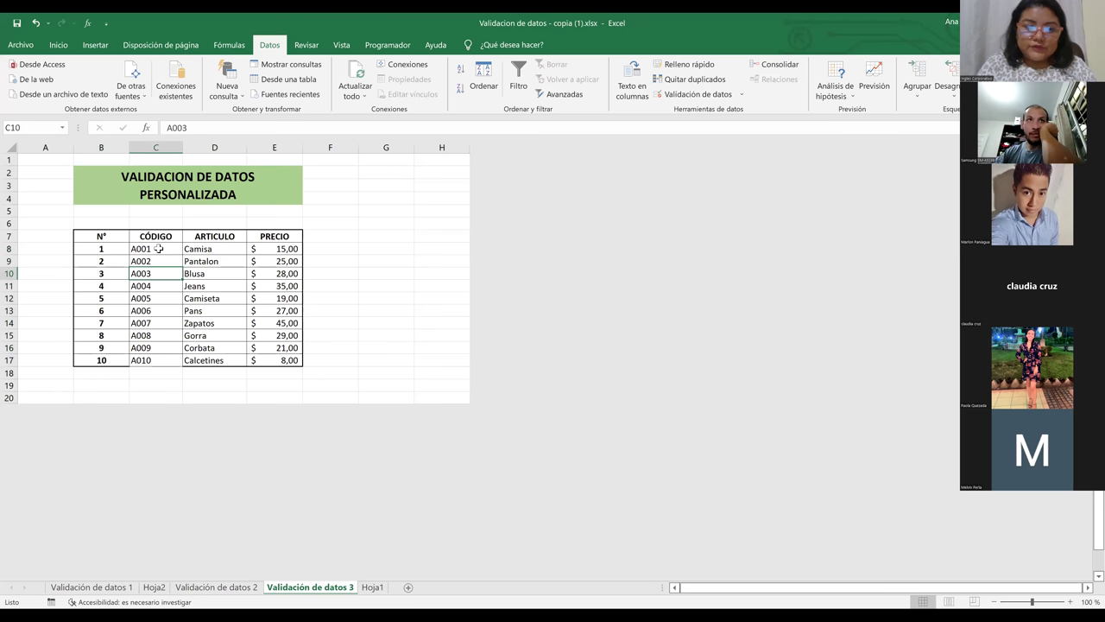
# Step: Open data validation for the article codes in C8:C17 and allow only Personalizada criteria
pyautogui.click(159, 249)
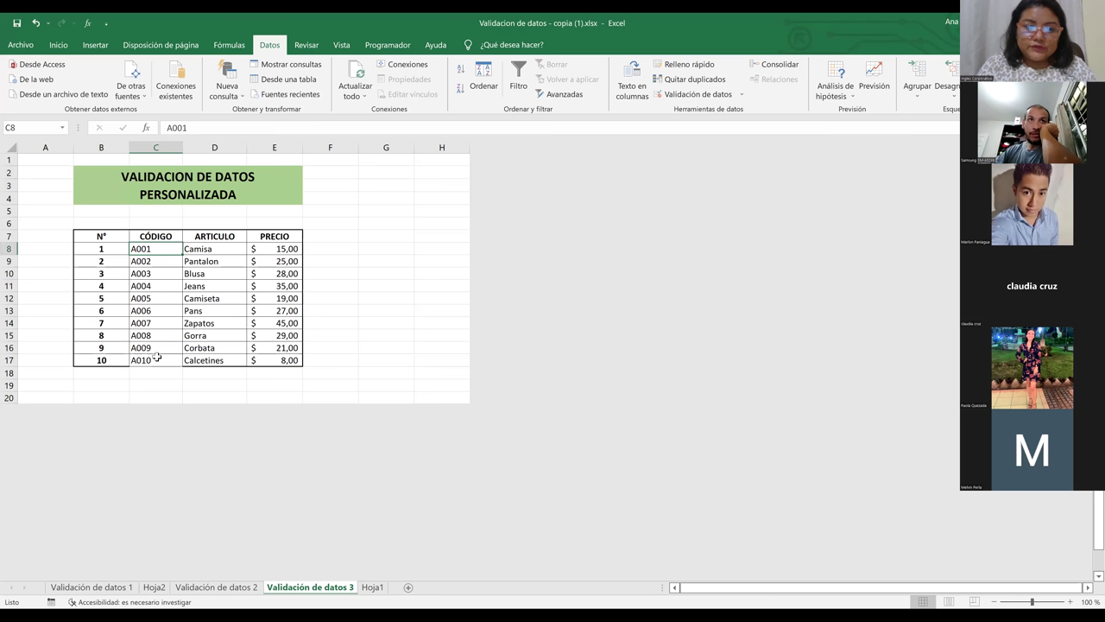
pyautogui.keyDown('shift'); pyautogui.click(156, 356); pyautogui.keyUp('shift')
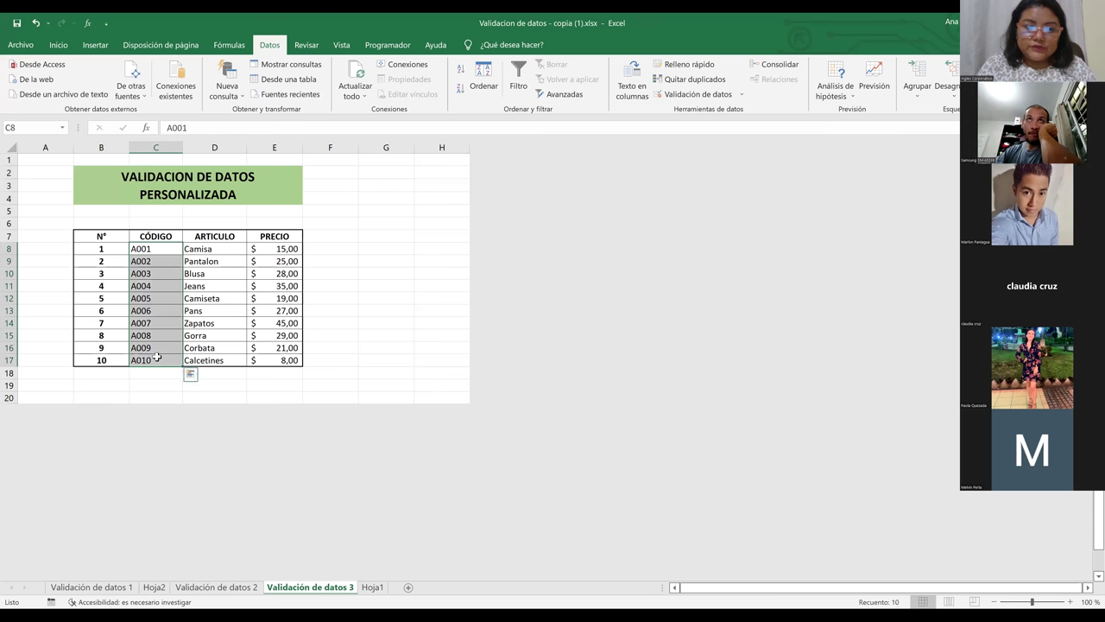
pyautogui.click(706, 95)
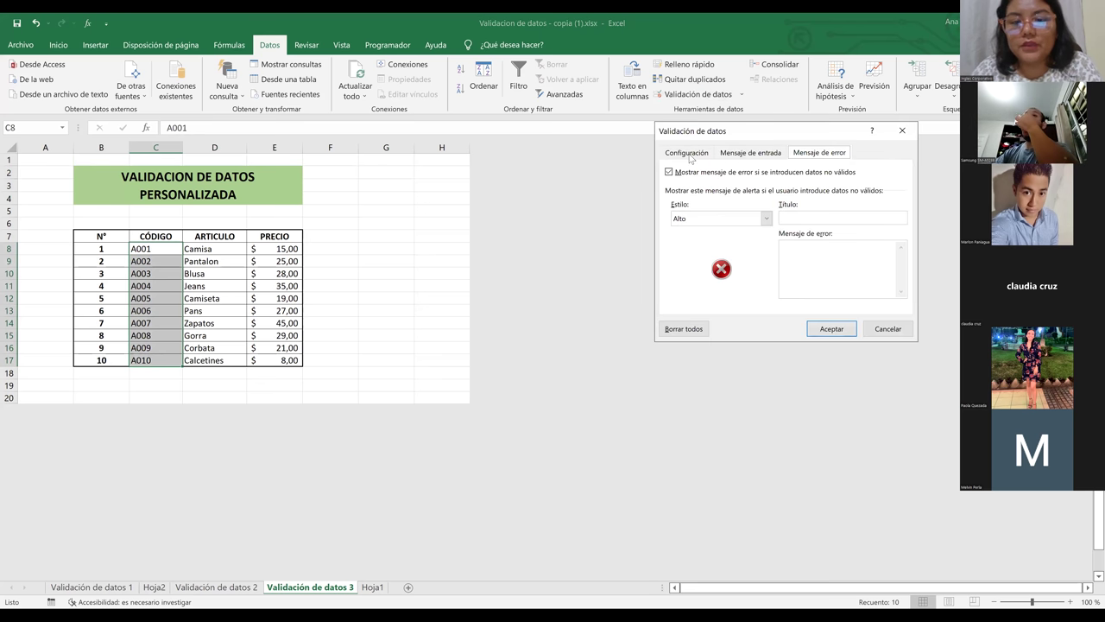
pyautogui.click(687, 153)
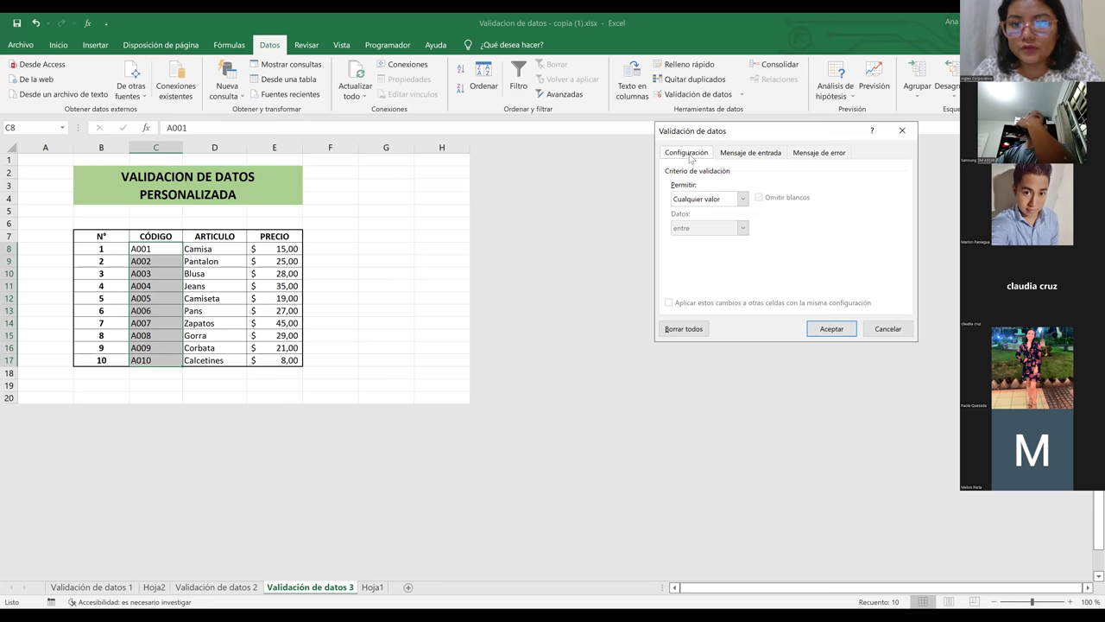
pyautogui.click(743, 200)
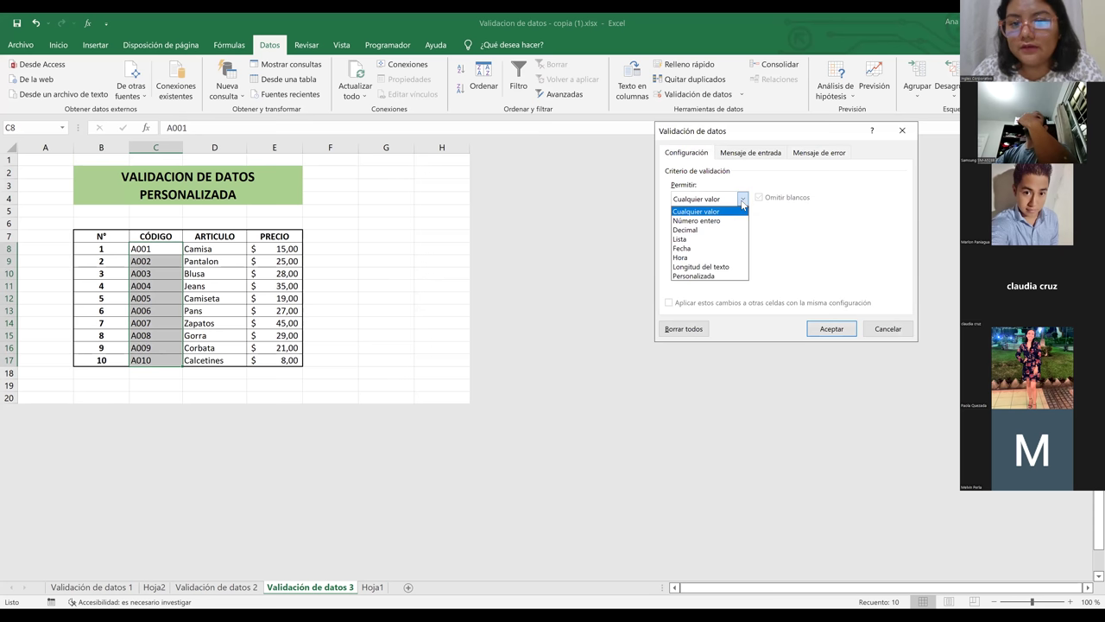
pyautogui.click(710, 276)
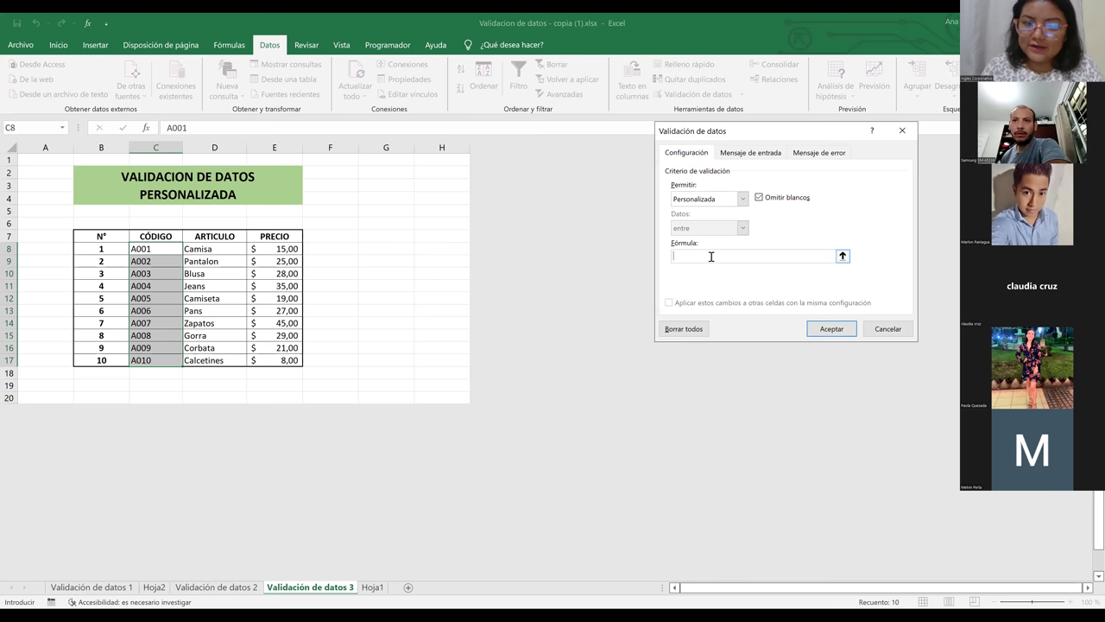
# Step: Set the custom validation formula for the codes to =contar.si(c:c;c8)=1 and apply it
pyautogui.write('=')
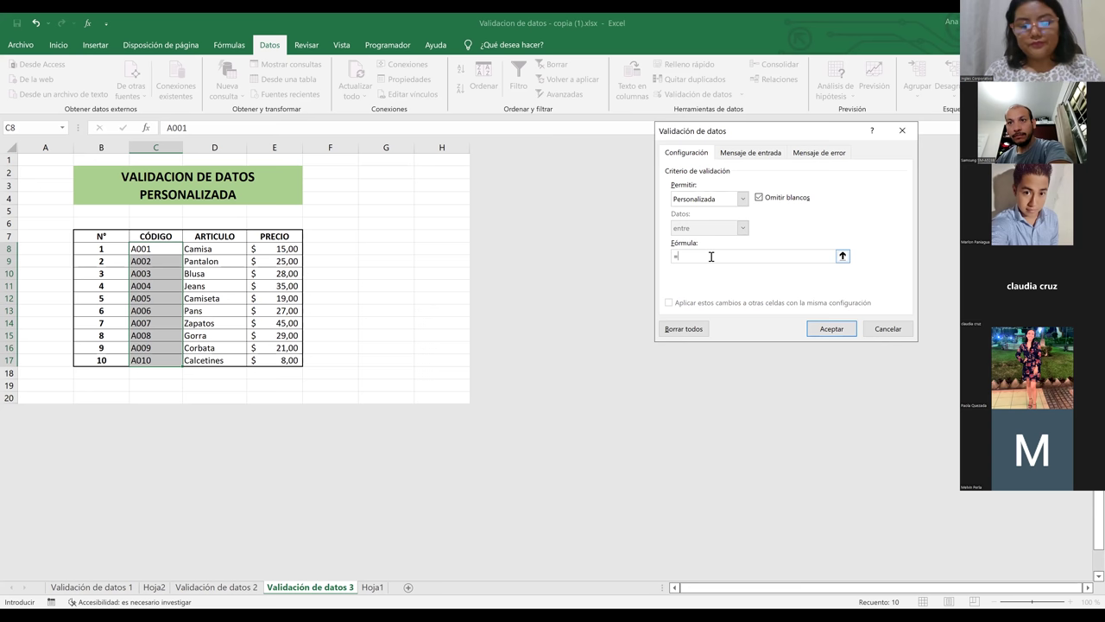
pyautogui.write('con')
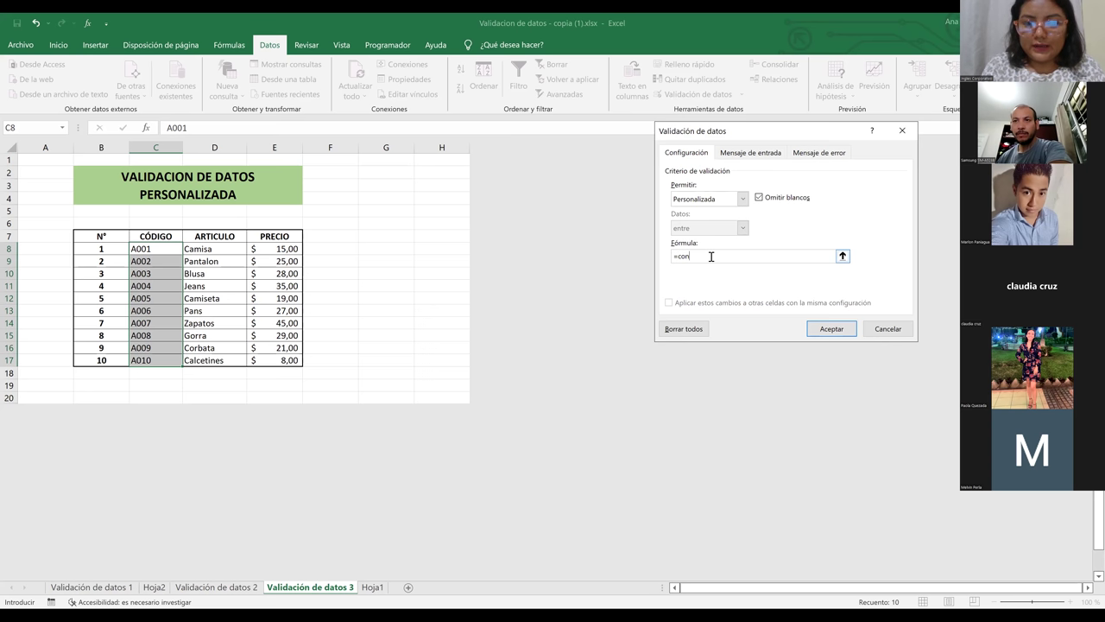
pyautogui.write('tar.si(')
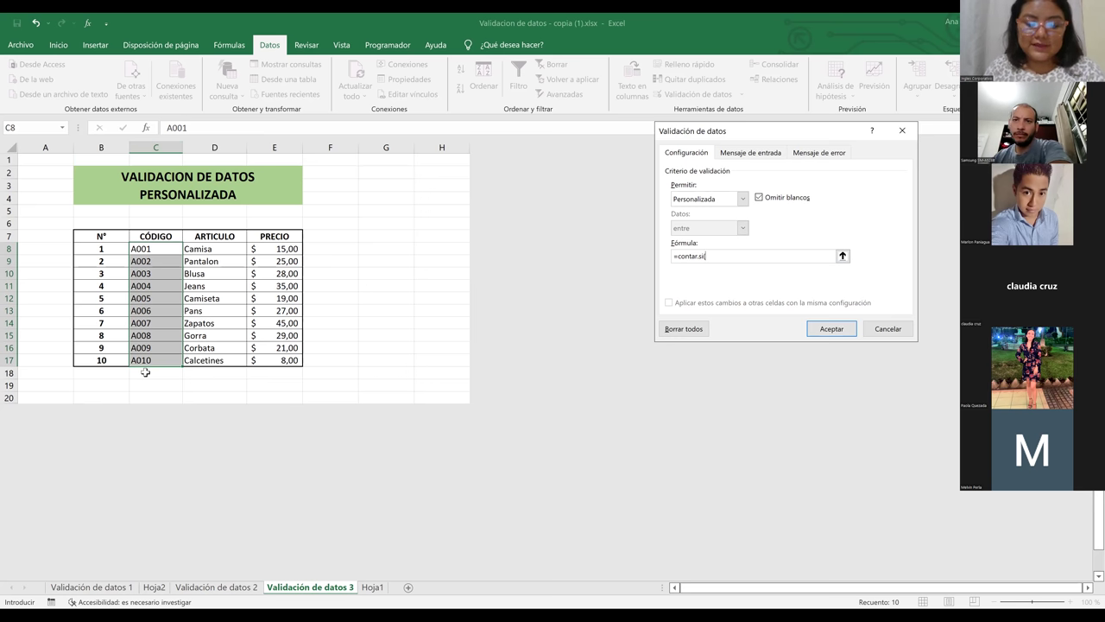
pyautogui.write('c')
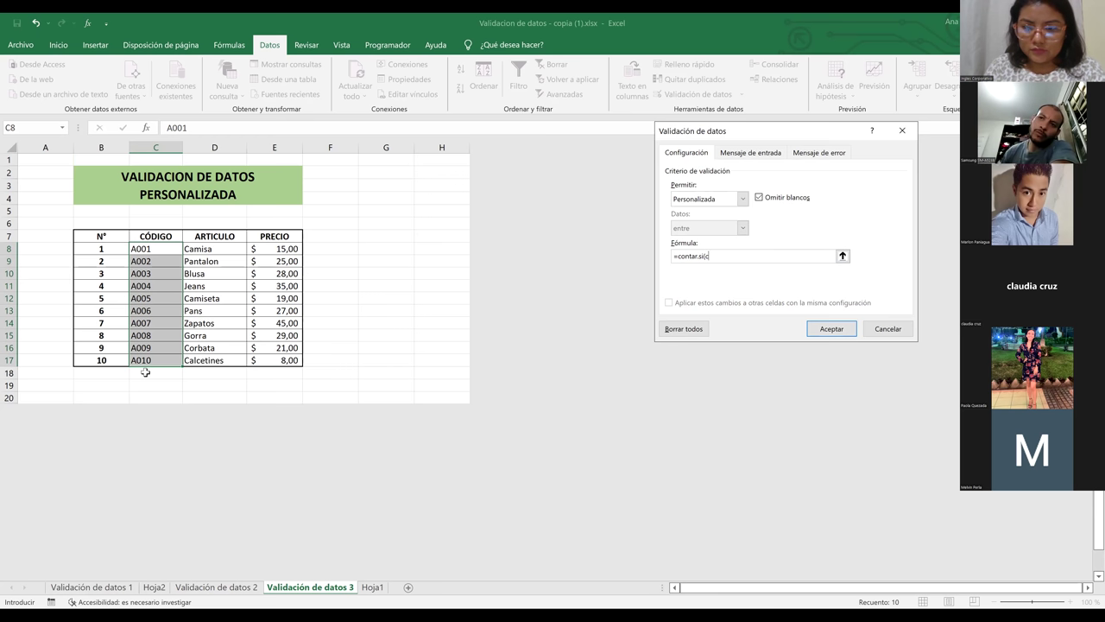
pyautogui.write(':c')
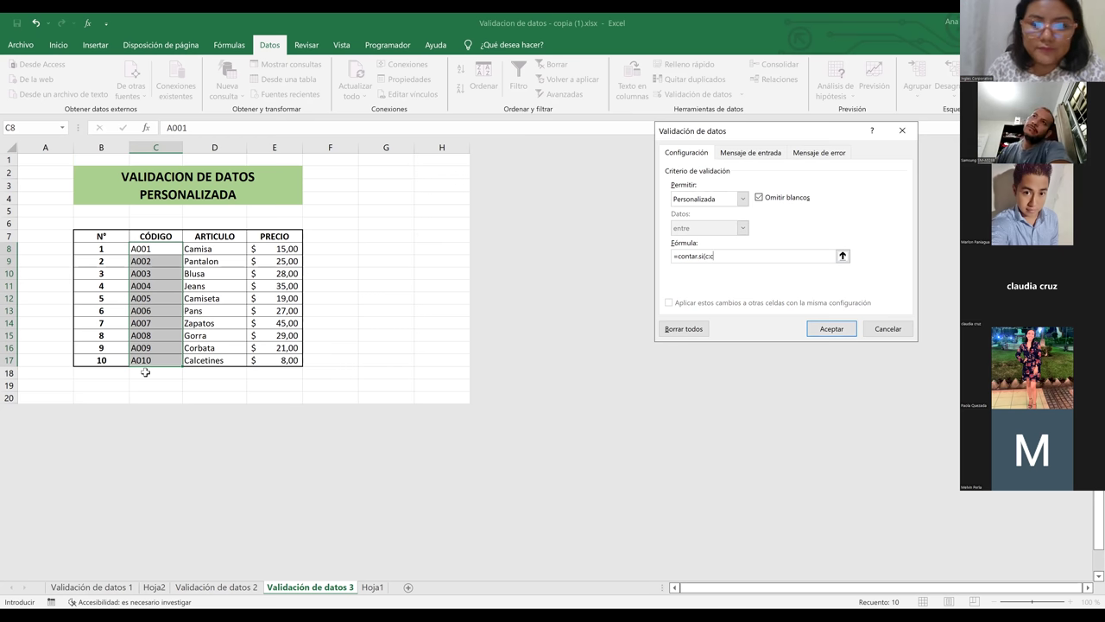
pyautogui.write(';')
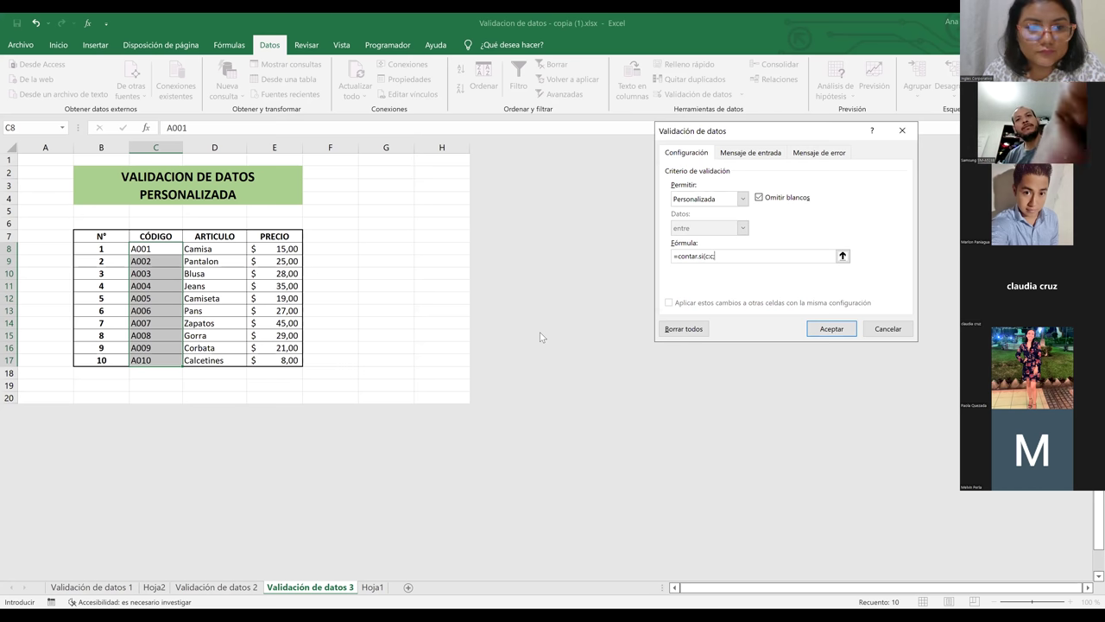
pyautogui.write(';c')
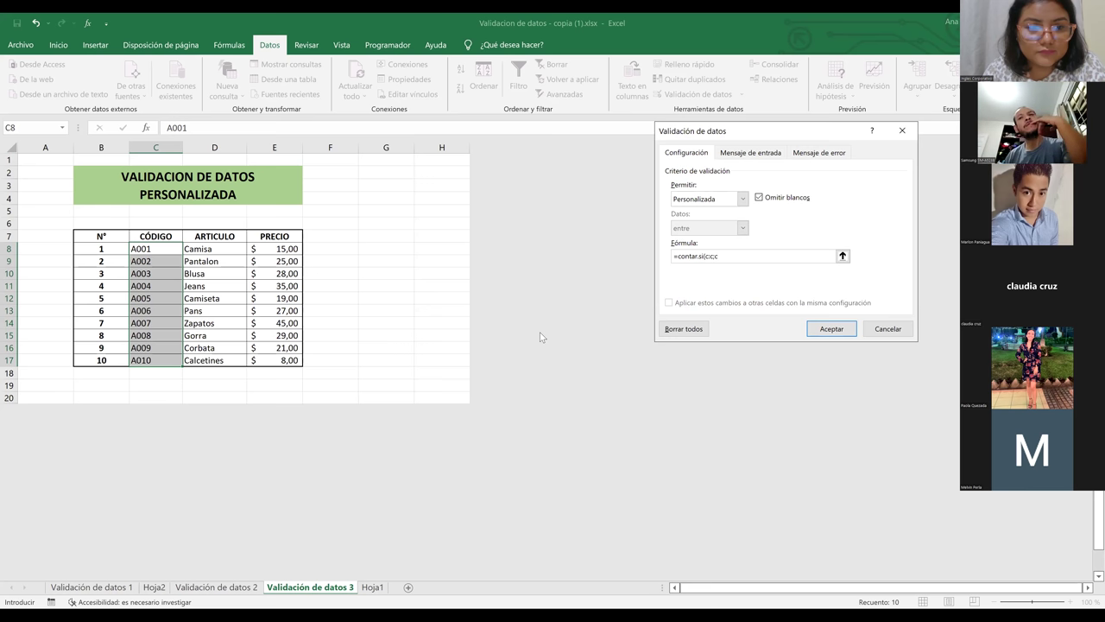
pyautogui.write('8')
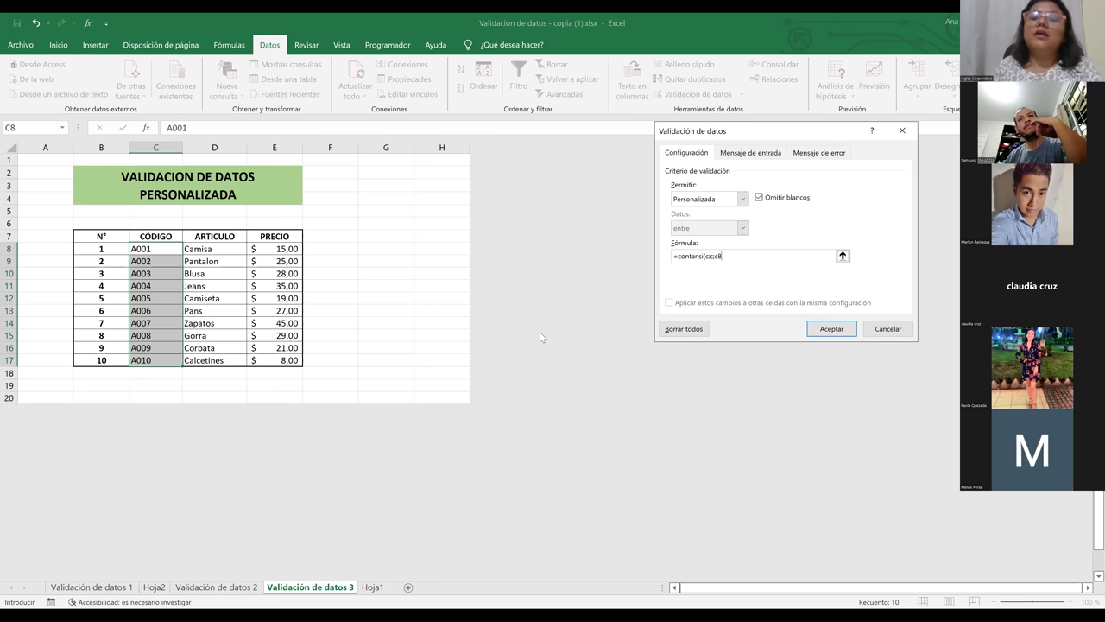
pyautogui.write(')')
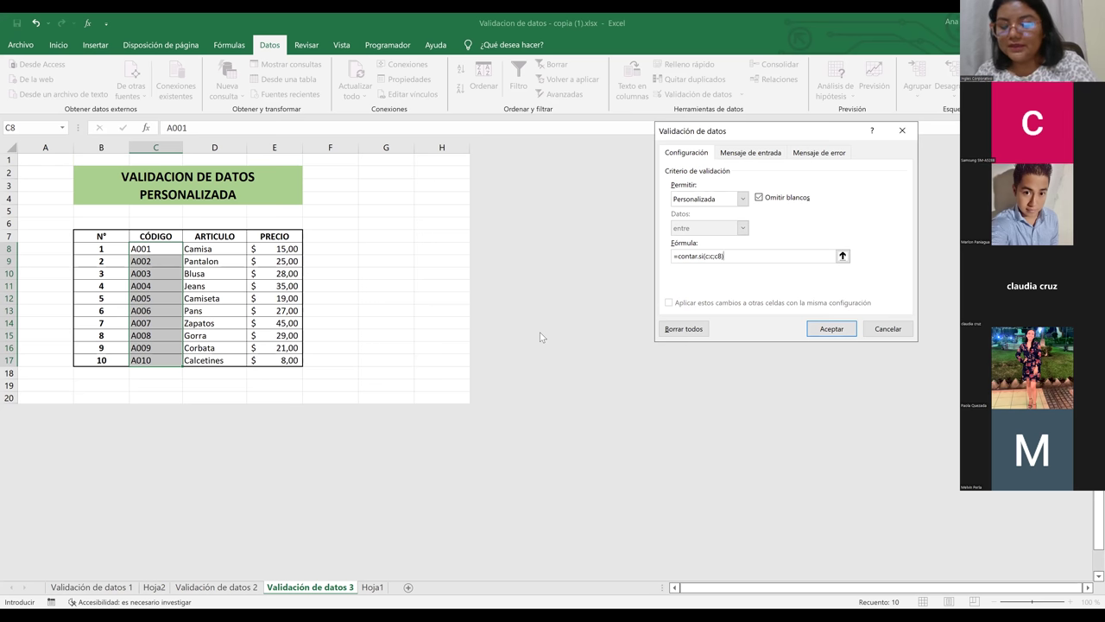
pyautogui.write('¿')
pyautogui.press('BackSpace')
pyautogui.write('=')
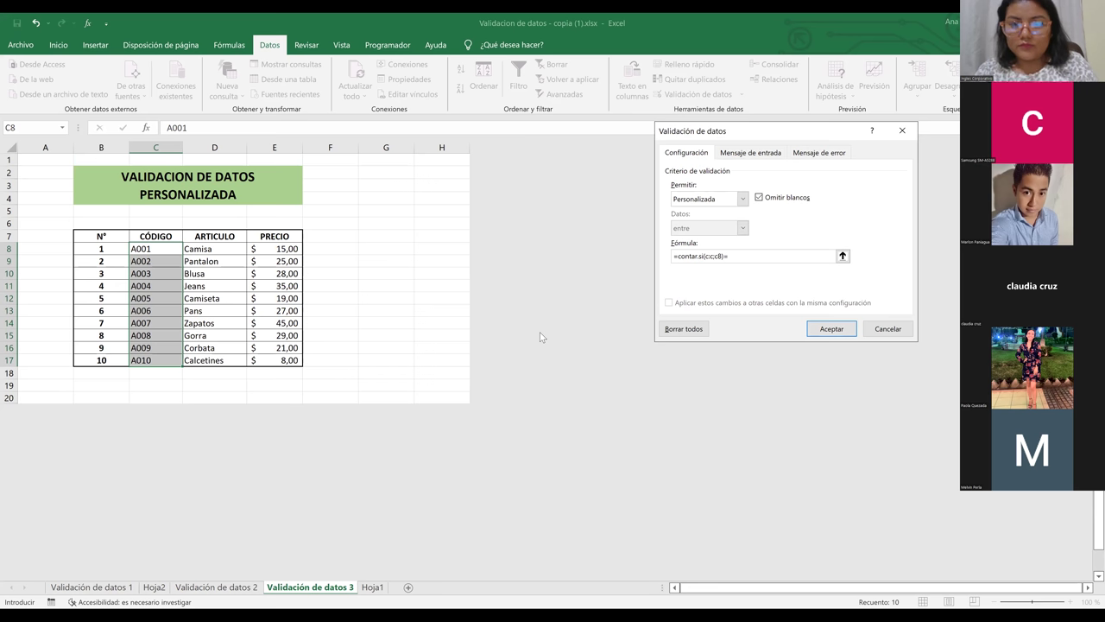
pyautogui.write('1')
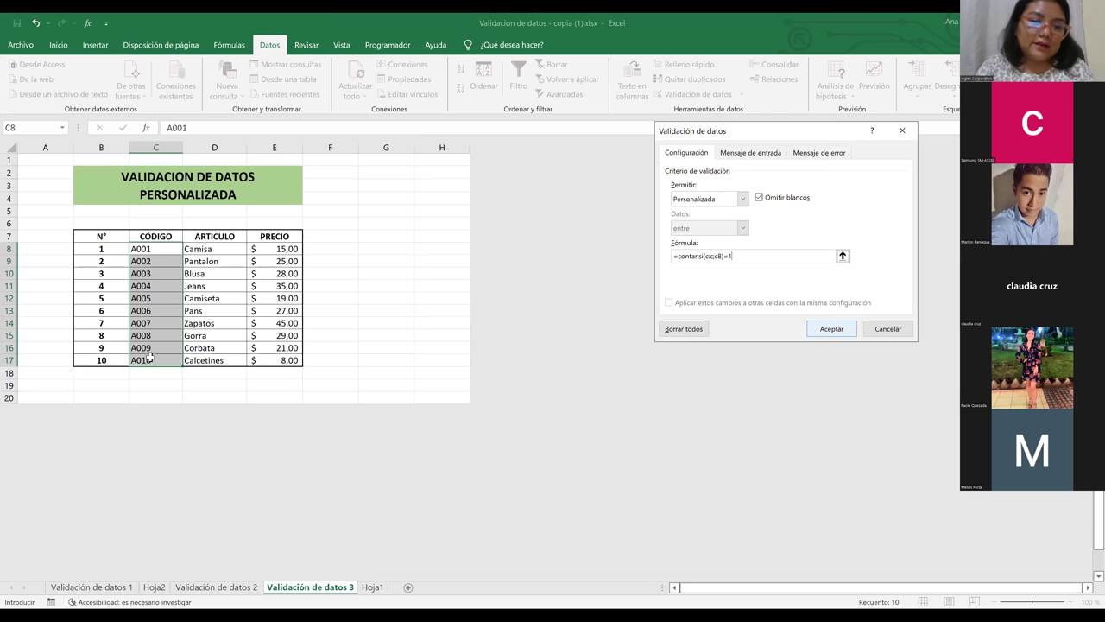
pyautogui.press('Return')
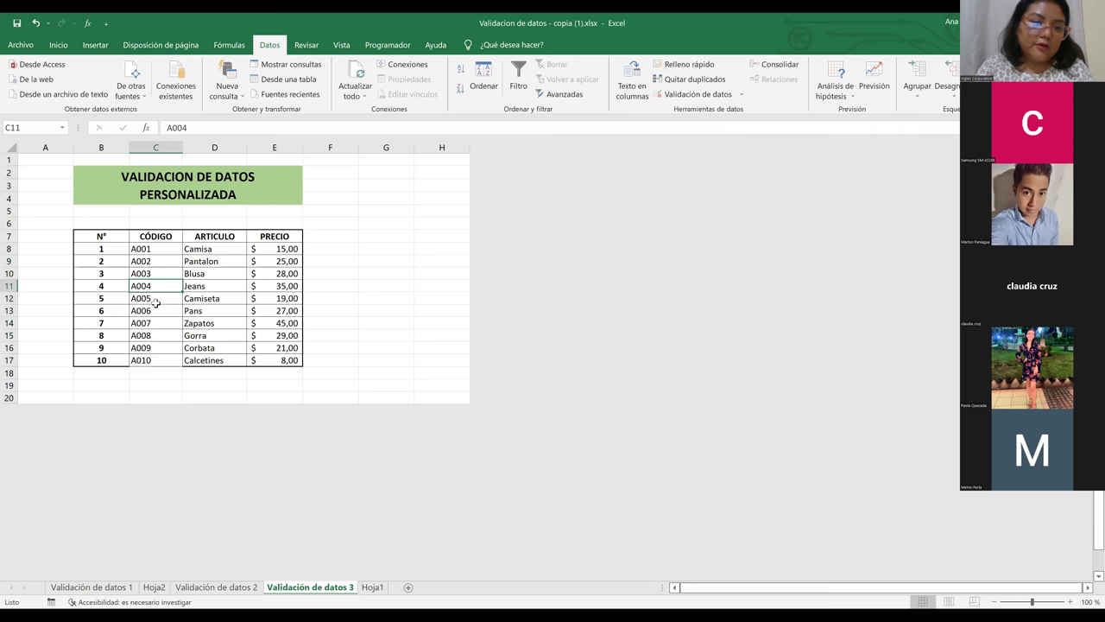
# Step: Try to enter the duplicate code A001 in cell C14, and cancel the entry
pyautogui.click(156, 324)
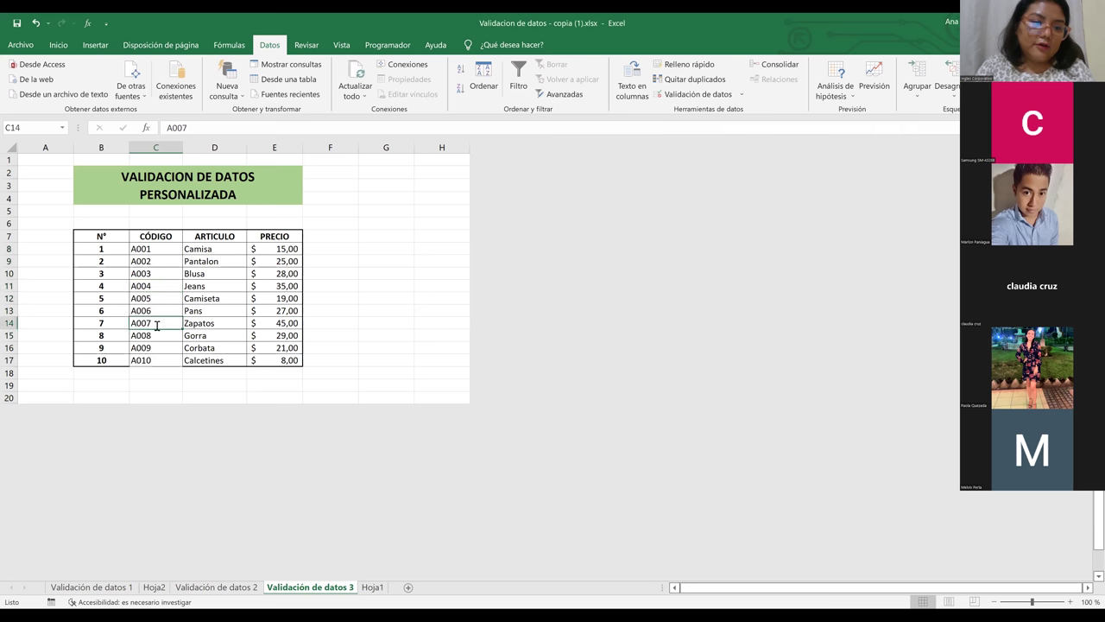
pyautogui.press('BackSpace')
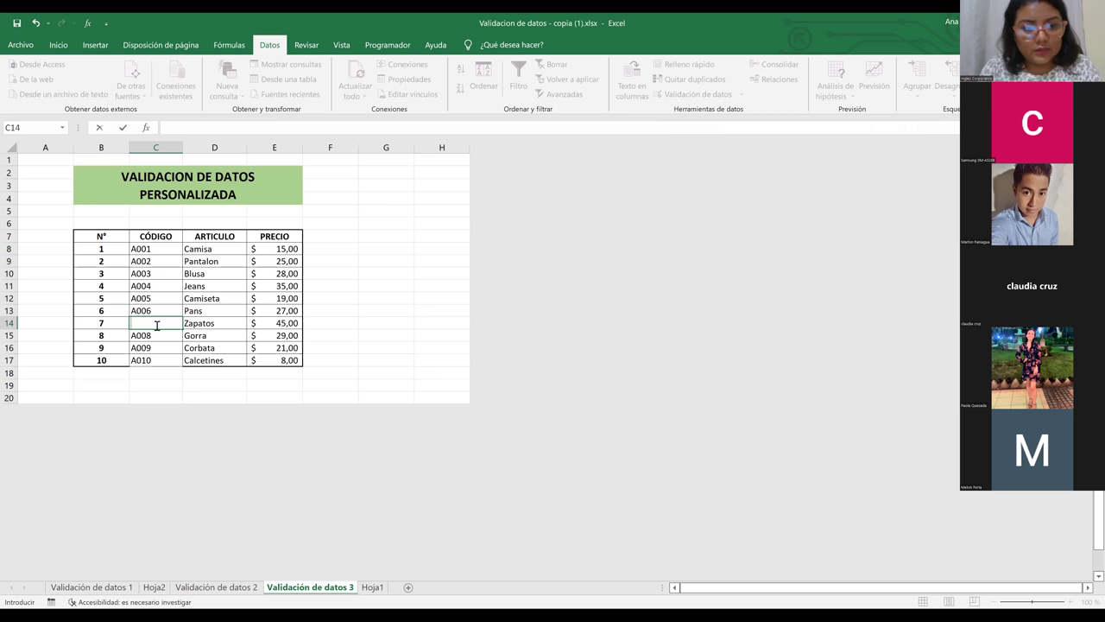
pyautogui.write('A00')
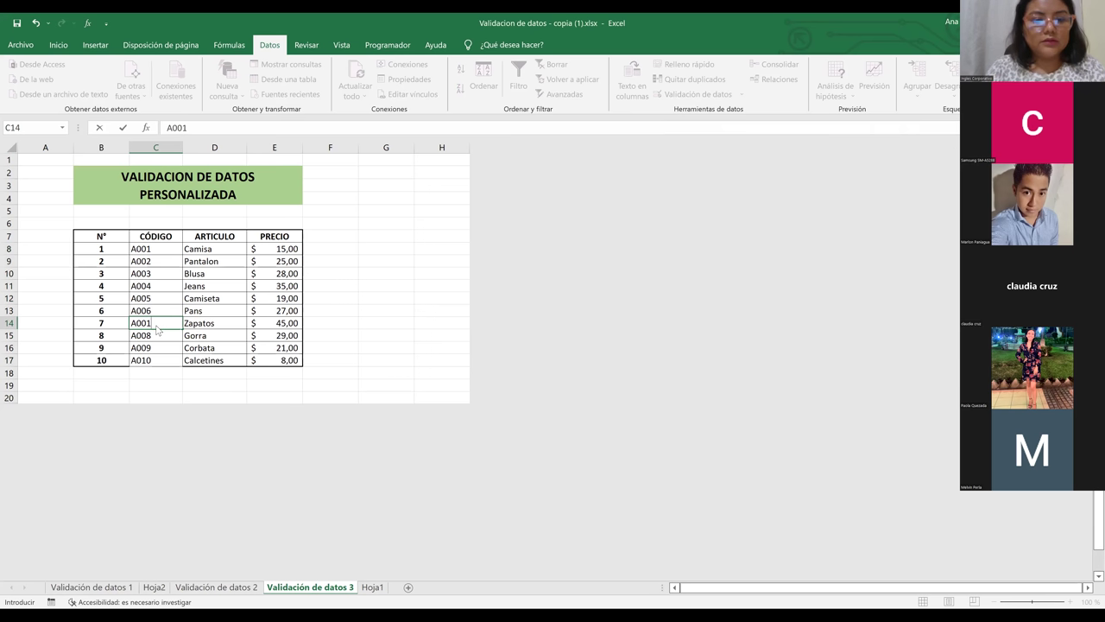
pyautogui.write('1')
pyautogui.press('Return')
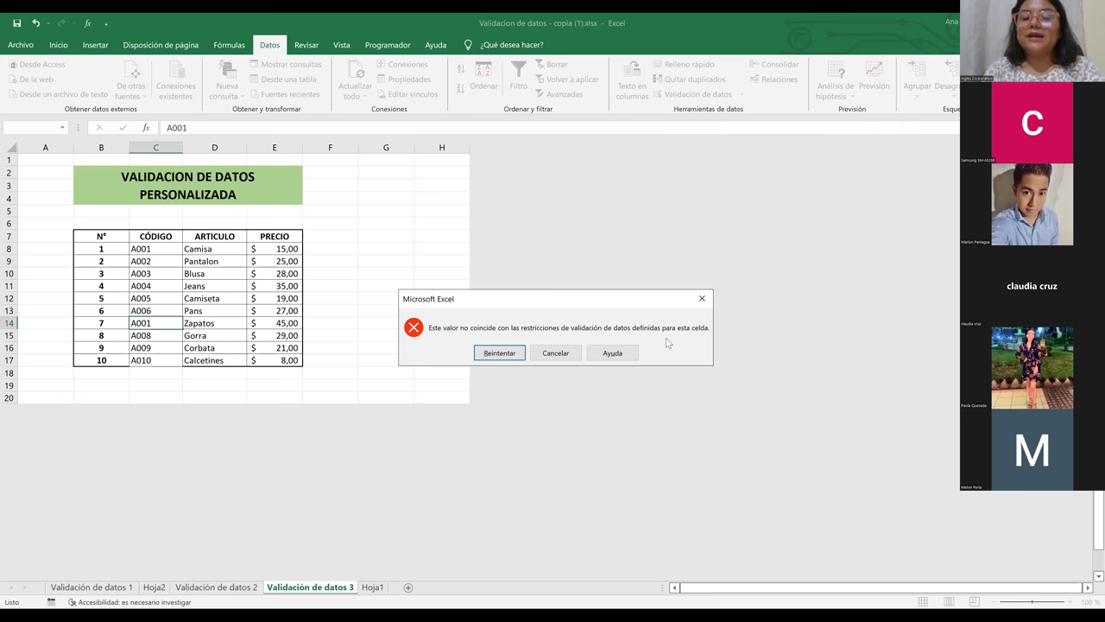
pyautogui.click(546, 354)
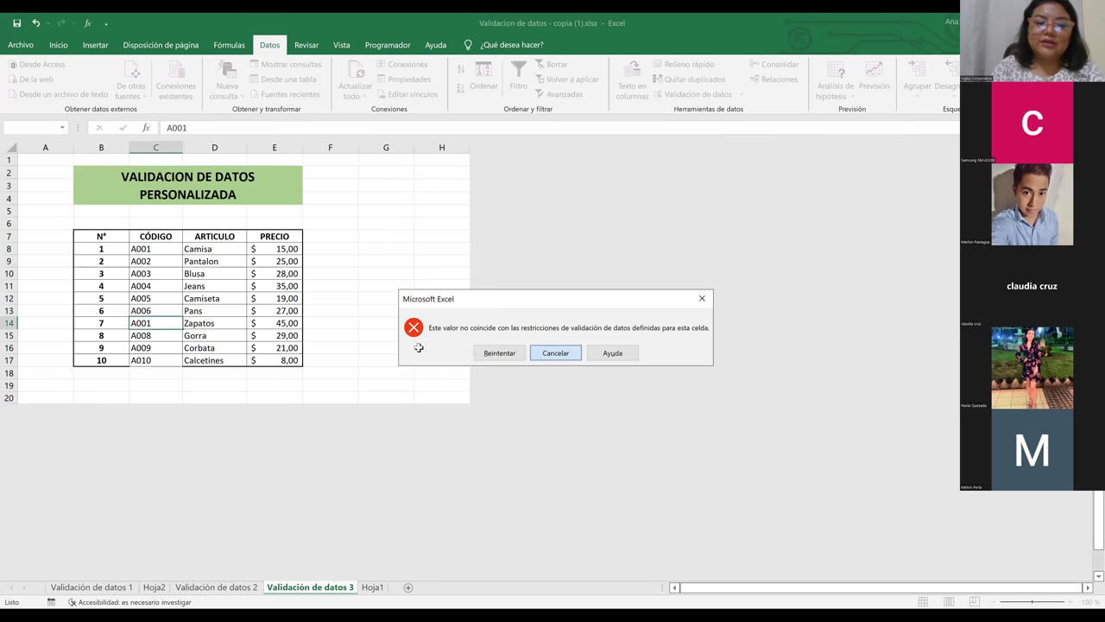
# Step: Open the error message settings of the data validation for the codes in C8:C17
pyautogui.click(161, 248)
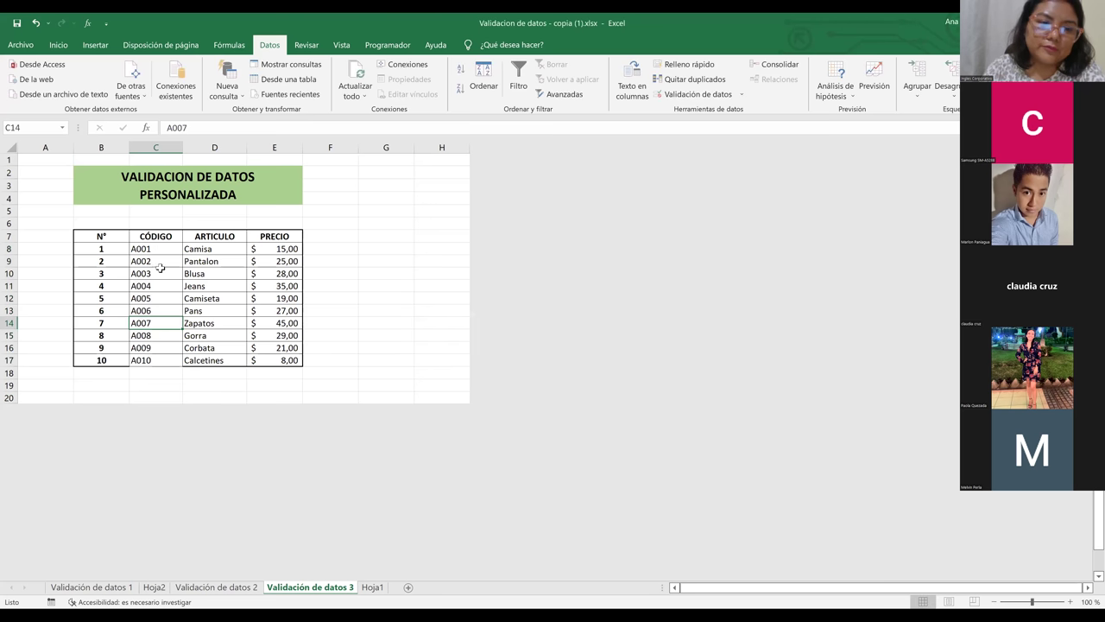
pyautogui.keyDown('shift'); pyautogui.click(158, 359); pyautogui.keyUp('shift')
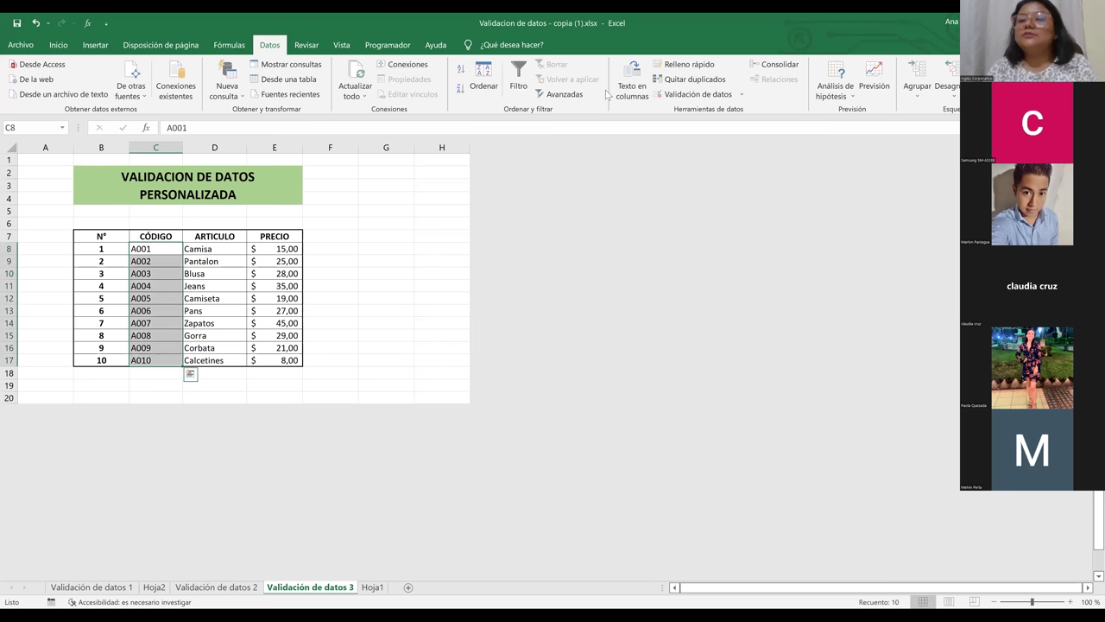
pyautogui.click(664, 97)
pyautogui.click(816, 153)
pyautogui.click(820, 286)
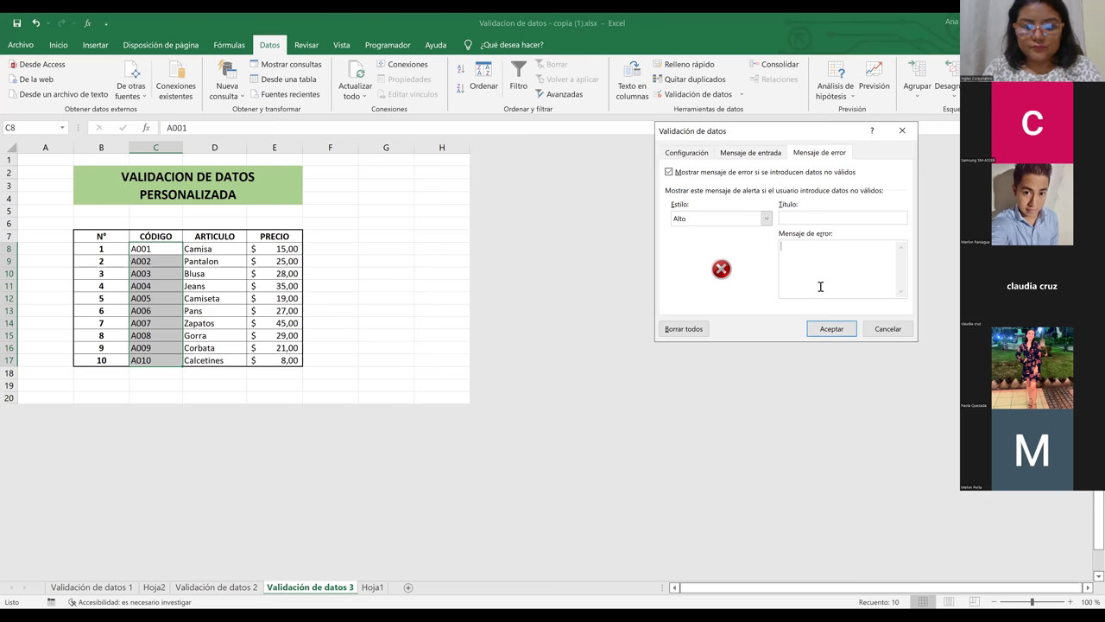
pyautogui.write('Codigo')
pyautogui.press('BackSpace')
pyautogui.press('BackSpace')
pyautogui.press('BackSpace')
pyautogui.press('BackSpace')
pyautogui.press('BackSpace')
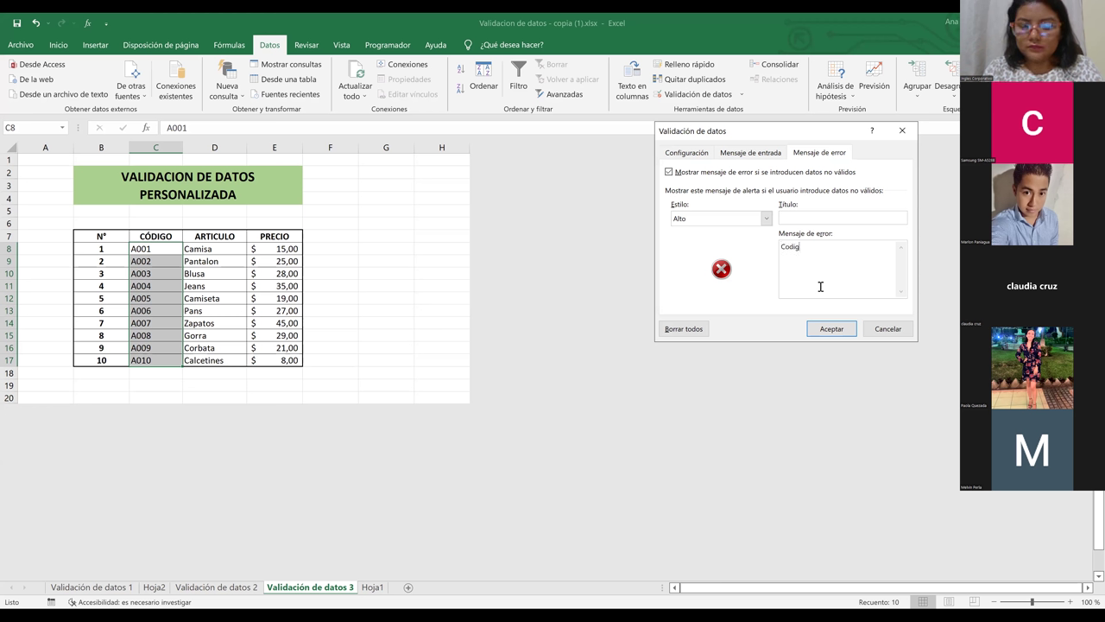
pyautogui.write('ódig')
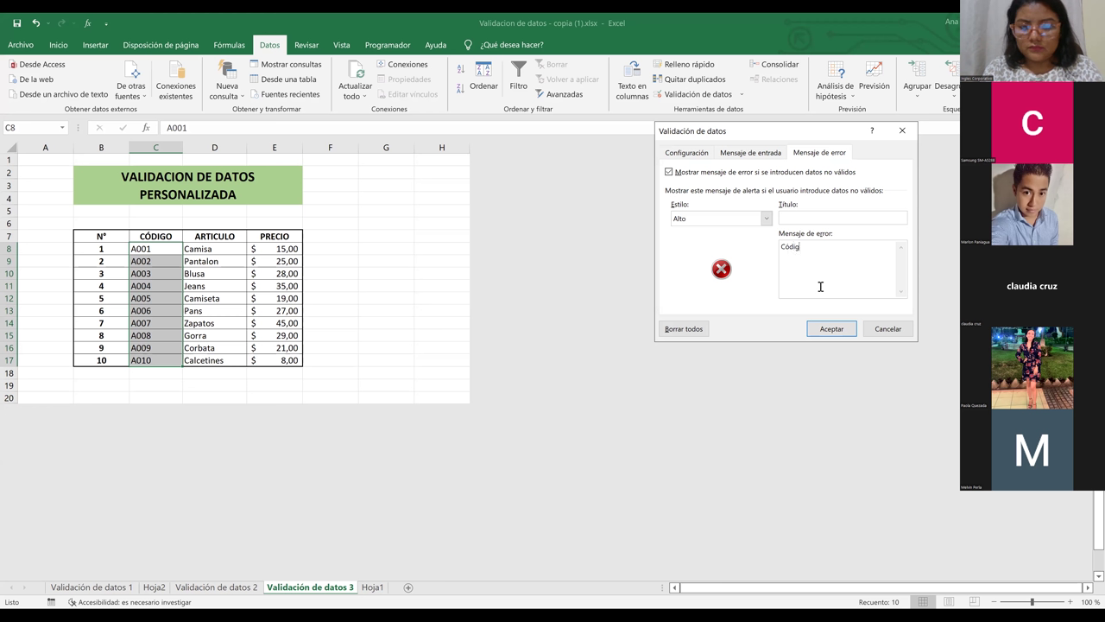
pyautogui.write('o dupl')
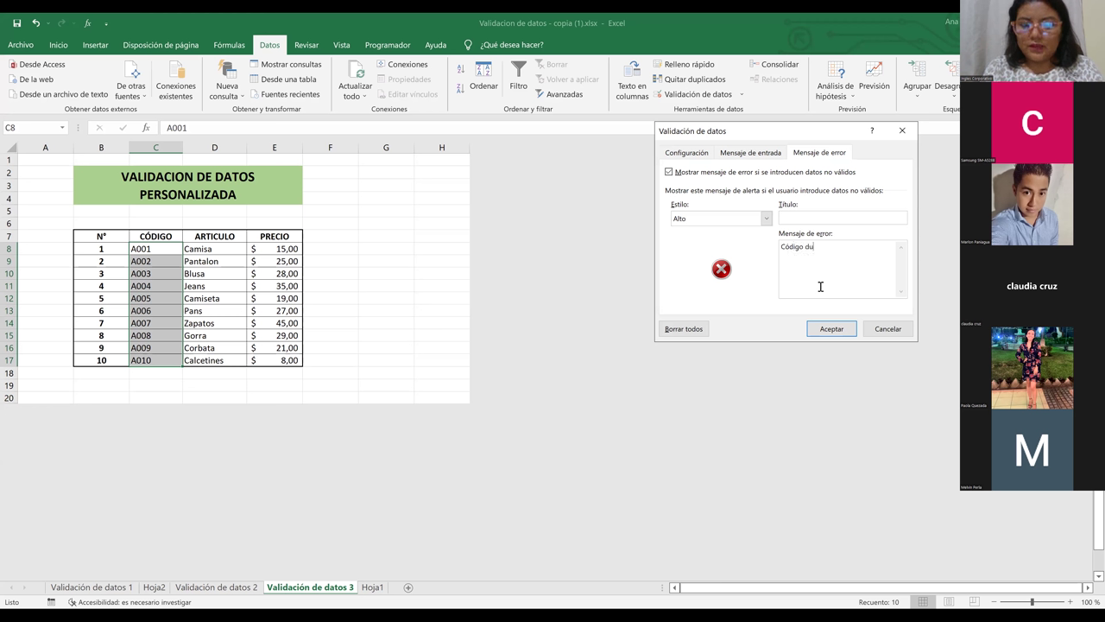
pyautogui.press('BackSpace')
pyautogui.press('BackSpace')
pyautogui.press('BackSpace')
pyautogui.press('BackSpace')
pyautogui.write('ya')
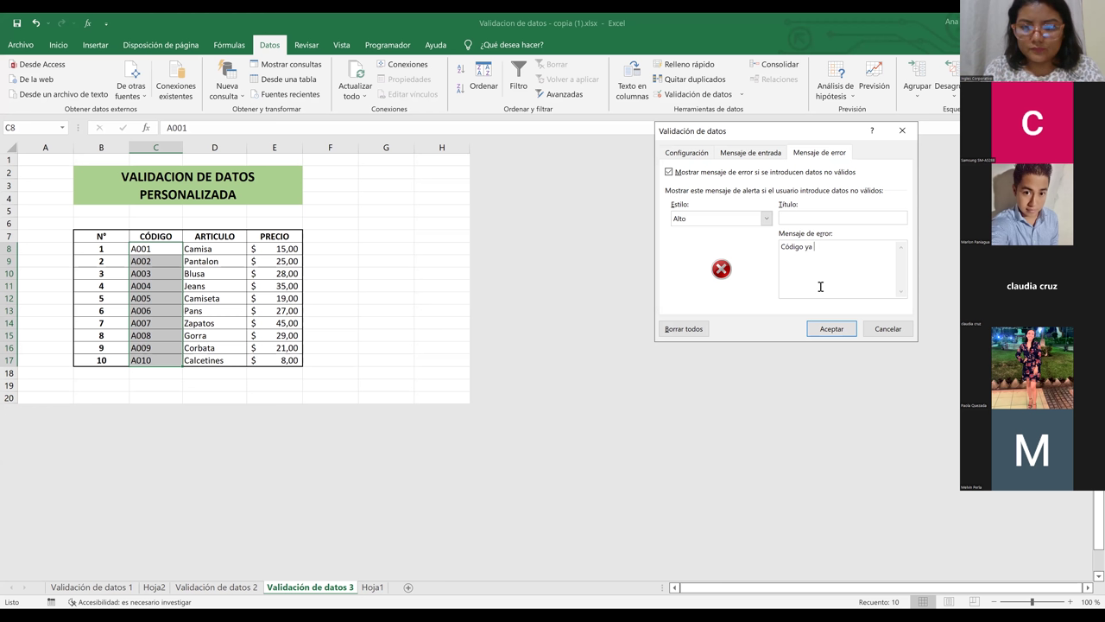
pyautogui.press('BackSpace')
pyautogui.press('BackSpace')
pyautogui.press('BackSpace')
pyautogui.press('BackSpace')
pyautogui.press('BackSpace')
pyautogui.press('BackSpace')
pyautogui.press('BackSpace')
pyautogui.press('BackSpace')
pyautogui.press('BackSpace')
# Step: Write the validation error message "El código ingresado ya existe, por favor ingrese un nuevo código"
pyautogui.write('El c')
pyautogui.write('o')
pyautogui.write('digo ')
pyautogui.write('in')
pyautogui.write('gresa')
pyautogui.write('do ya e')
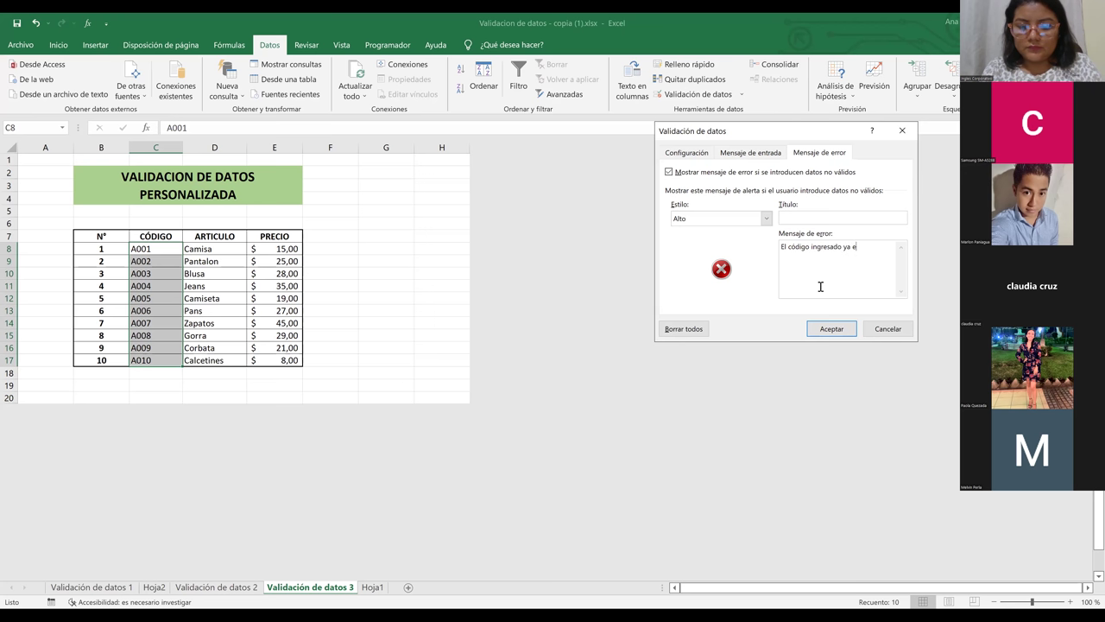
pyautogui.write('xiste')
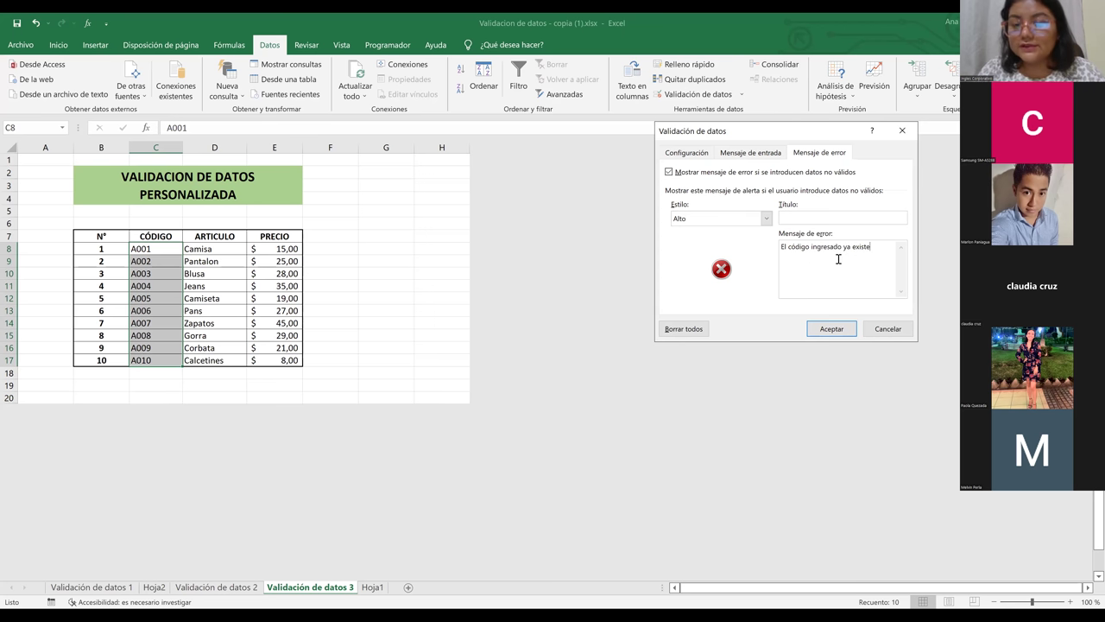
pyautogui.write(', por favo')
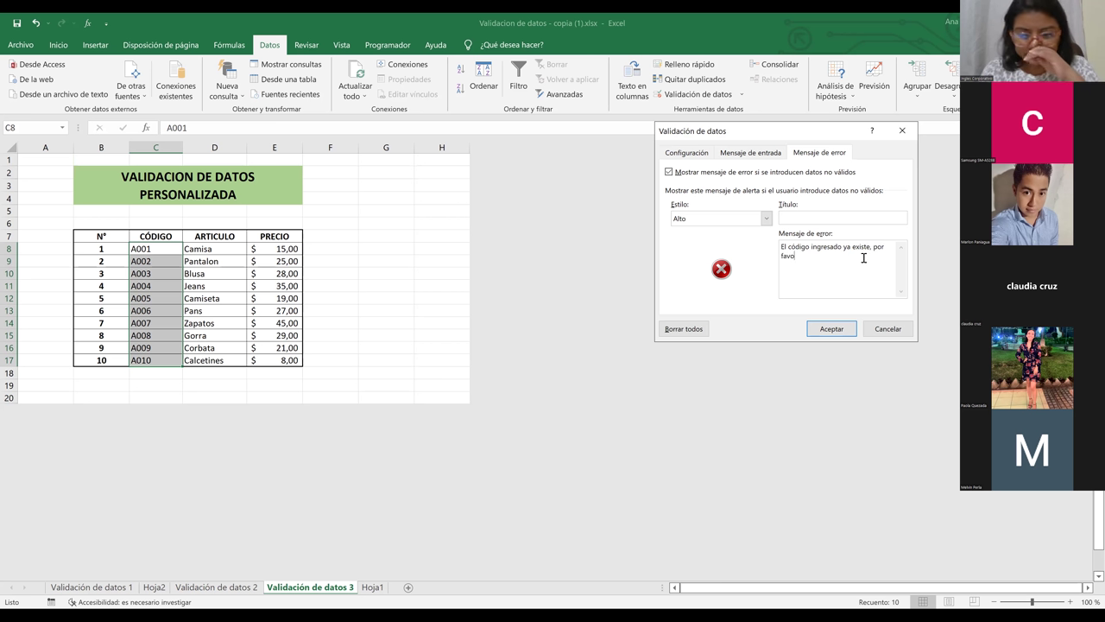
pyautogui.write('r ingrese un')
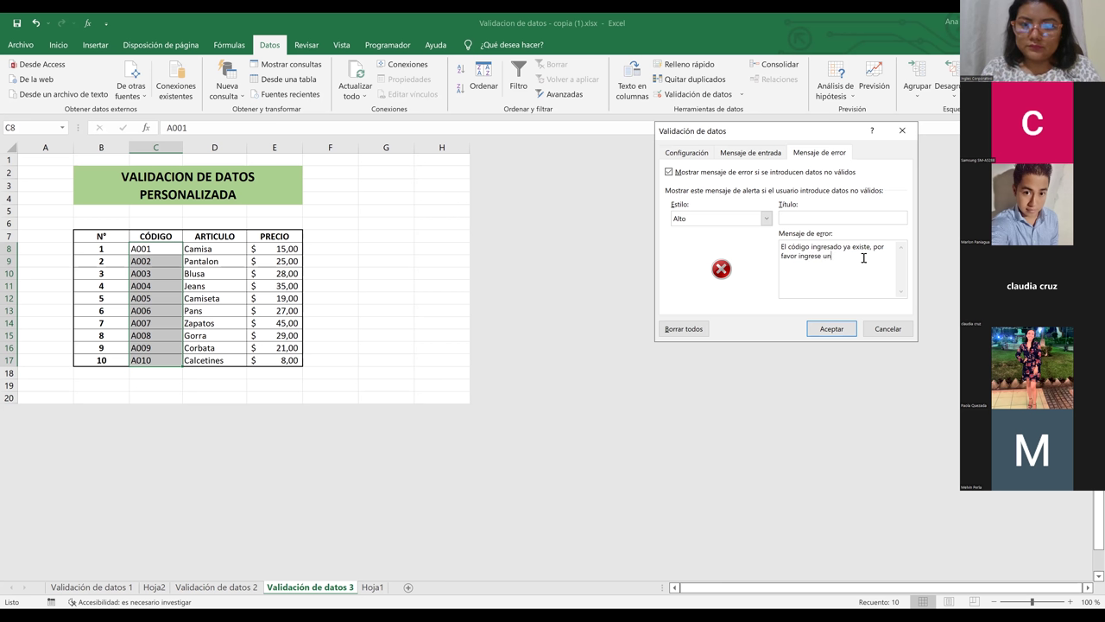
pyautogui.write(' nuev')
pyautogui.write('o co')
pyautogui.write('digo')
pyautogui.press('BackSpace')
pyautogui.press('BackSpace')
pyautogui.press('BackSpace')
pyautogui.press('BackSpace')
pyautogui.press('BackSpace')
pyautogui.write('ódigoo.')
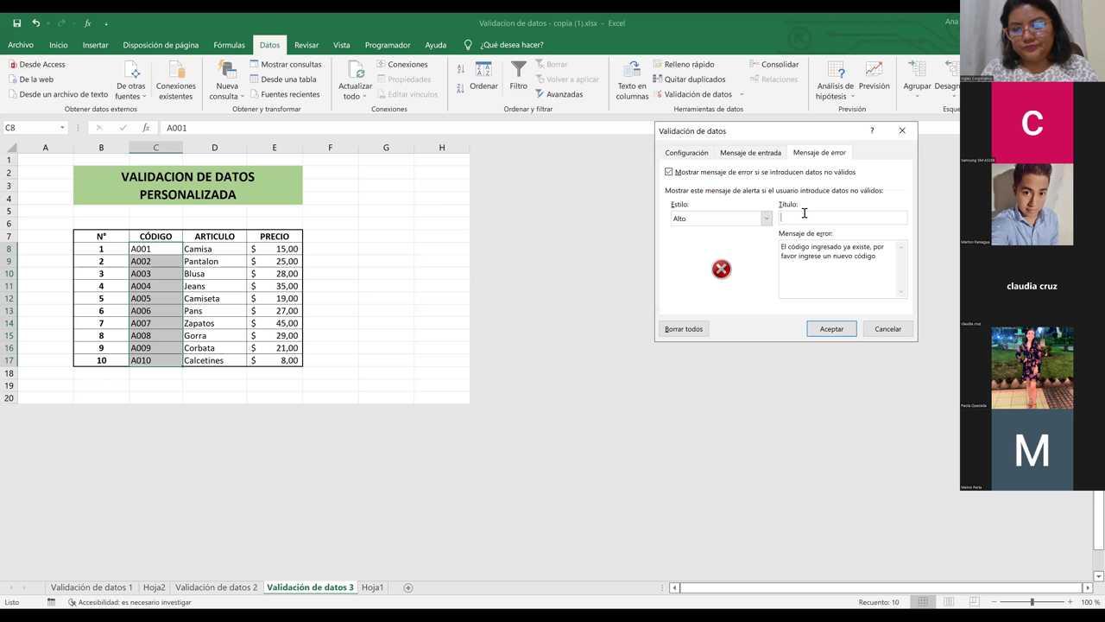
# Step: Title the validation error alert "Error" and apply the settings to the codes
pyautogui.write('Error')
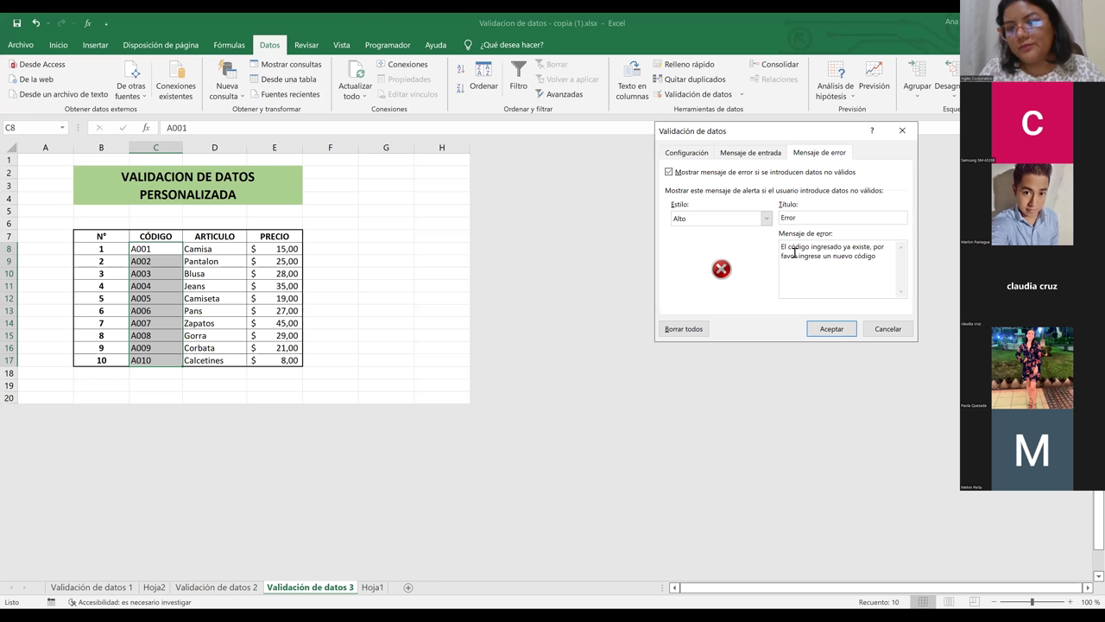
pyautogui.click(831, 329)
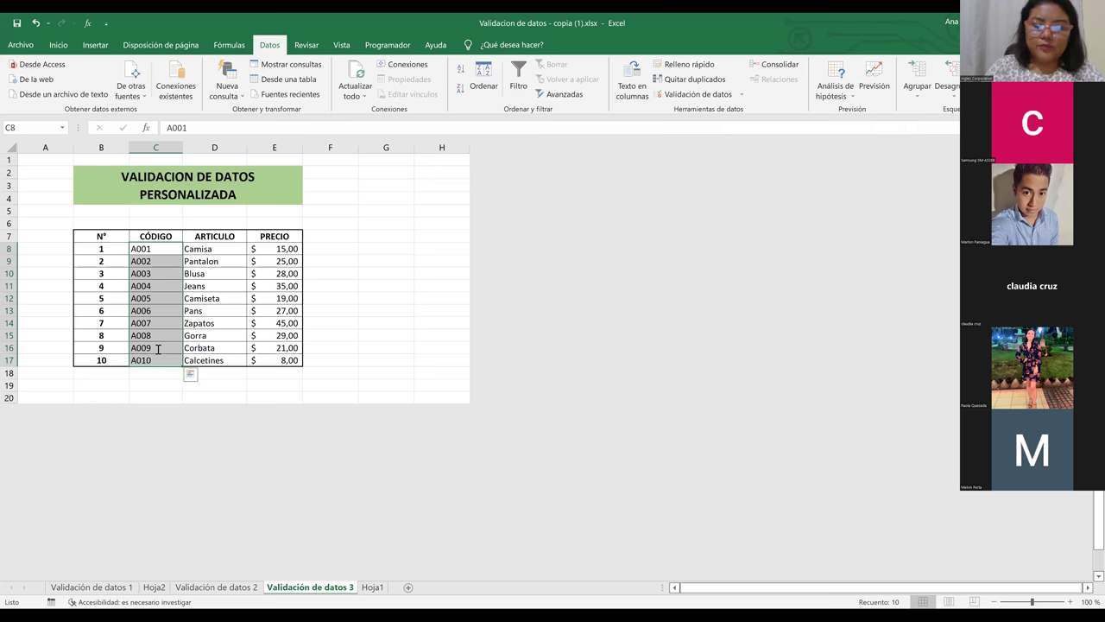
# Step: Try to enter the duplicate code A001 in cell C16, and cancel the entry
pyautogui.doubleClick(158, 349)
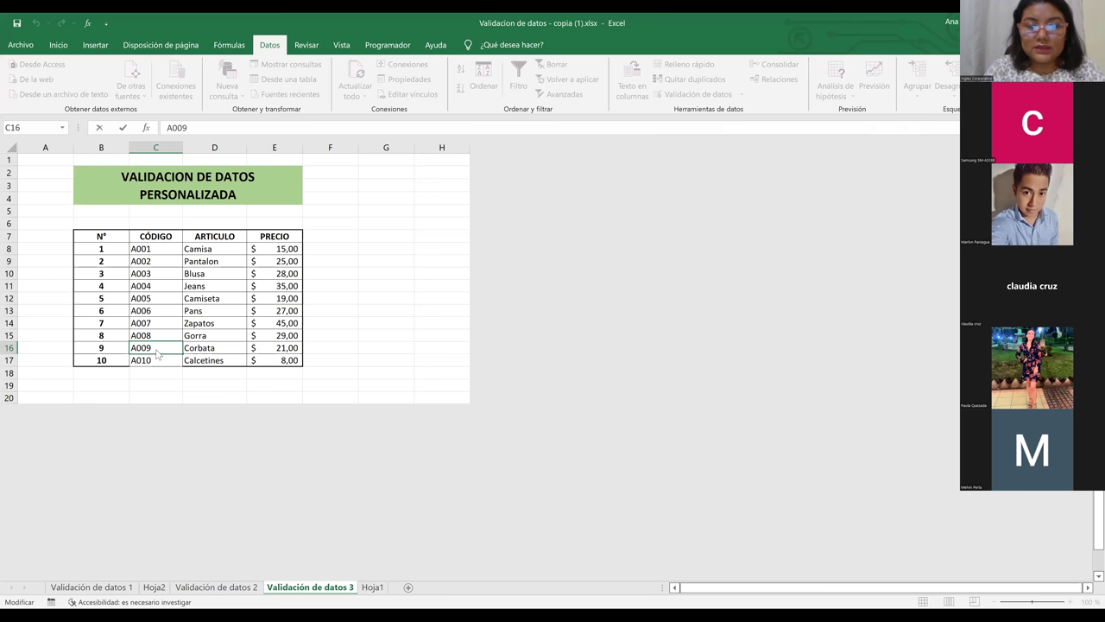
pyautogui.press('BackSpace')
pyautogui.write('1')
pyautogui.press('Return')
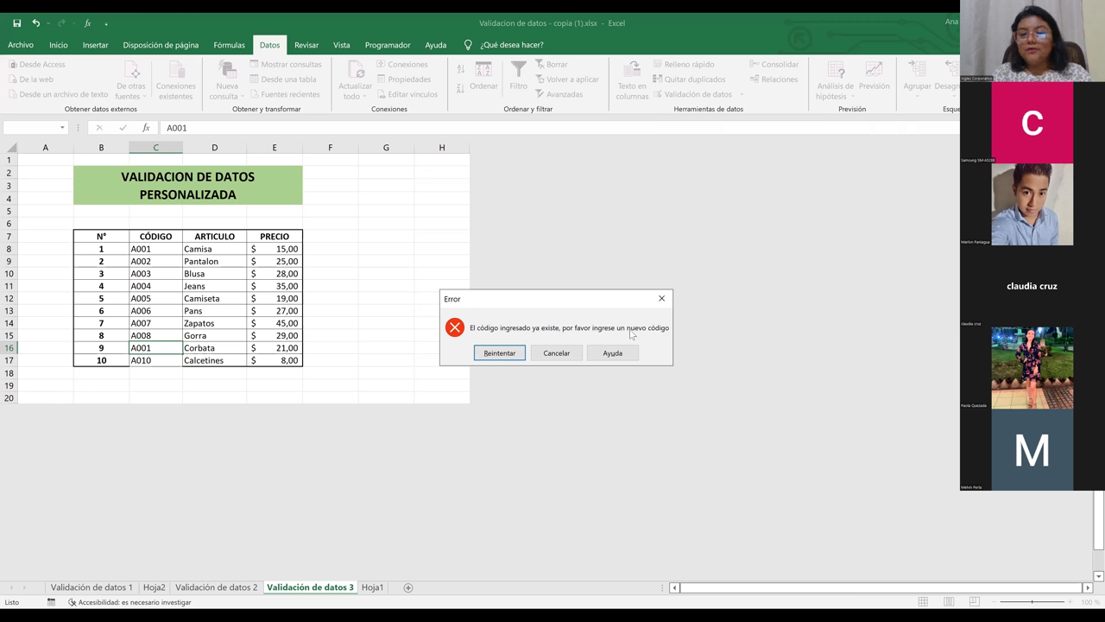
pyautogui.click(568, 354)
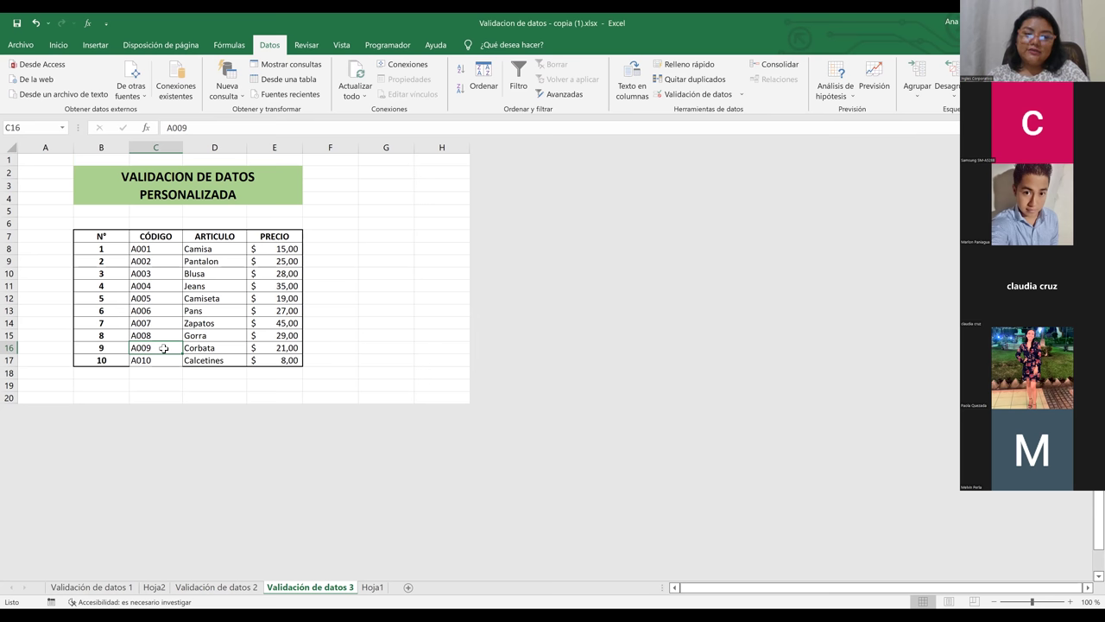
pyautogui.click(191, 386)
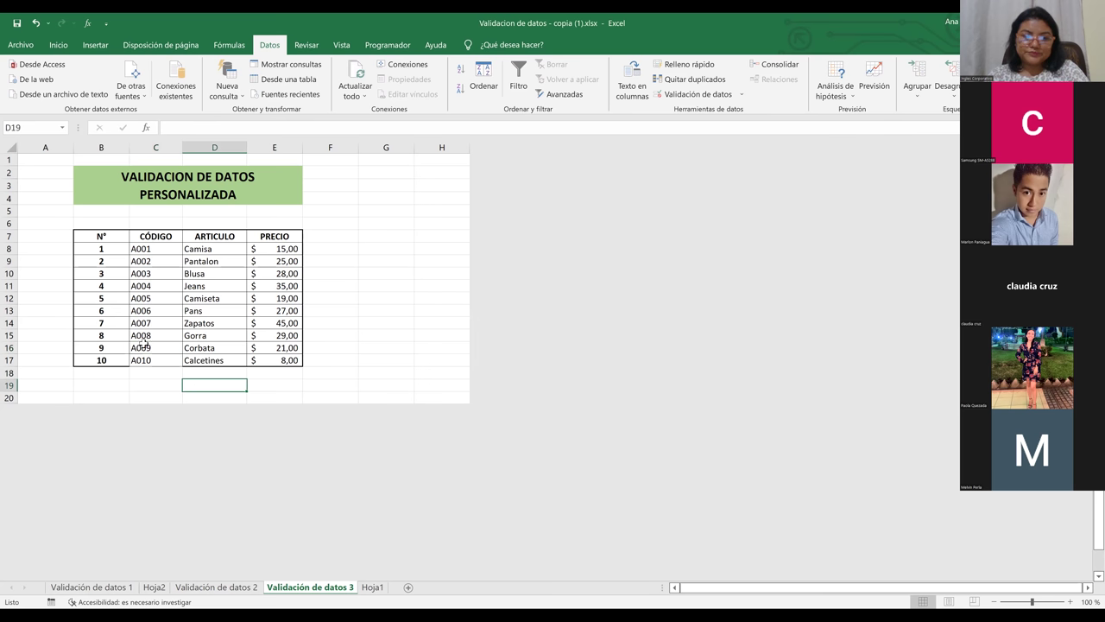
# Step: Start a new record in row 18 with number 11 and code A011
pyautogui.click(107, 372)
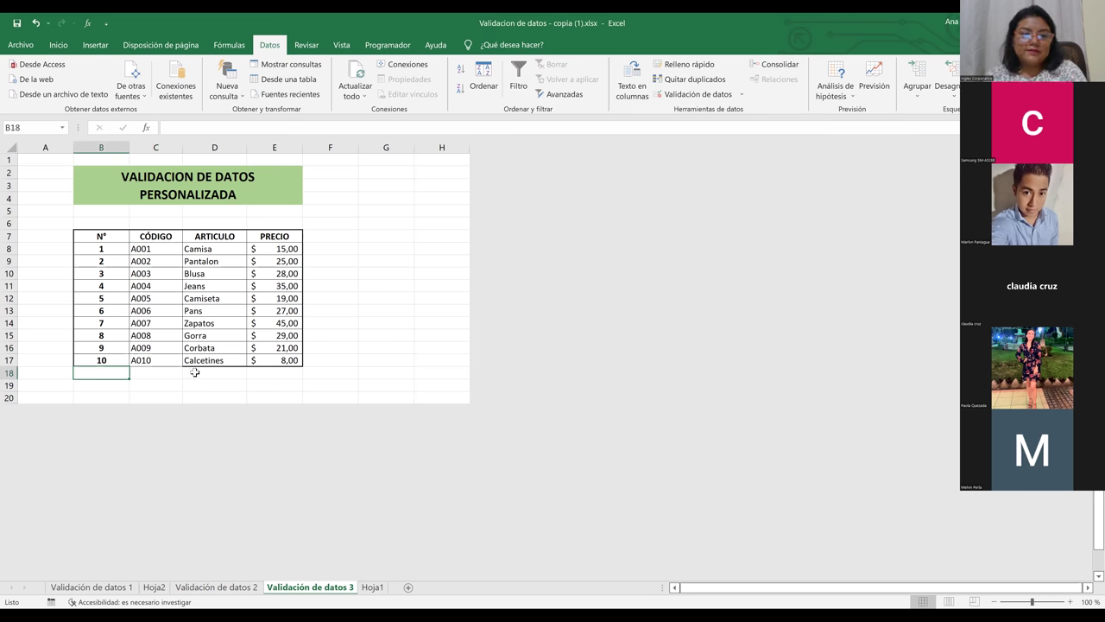
pyautogui.write('11')
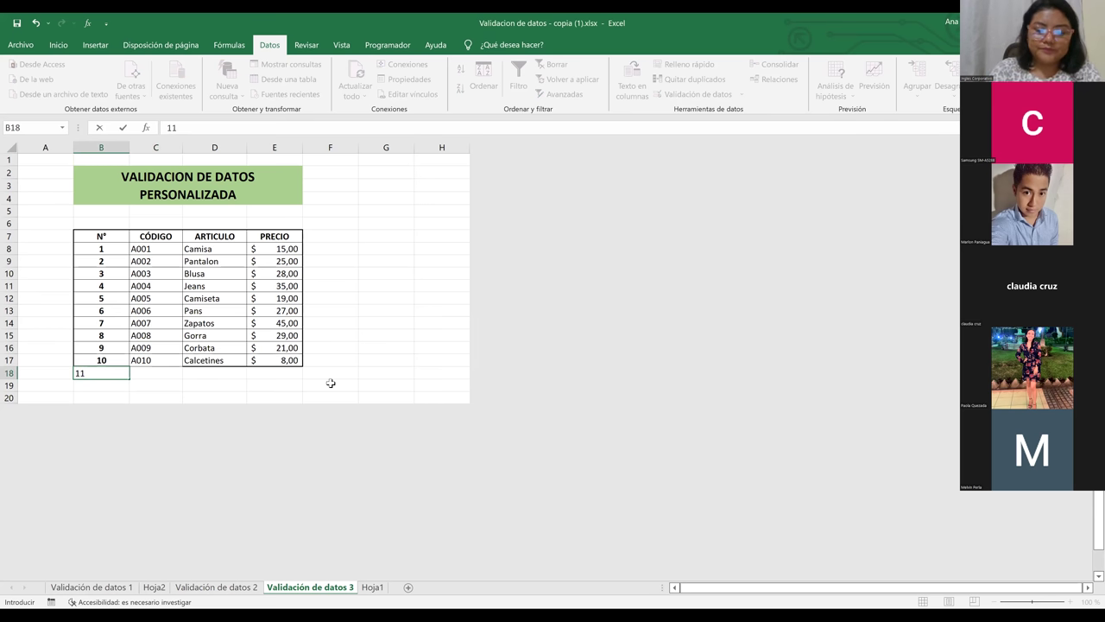
pyautogui.press('Tab')
pyautogui.write('A')
pyautogui.write('0')
pyautogui.write('10')
pyautogui.press('BackSpace')
pyautogui.write('1')
pyautogui.press('Tab')
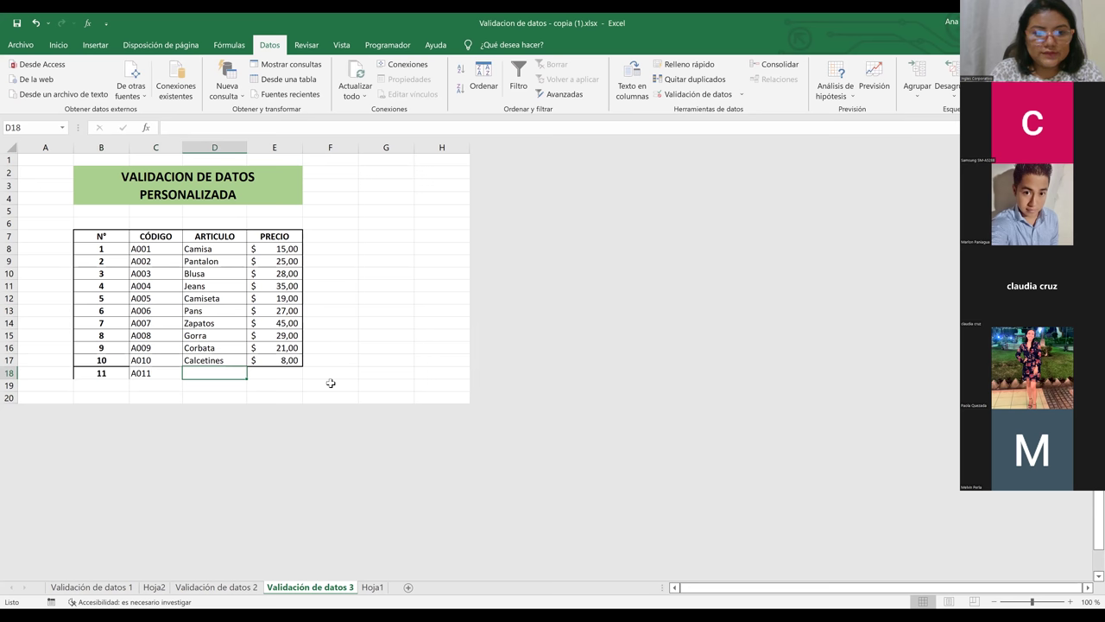
# Step: Complete the record in row 18 with the article Pantalon and a price of 25
pyautogui.write('Pa')
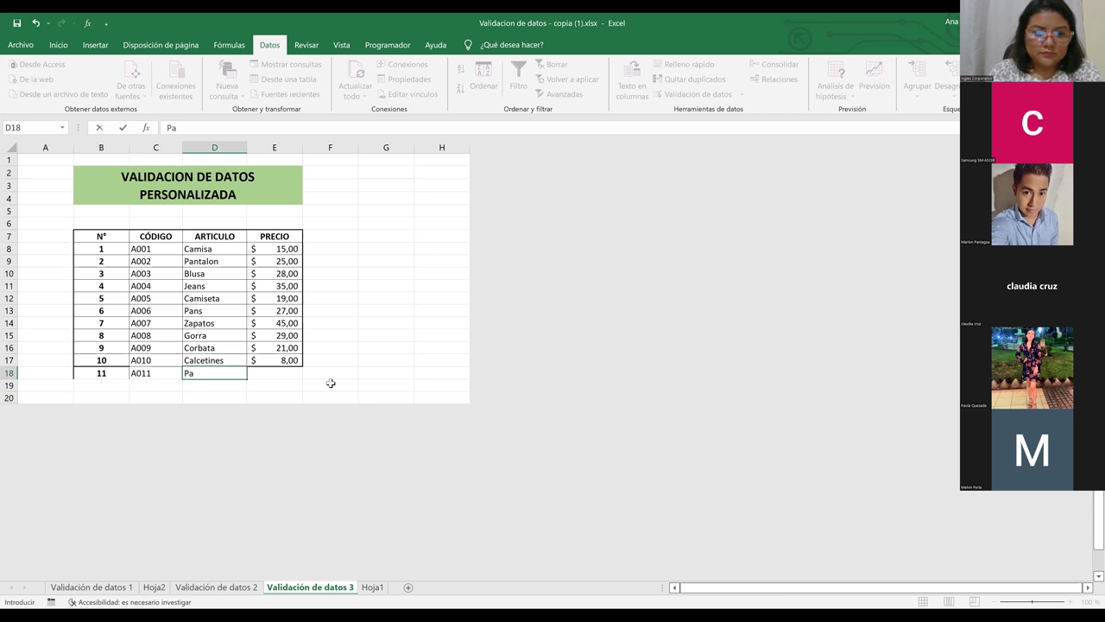
pyautogui.press('BackSpace')
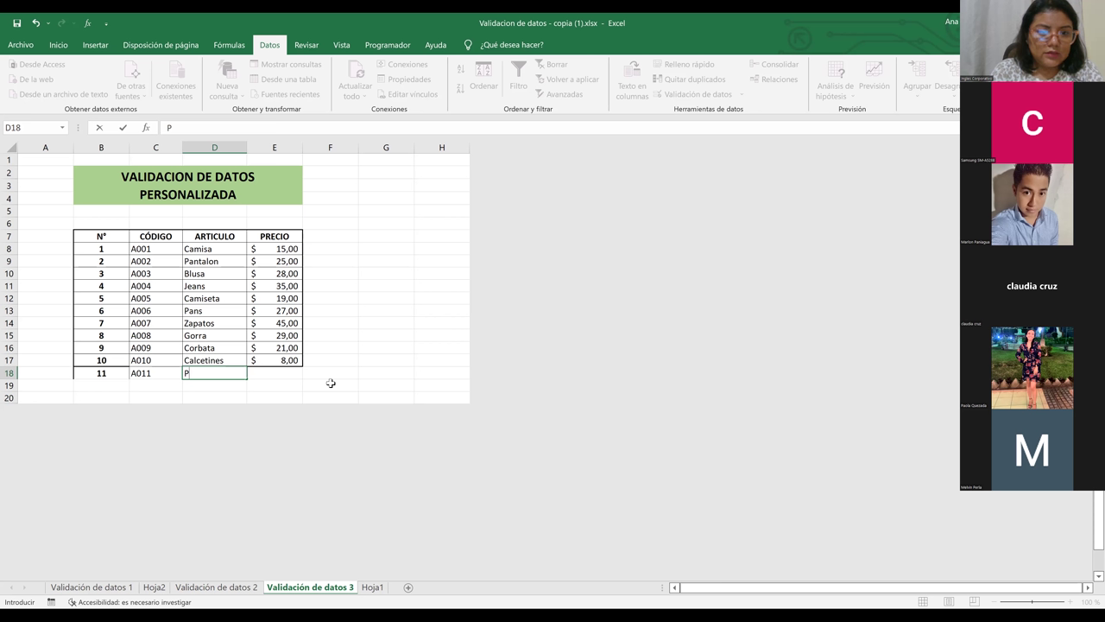
pyautogui.write('Pam')
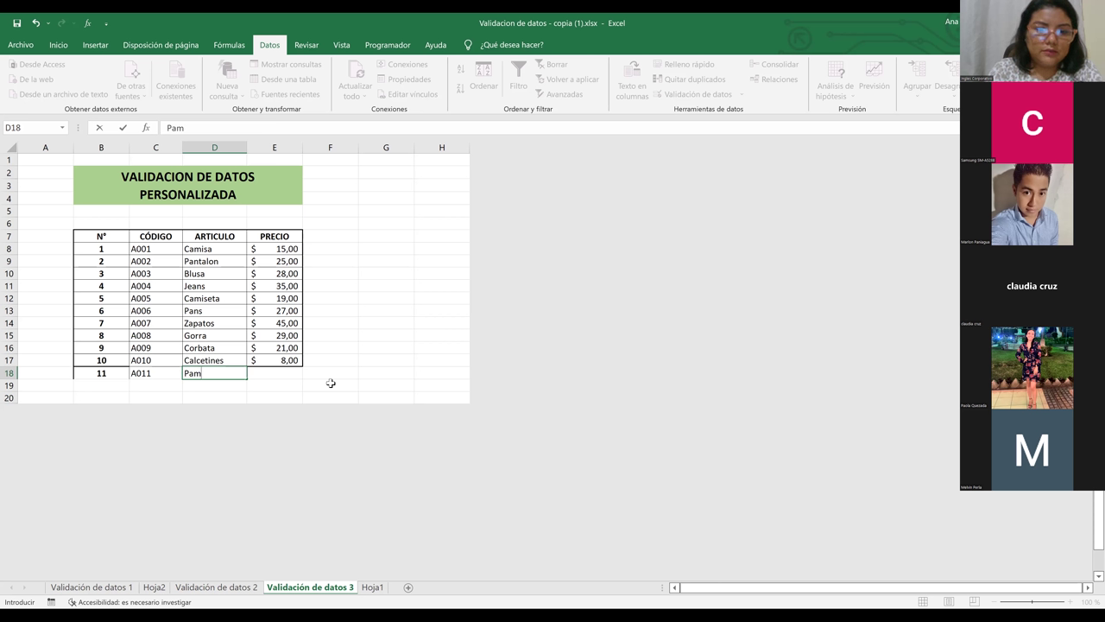
pyautogui.press('BackSpace')
pyautogui.write('n')
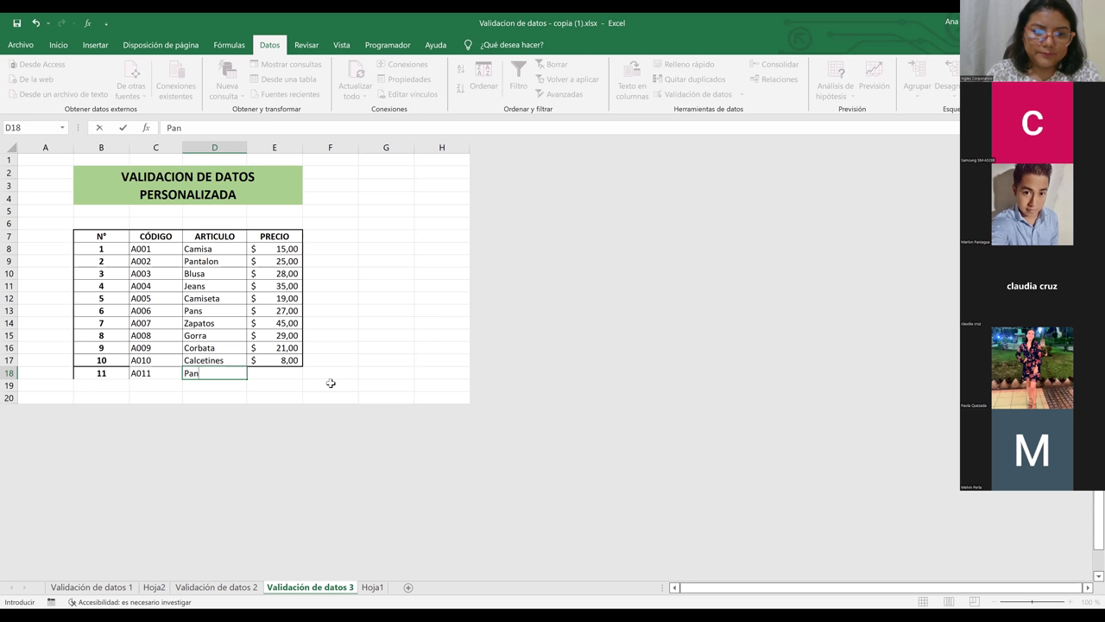
pyautogui.write('talon')
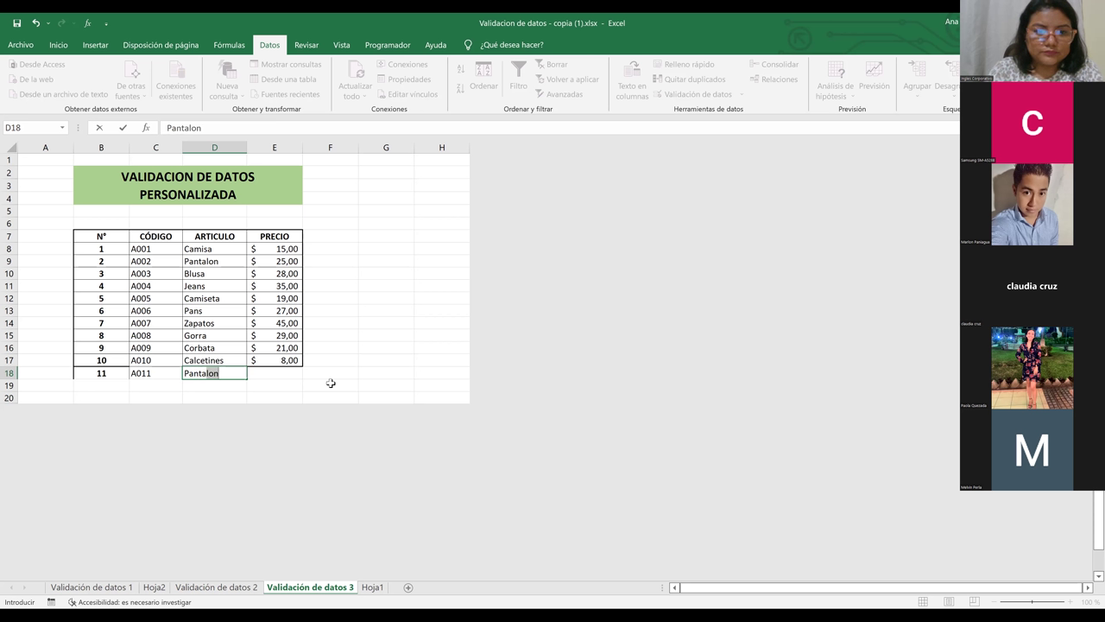
pyautogui.press('Tab')
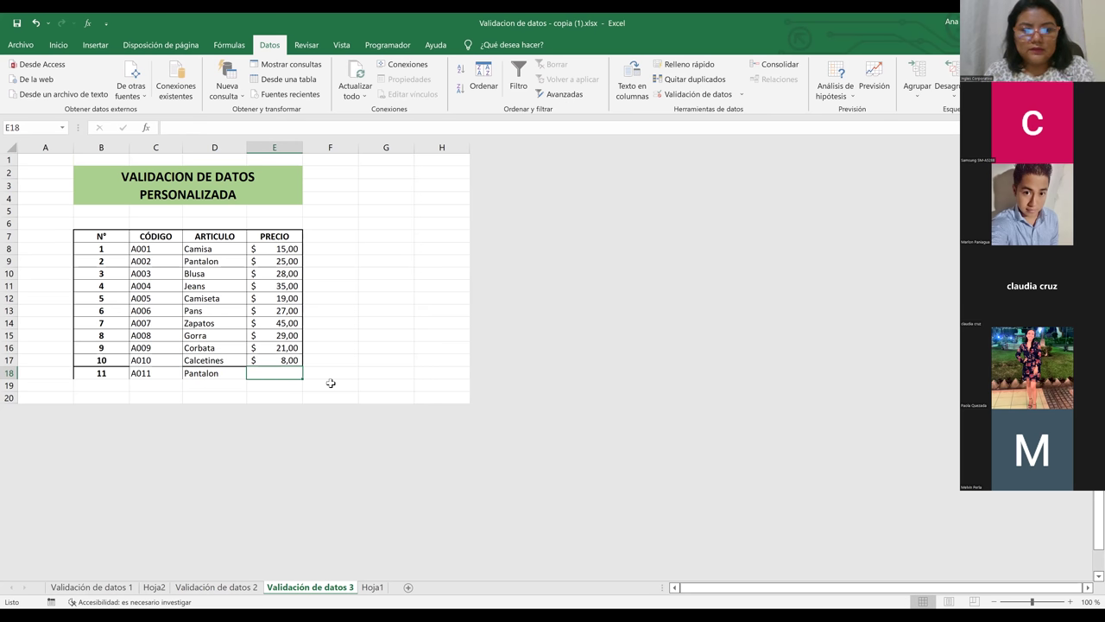
pyautogui.write('25')
pyautogui.click(174, 377)
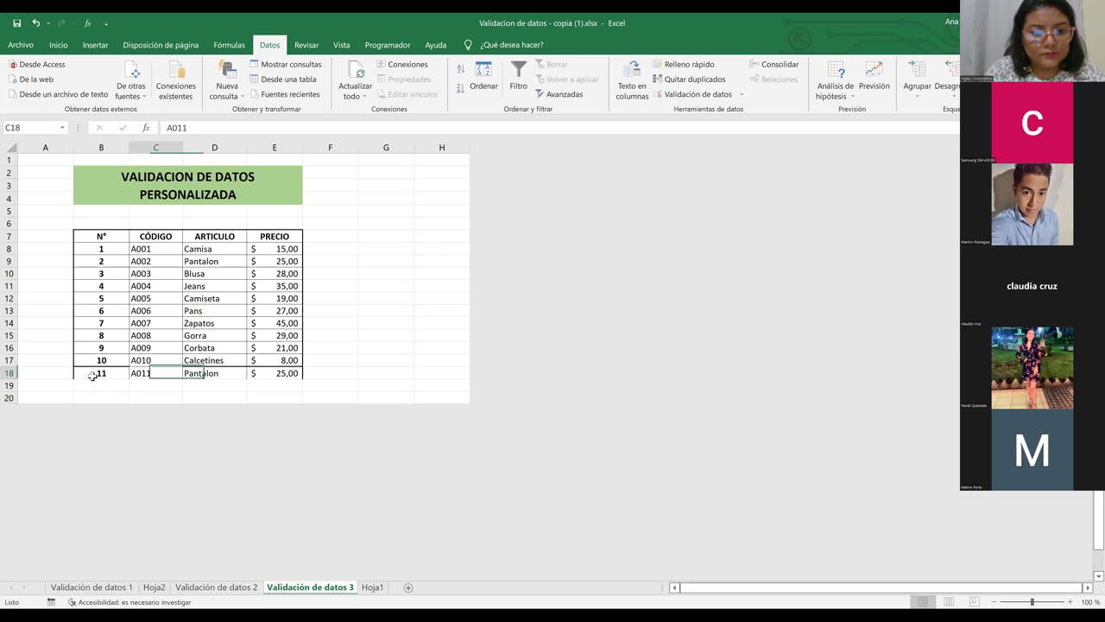
pyautogui.click(215, 368)
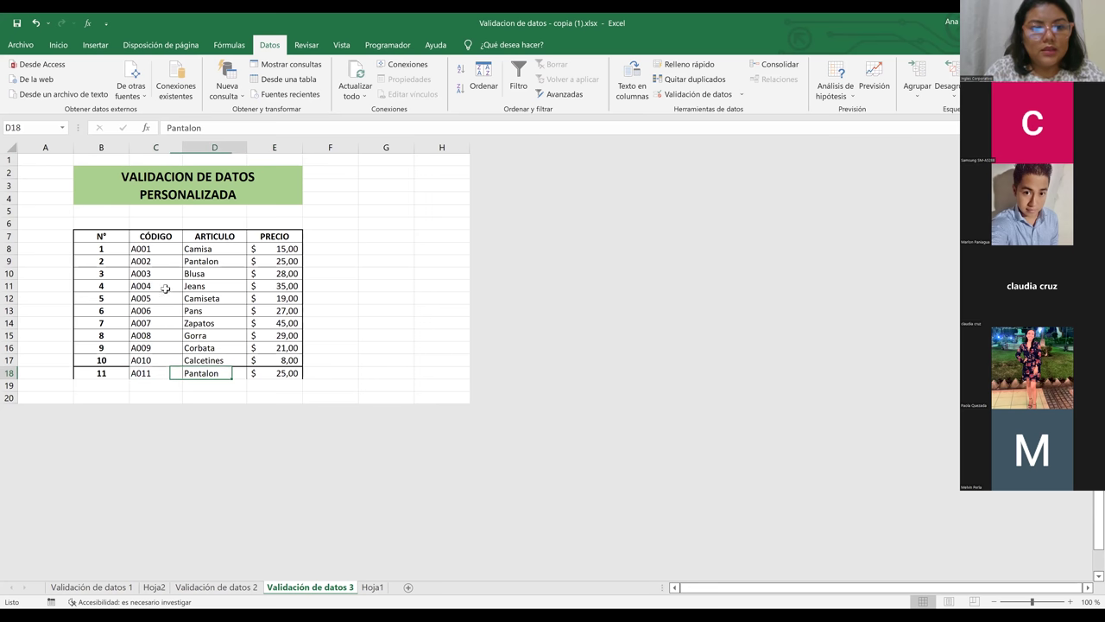
# Step: Change the code in cell C18 to the duplicate A001 to test whether the new row is validated
pyautogui.click(156, 372)
pyautogui.doubleClick(155, 373)
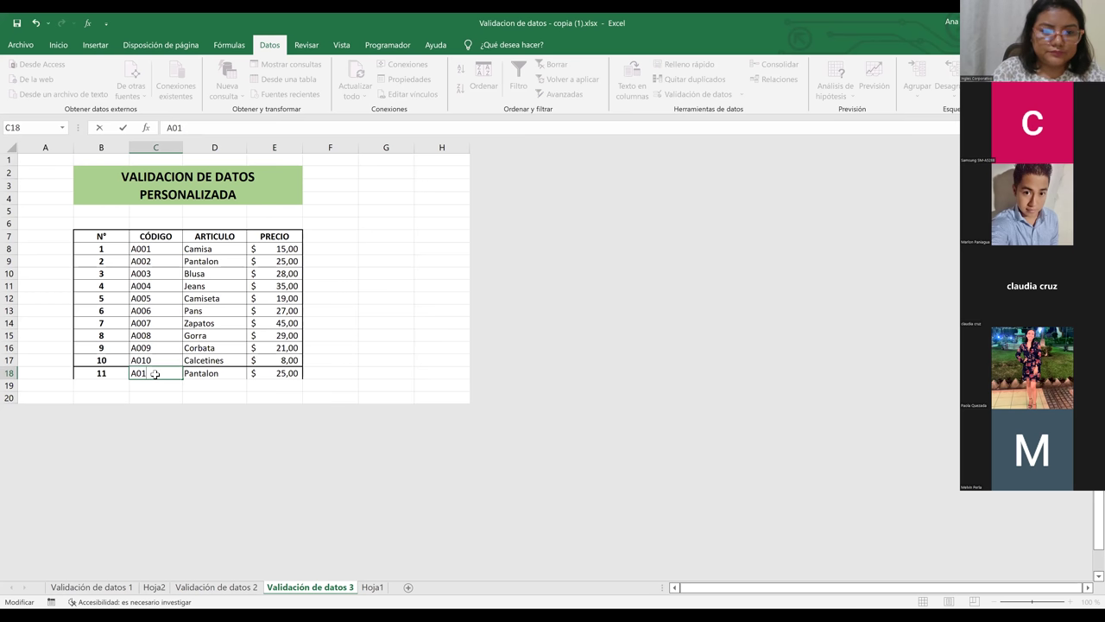
pyautogui.press('Return')
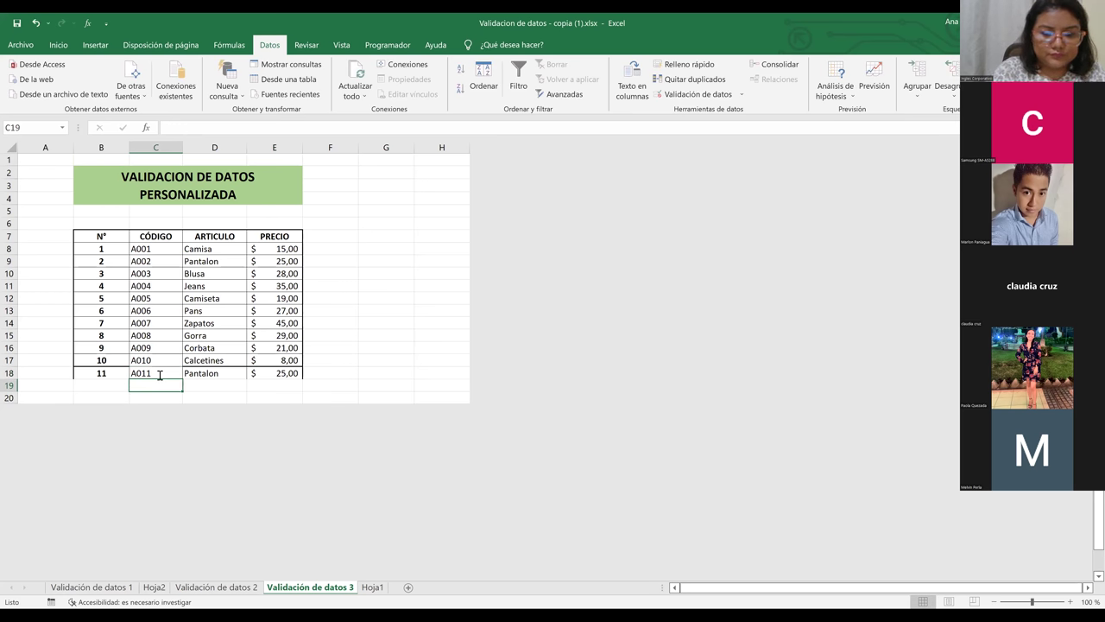
pyautogui.doubleClick(160, 374)
pyautogui.press('BackSpace')
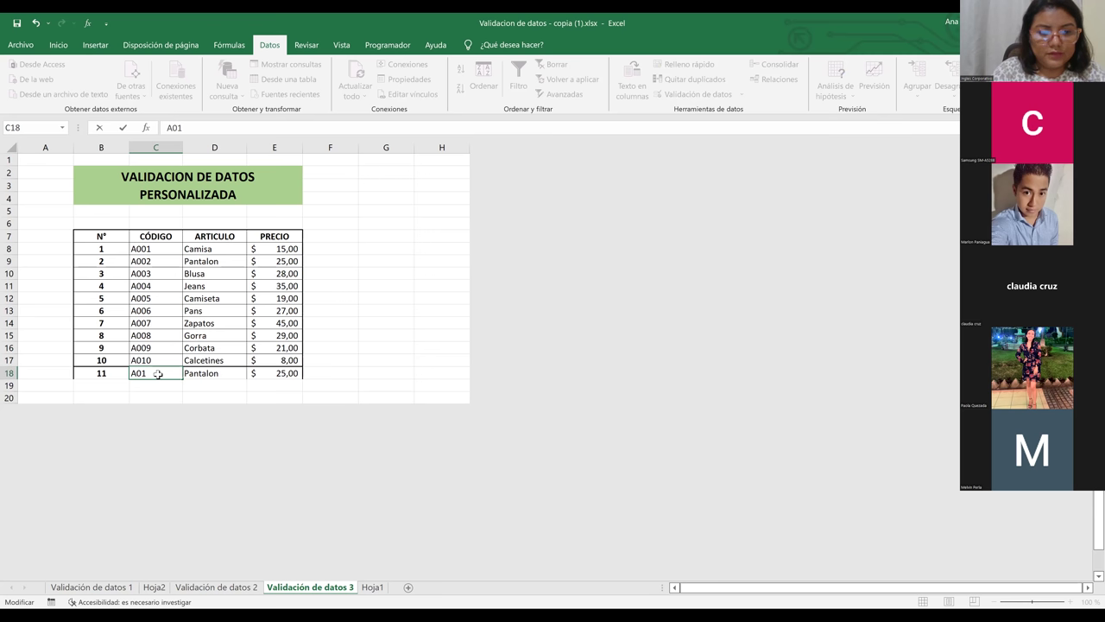
pyautogui.write('0')
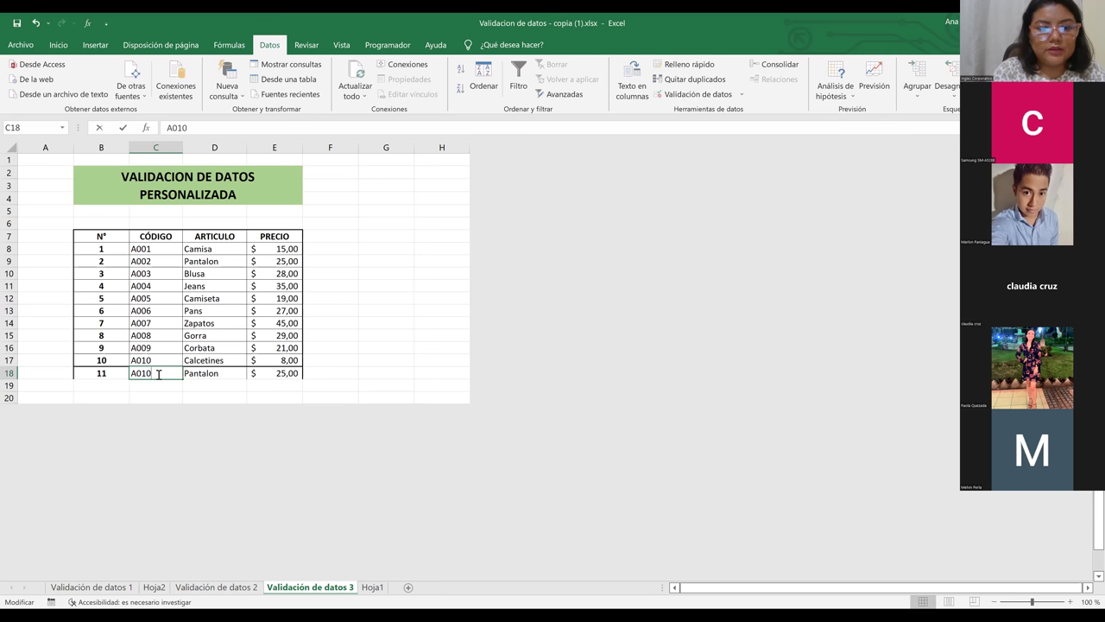
pyautogui.press('BackSpace')
pyautogui.write('7')
pyautogui.press('BackSpace')
pyautogui.write('1')
pyautogui.press('BackSpace')
pyautogui.press('BackSpace')
pyautogui.write('01')
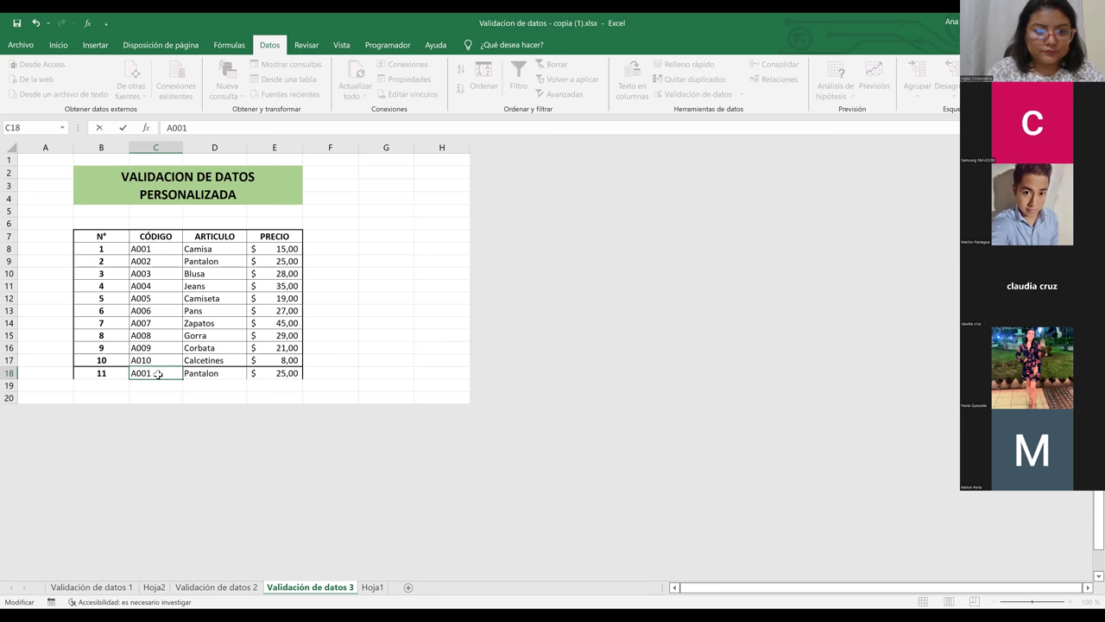
pyautogui.press('Return')
pyautogui.click(160, 373)
pyautogui.click(209, 289)
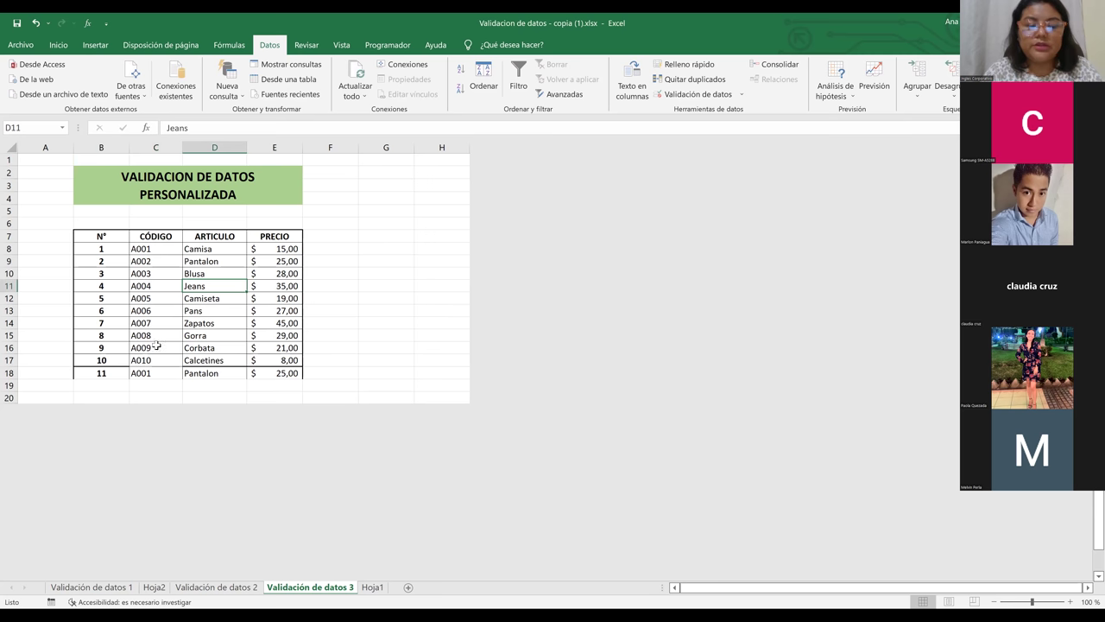
pyautogui.click(159, 372)
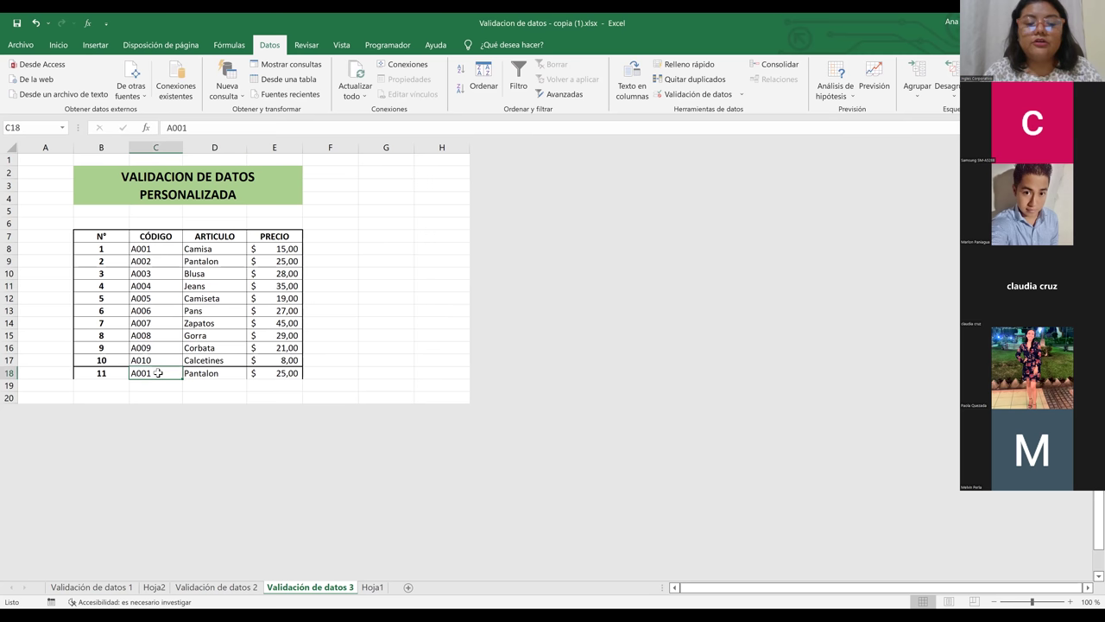
pyautogui.click(188, 373)
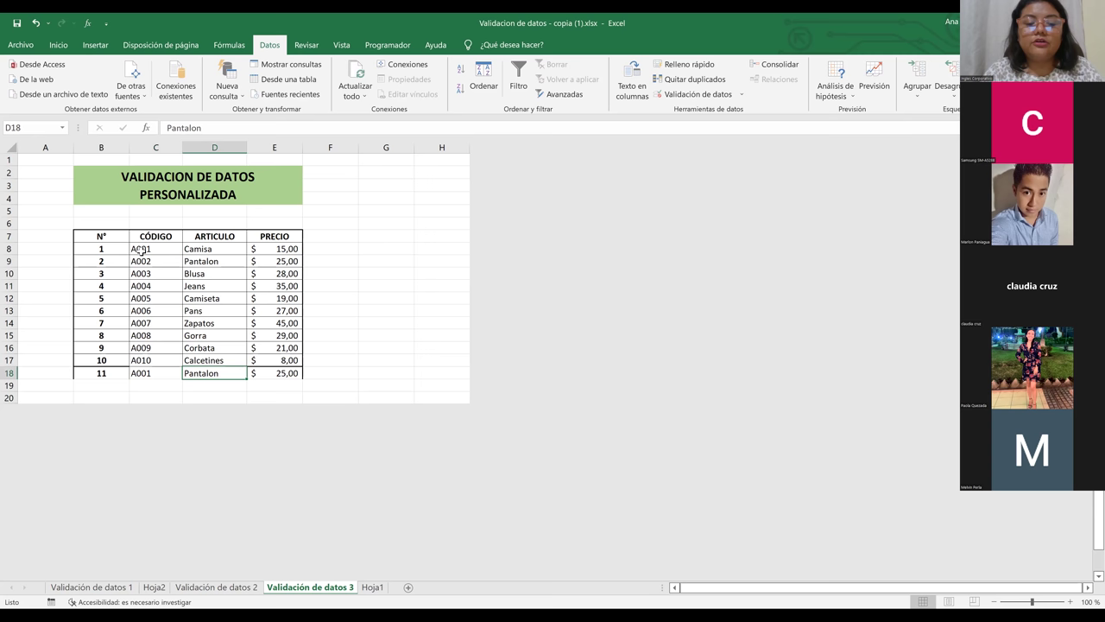
# Step: Extend the existing data validation of the codes to the whole range C8:C18 and apply it
pyautogui.moveTo(140, 249); pyautogui.dragTo(144, 371)
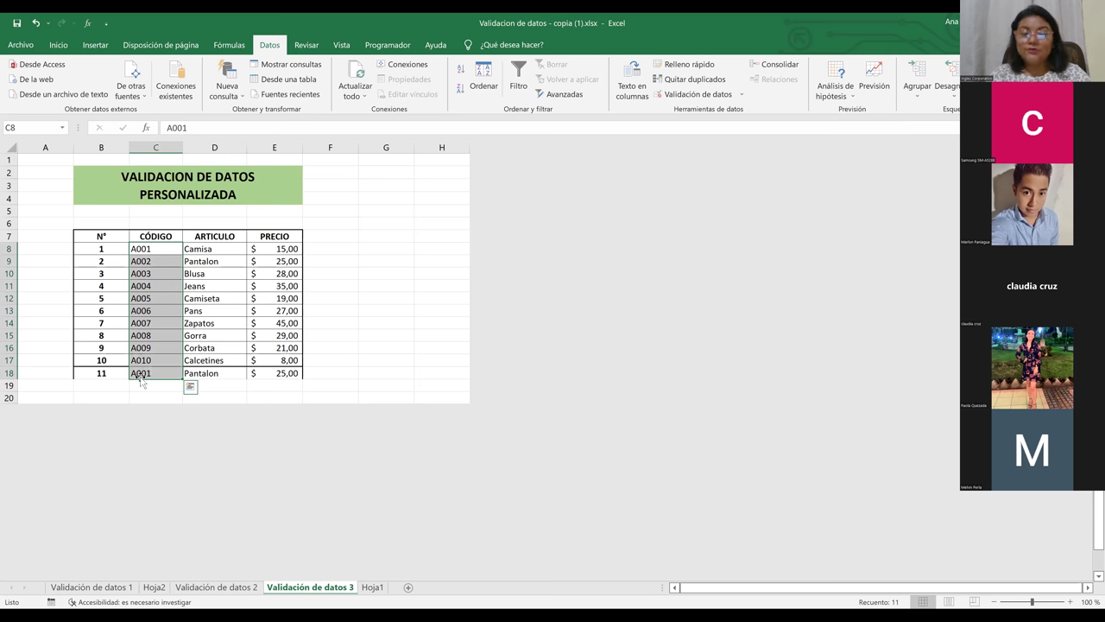
pyautogui.click(706, 99)
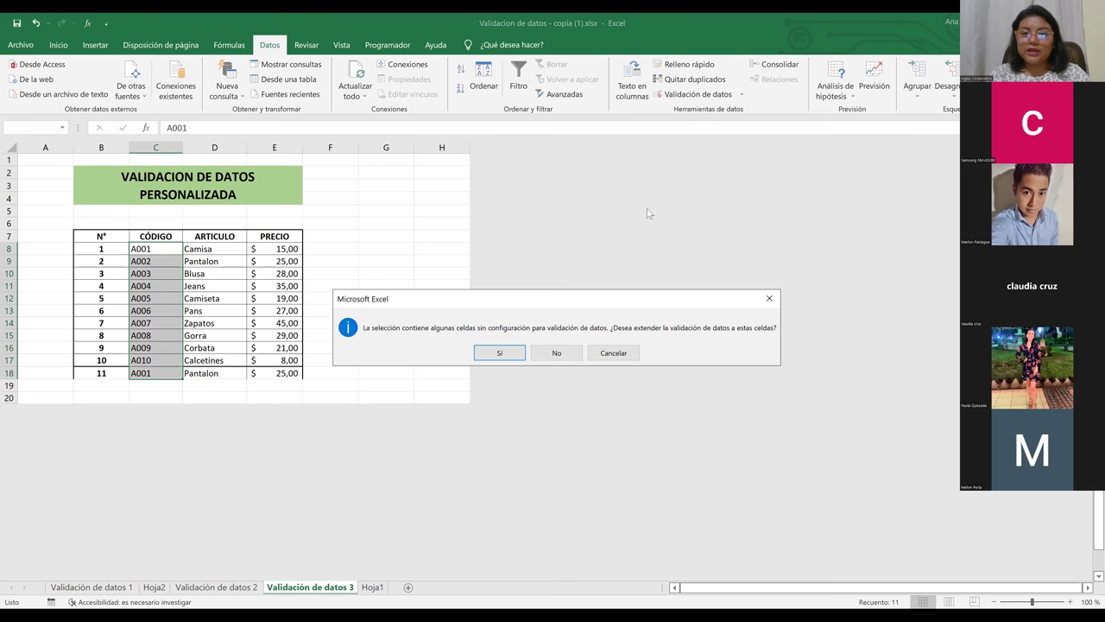
pyautogui.moveTo(619, 298); pyautogui.dragTo(647, 205)
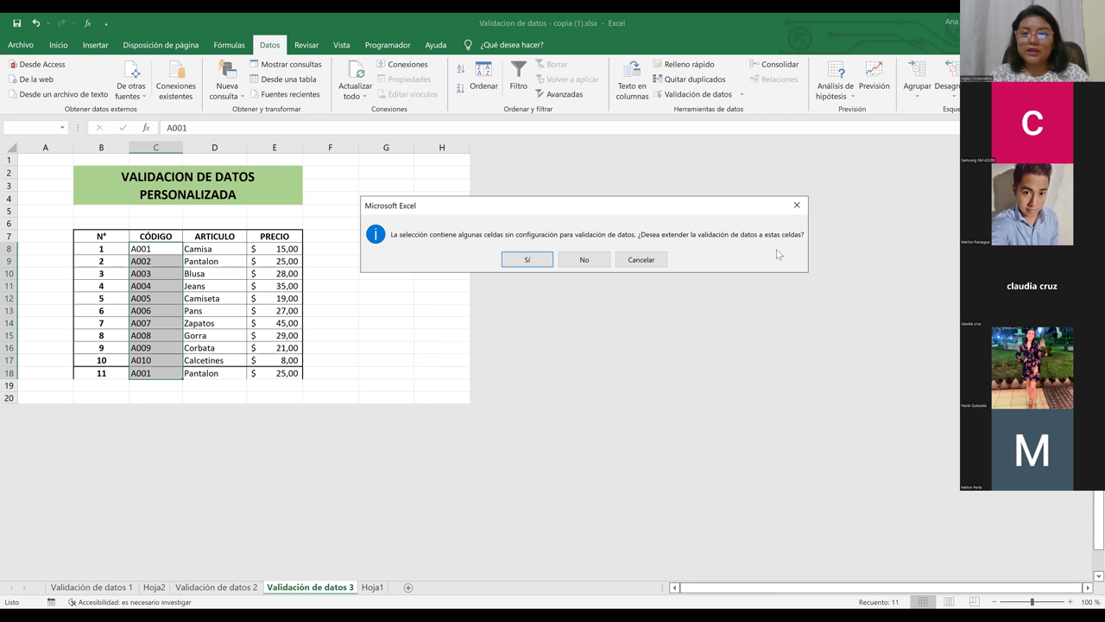
pyautogui.click(522, 265)
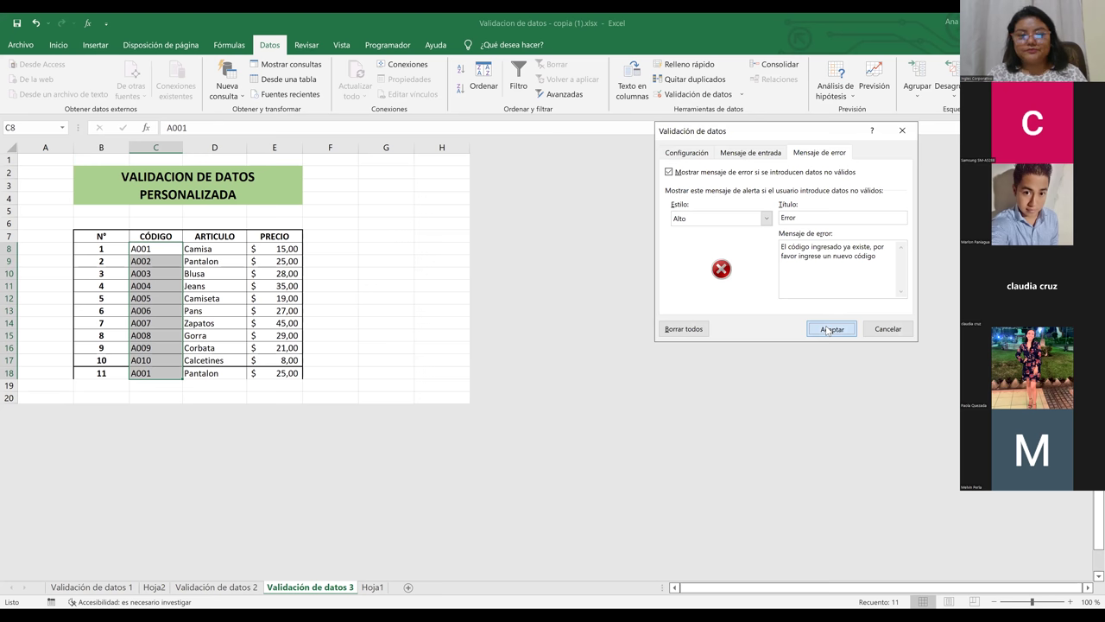
pyautogui.click(830, 329)
# Step: Try to re-enter the duplicate code A001 in cell C18, and cancel the entry
pyautogui.click(163, 372)
pyautogui.doubleClick(164, 372)
pyautogui.press('BackSpace')
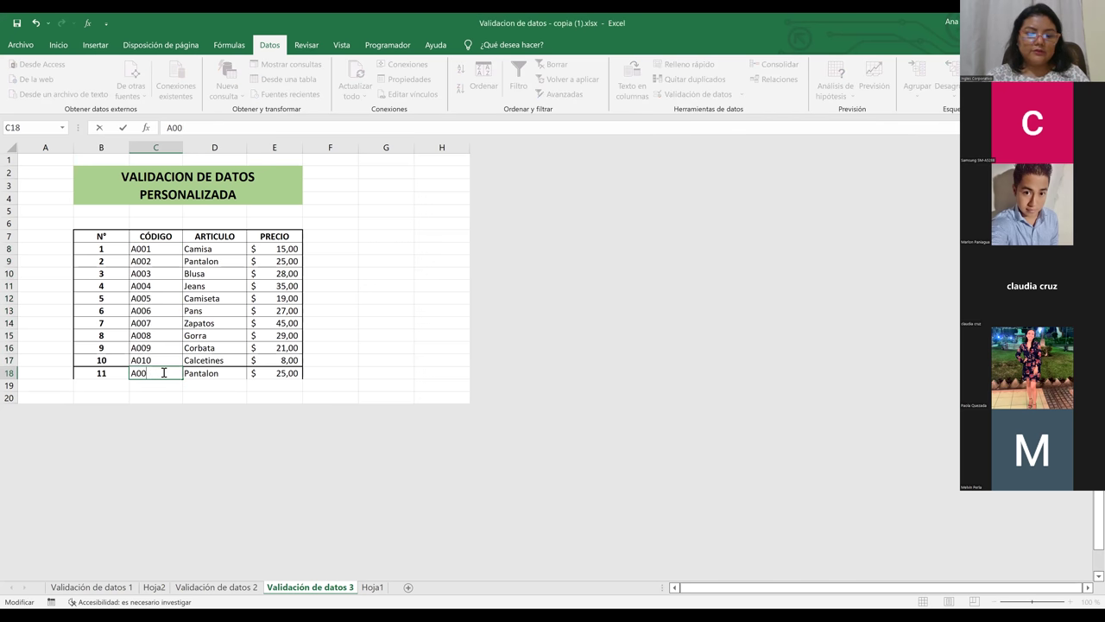
pyautogui.write('1')
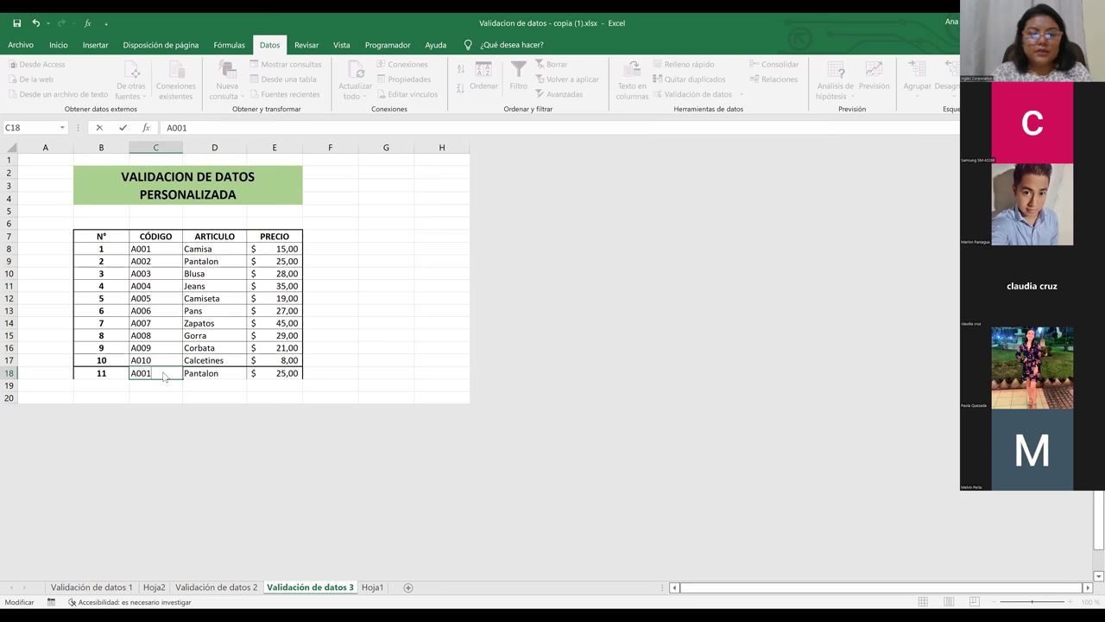
pyautogui.press('Return')
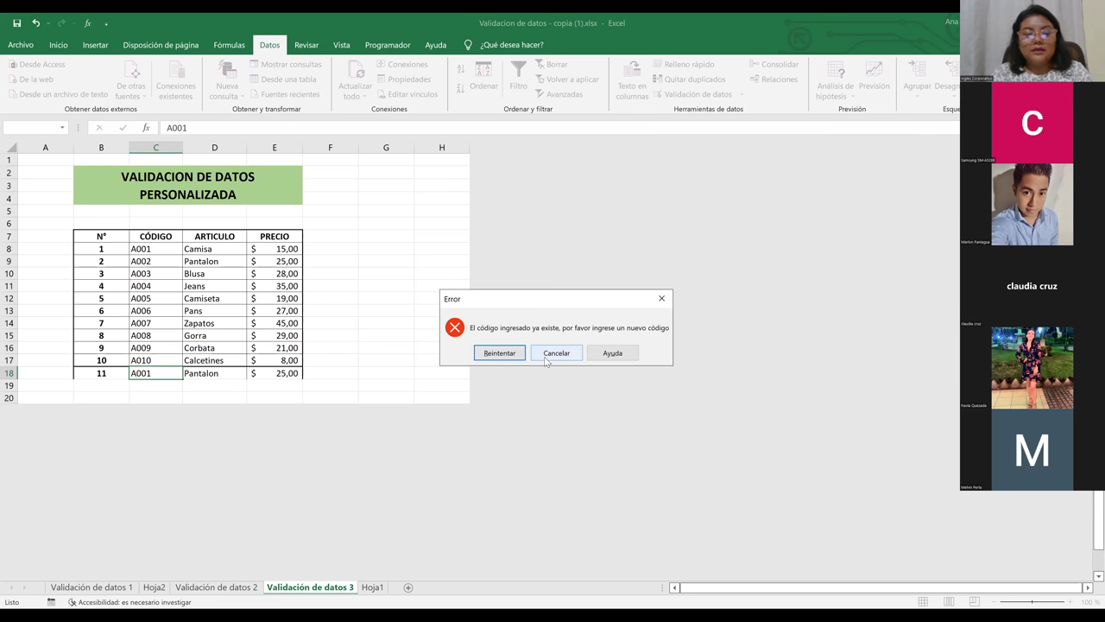
pyautogui.click(547, 360)
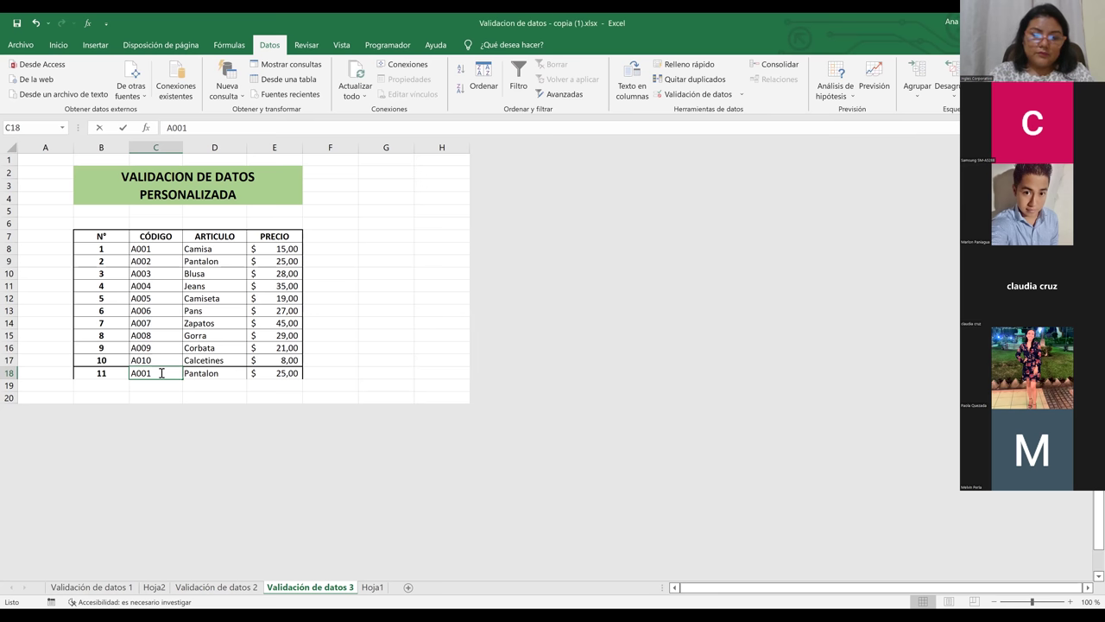
# Step: Set the code in cell C18 to A011
pyautogui.doubleClick(161, 373)
pyautogui.press('BackSpace')
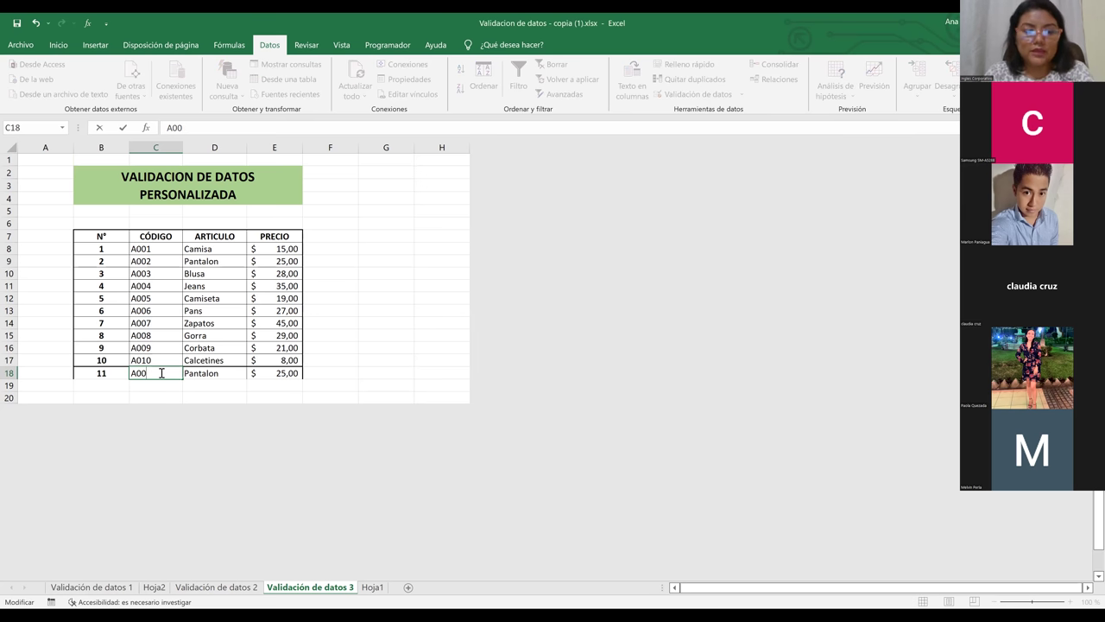
pyautogui.write('10')
pyautogui.press('BackSpace')
pyautogui.write('1')
pyautogui.press('Return')
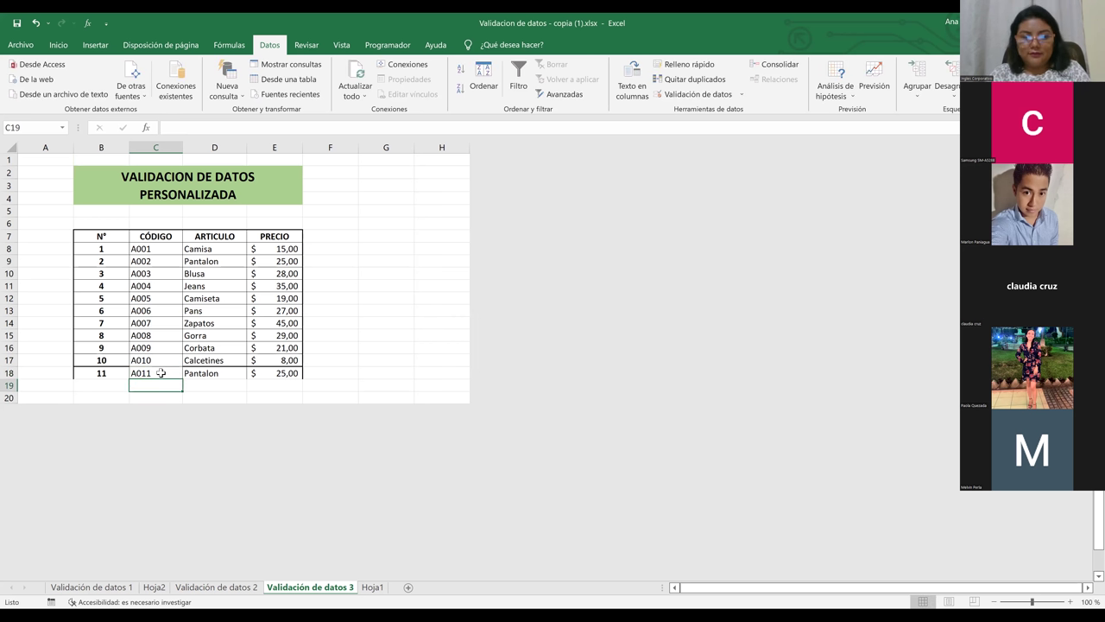
# Step: Remove all borders from the new table row B18:E18
pyautogui.click(289, 372)
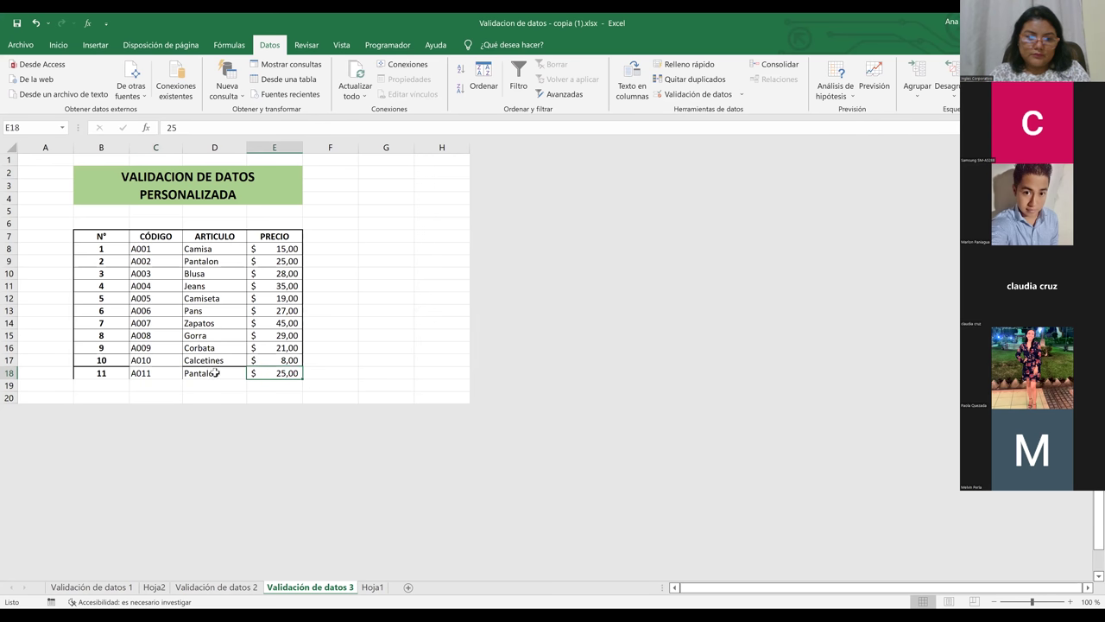
pyautogui.keyDown('shift'); pyautogui.click(101, 361); pyautogui.keyUp('shift')
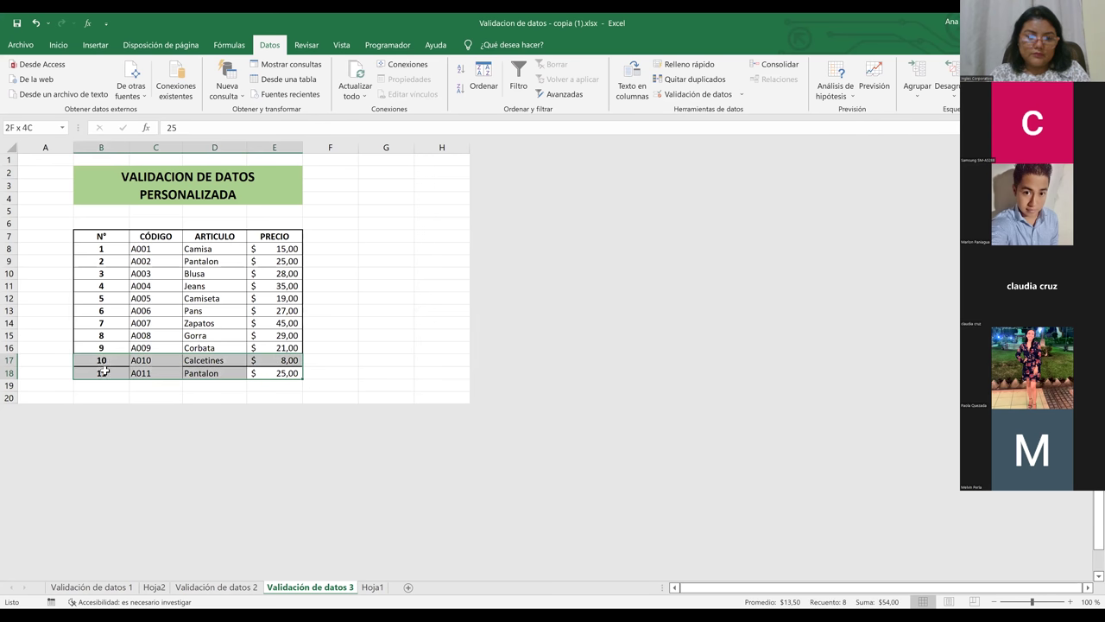
pyautogui.hotkey('shift', 'Down')
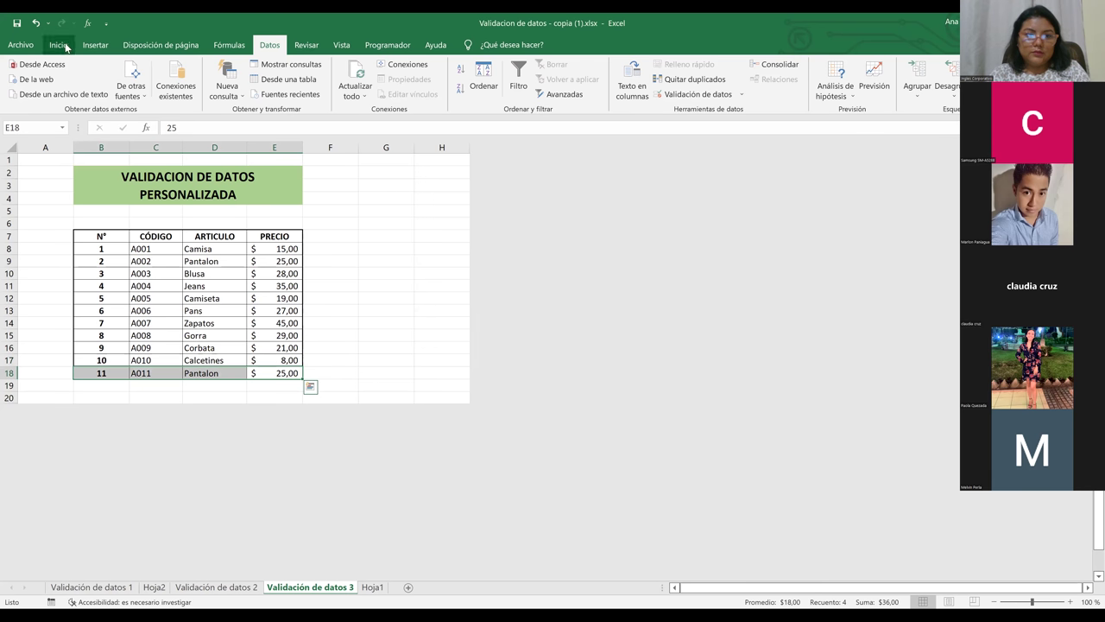
pyautogui.click(58, 45)
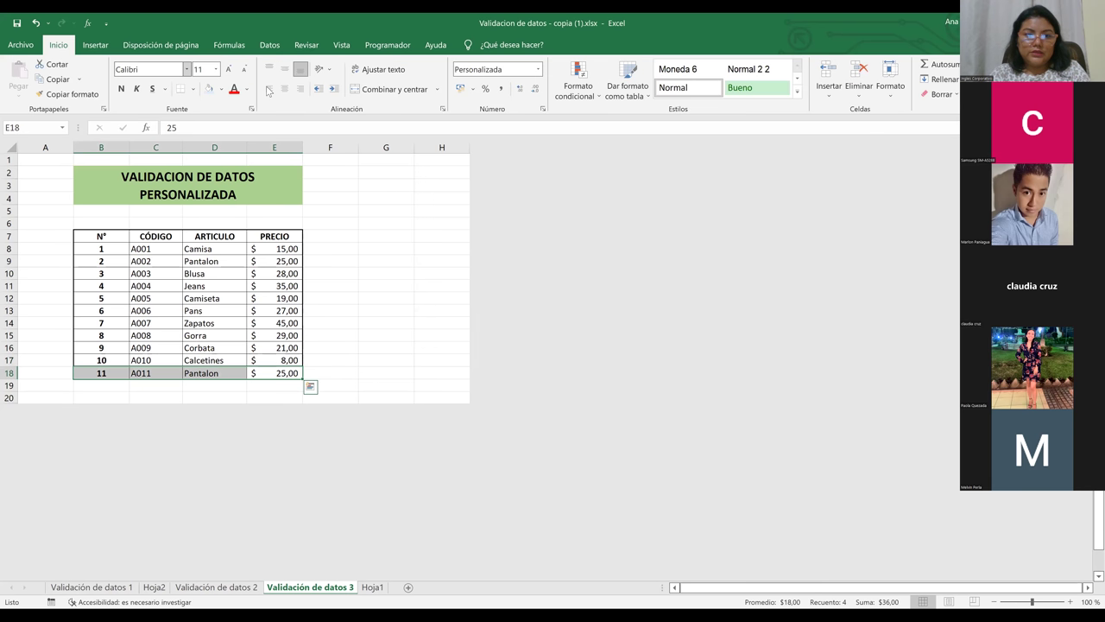
pyautogui.click(194, 90)
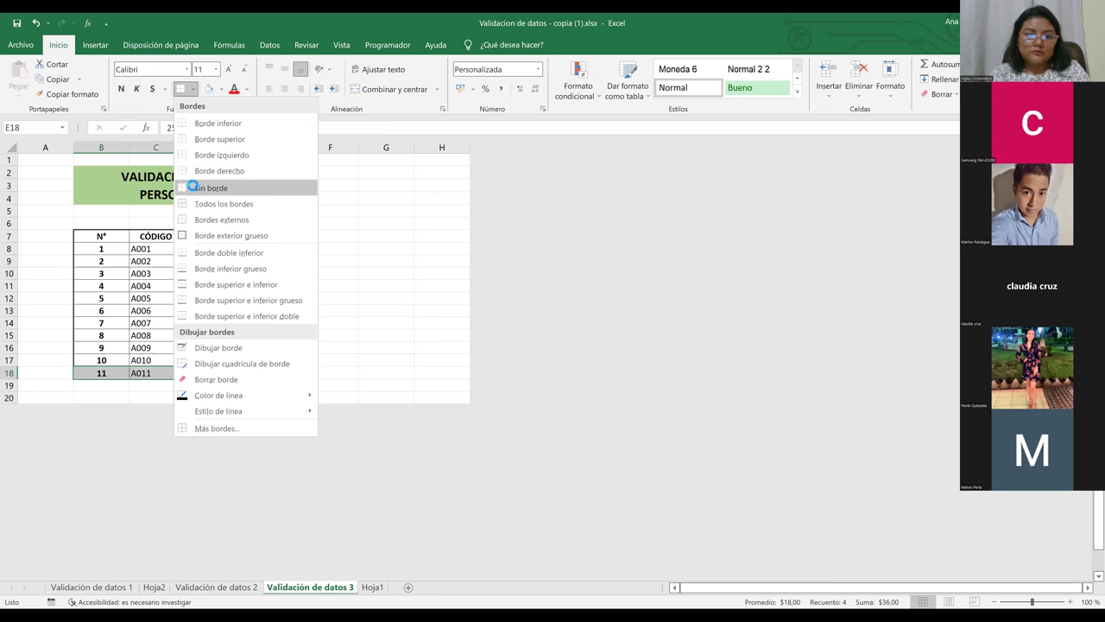
pyautogui.click(250, 367)
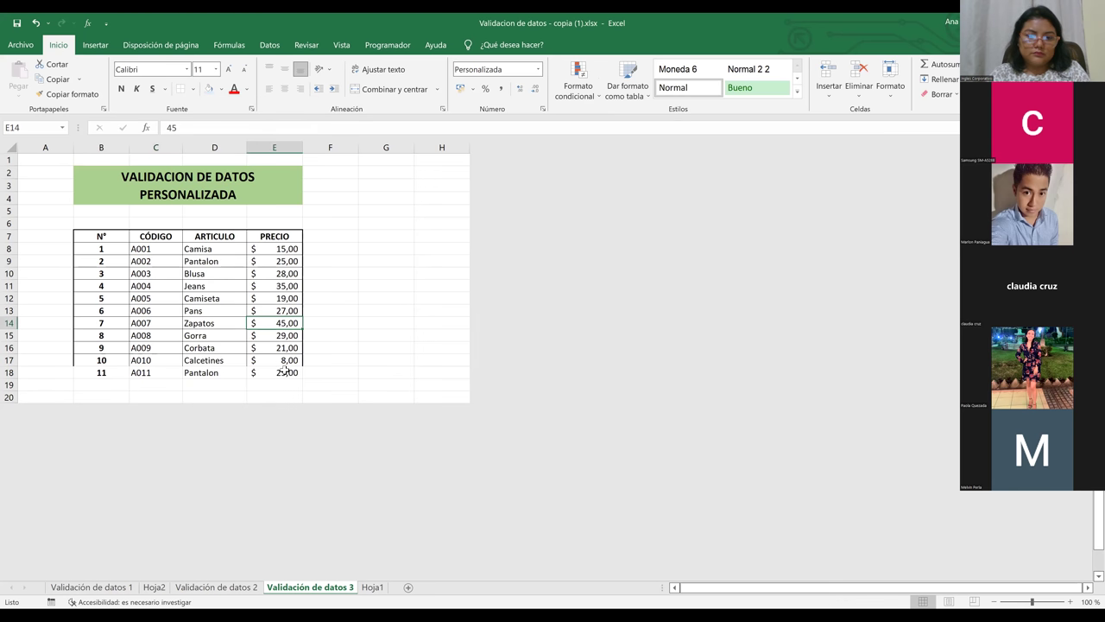
# Step: Apply all borders to the last two table rows, B17:E18
pyautogui.moveTo(285, 369); pyautogui.dragTo(91, 361)
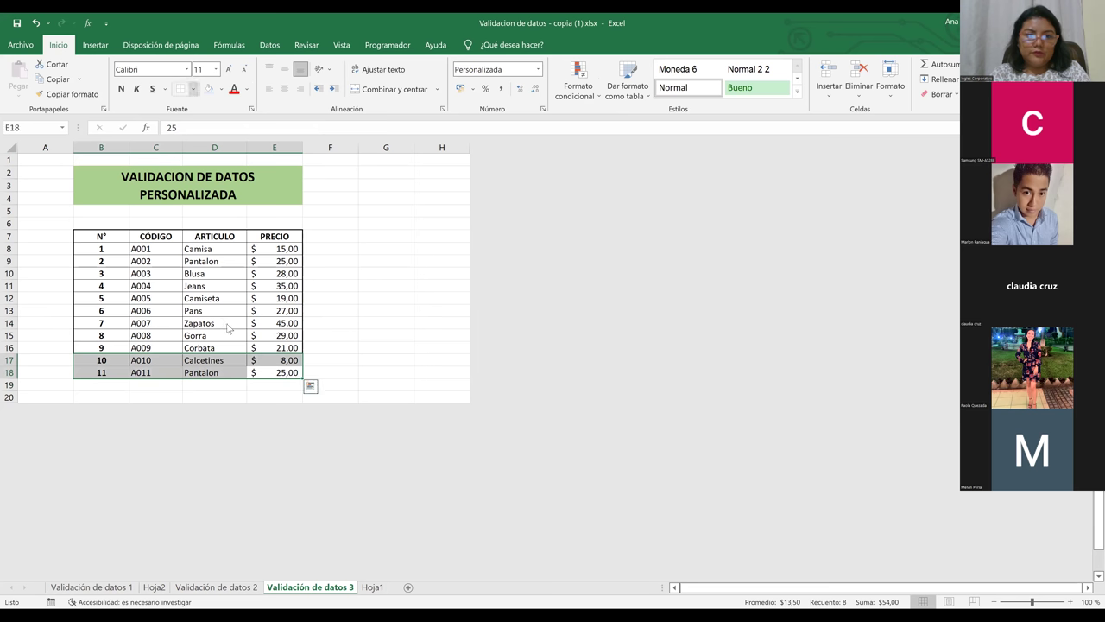
pyautogui.click(193, 88)
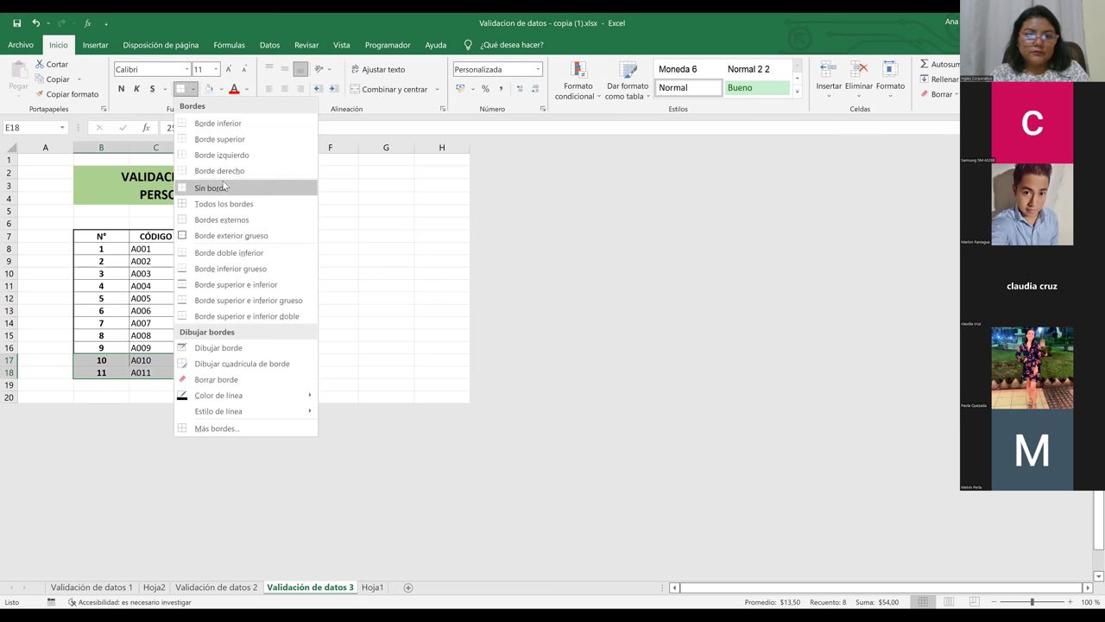
pyautogui.click(224, 204)
pyautogui.click(273, 311)
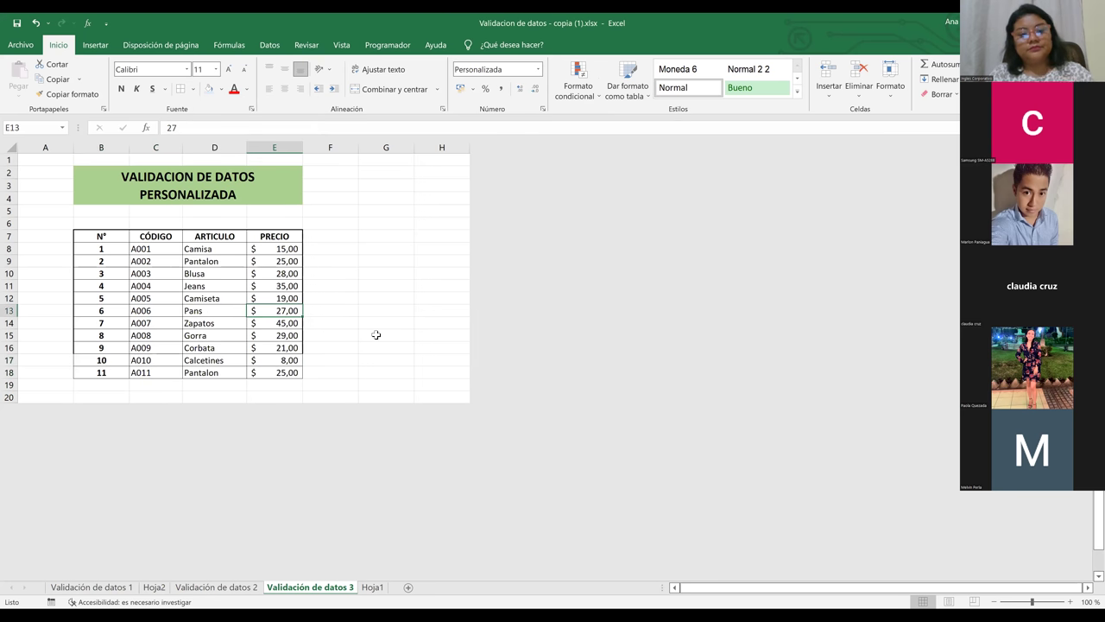
pyautogui.click(376, 334)
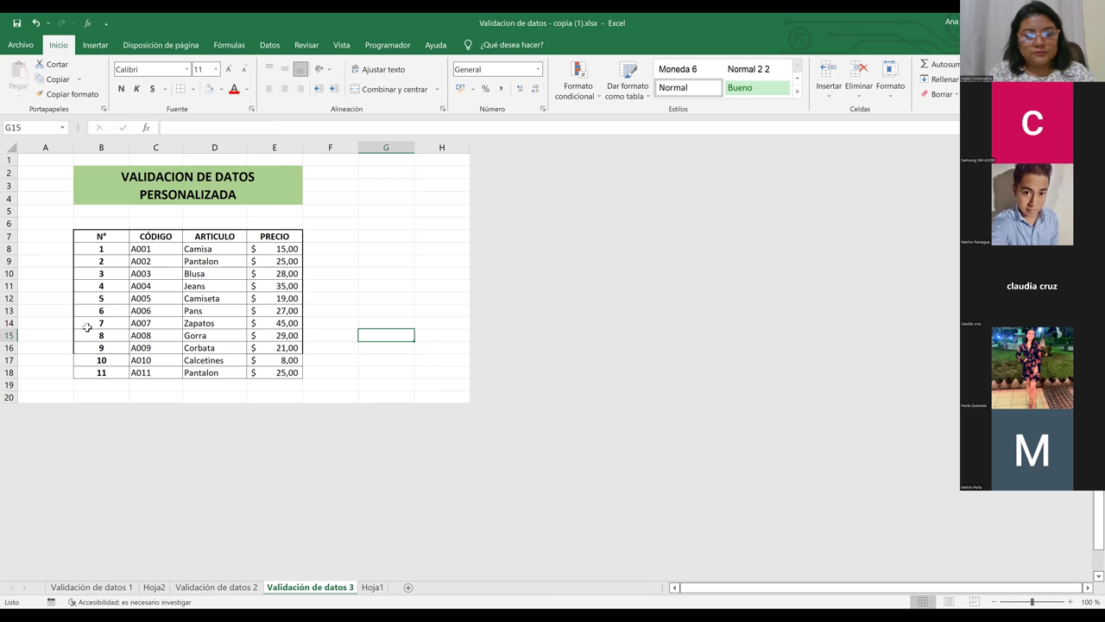
# Step: Try to change the code in cell C18 to the duplicate A002, and cancel the entry
pyautogui.click(219, 383)
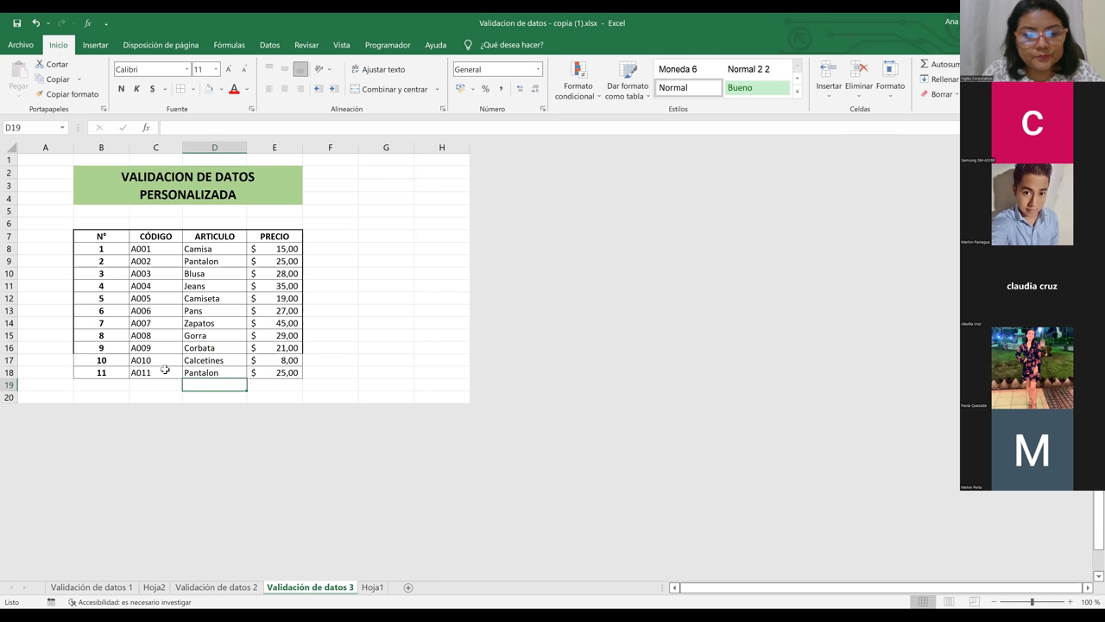
pyautogui.click(159, 370)
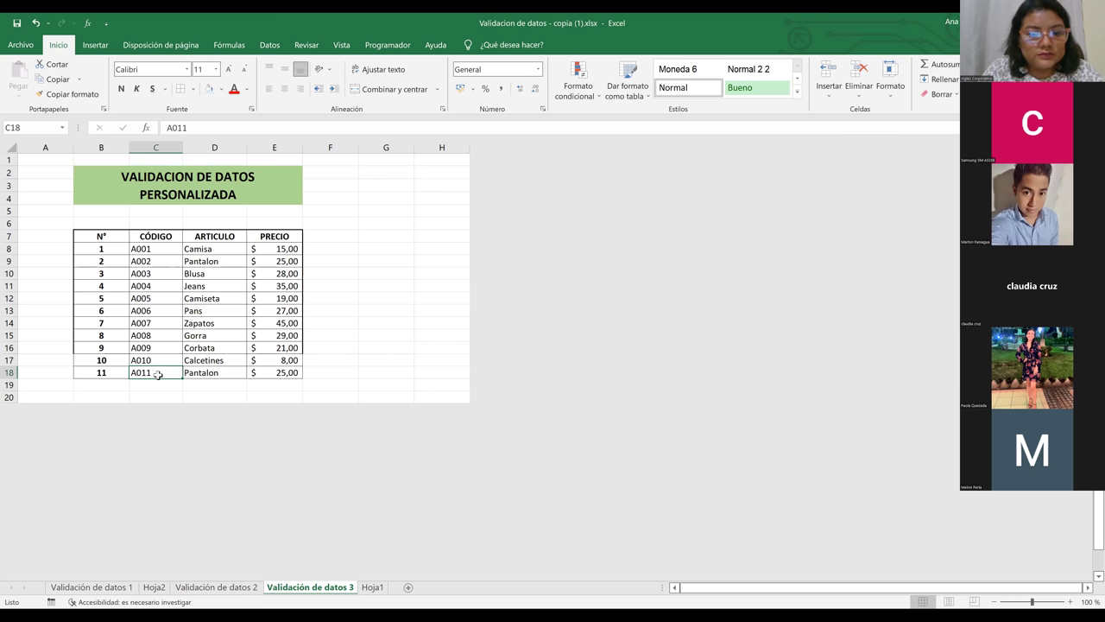
pyautogui.doubleClick(157, 374)
pyautogui.press('BackSpace')
pyautogui.press('BackSpace')
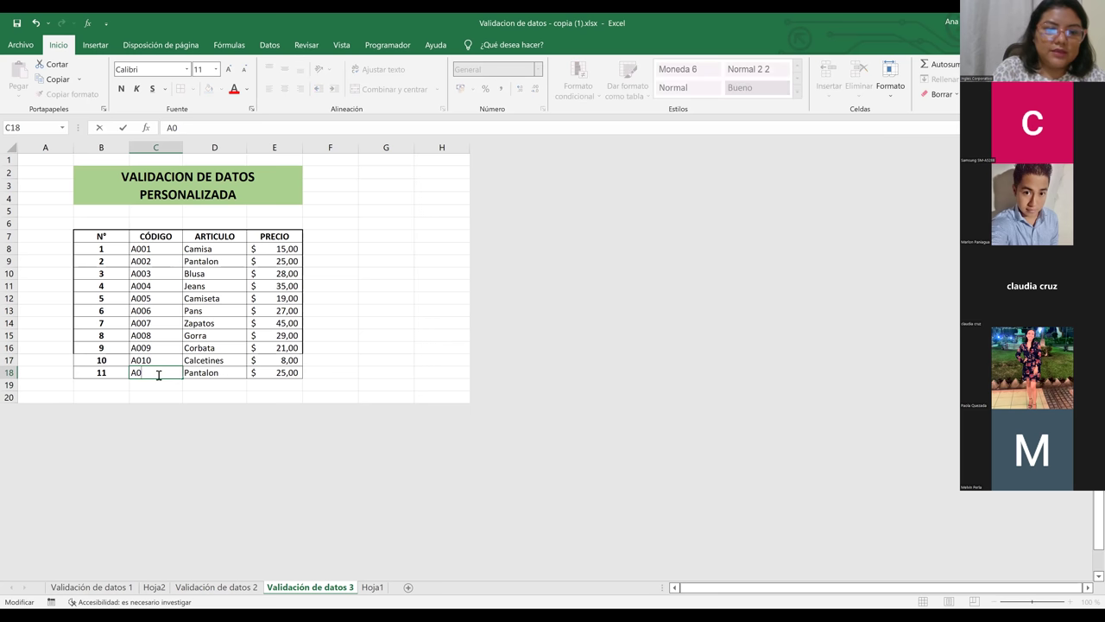
pyautogui.write('02')
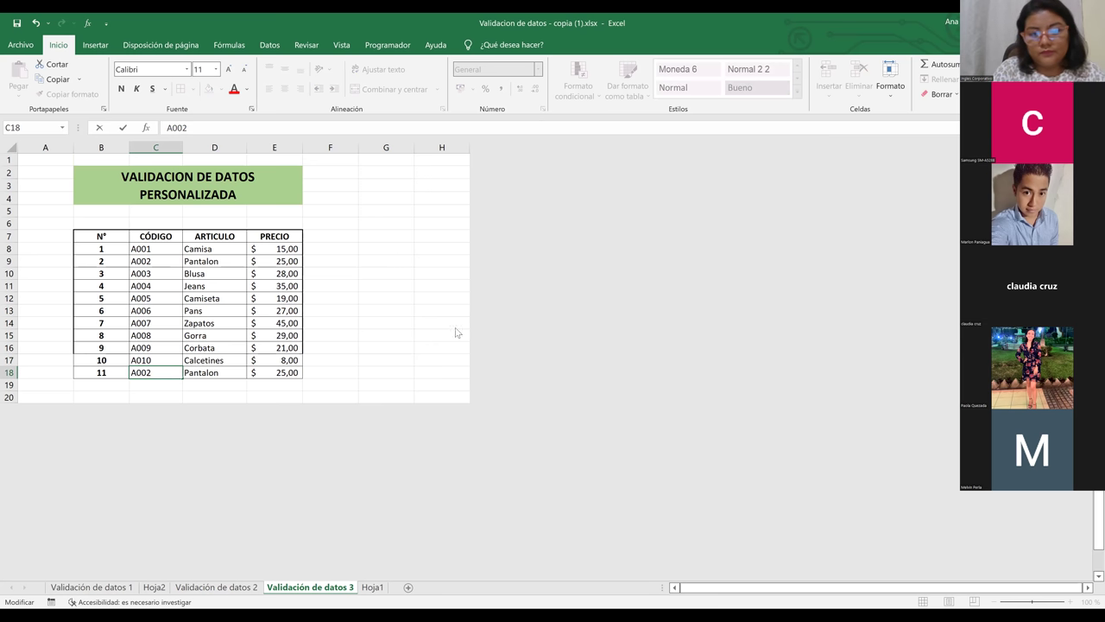
pyautogui.press('Return')
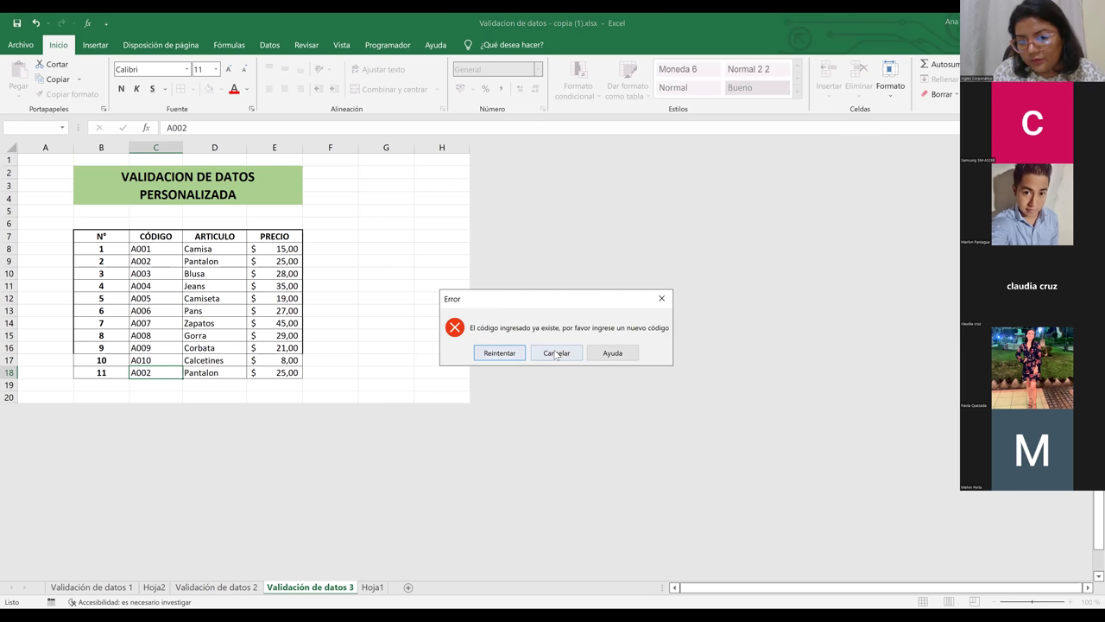
pyautogui.click(556, 353)
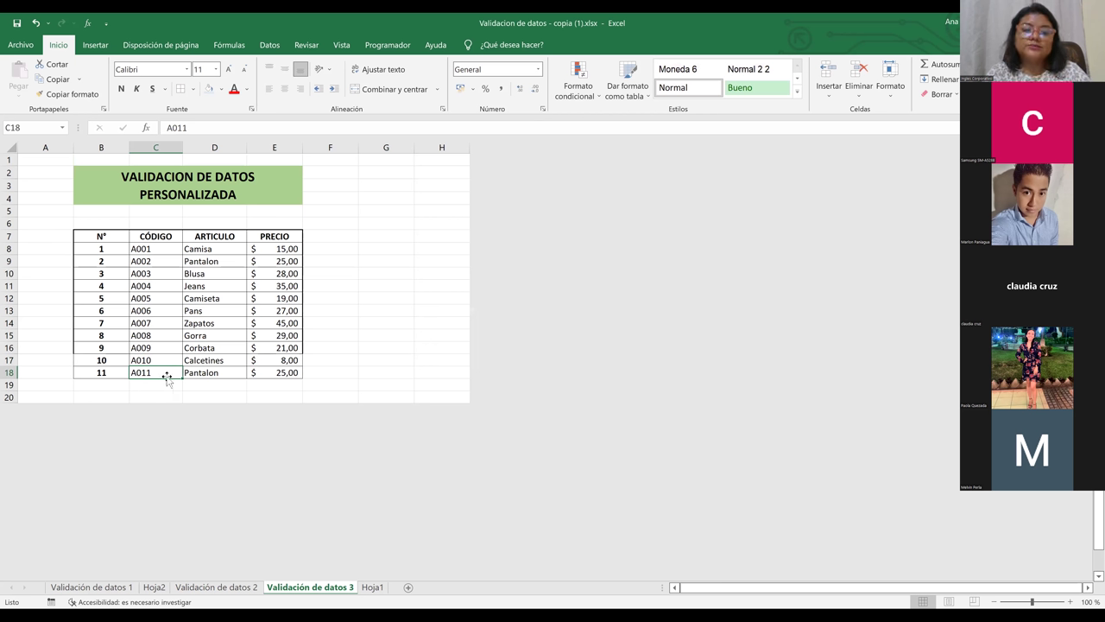
# Step: Start a new data validation for C8:C20, agreeing to erase the existing validation settings of the selection
pyautogui.moveTo(138, 252); pyautogui.dragTo(143, 348)
pyautogui.moveTo(145, 385); pyautogui.dragTo(146, 394)
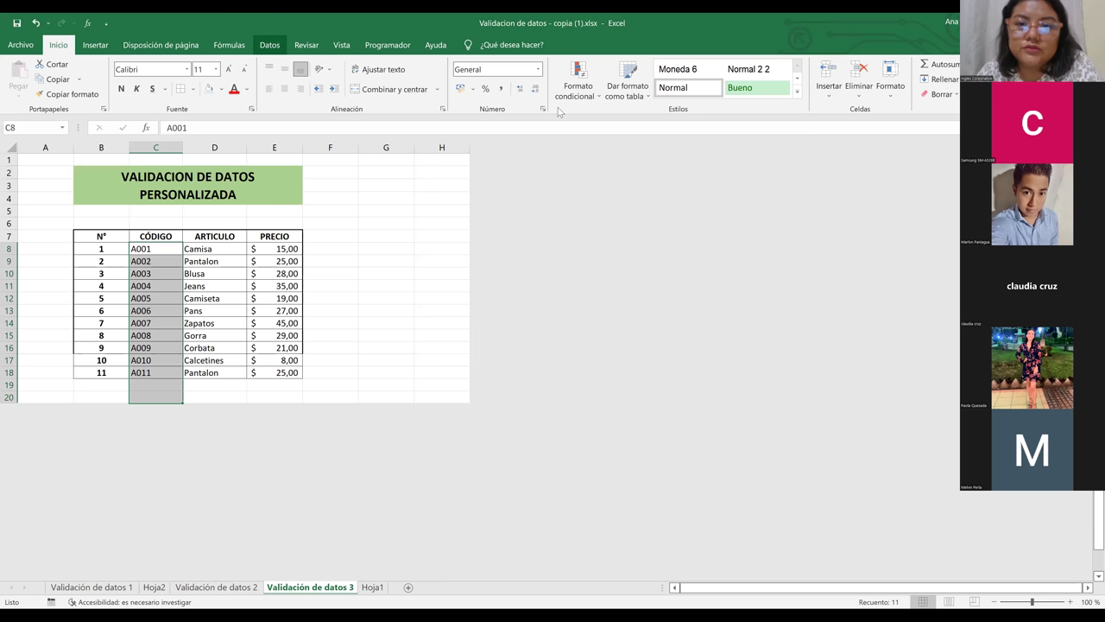
pyautogui.click(270, 44)
pyautogui.click(717, 97)
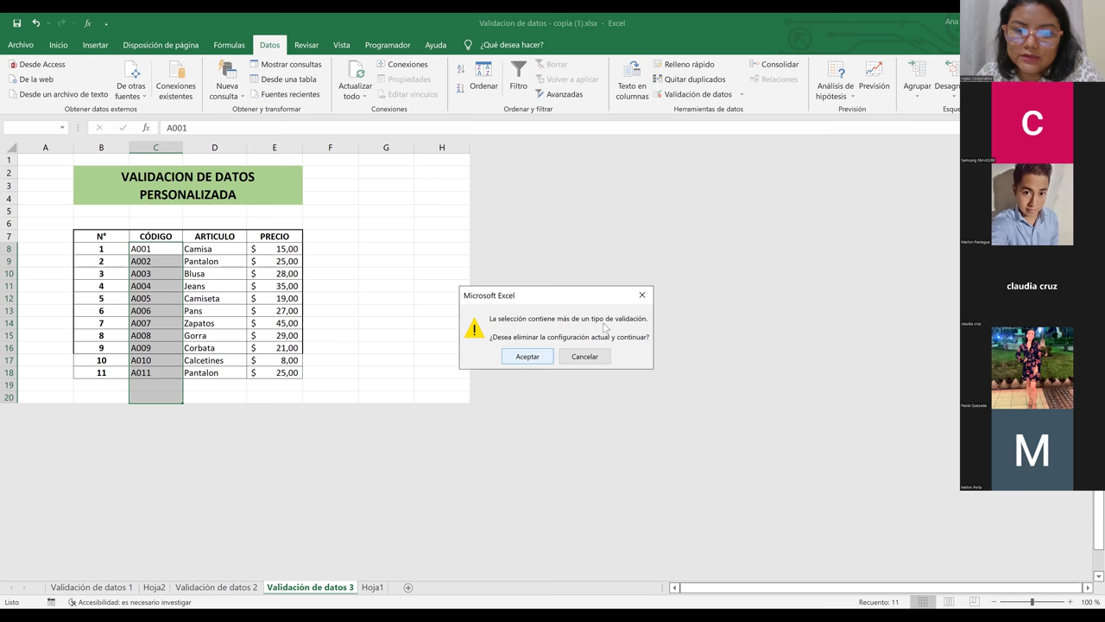
pyautogui.click(596, 357)
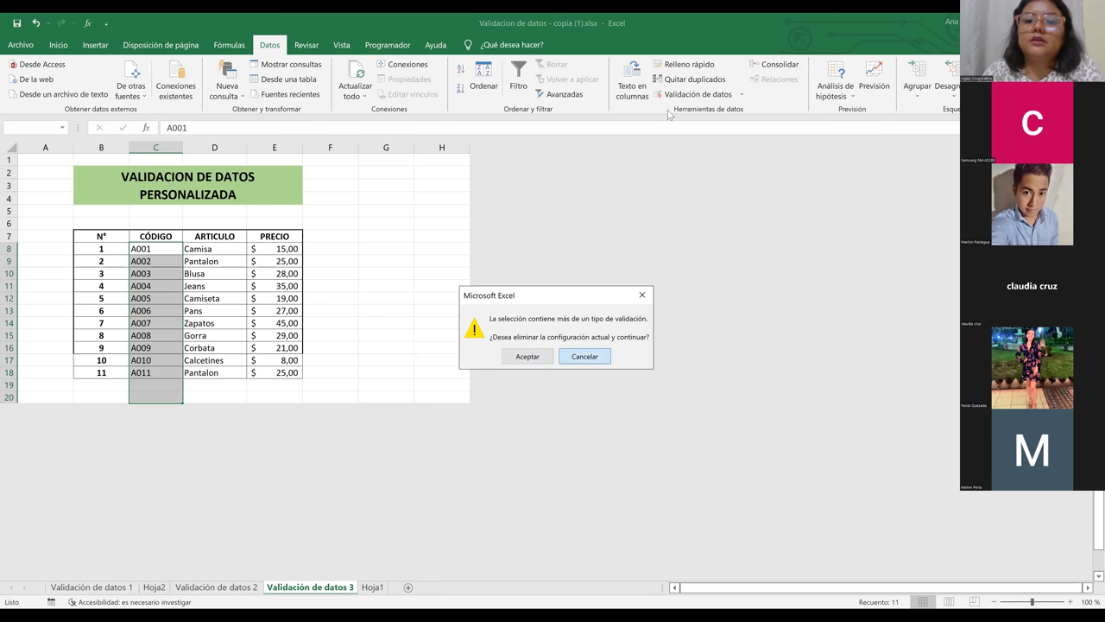
pyautogui.click(714, 95)
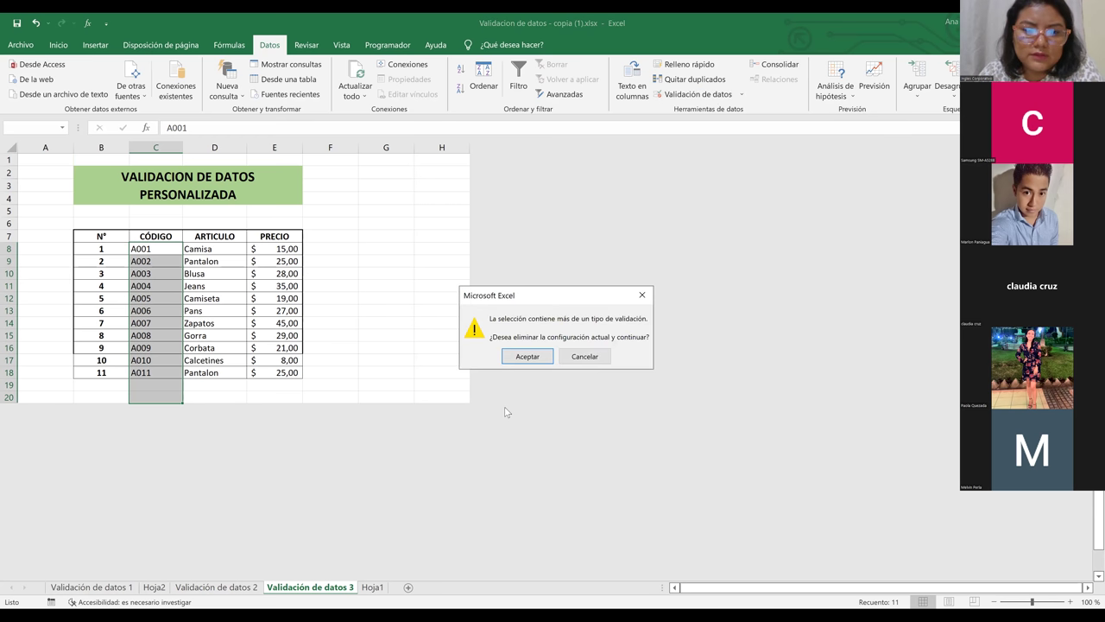
pyautogui.click(536, 357)
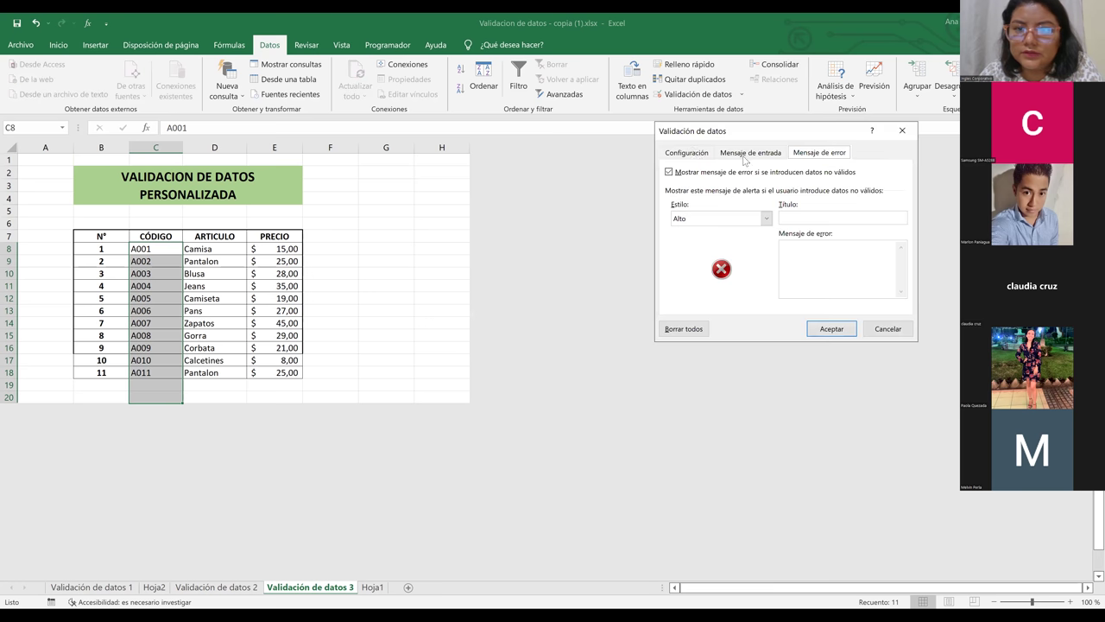
# Step: Set the validation criterion for the selected code cells to allow Personalizada
pyautogui.click(696, 154)
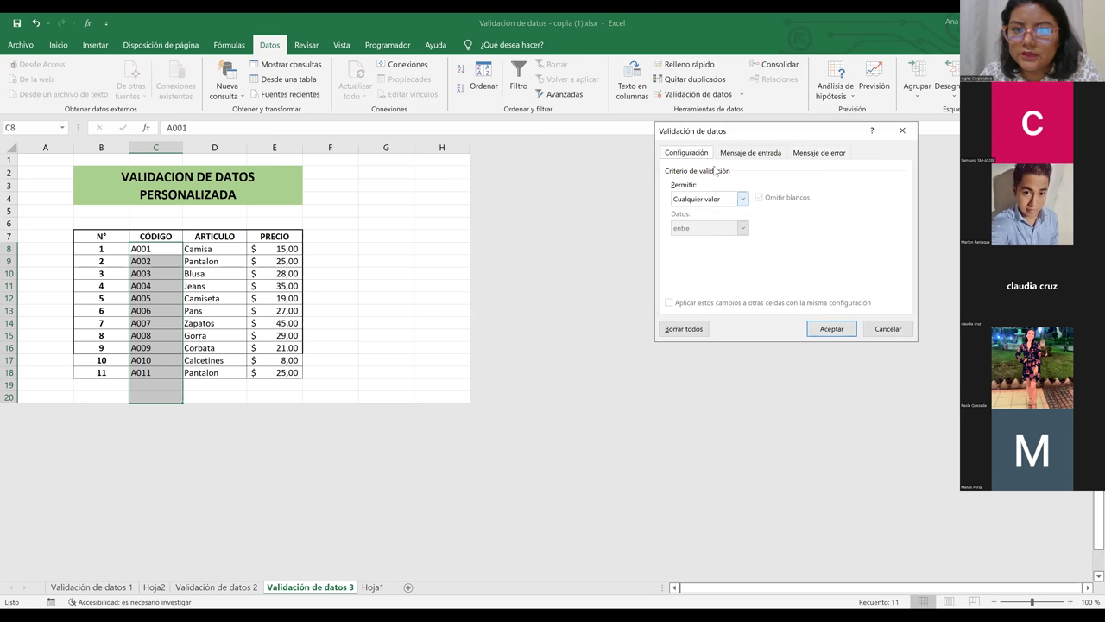
pyautogui.click(722, 159)
pyautogui.click(688, 158)
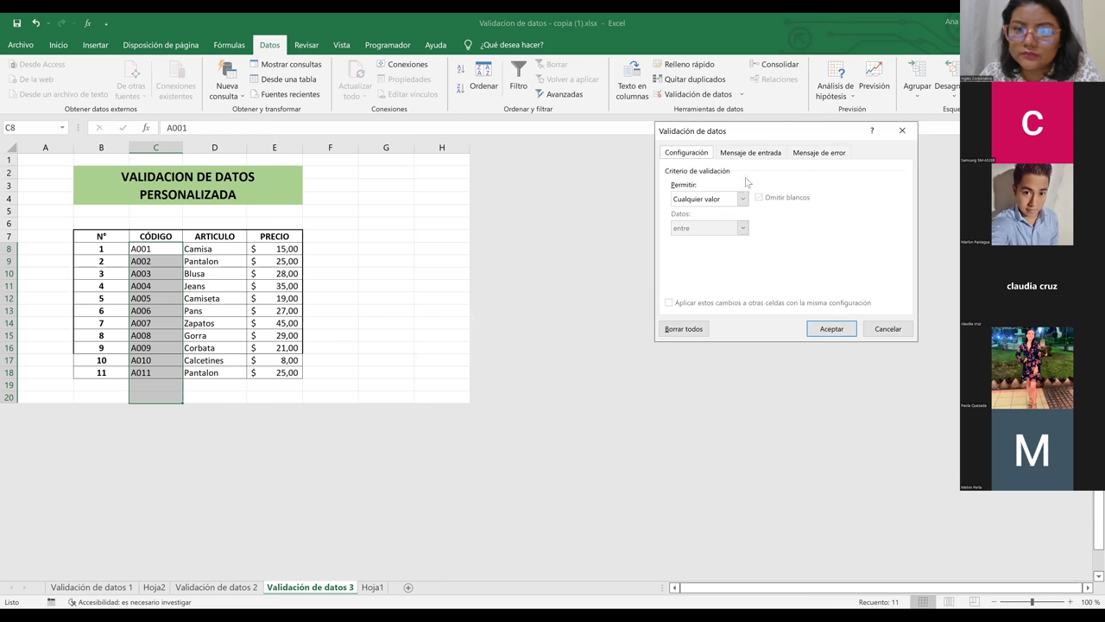
pyautogui.click(725, 203)
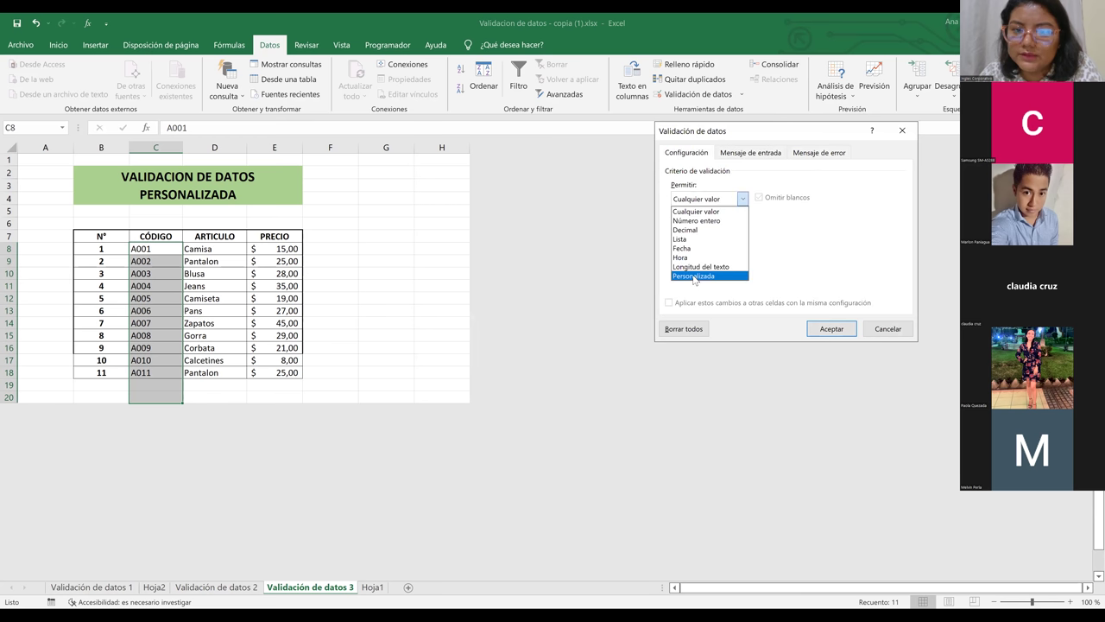
pyautogui.click(694, 277)
# Step: Enter the validation formula =contar.si(c:c;c8)=1 and apply it to C8:C20
pyautogui.click(718, 256)
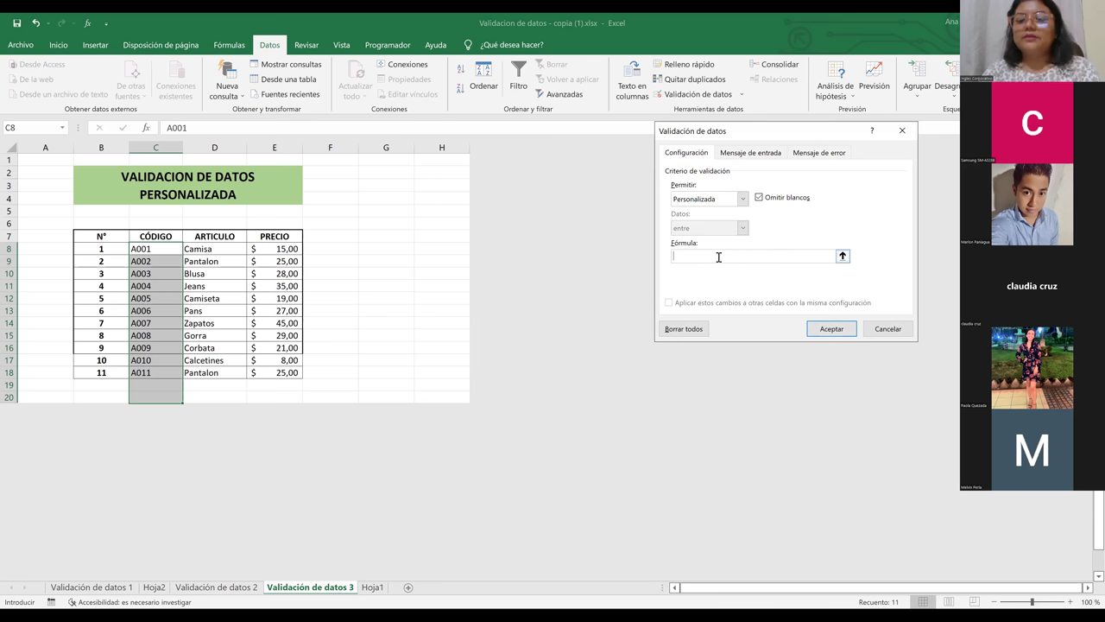
pyautogui.write('=conta')
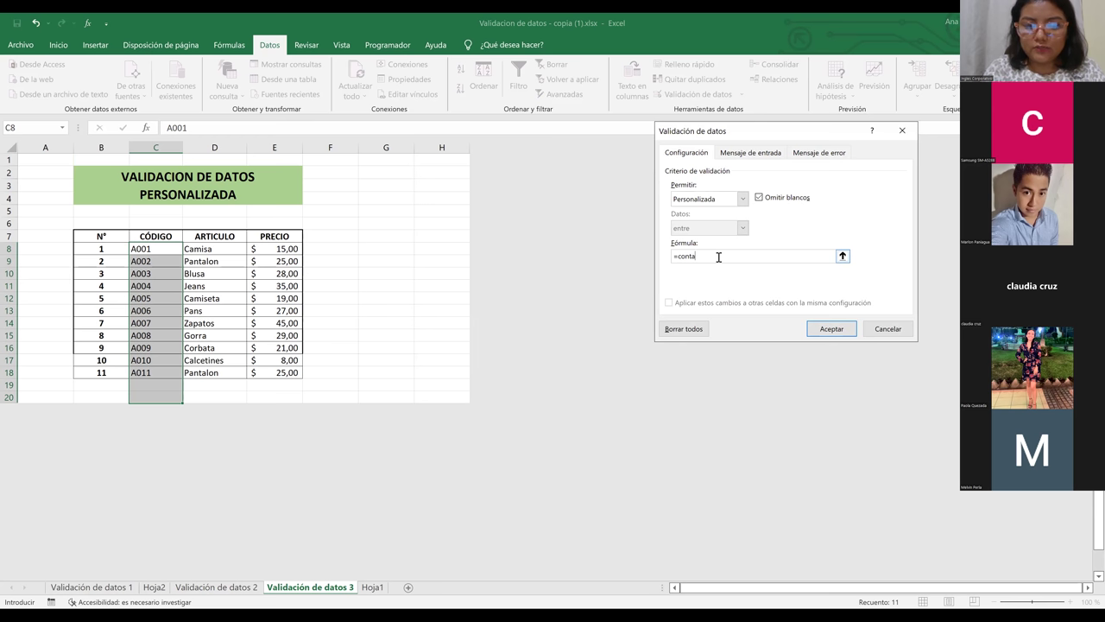
pyautogui.write('r.si(')
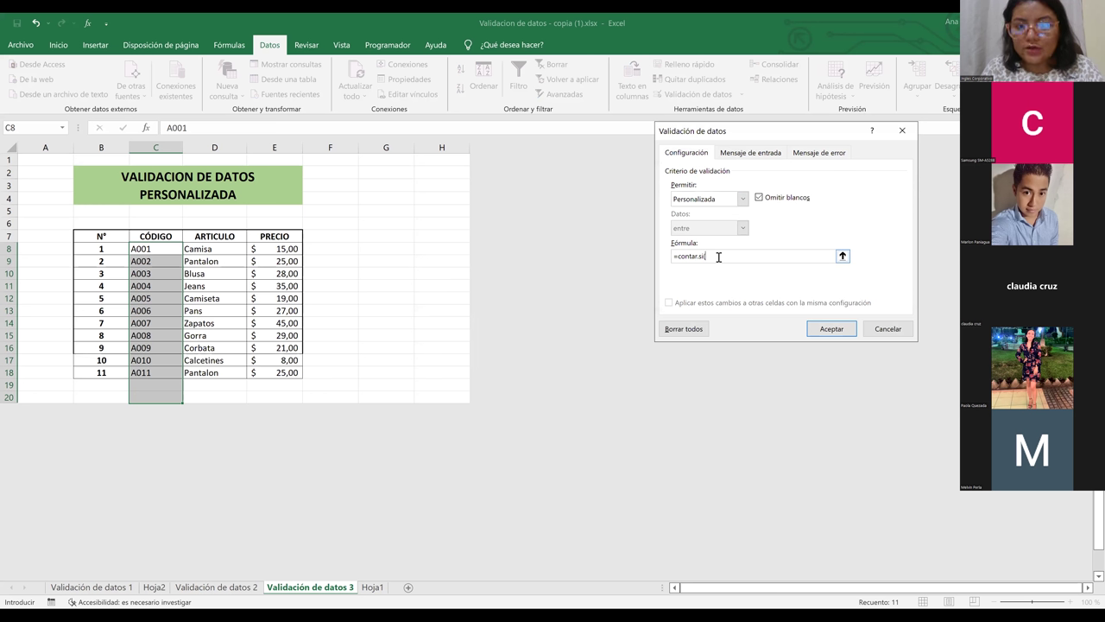
pyautogui.write('c:c;')
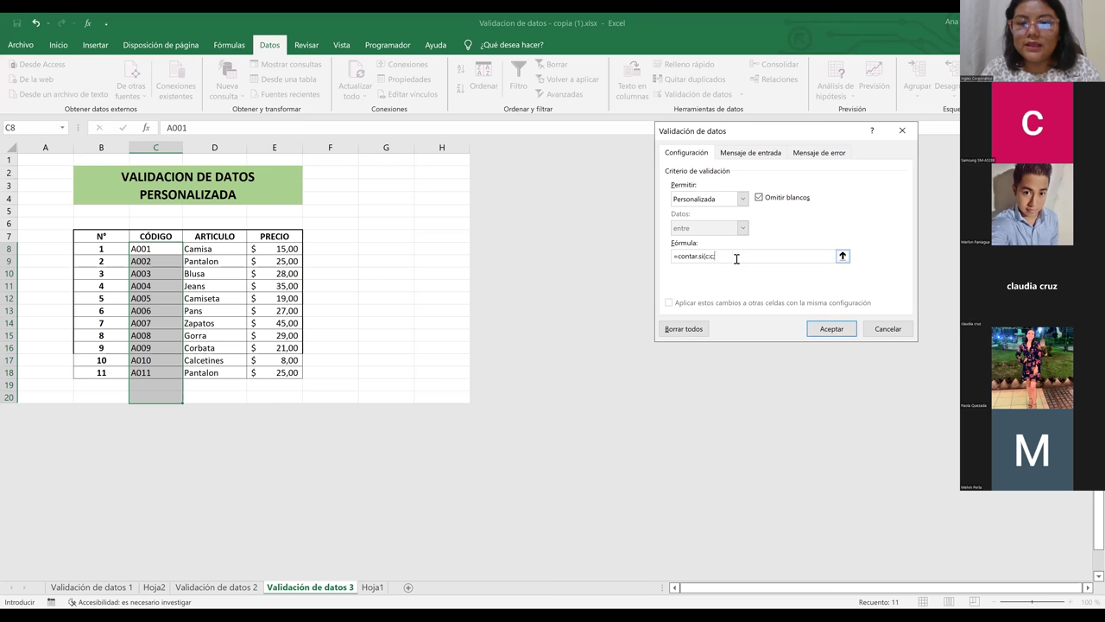
pyautogui.press('BackSpace')
pyautogui.write(';')
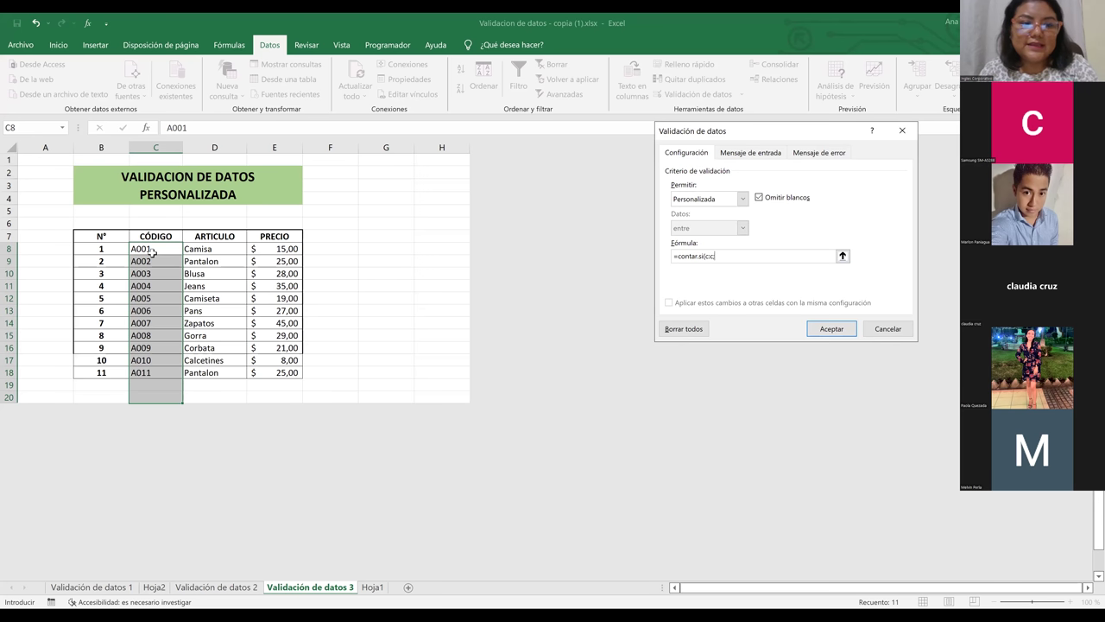
pyautogui.write('c8)=1')
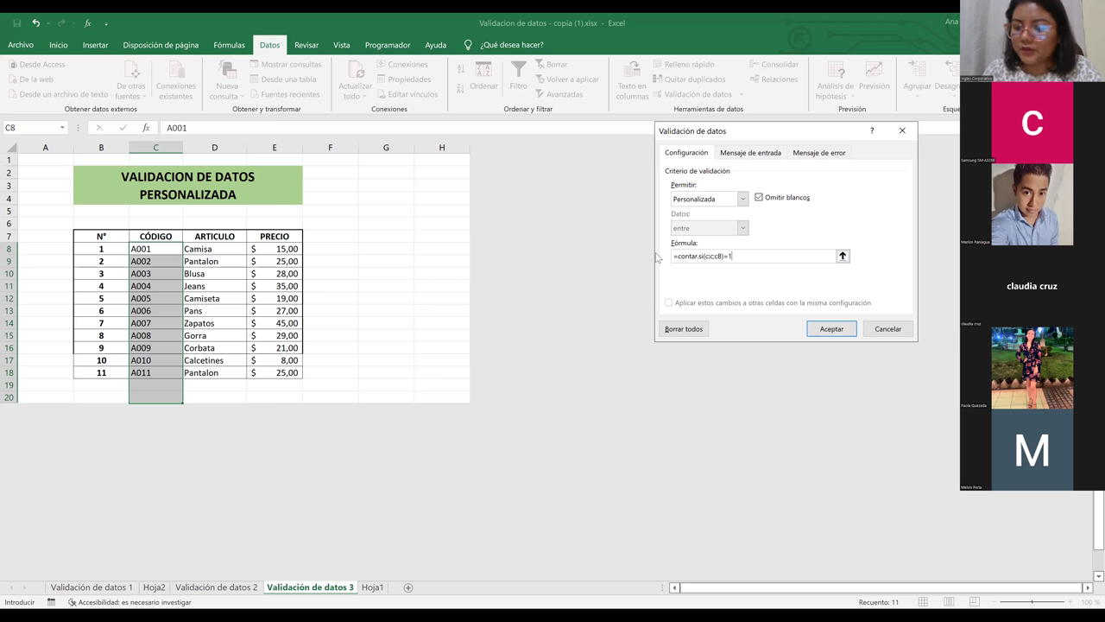
pyautogui.click(831, 329)
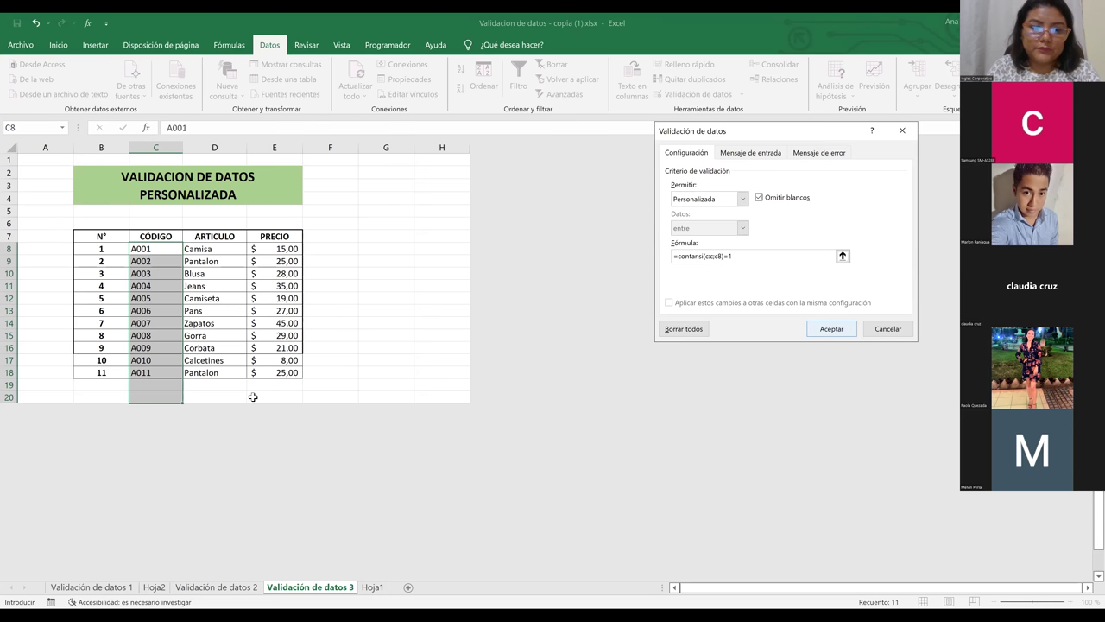
# Step: Try to enter the duplicate code A001 in the empty cell C19, and cancel the entry
pyautogui.click(161, 385)
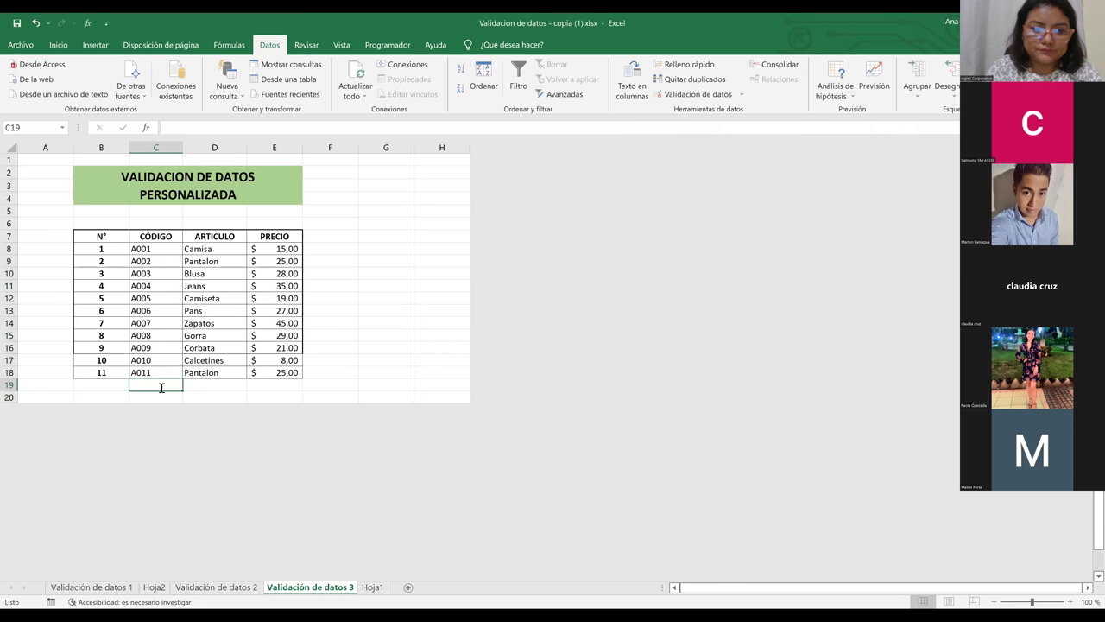
pyautogui.write('A001')
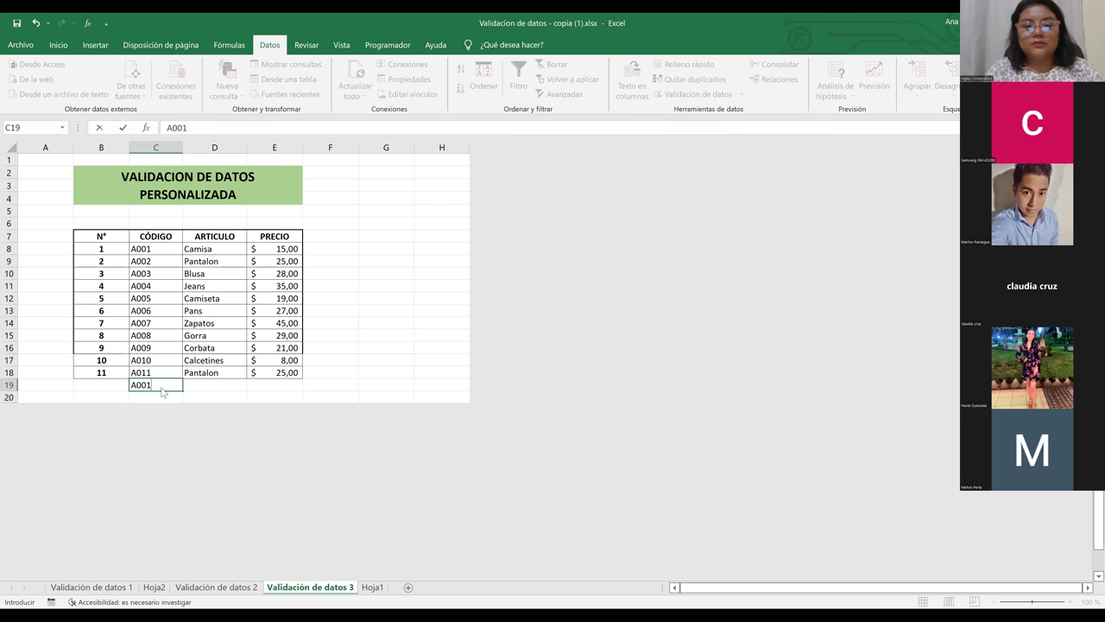
pyautogui.press('Return')
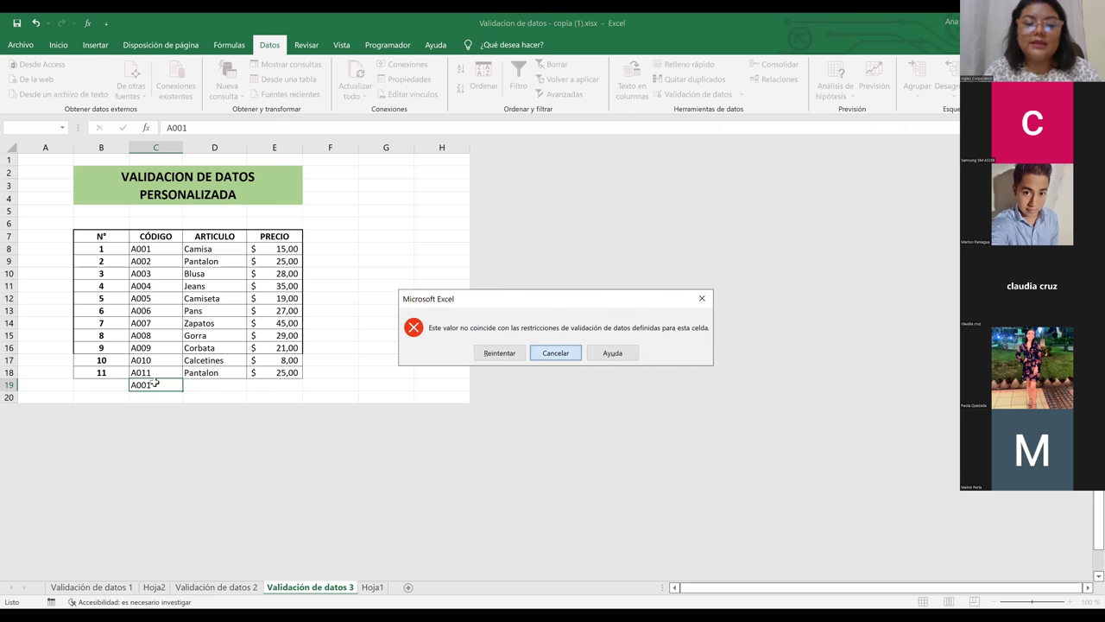
pyautogui.press('Escape')
pyautogui.click(239, 378)
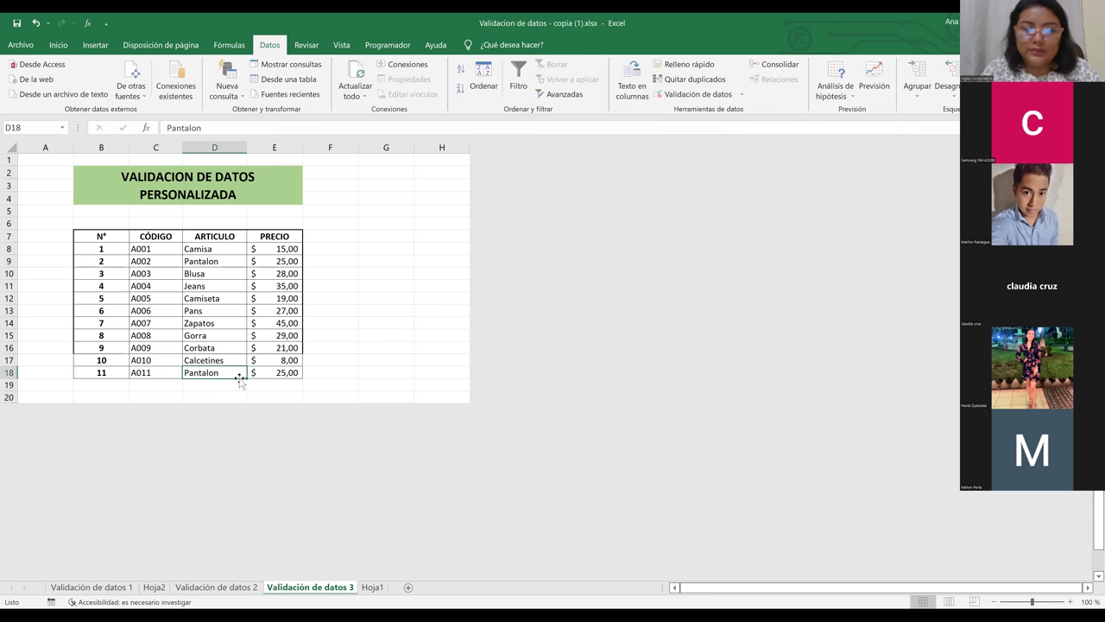
# Step: Review the exercises on sheets Hoja1, Validación de datos 2 and Validación de datos 1, and return to Validación de datos 3
pyautogui.click(345, 347)
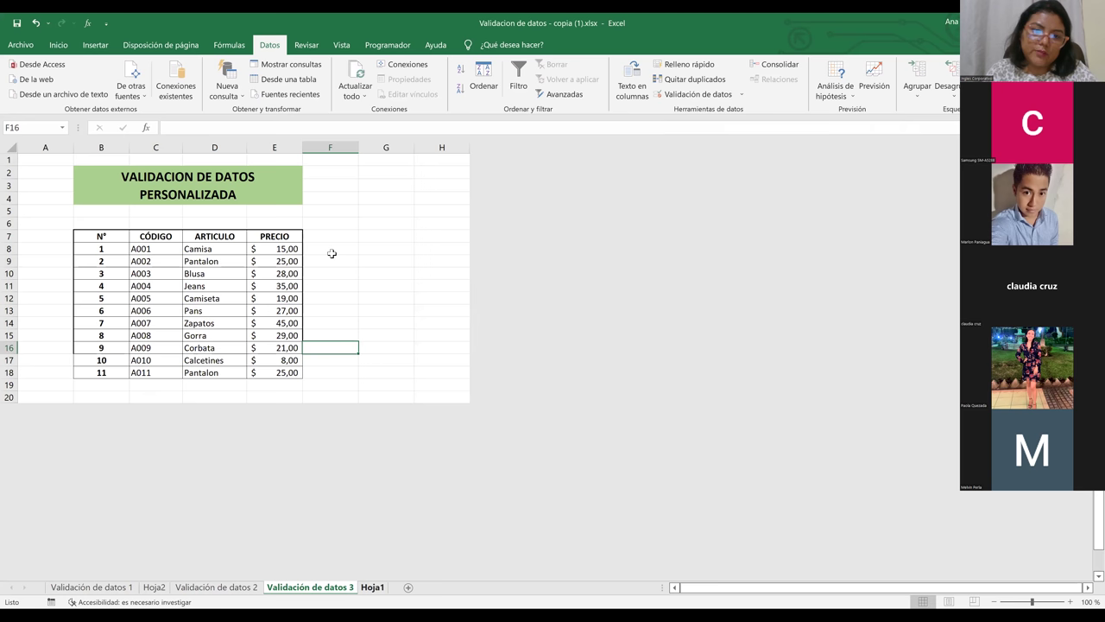
pyautogui.hotkey('ctrl', 'pagedown')
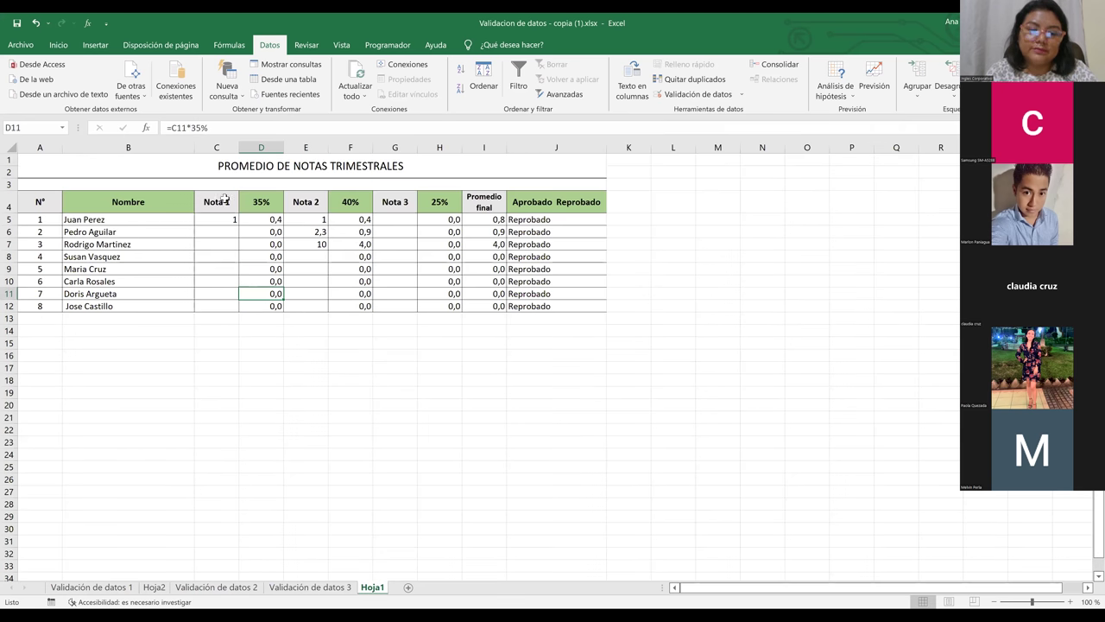
pyautogui.moveTo(221, 204); pyautogui.dragTo(563, 313)
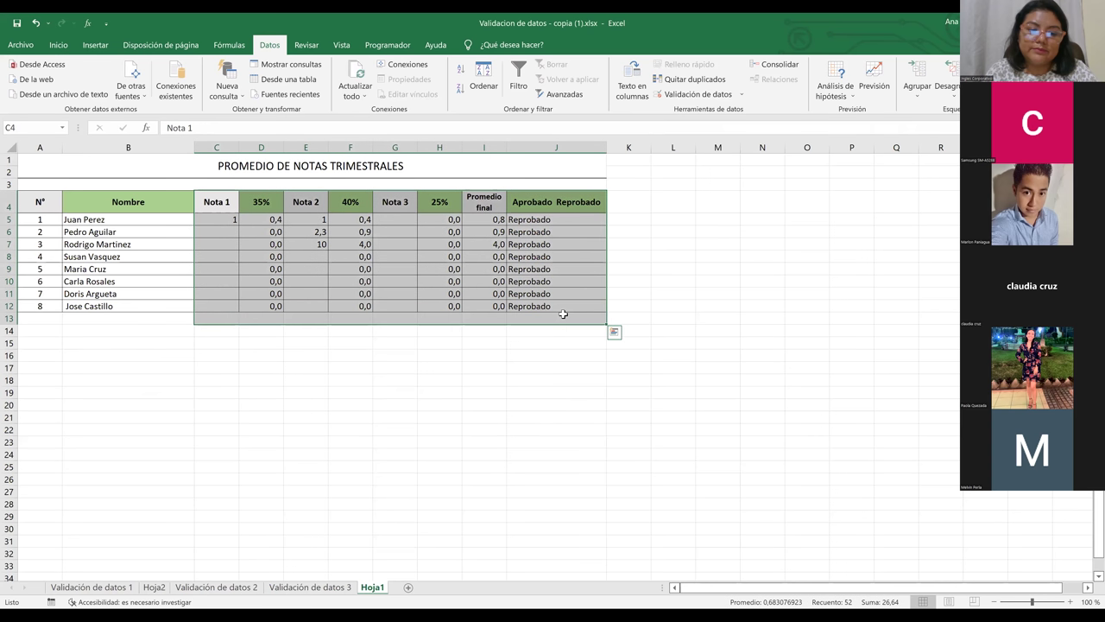
pyautogui.click(423, 505)
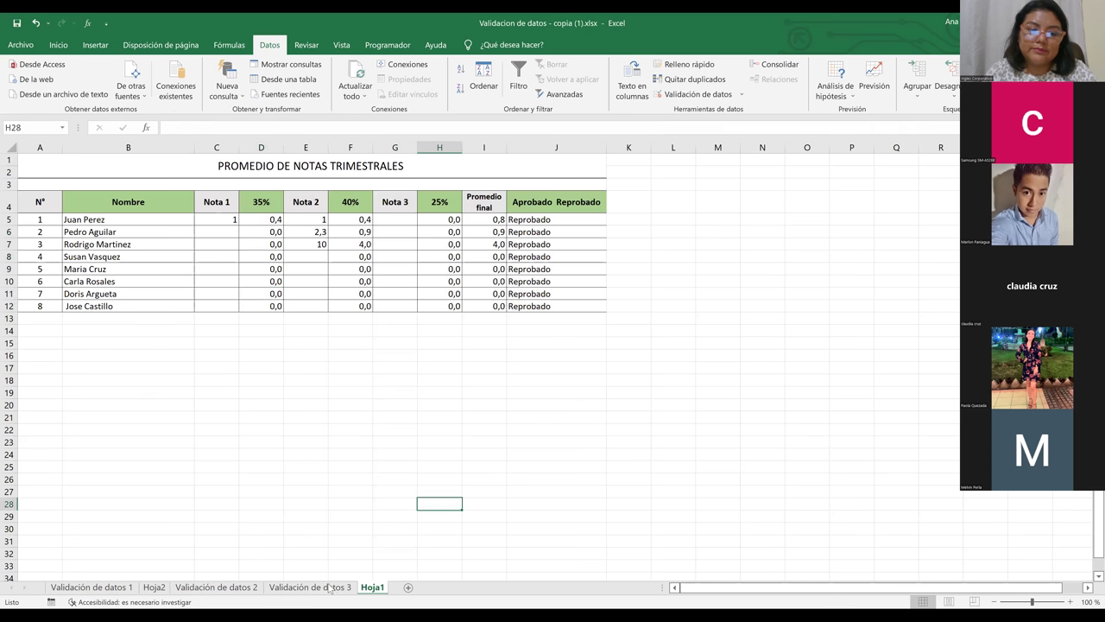
pyautogui.click(223, 588)
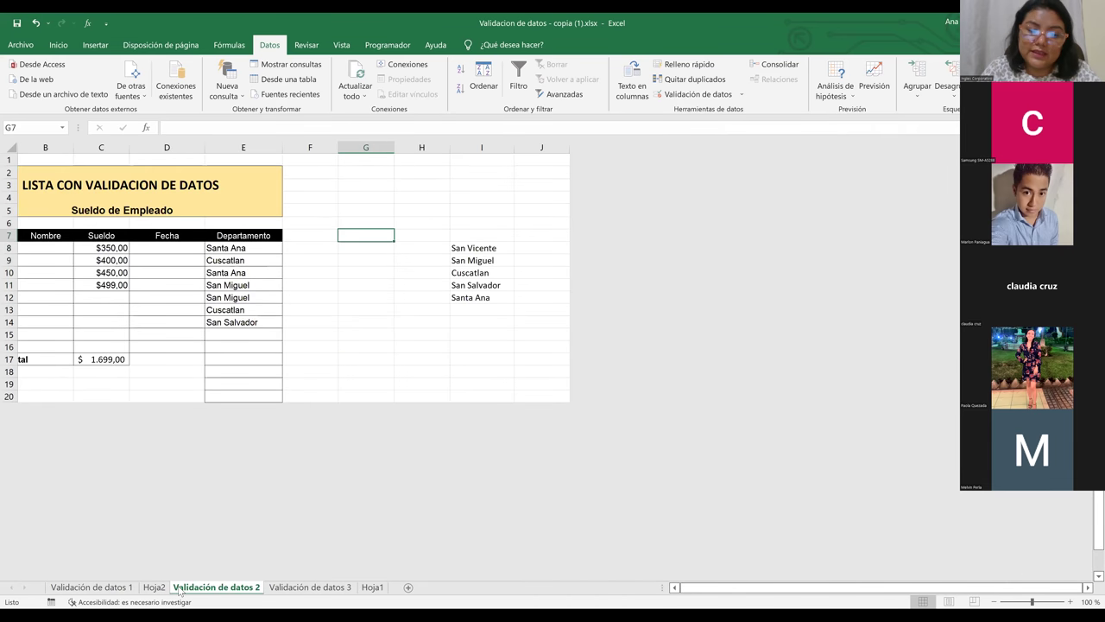
pyautogui.click(118, 588)
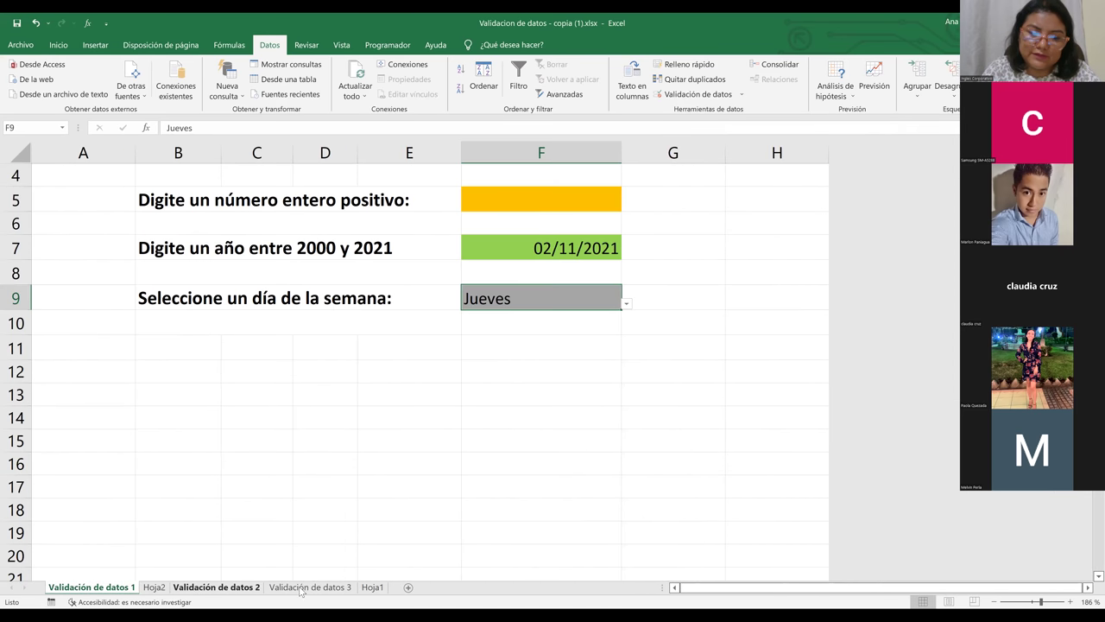
pyautogui.click(302, 588)
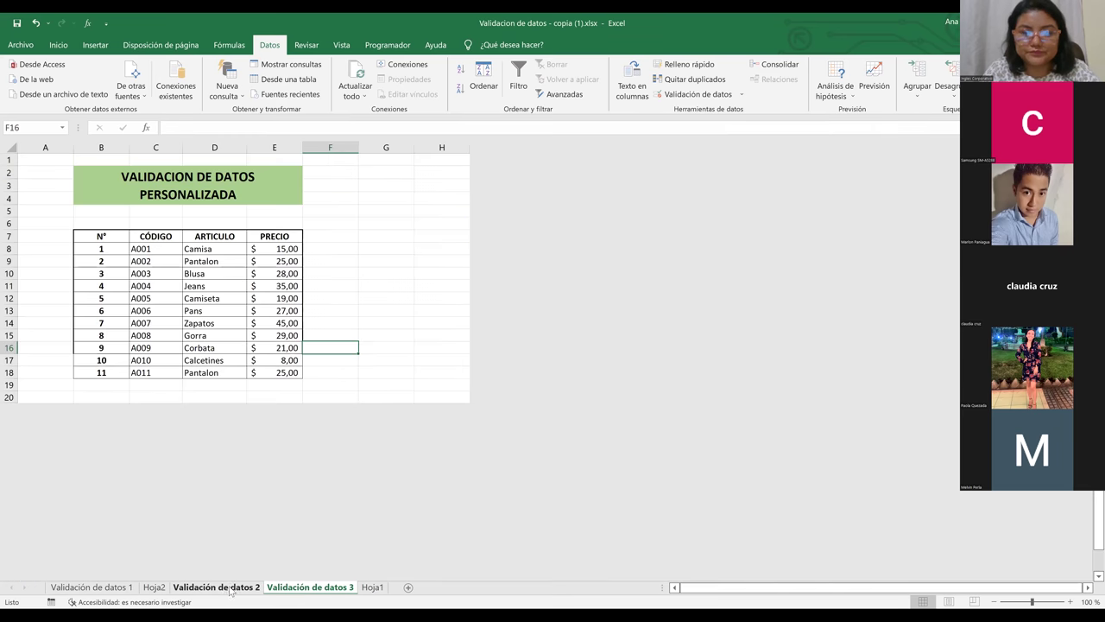
pyautogui.hotkey('ctrl', 'pageup')
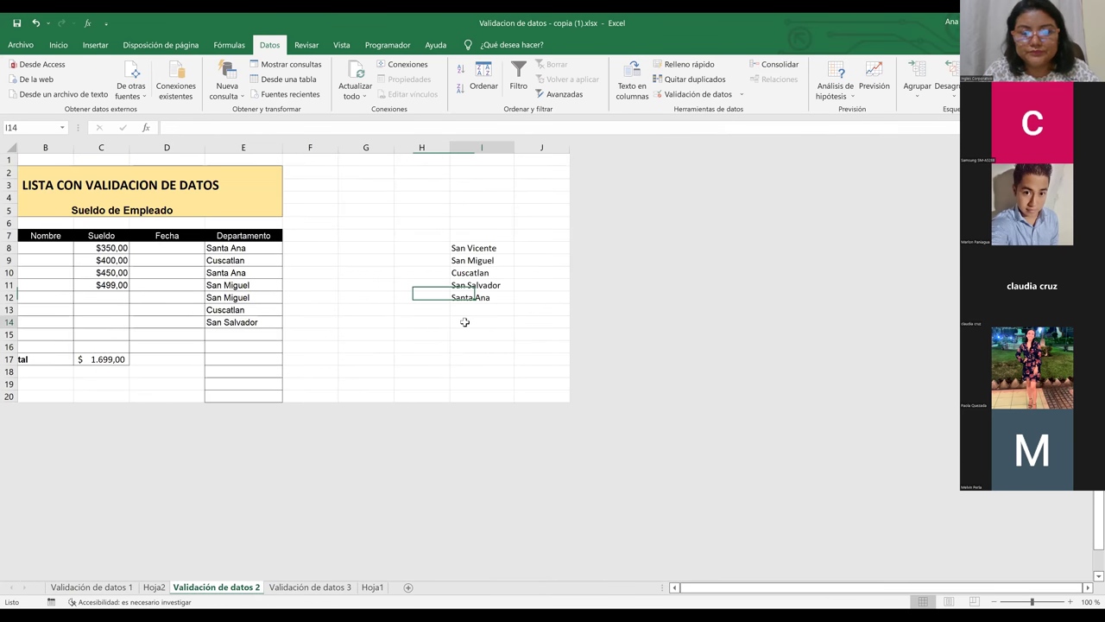
pyautogui.click(321, 588)
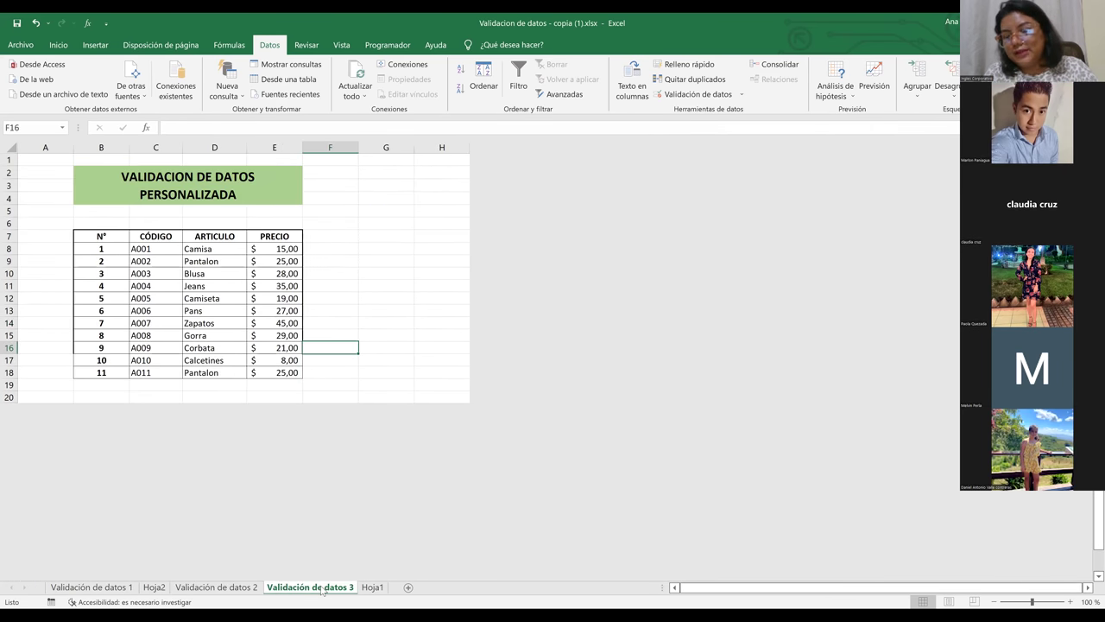